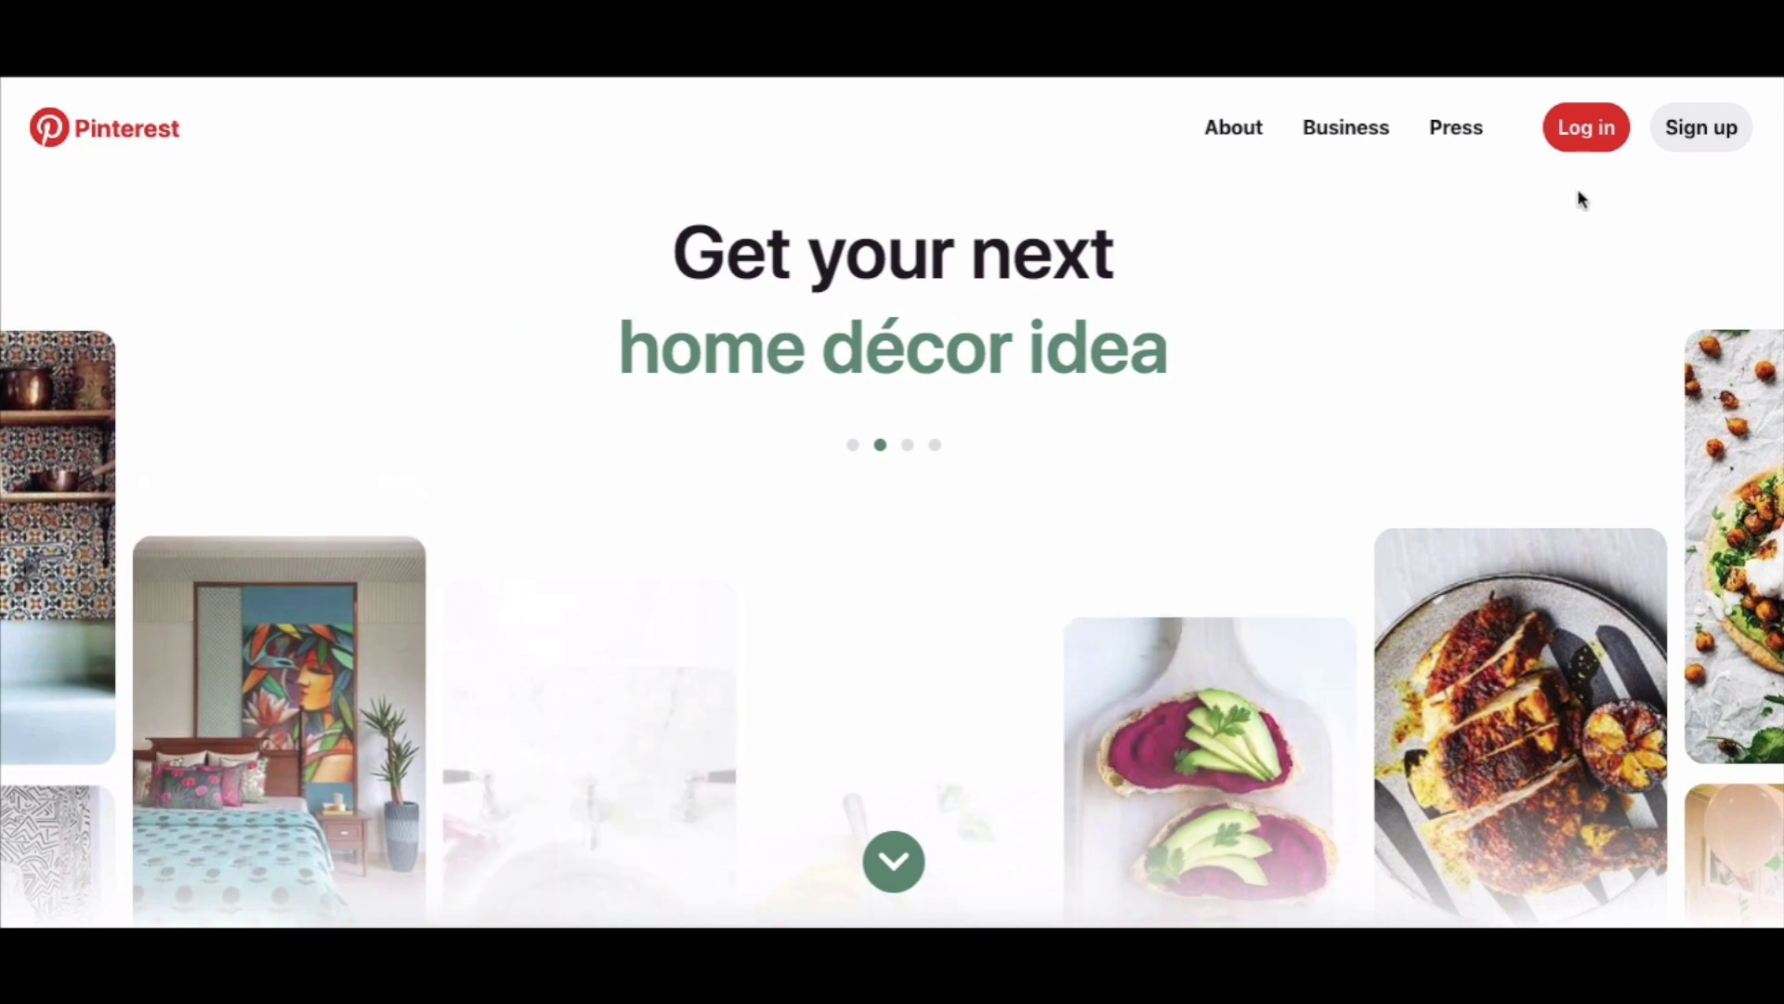
Start signing up from the Sign up button in the Pinterest top bar.
click(1701, 132)
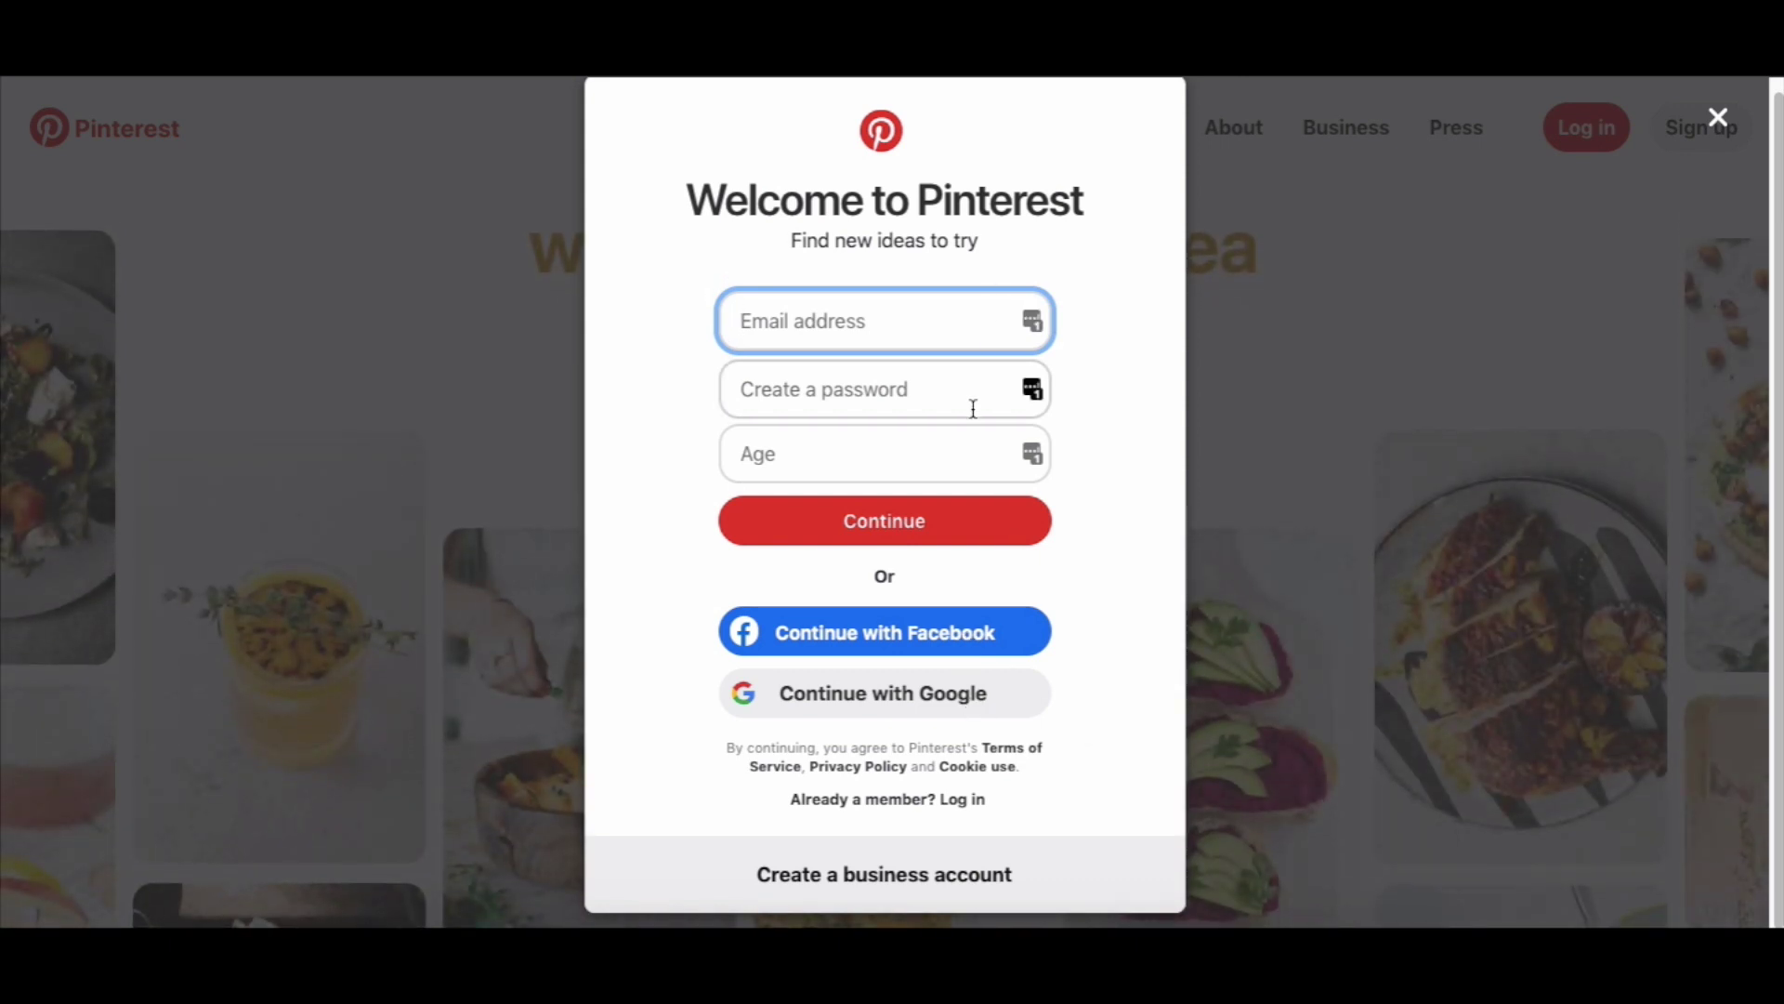
Switch the sign-up dialog to the business account form.
click(940, 872)
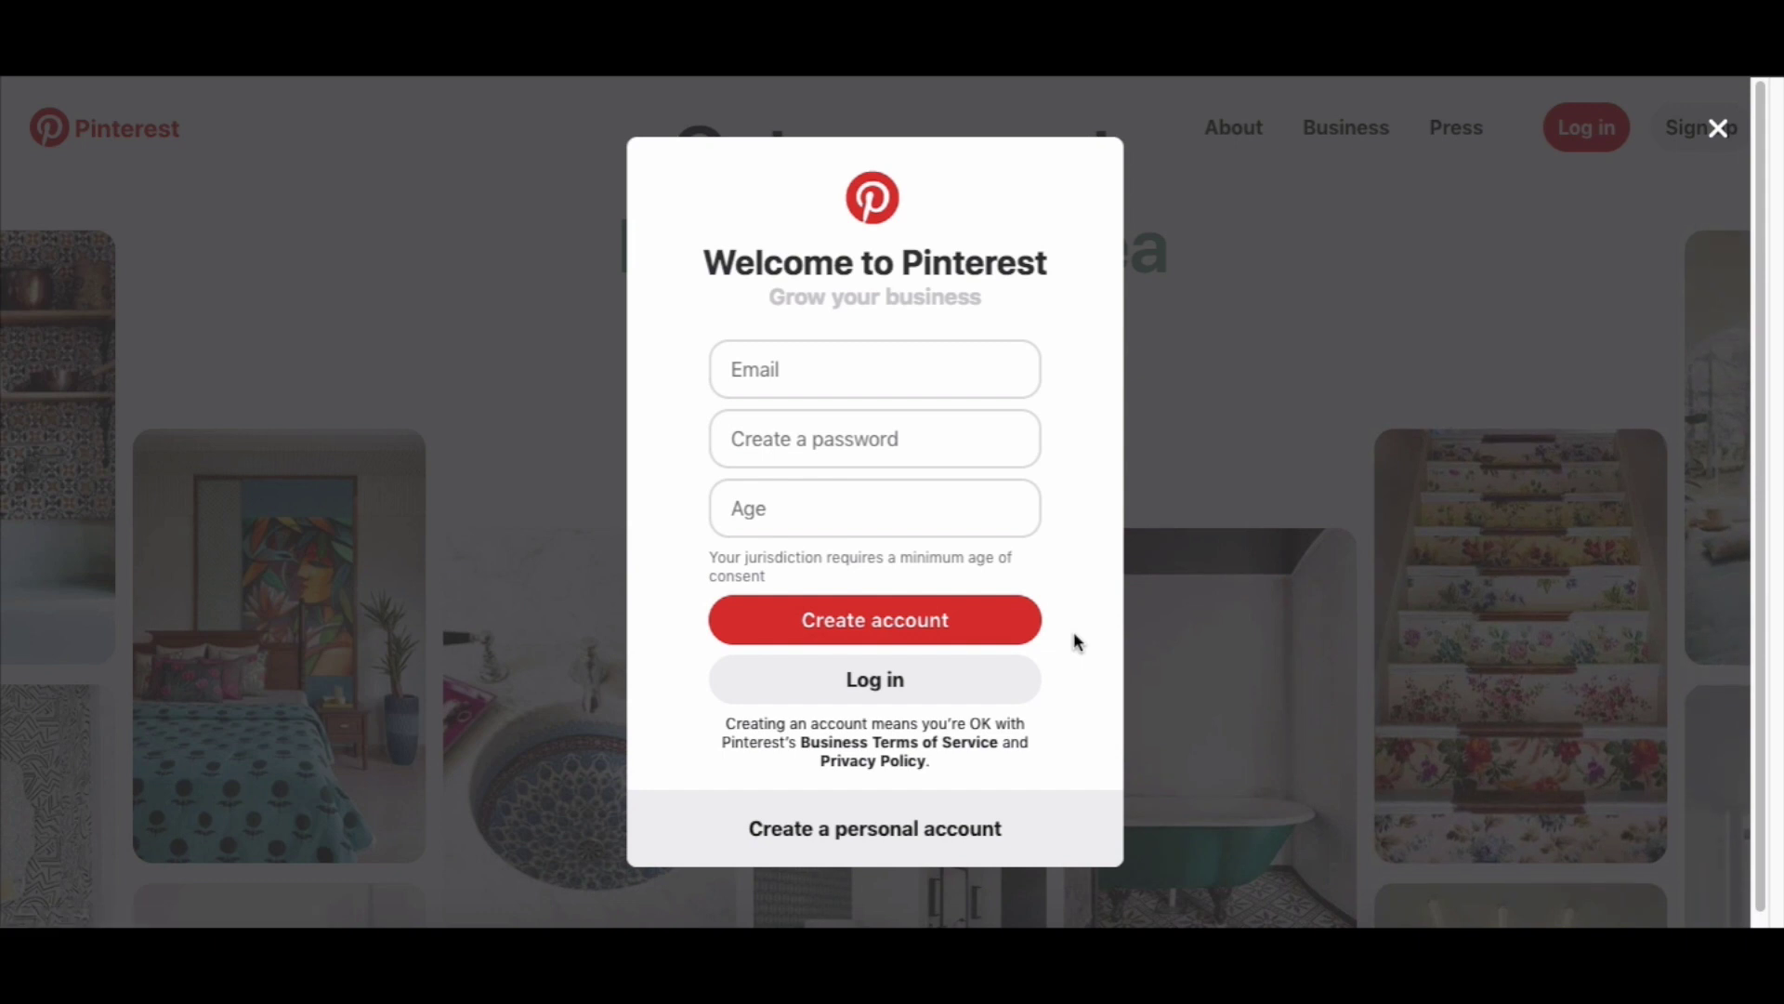
Create the business account with the account email, a password and age 28.
click(835, 379)
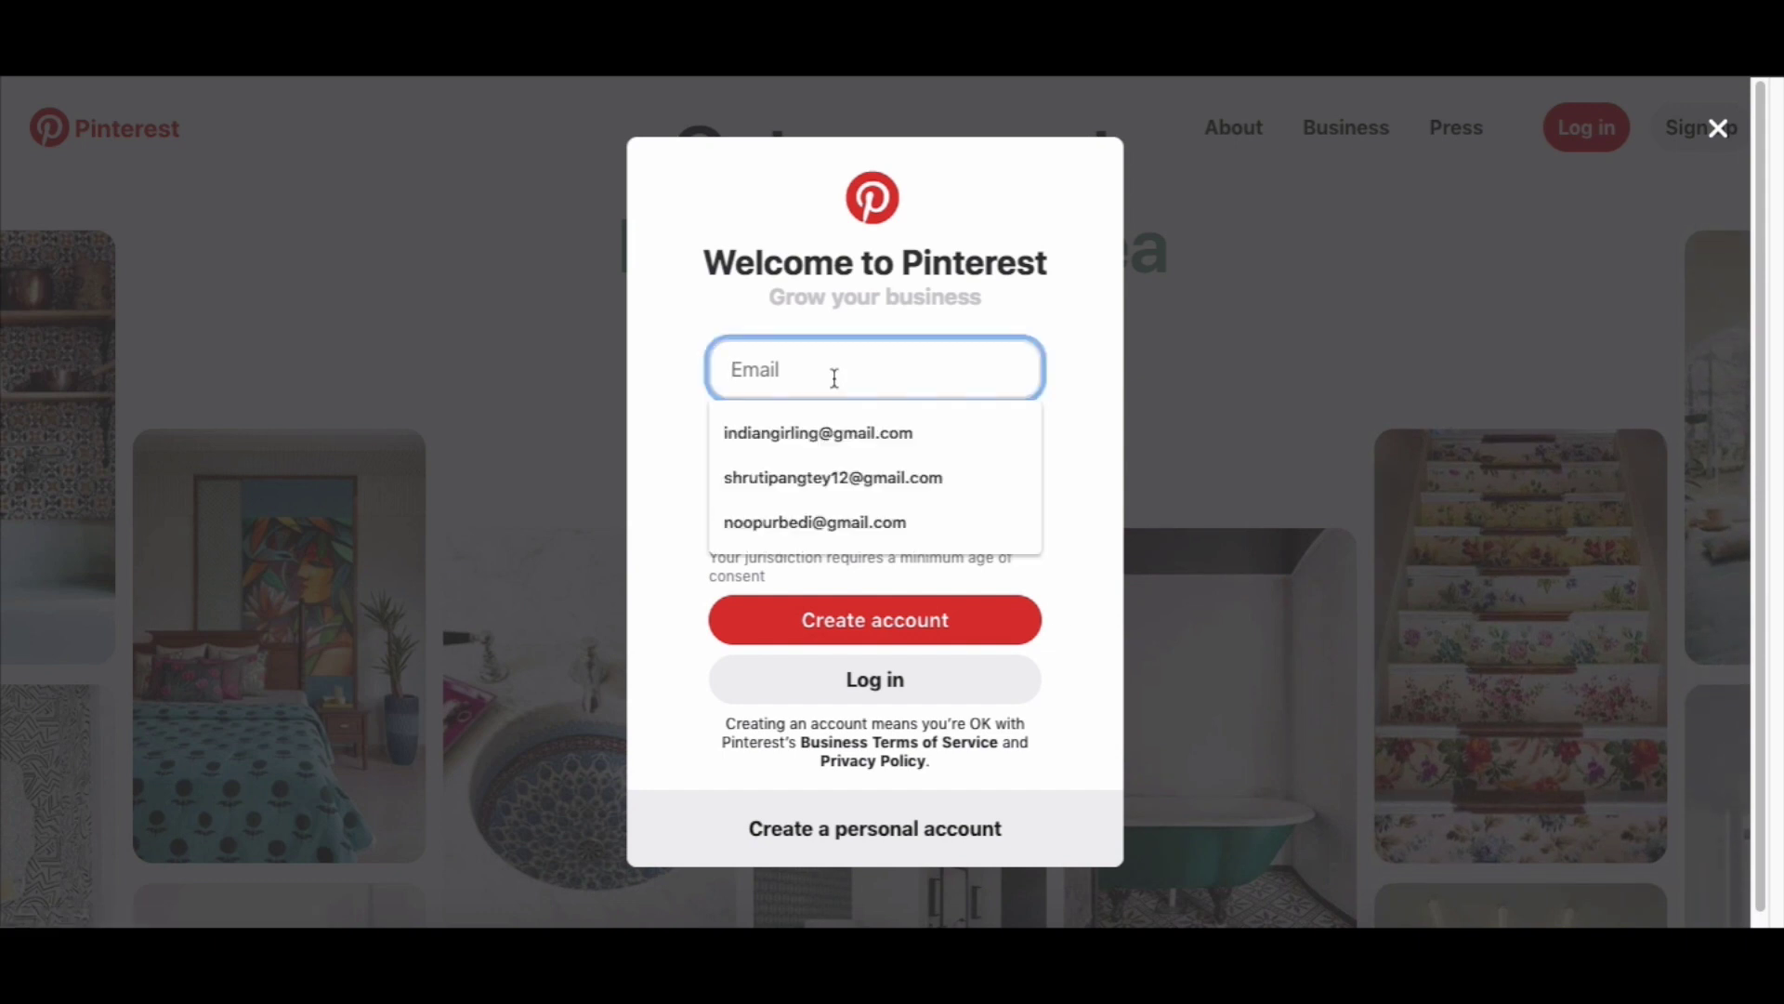
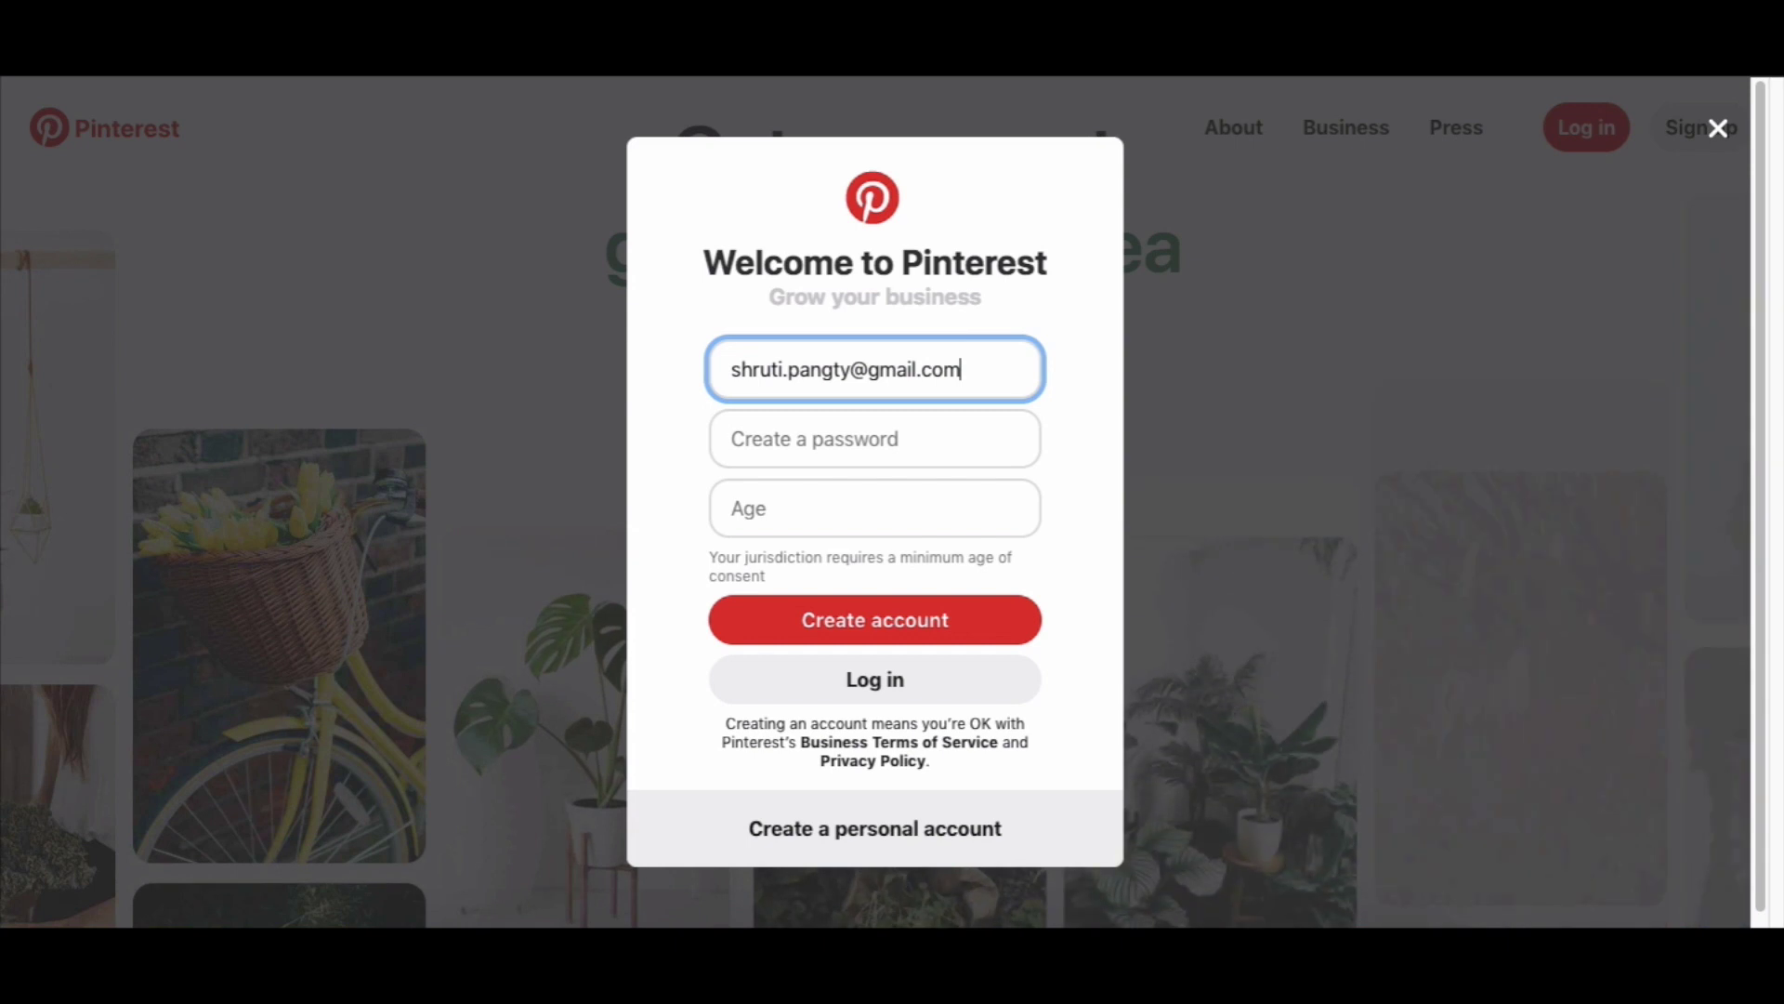
click(851, 442)
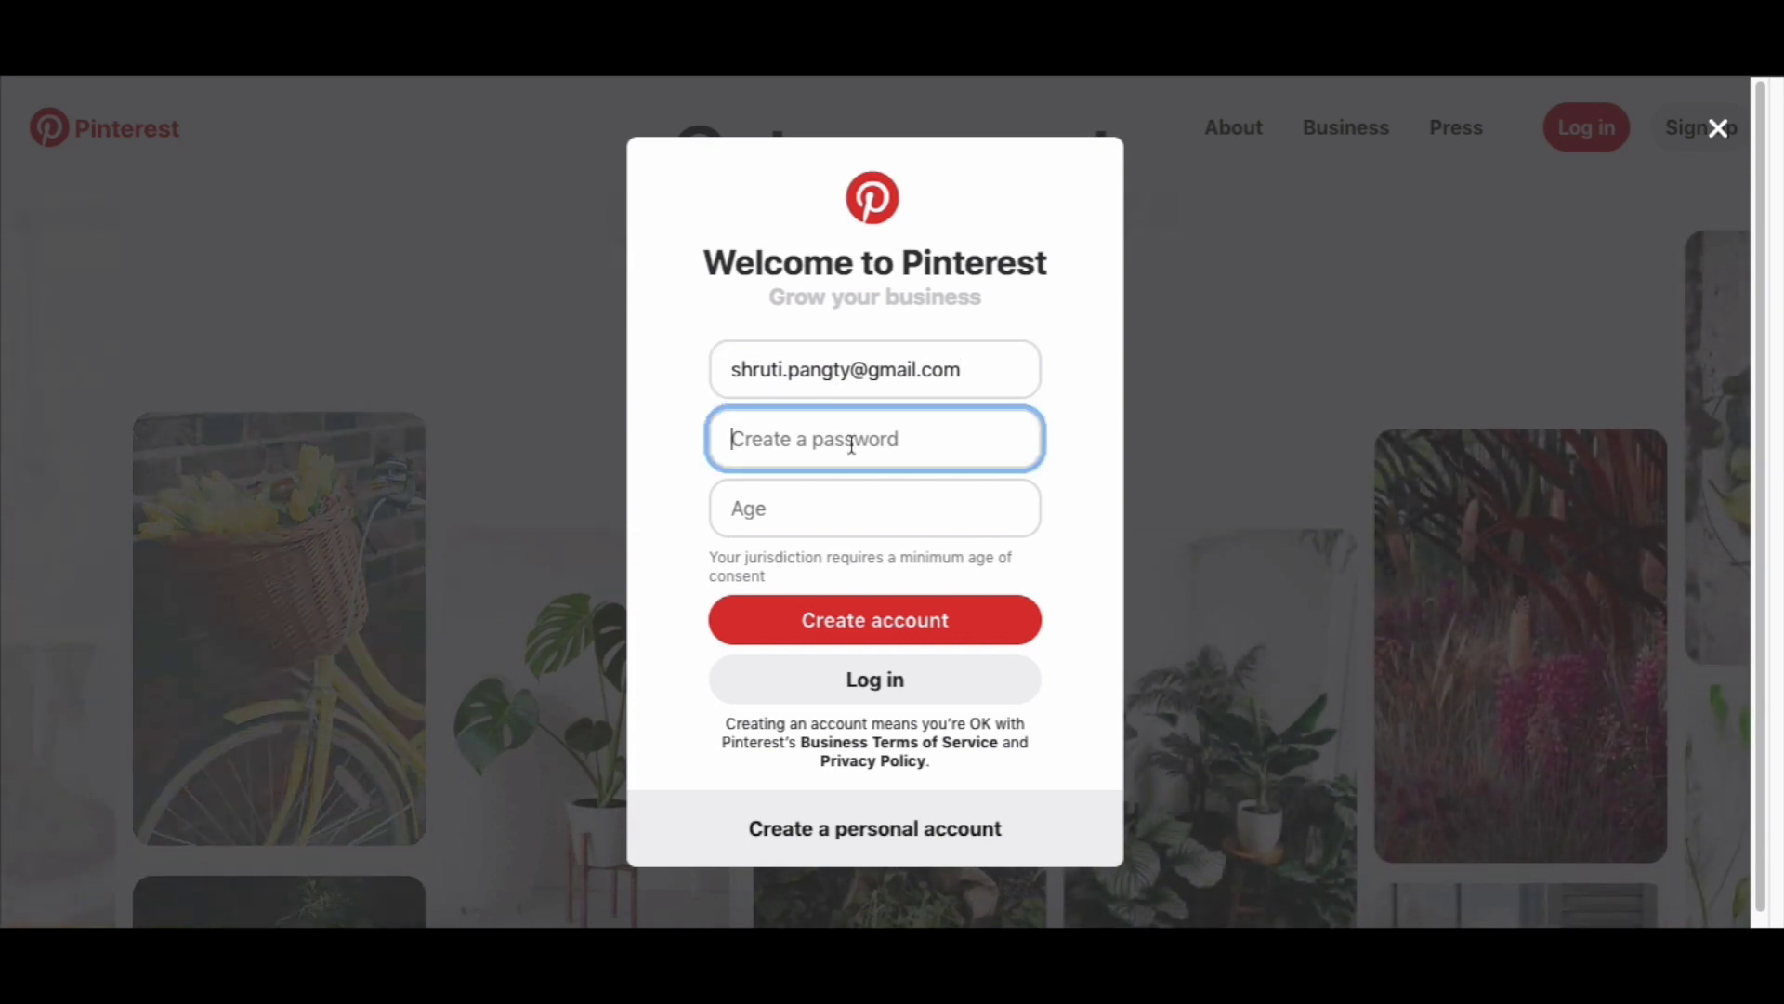
text(•••••••••••)
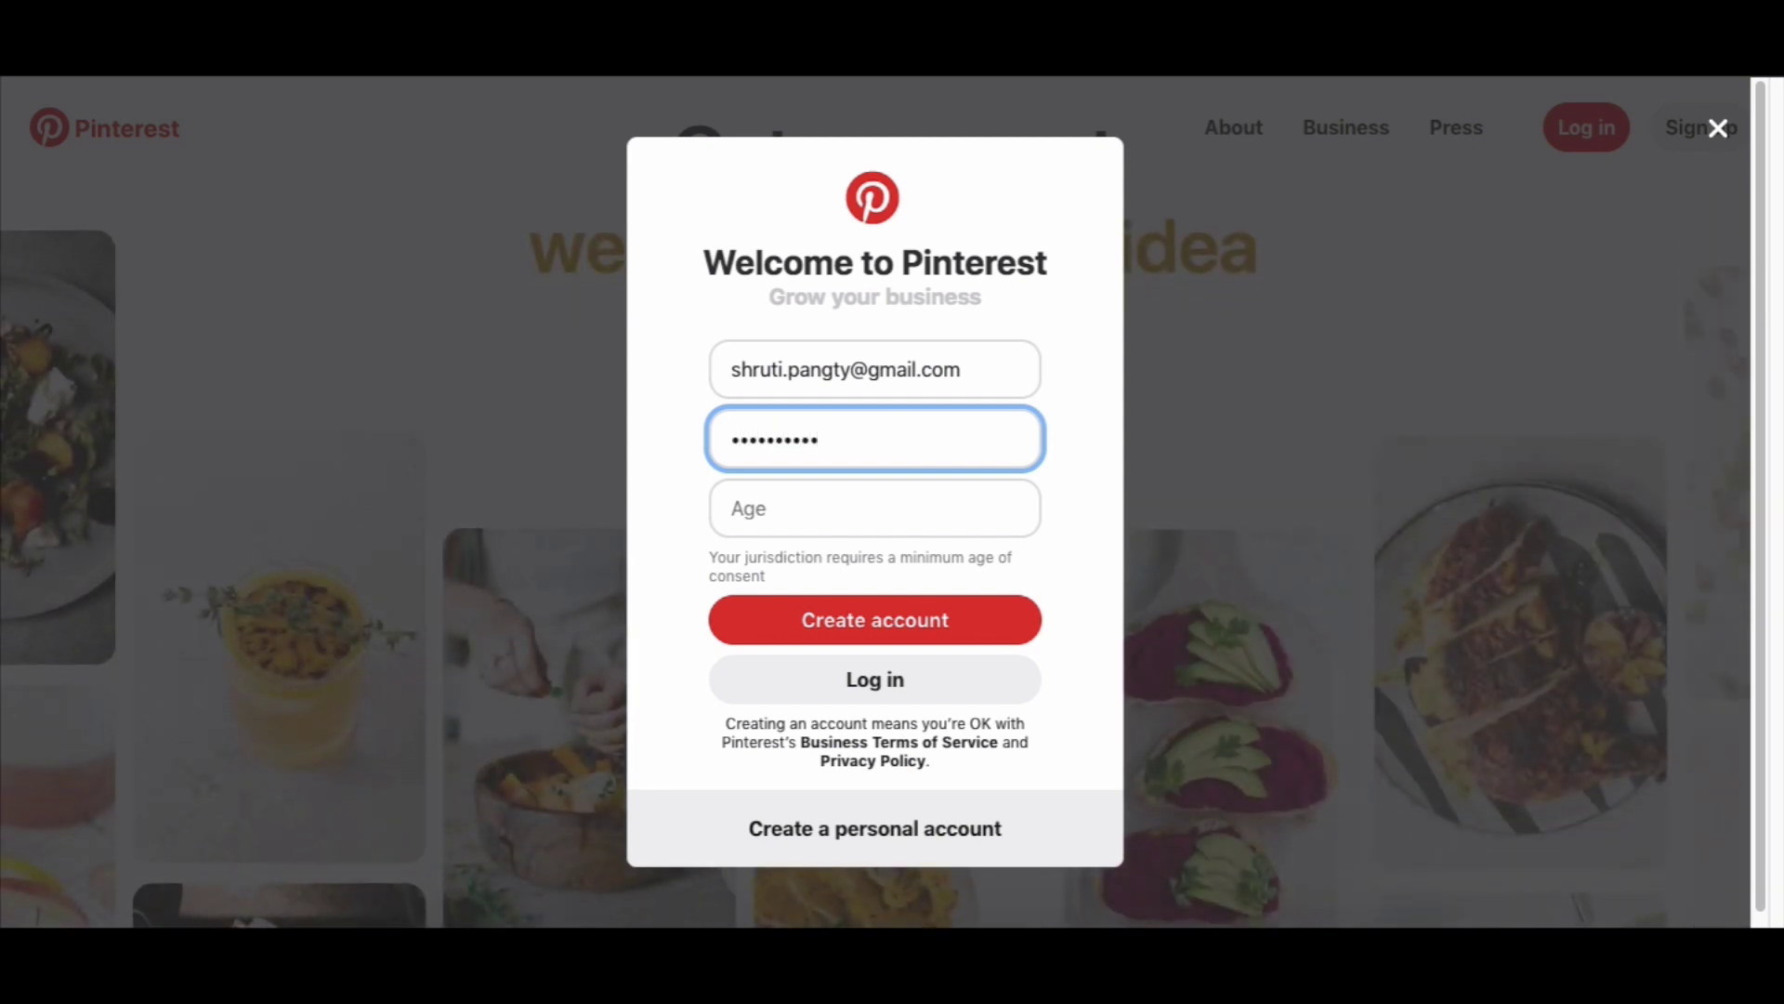
click(863, 513)
text(28)
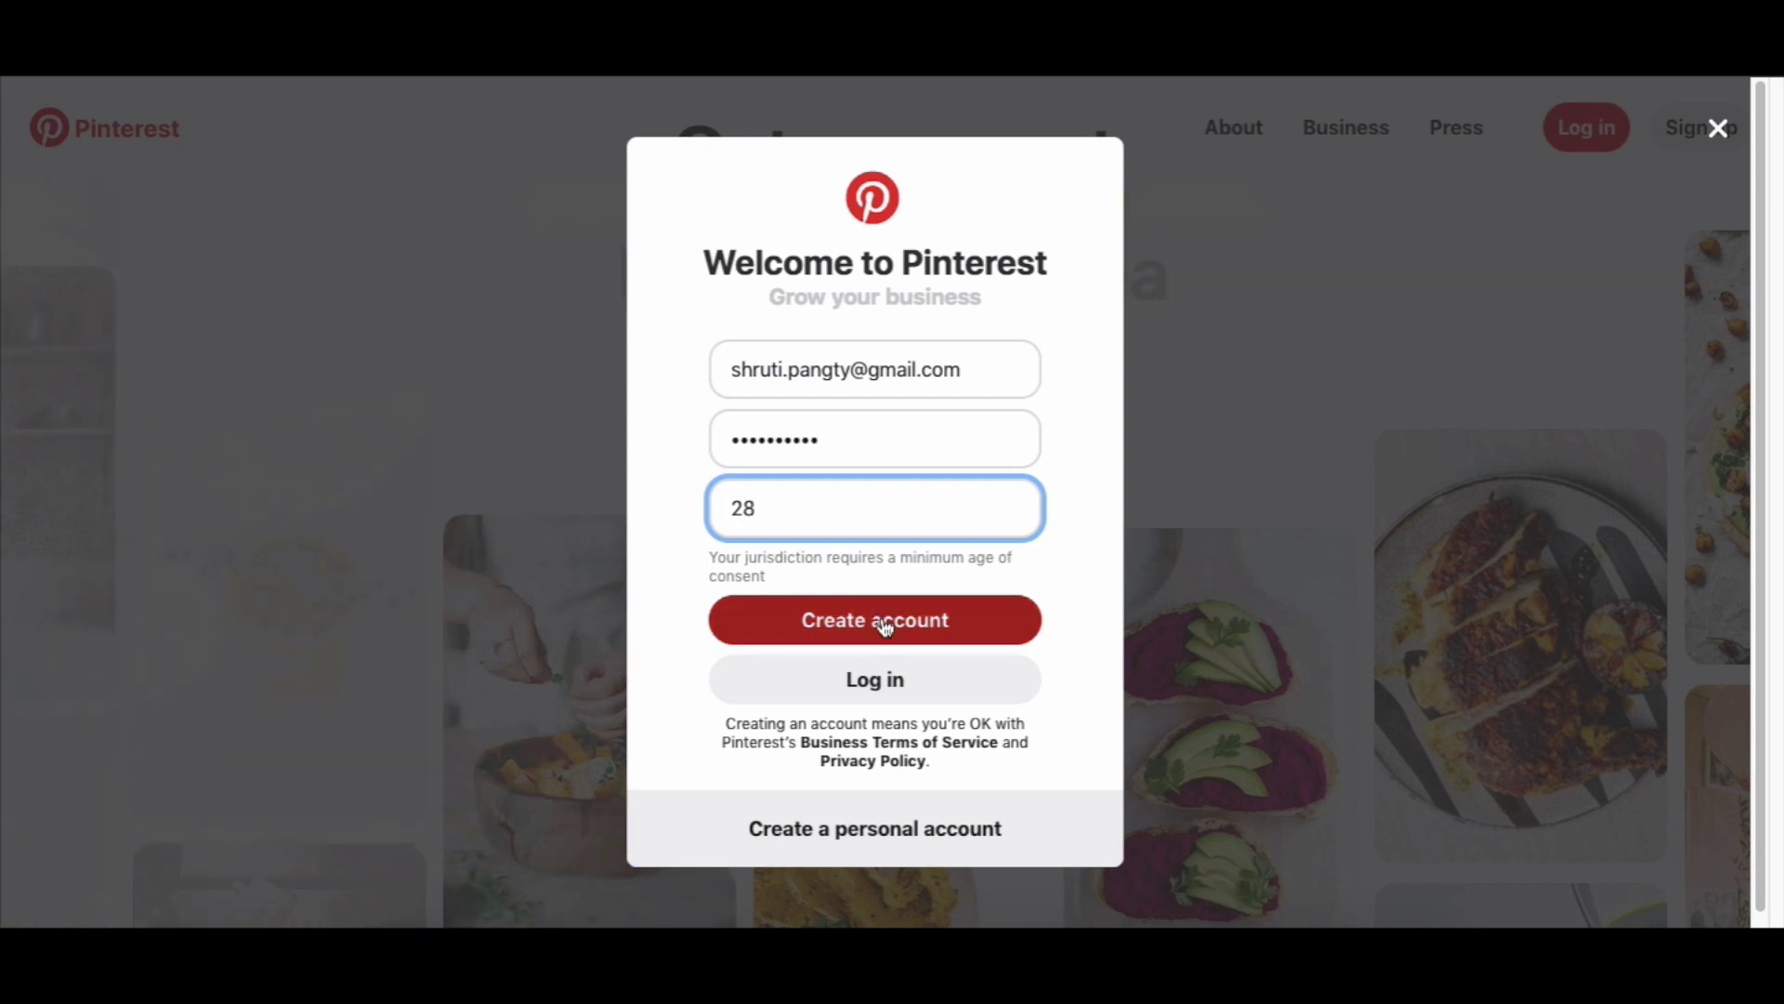
click(884, 624)
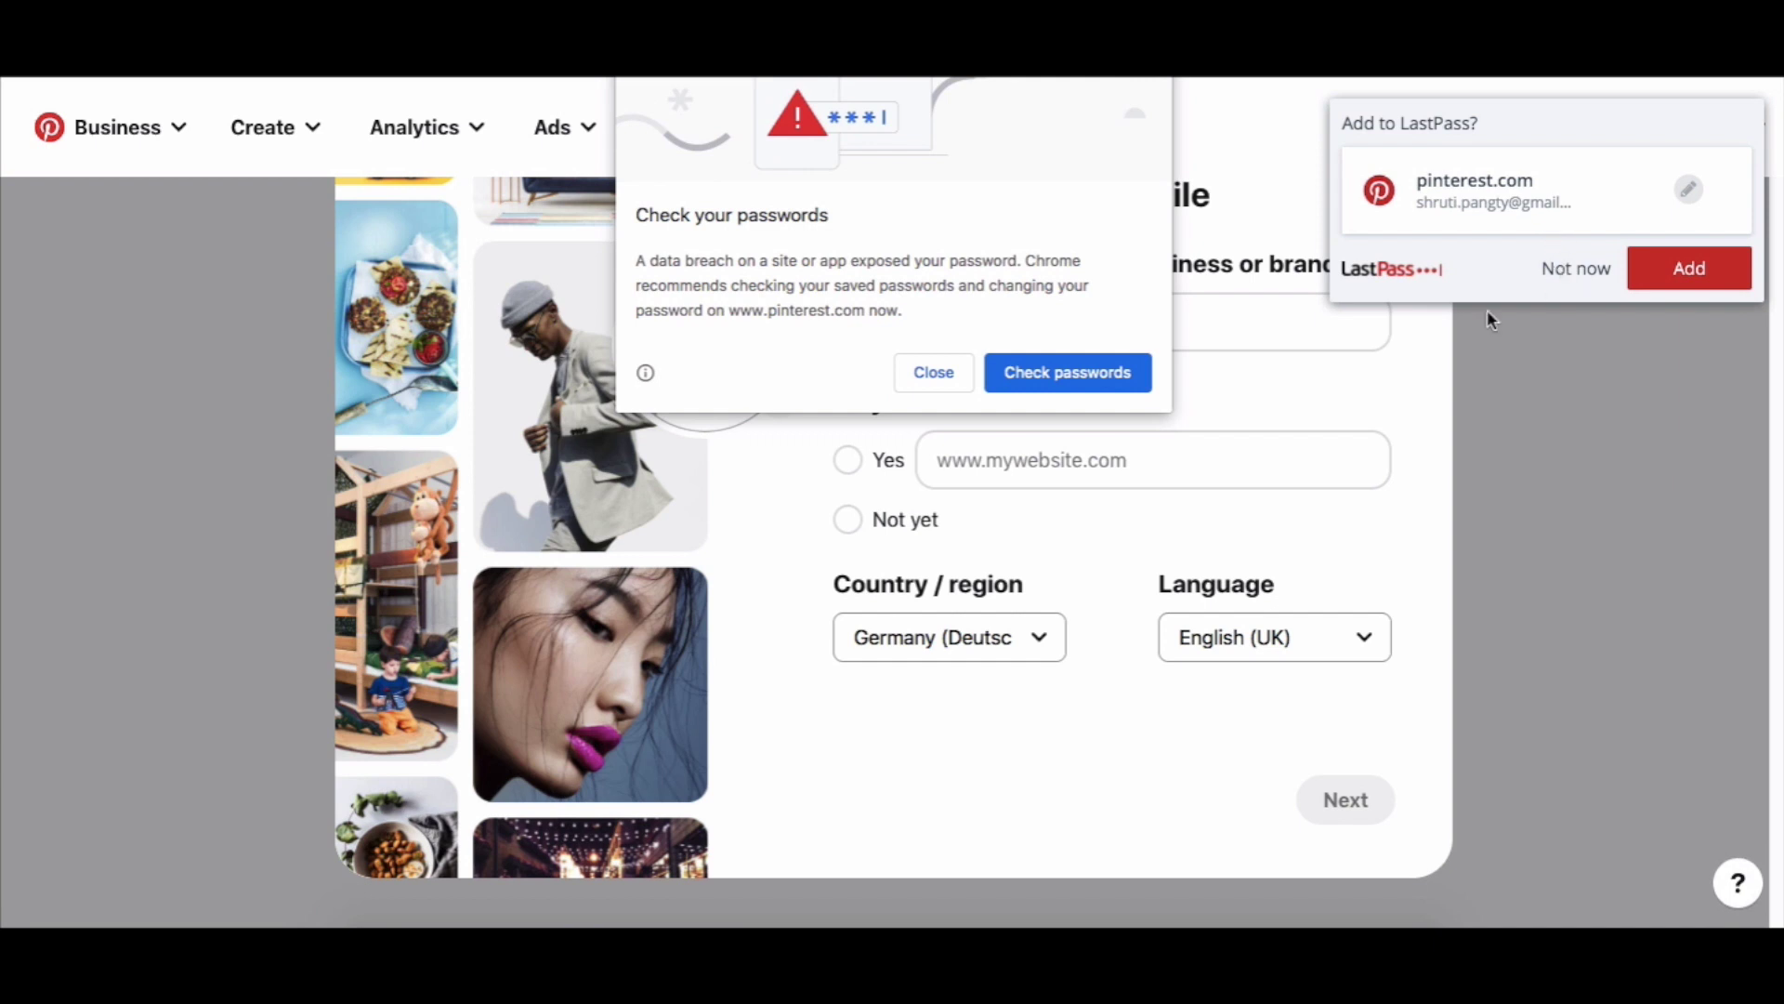
Dismiss the browser password prompts and enter the business name Digital Empires.
click(932, 381)
click(1580, 269)
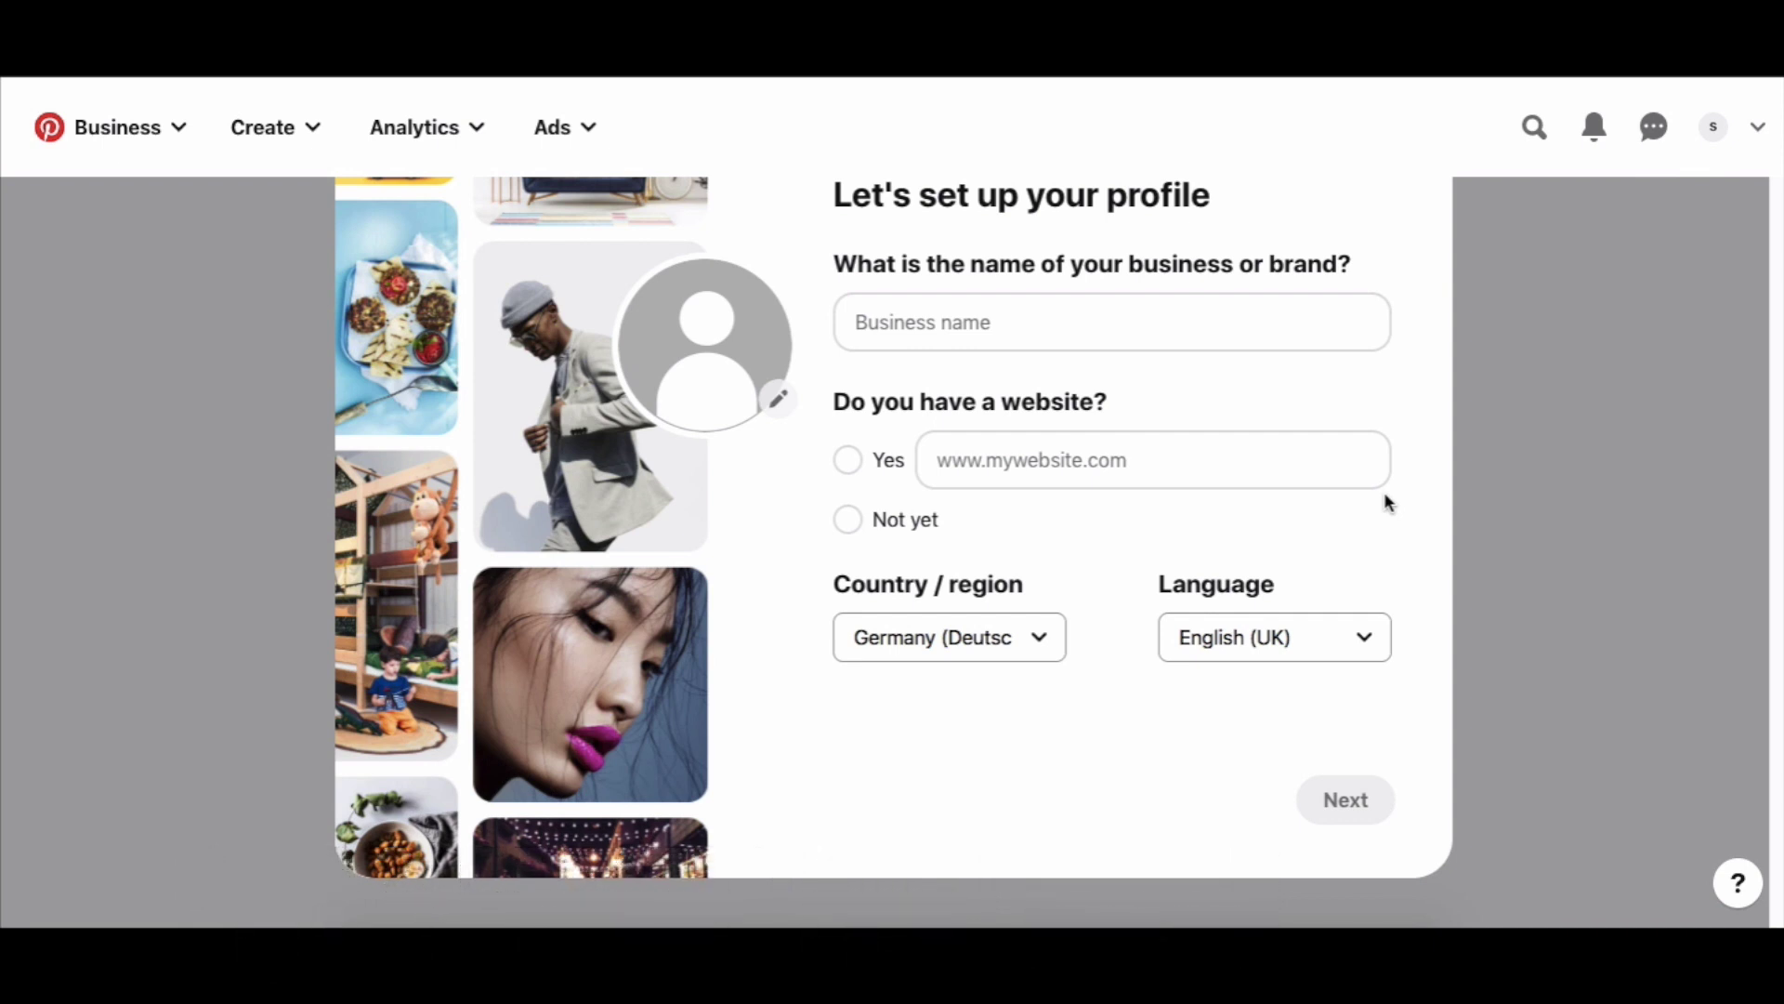
click(1188, 333)
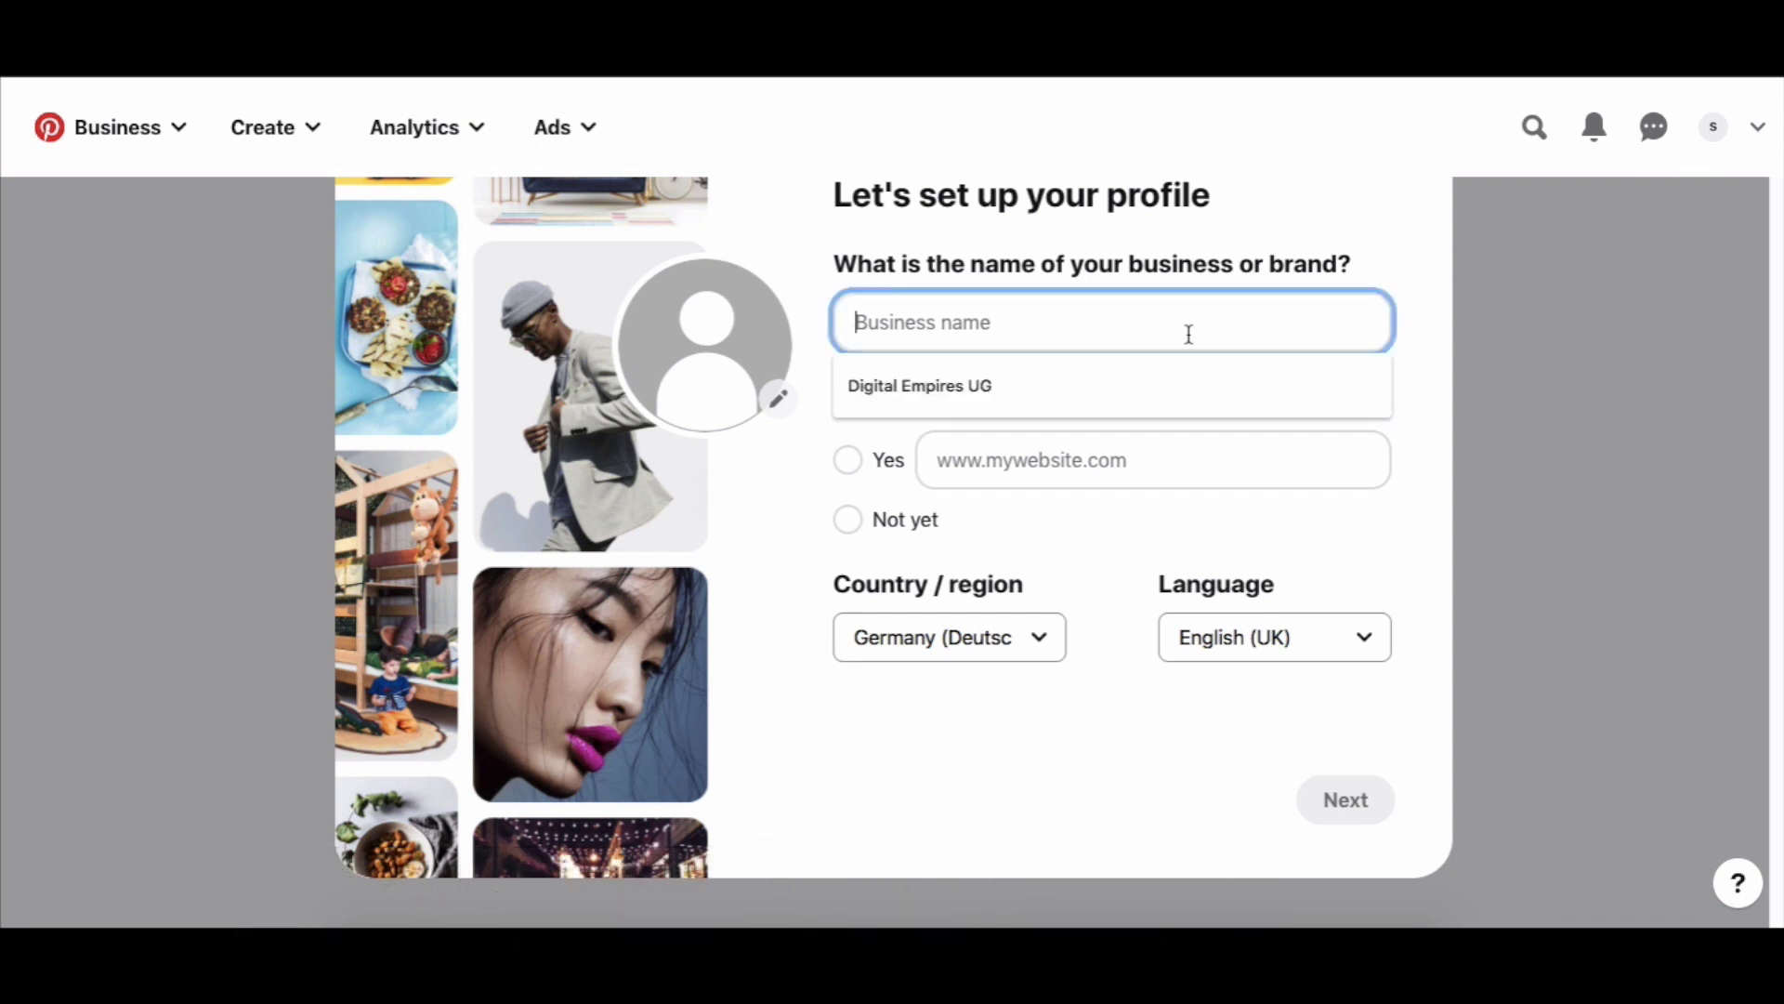
text(Digital Em)
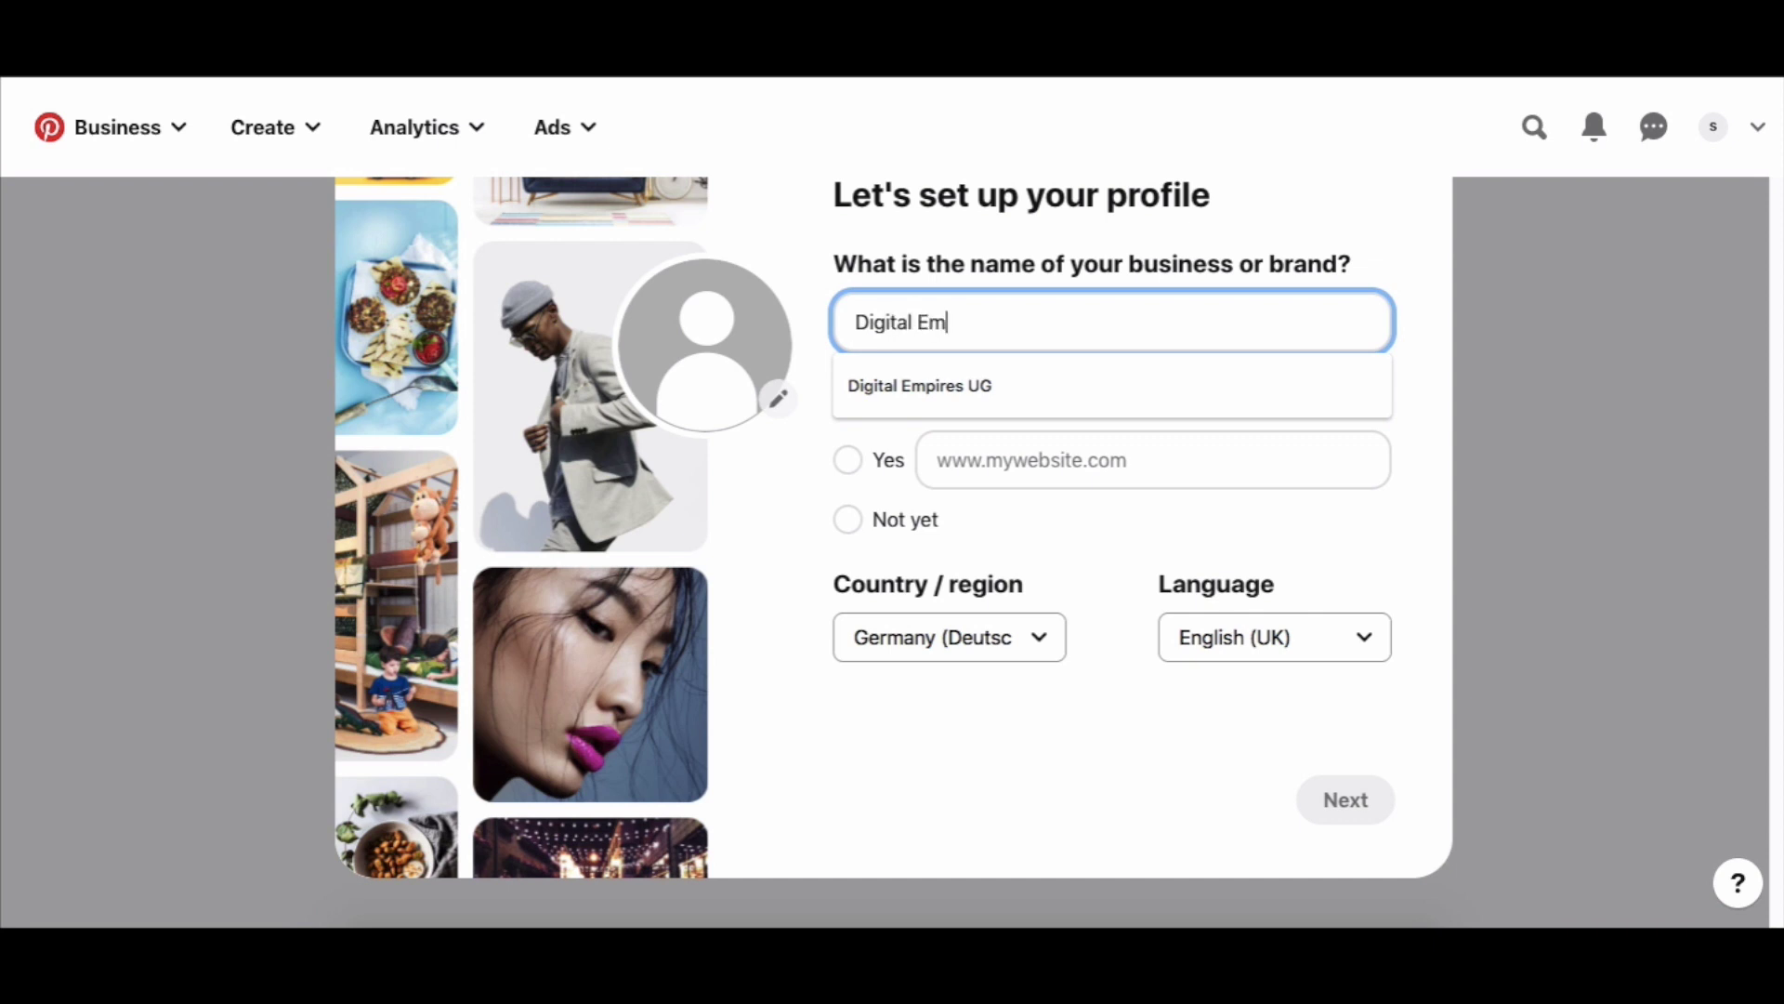
text(prres)
click(1253, 237)
click(1235, 322)
click(1312, 263)
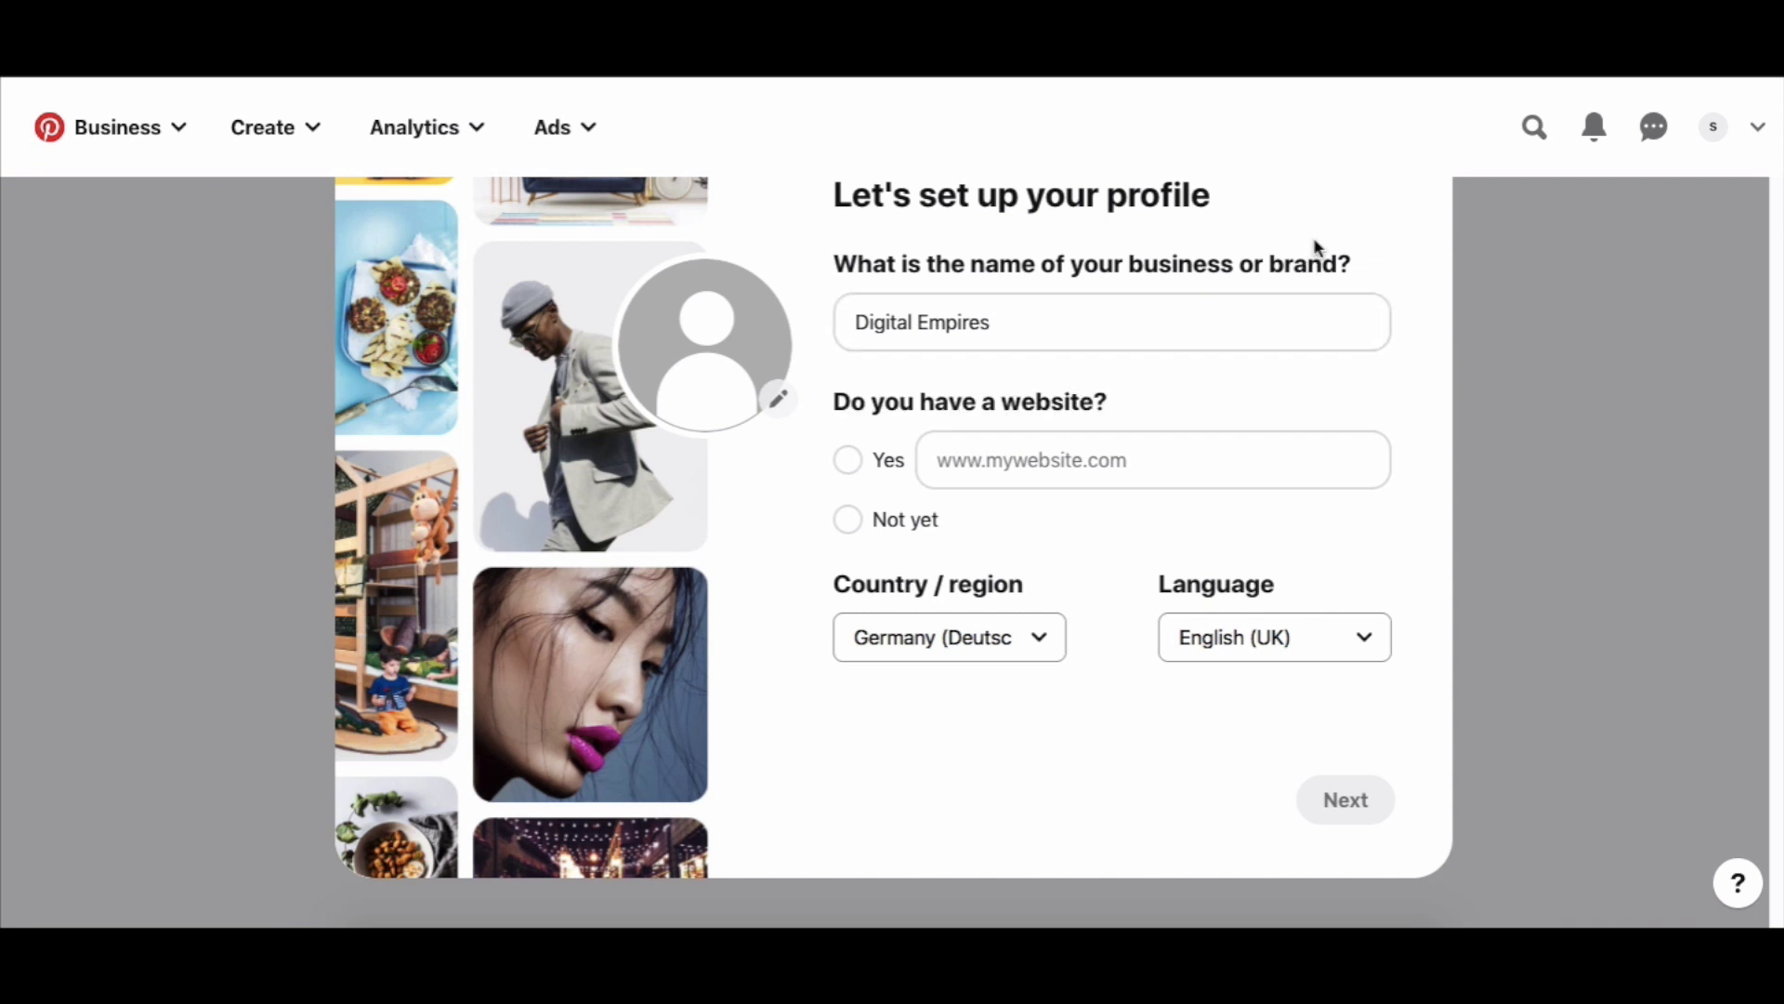
click(847, 462)
click(971, 447)
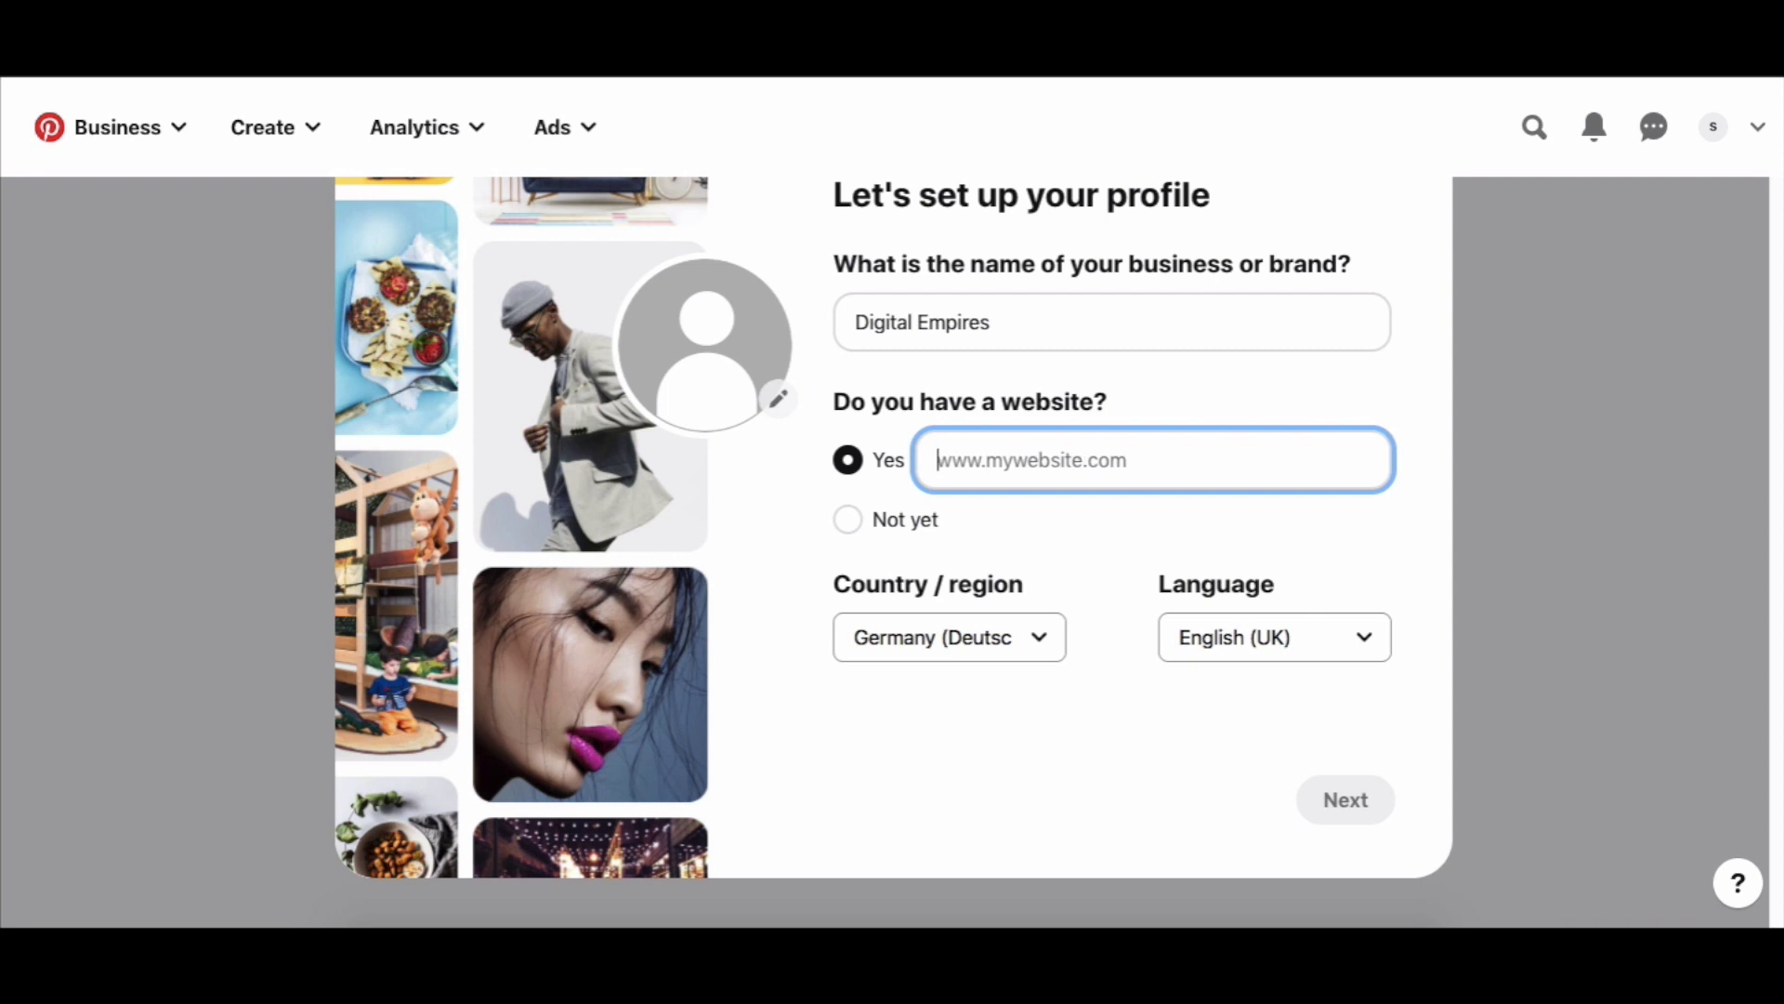
key(ctrl+t)
text(digitalempires.co)
text(http://digitalempires.co/)
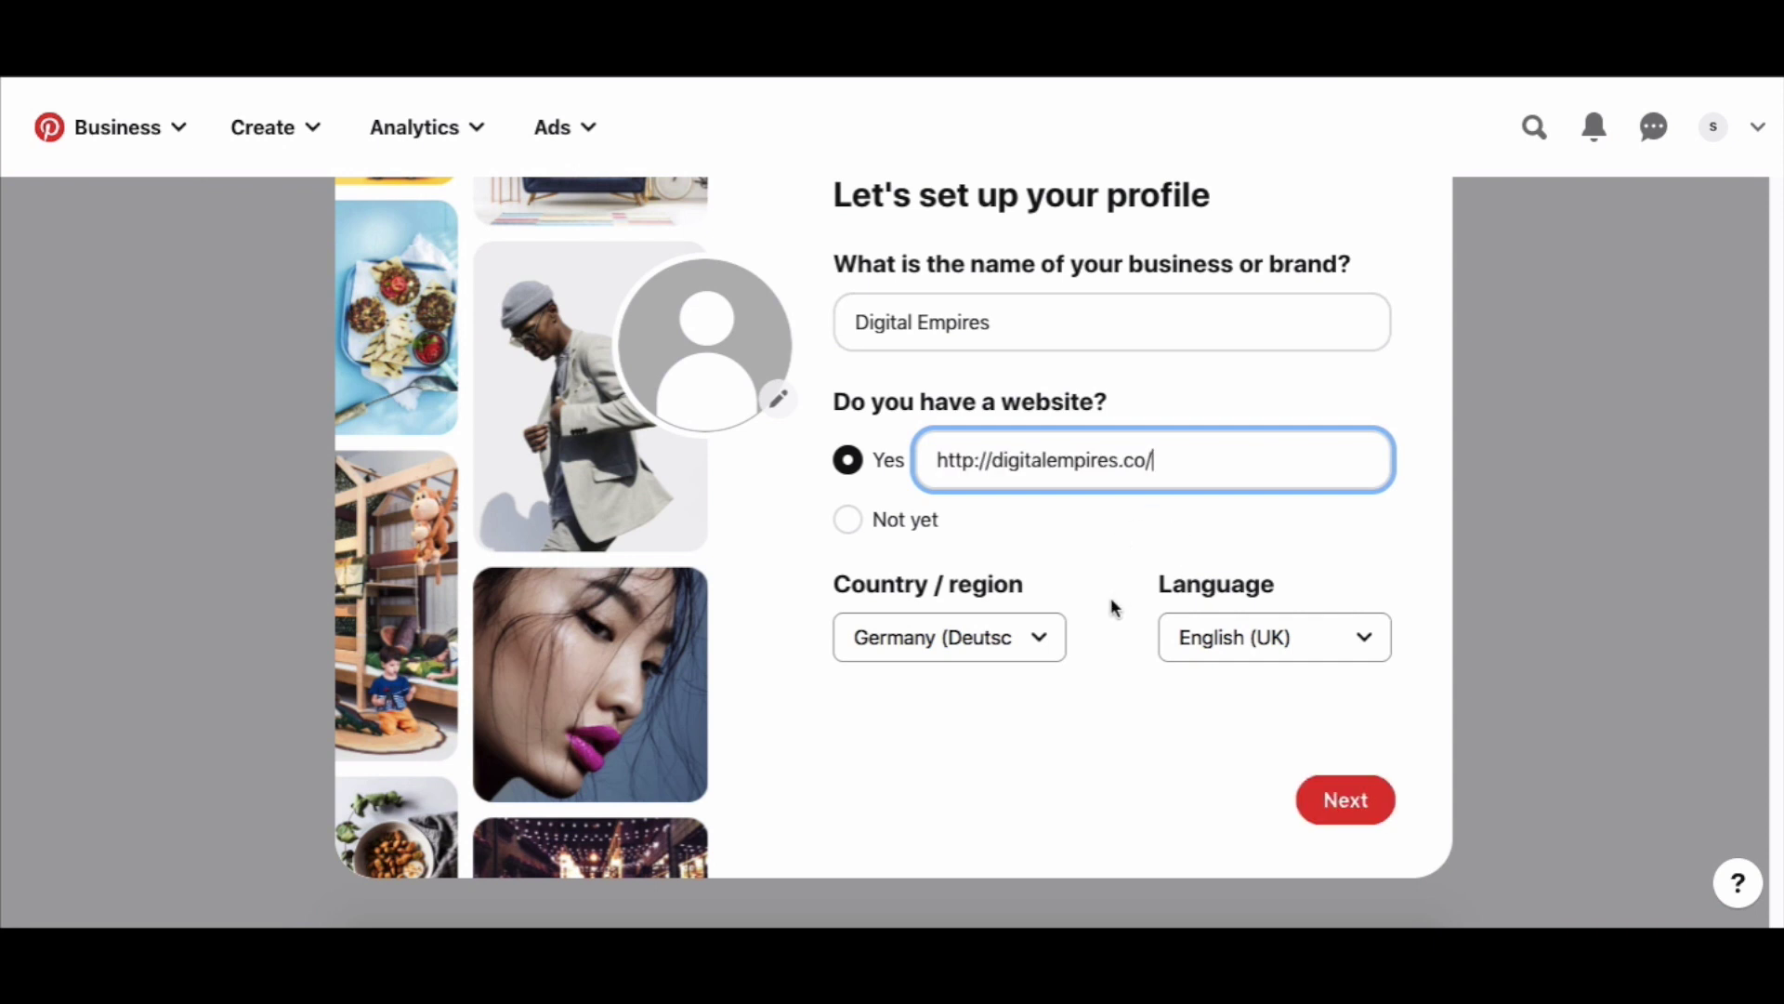
Keep the country as Germany, set the language to English (US), and continue.
click(1039, 639)
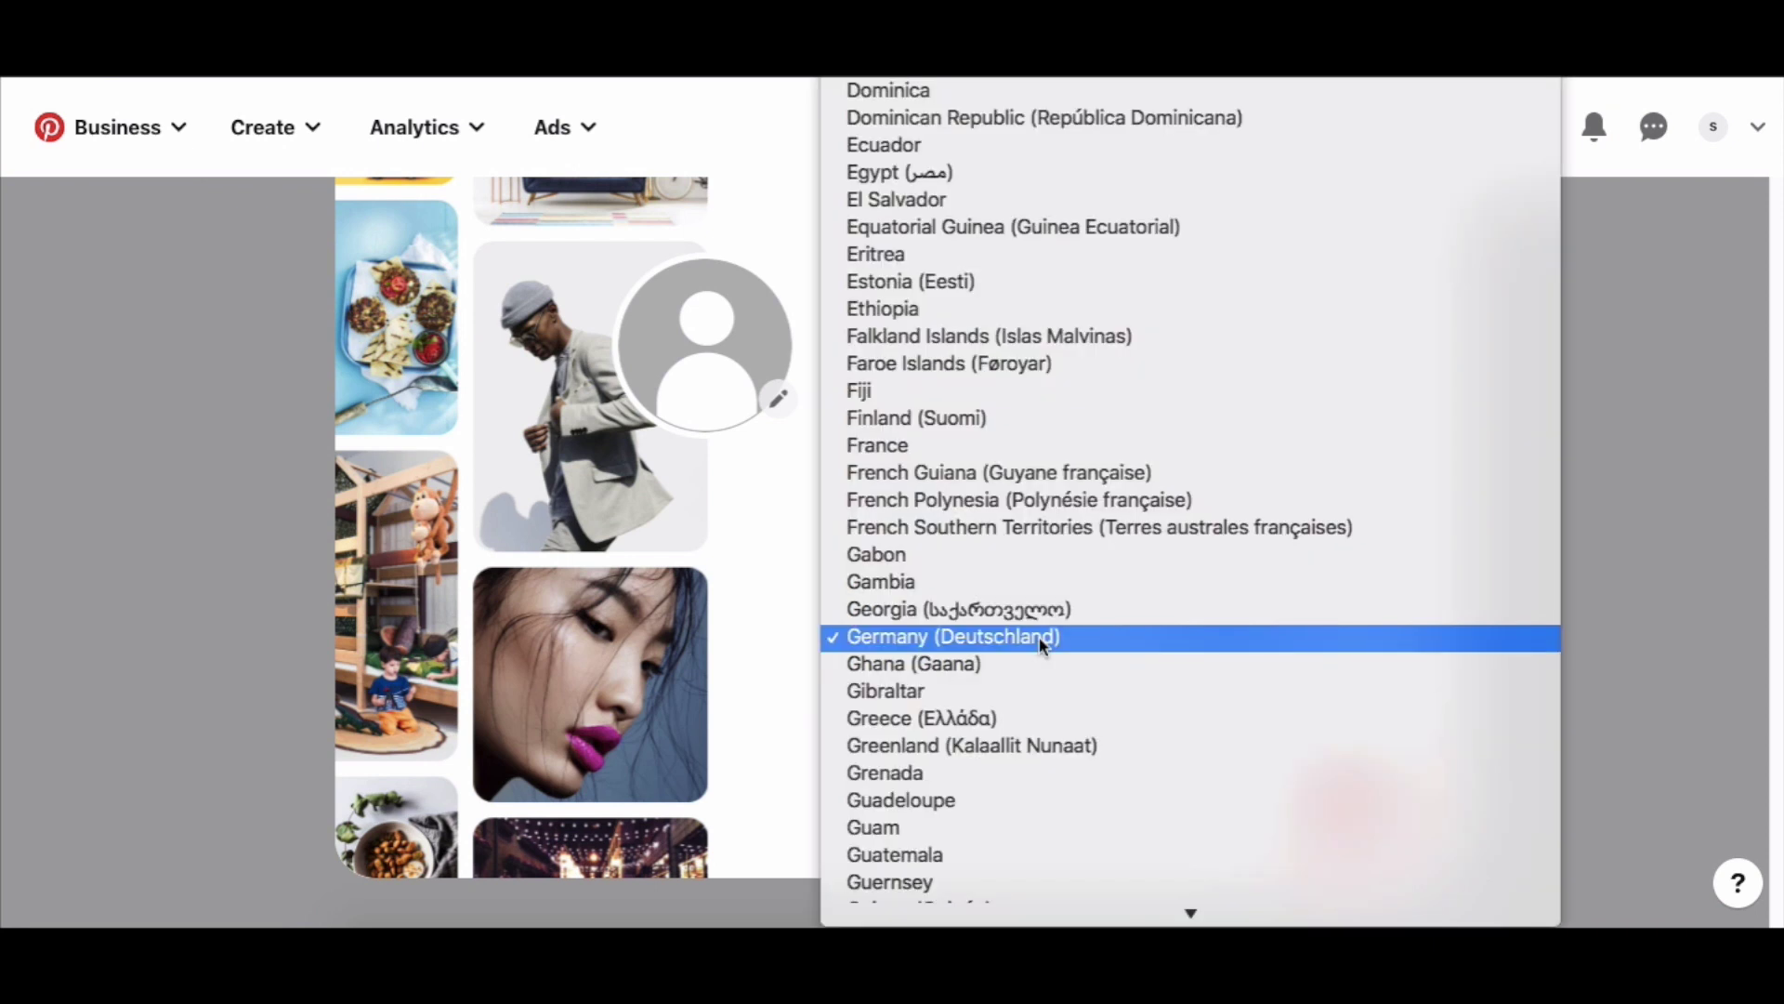
scroll(1051, 596, up, 3)
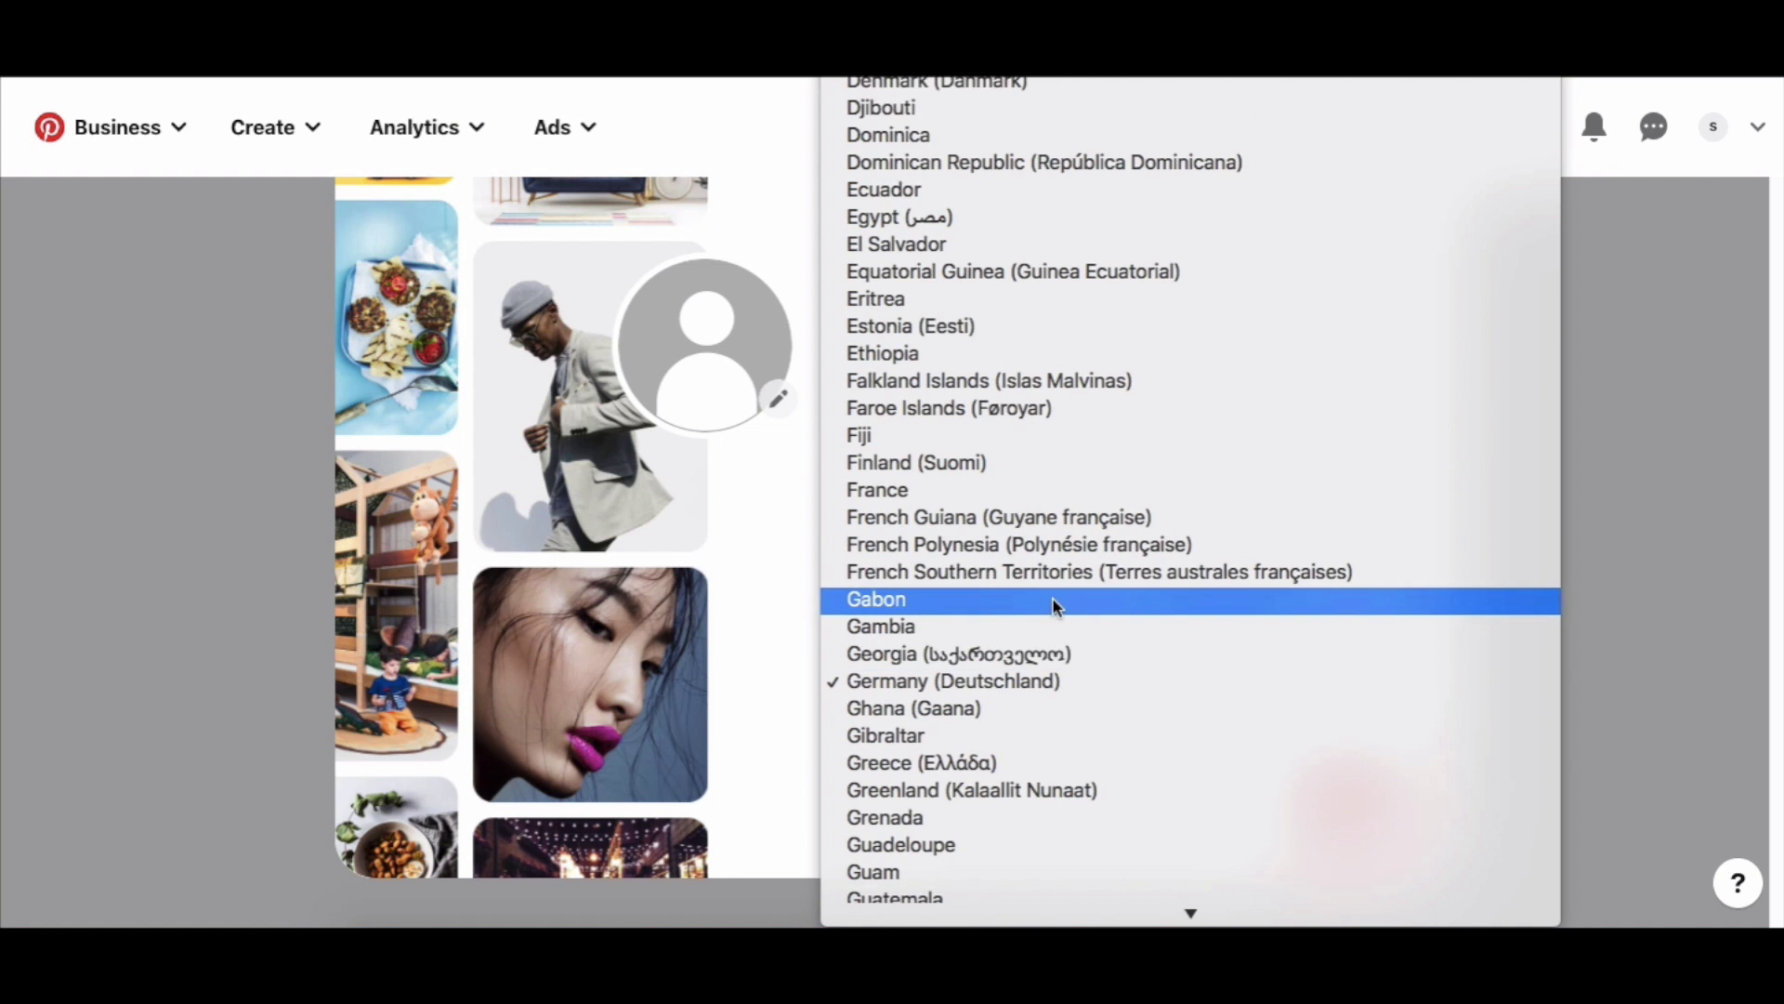
click(797, 548)
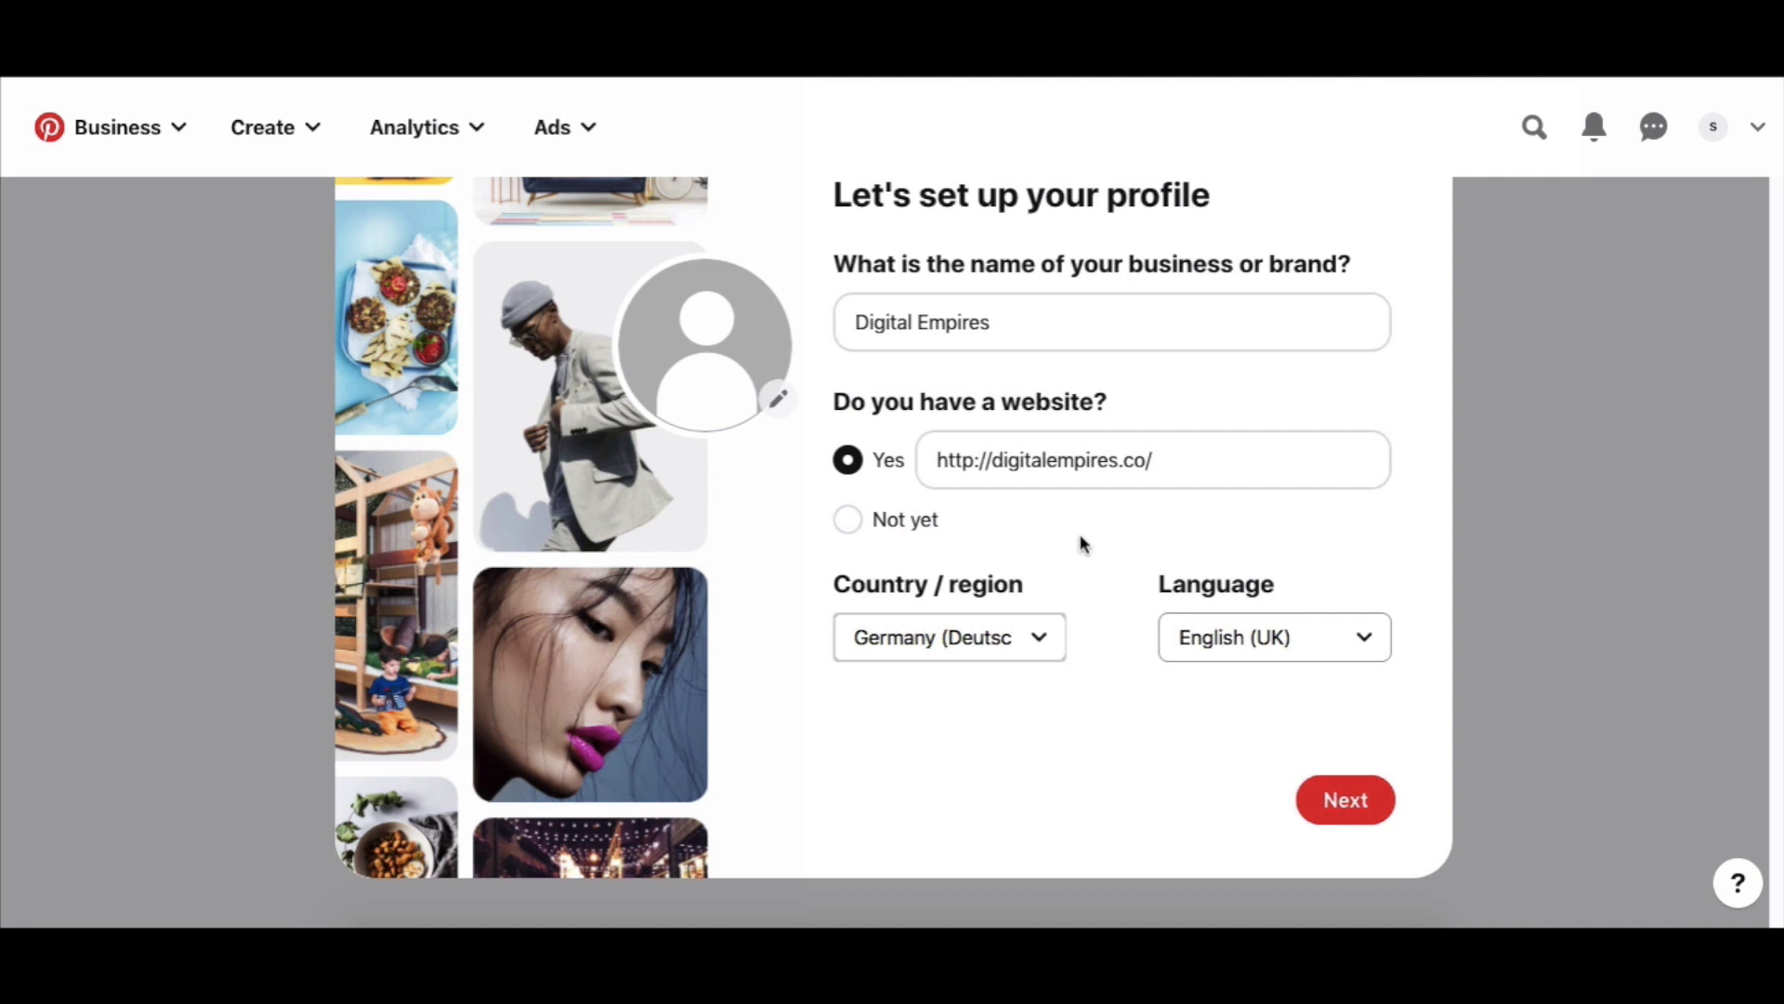
click(1180, 636)
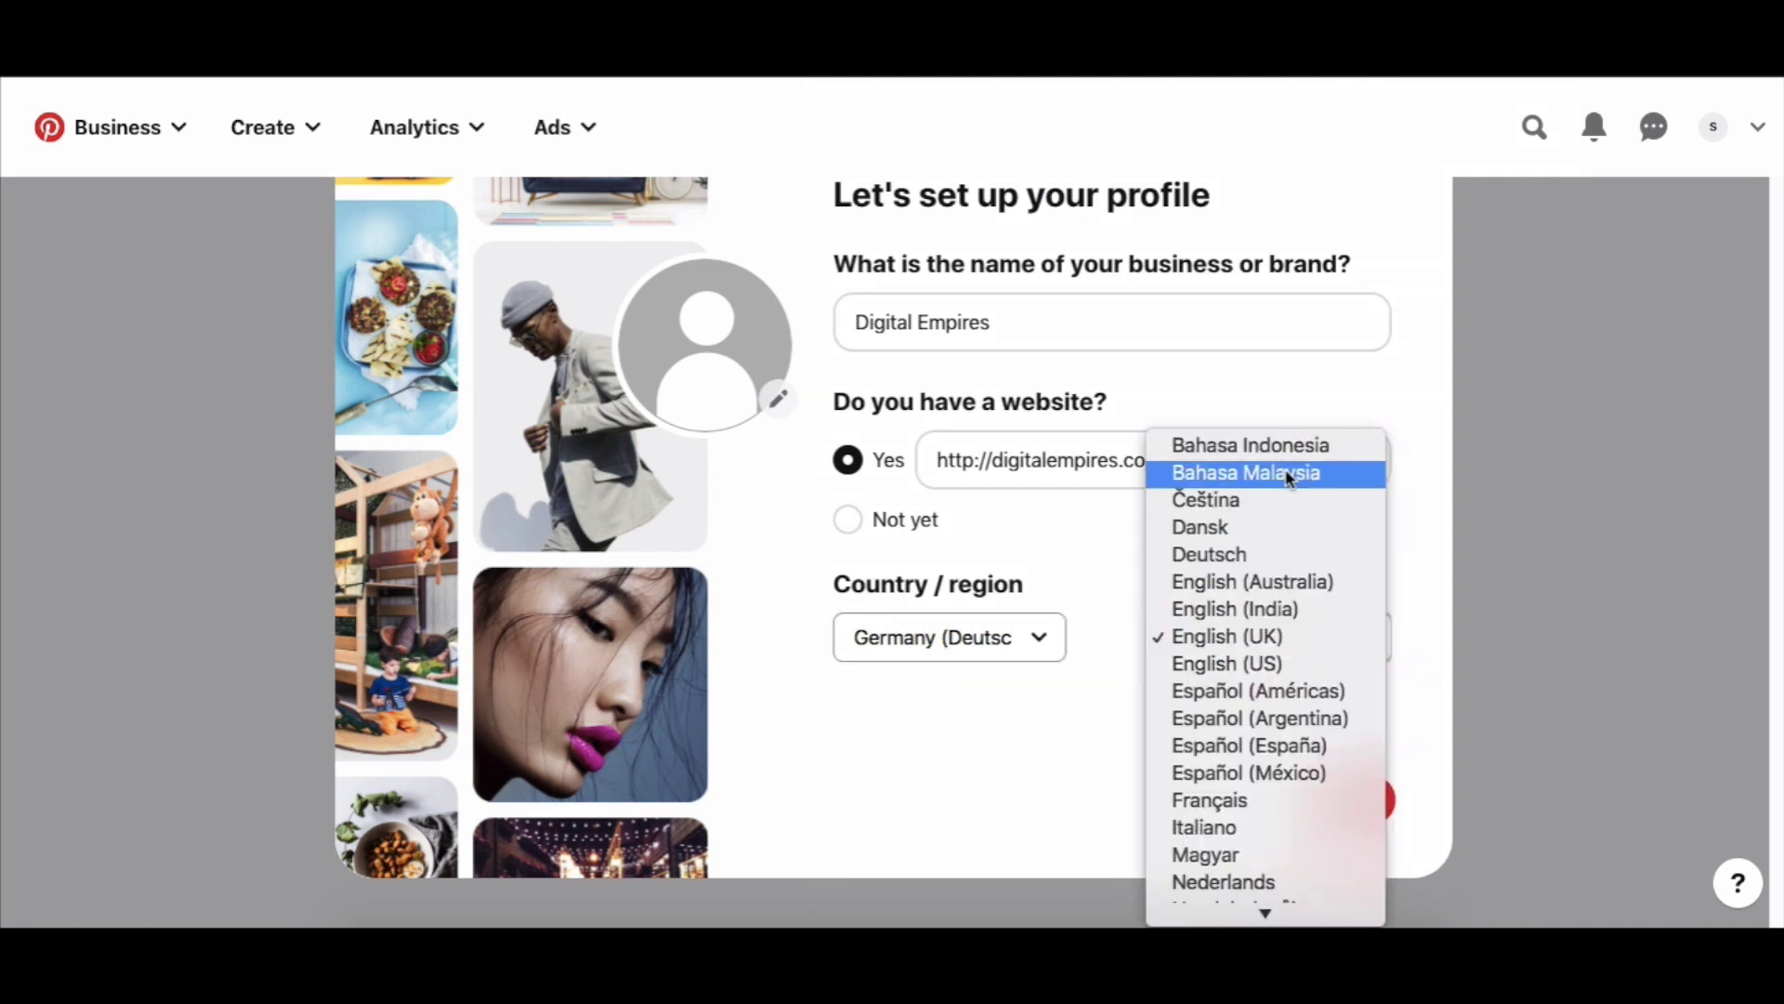
scroll(1314, 741, down, 1)
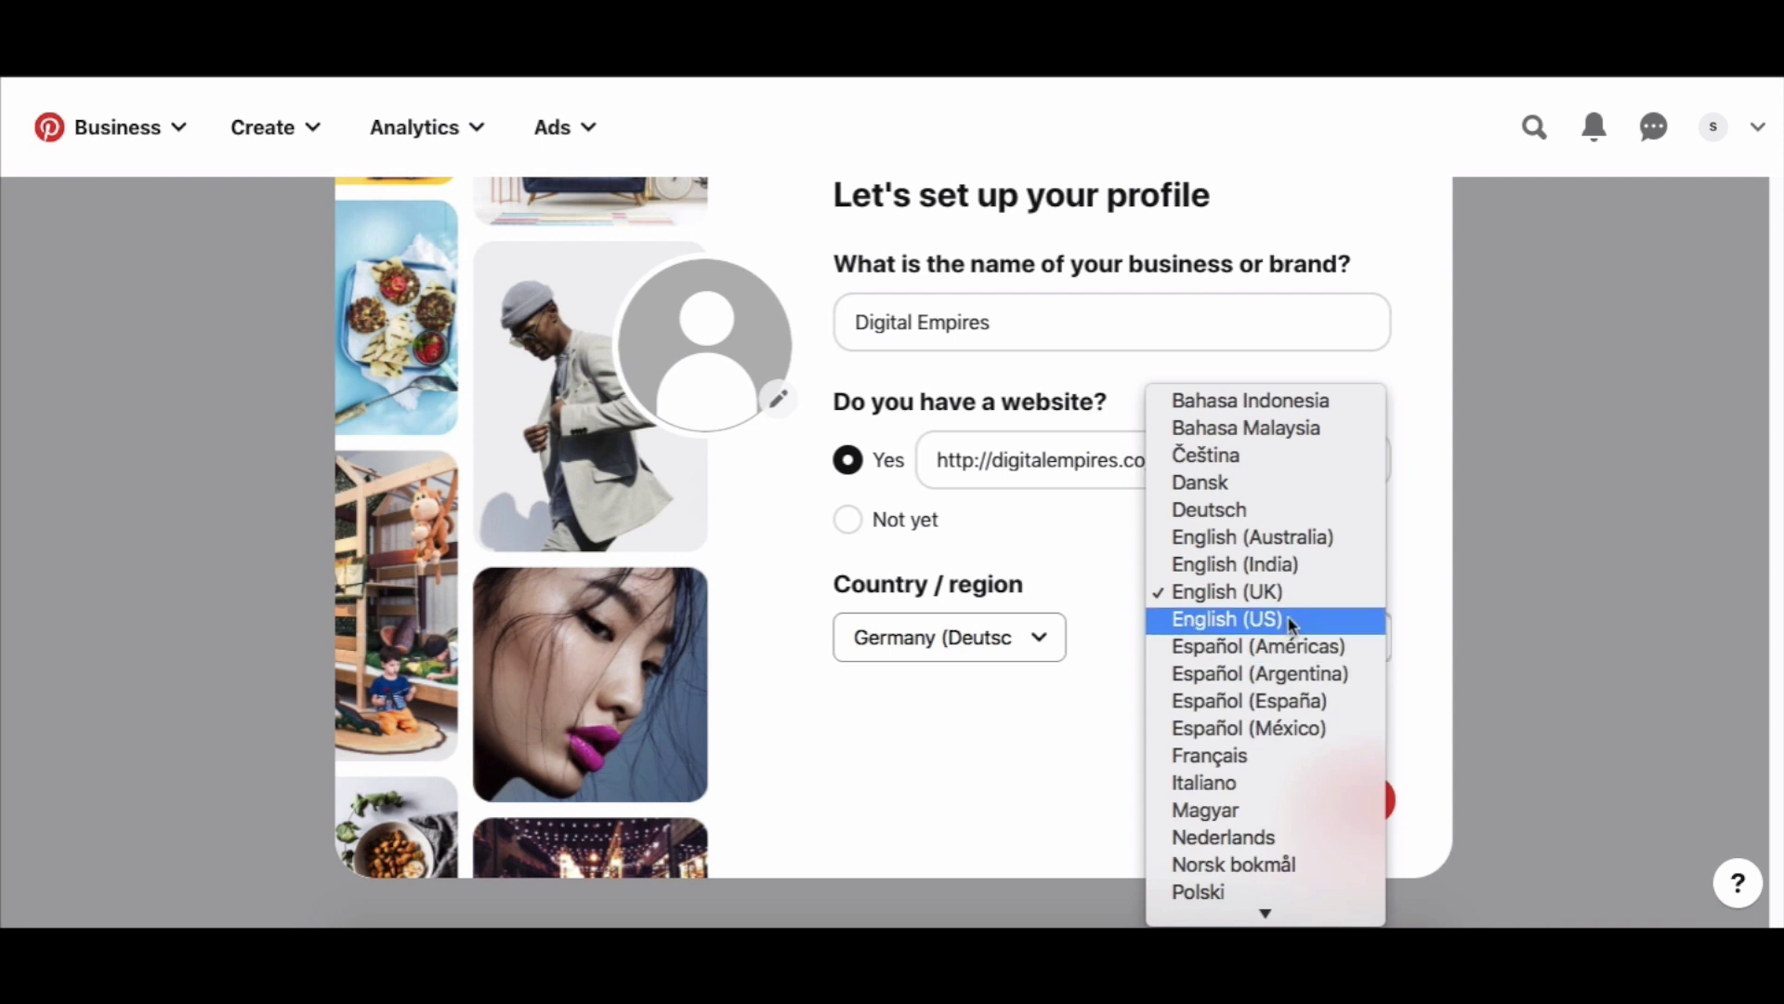
click(1288, 620)
click(1343, 799)
Choose Education as the brand's focus and continue to the brand-type question.
click(1146, 361)
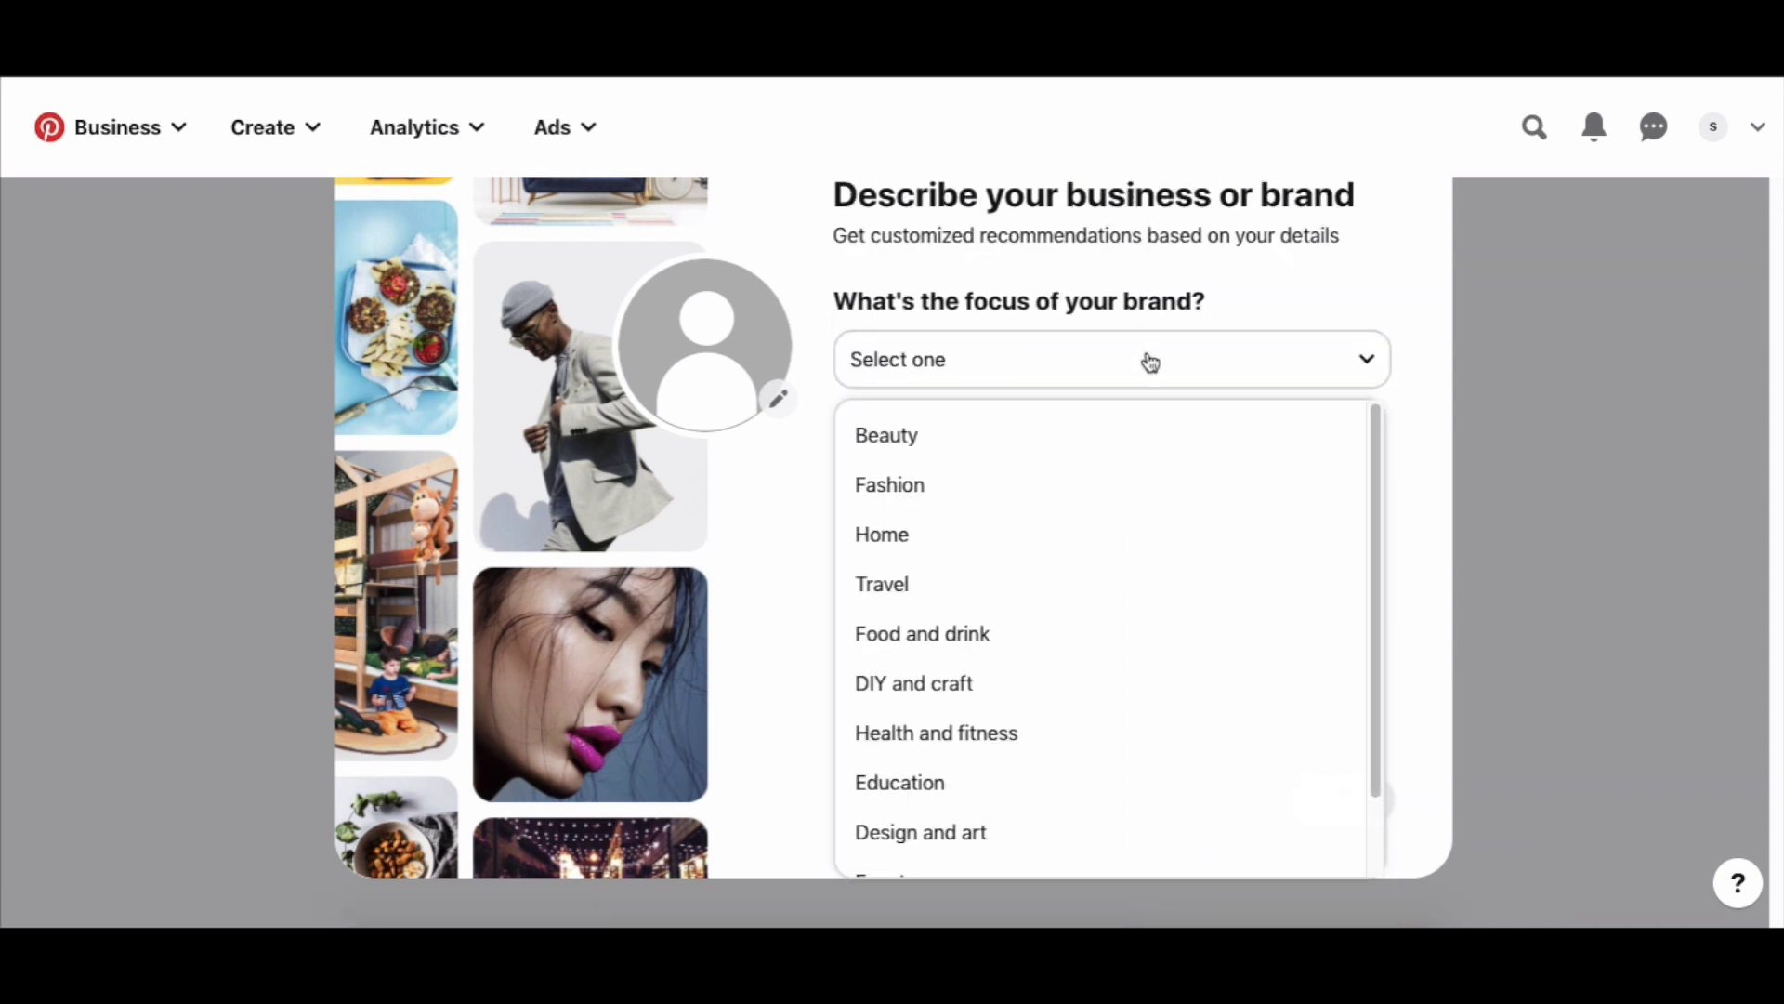
scroll(1154, 634, down, 1)
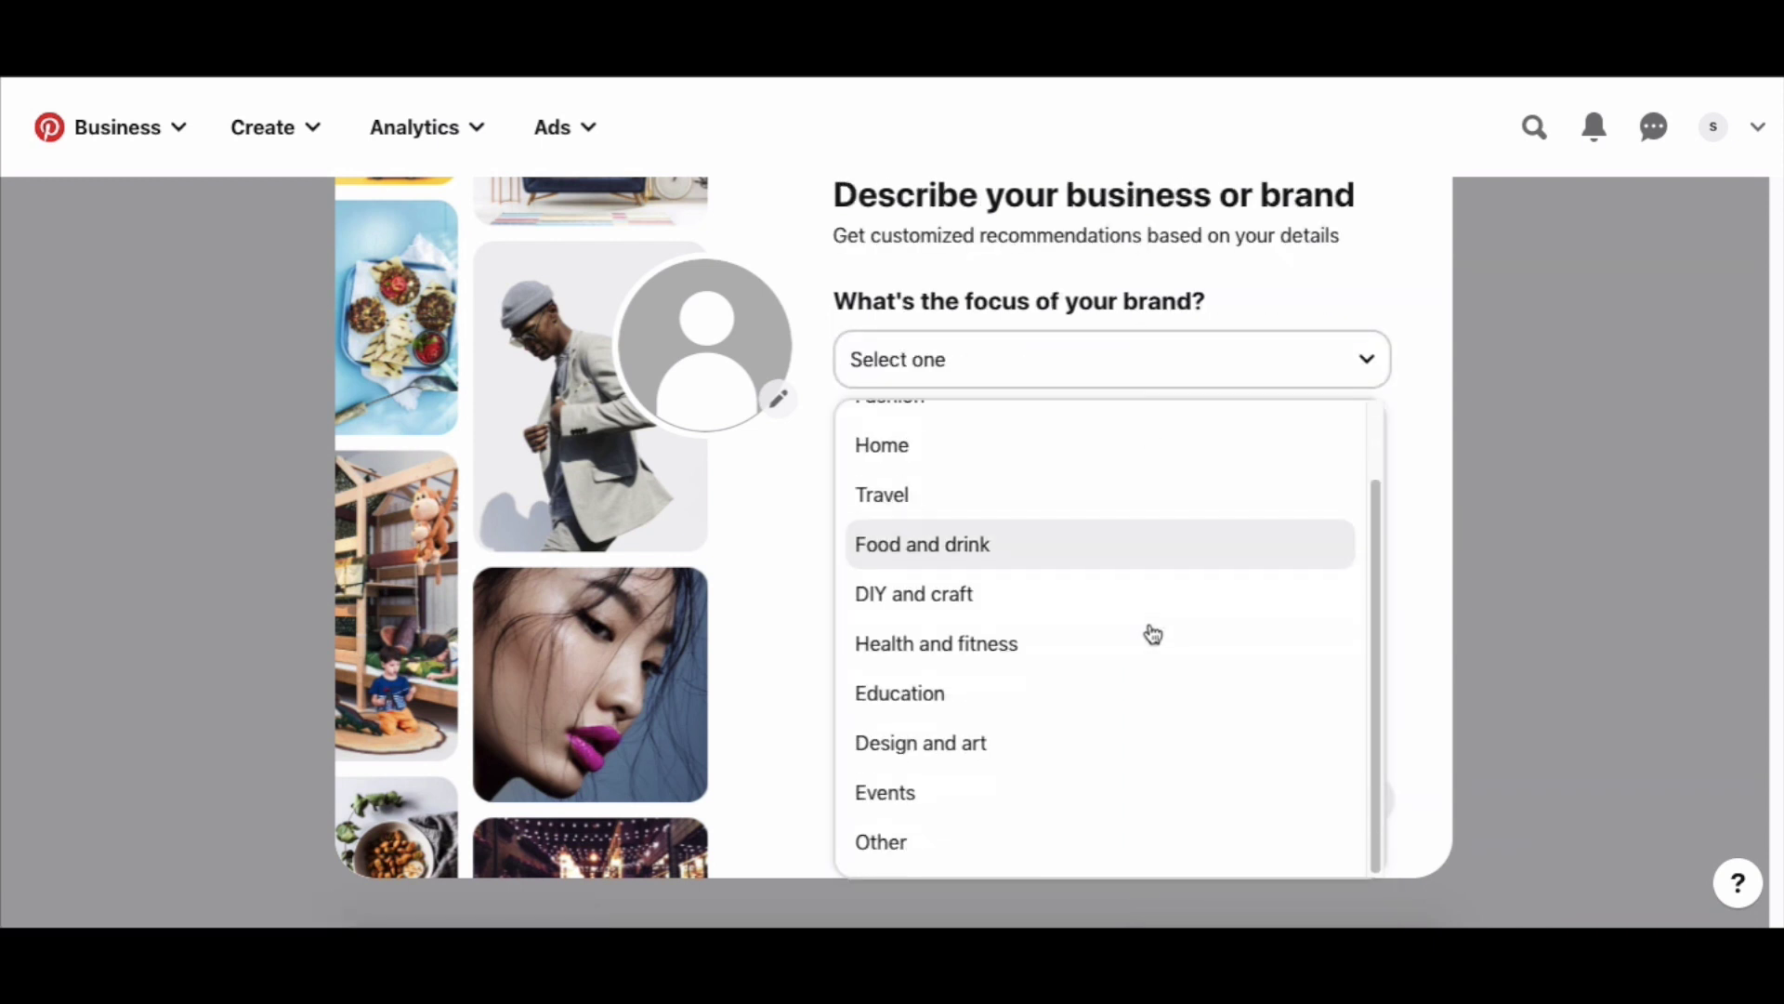
scroll(1153, 634, up, 1)
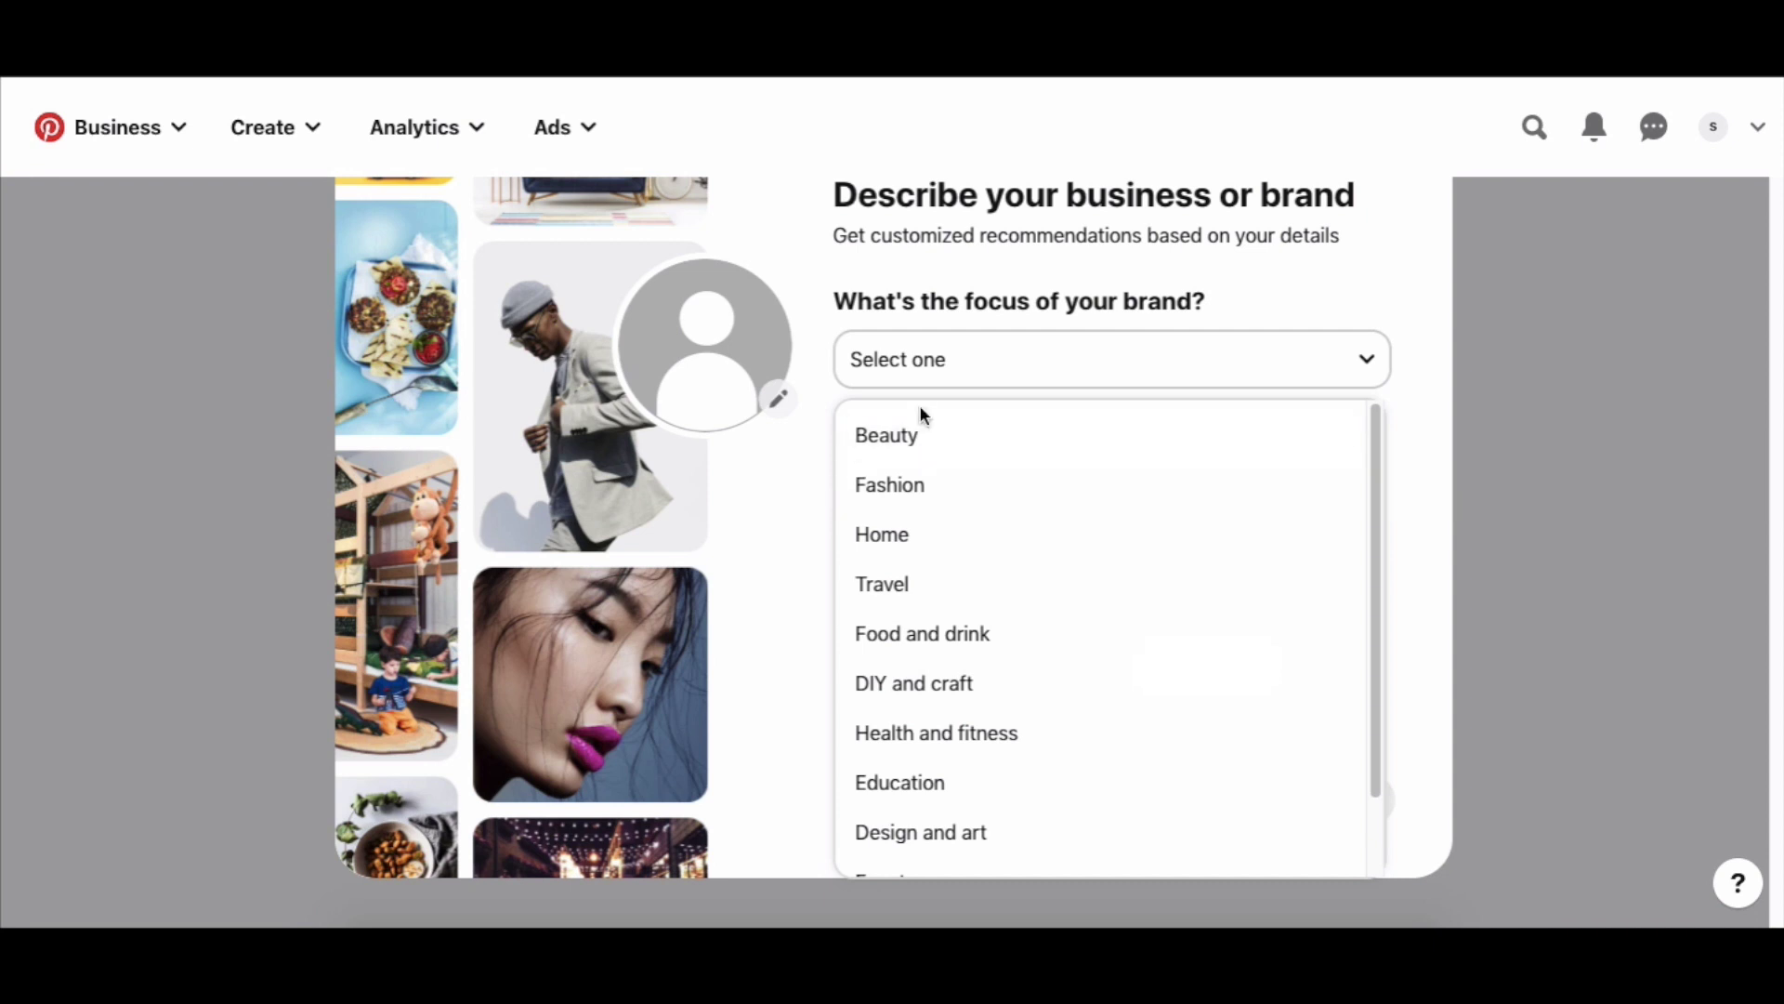
scroll(1004, 764, down, 1)
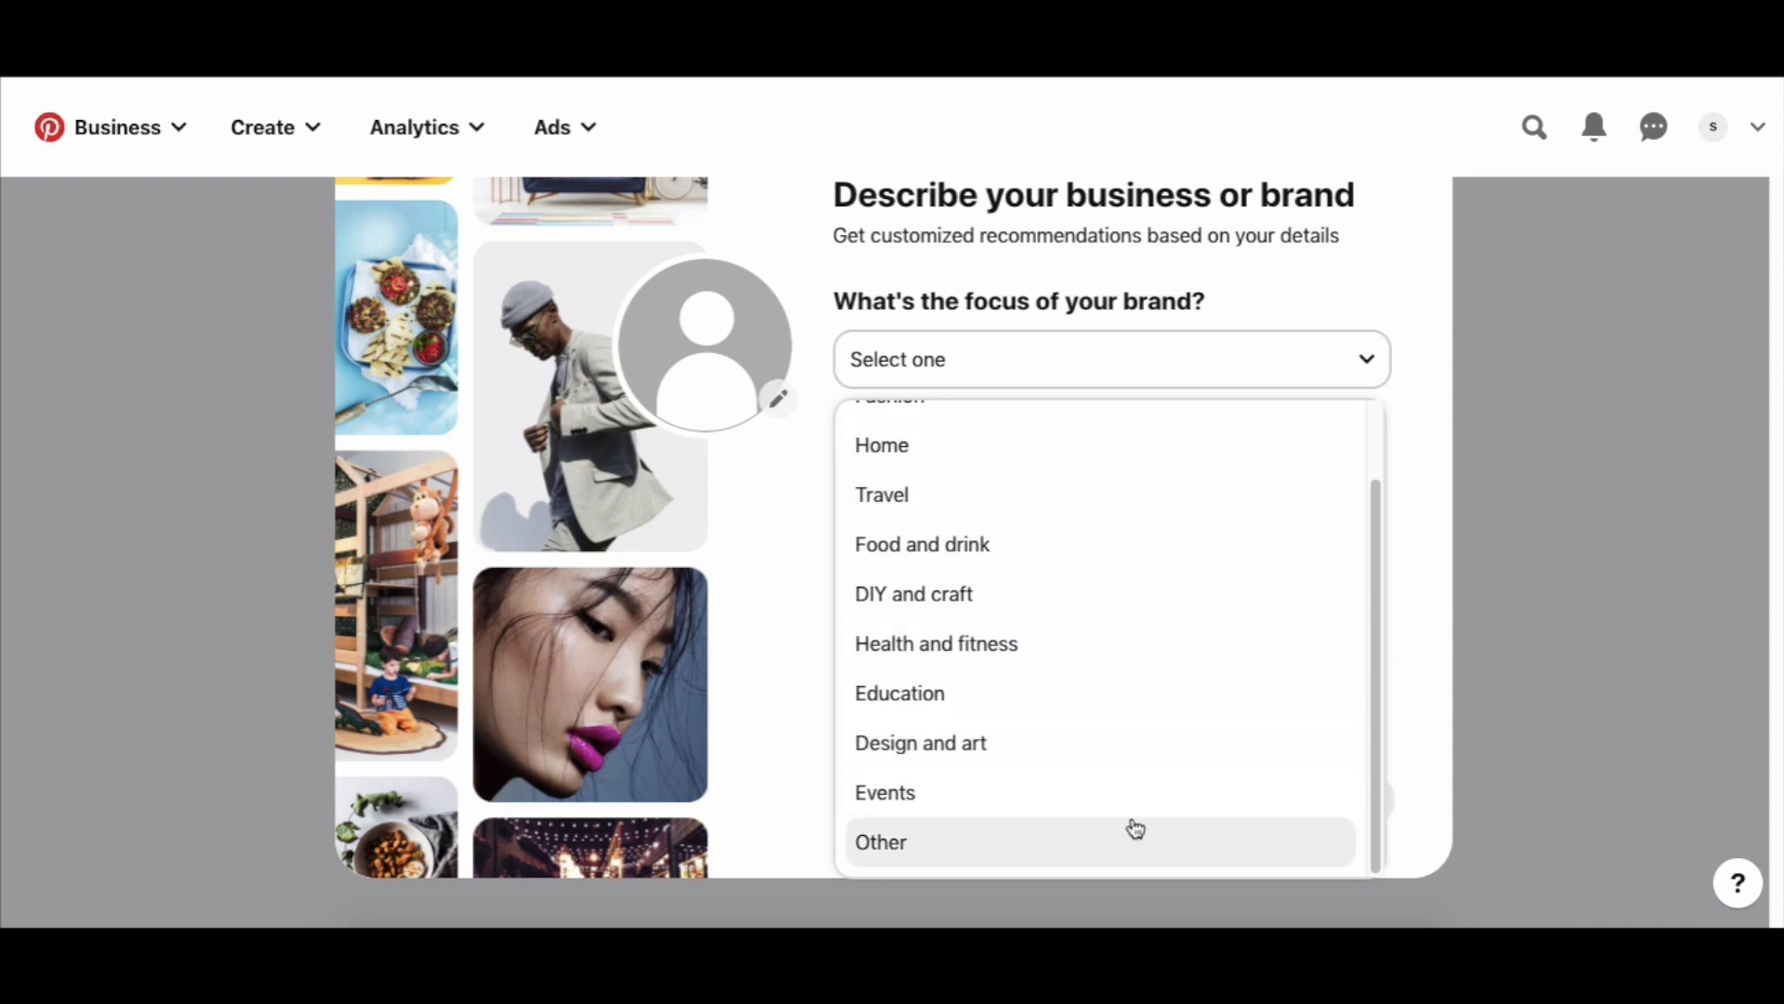
scroll(1026, 762, up, 1)
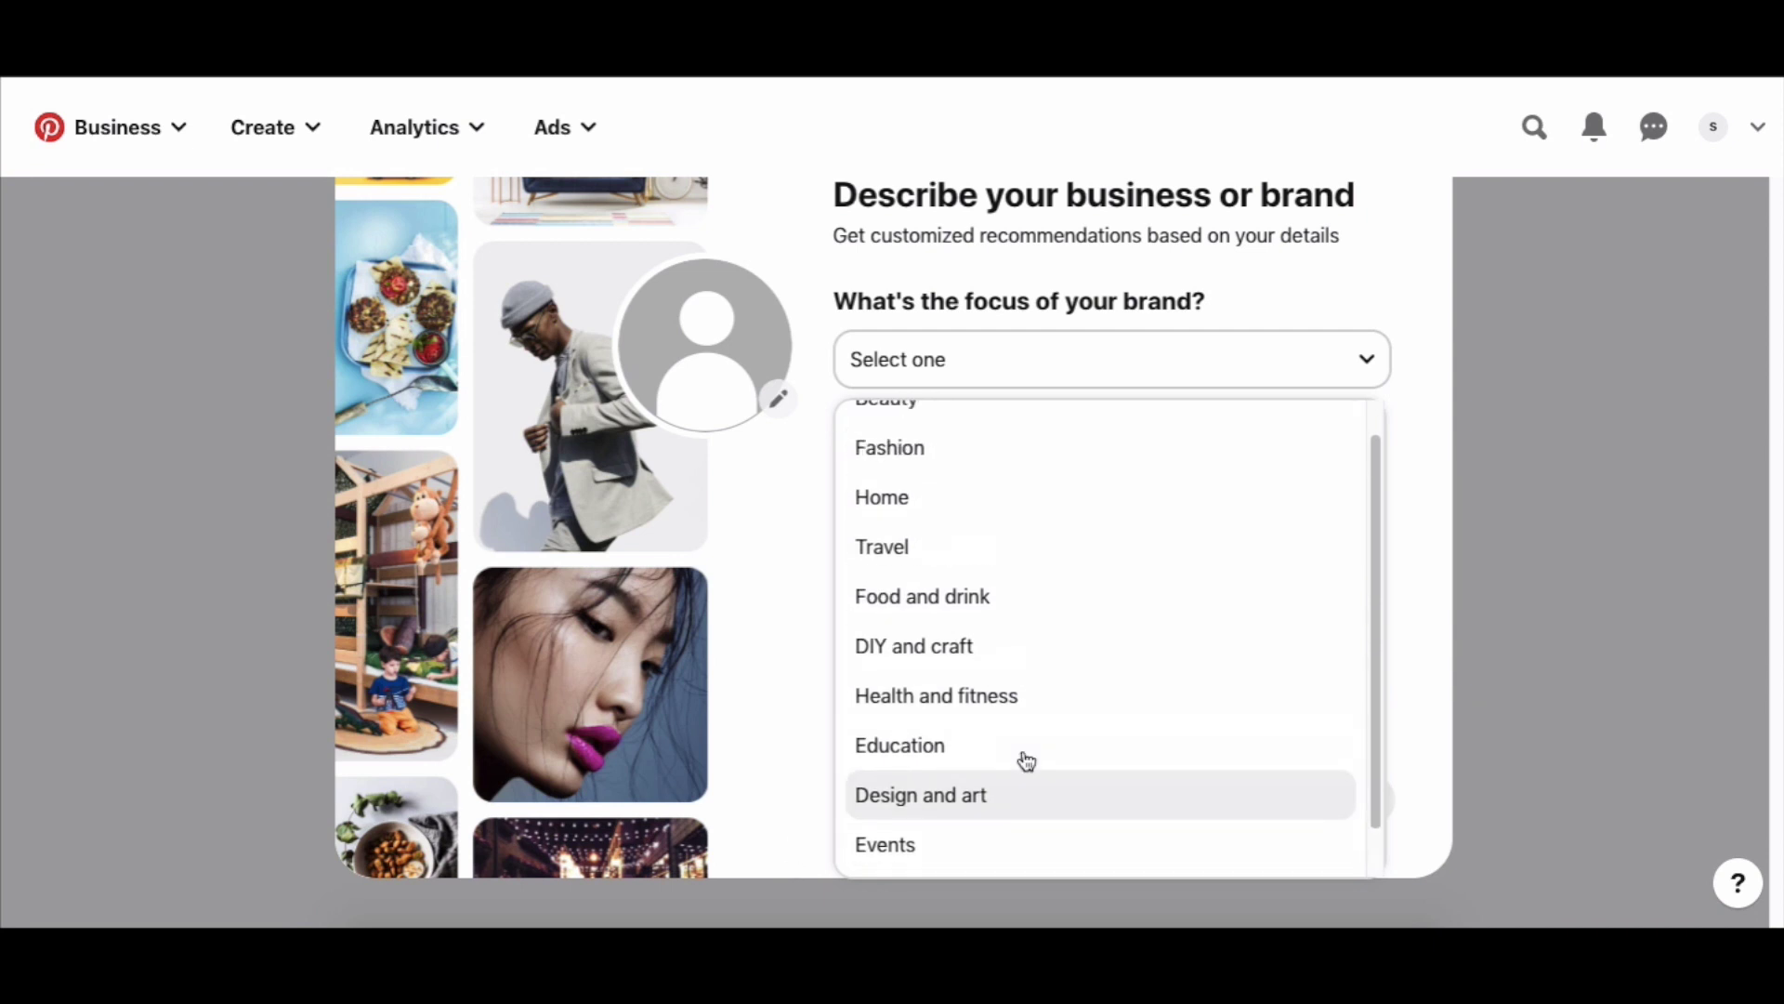
click(968, 741)
click(1347, 802)
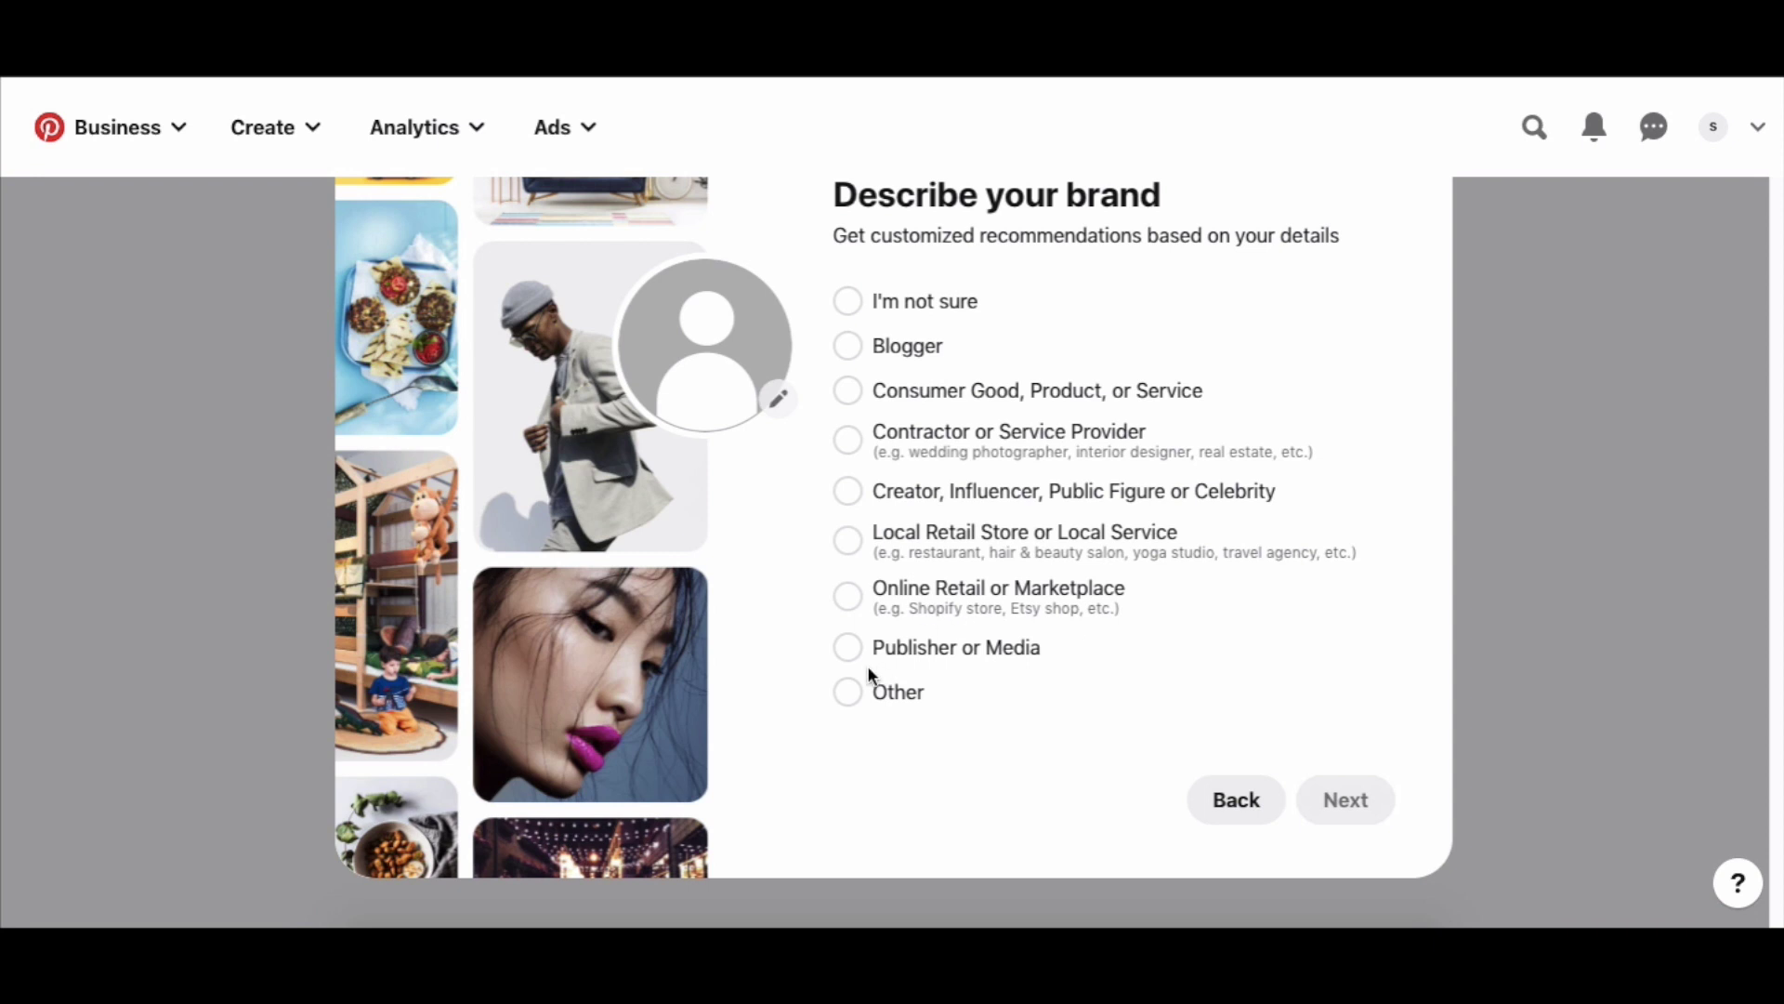
Describe the brand as Publisher or Media and answer Yes to advertising interest.
click(844, 651)
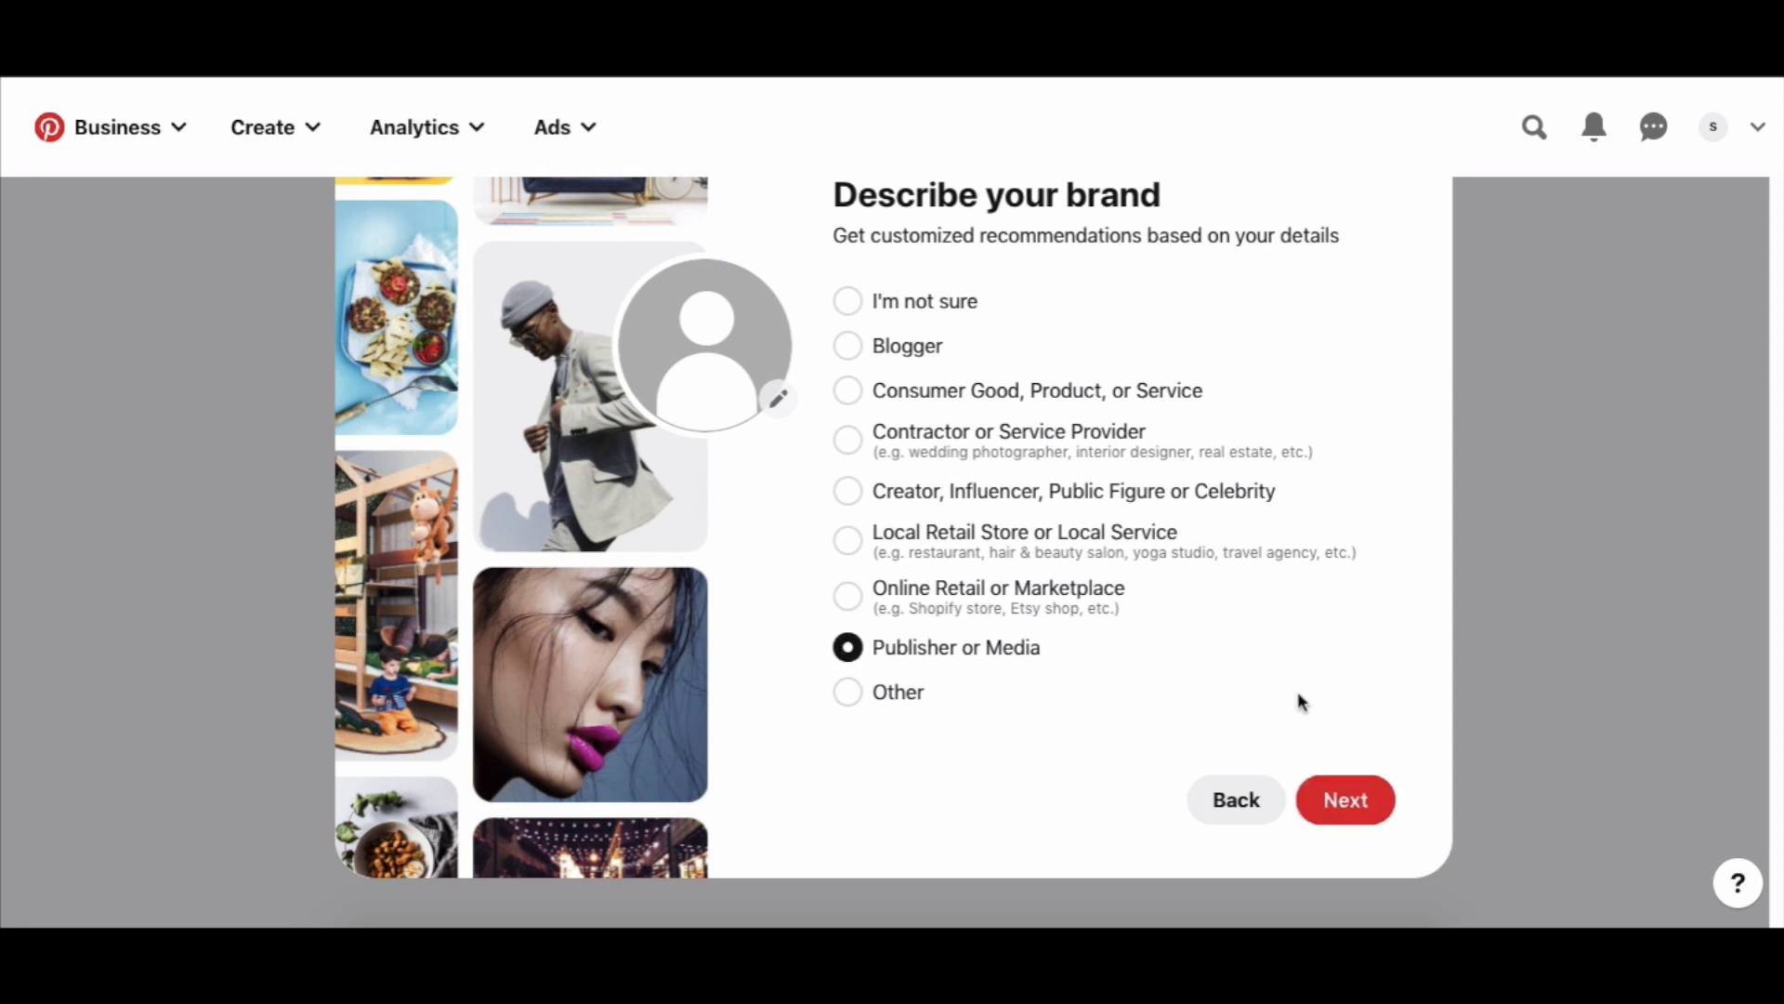
click(1343, 809)
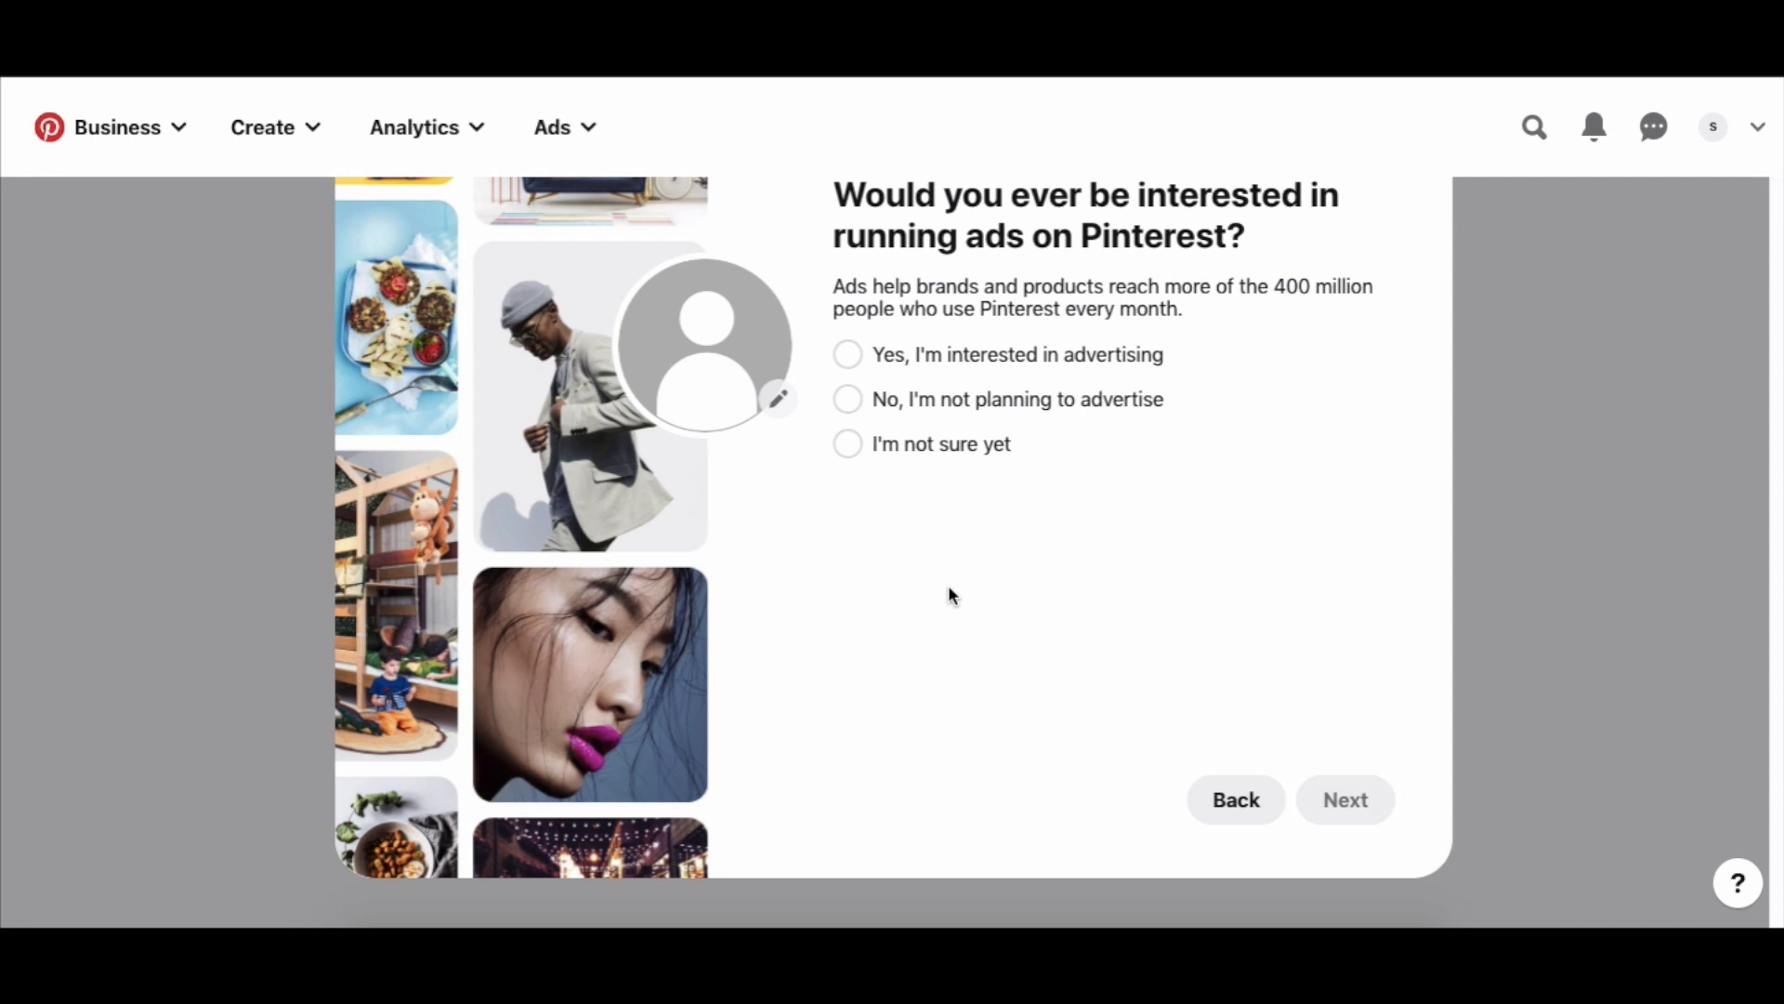
click(843, 357)
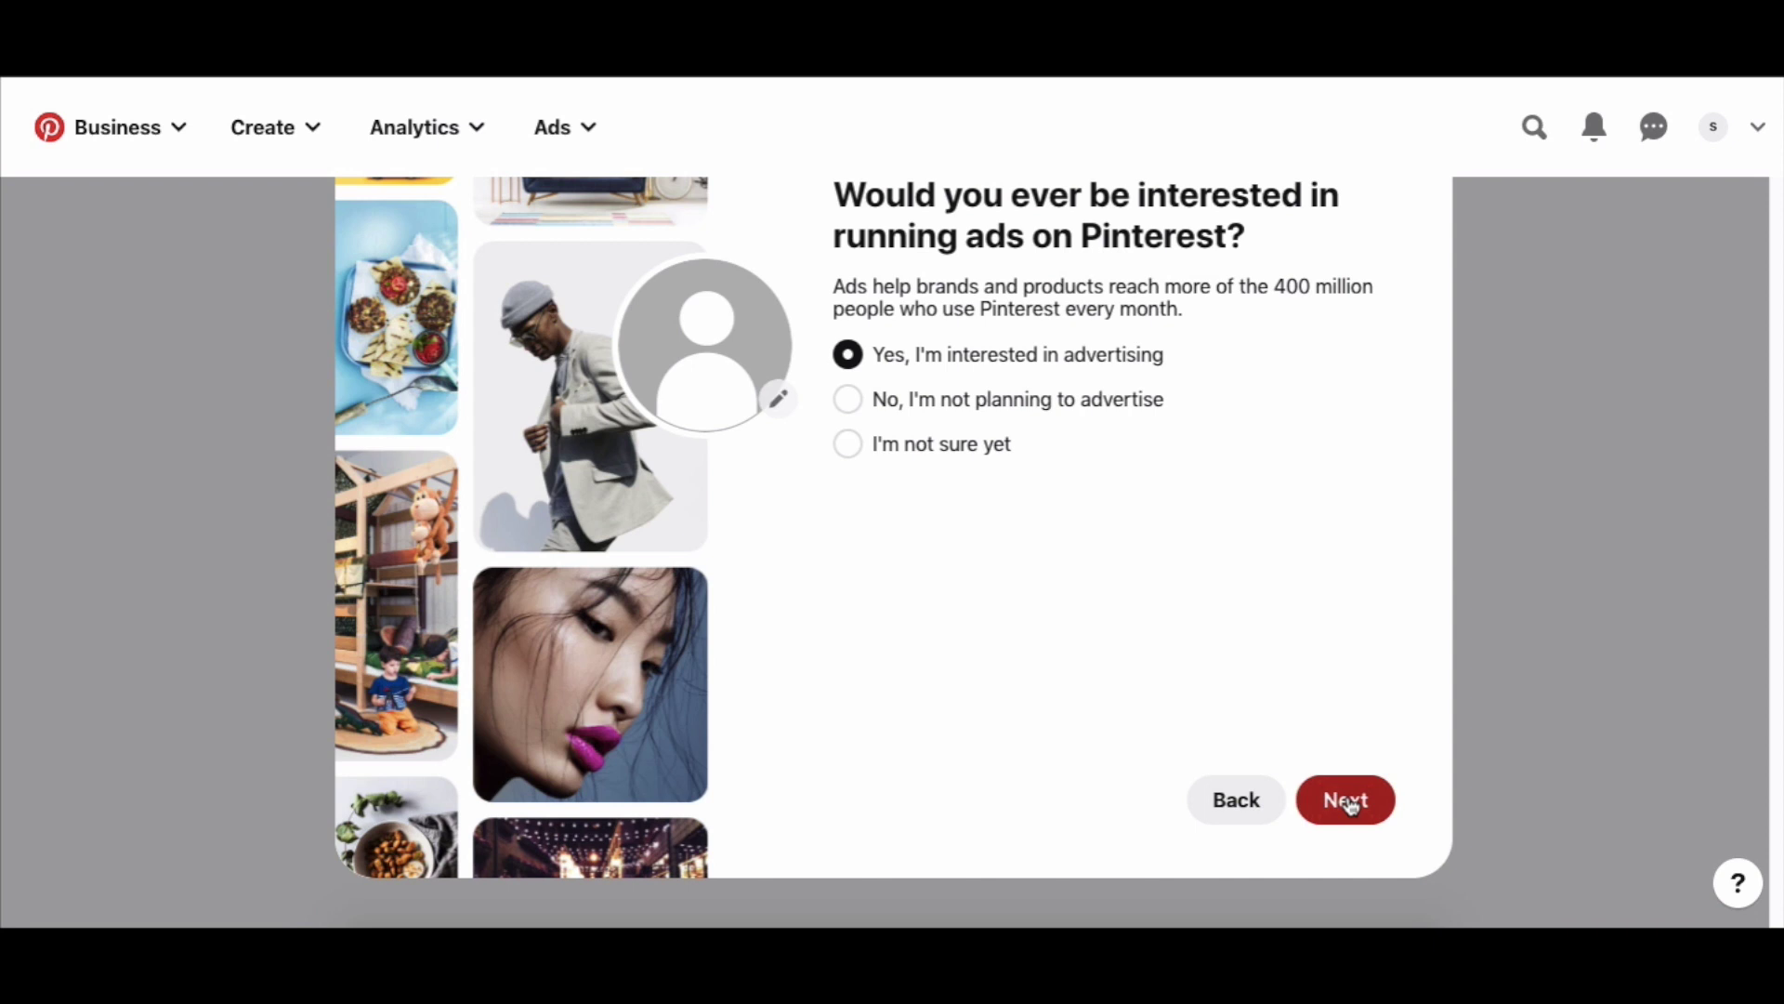
click(1350, 805)
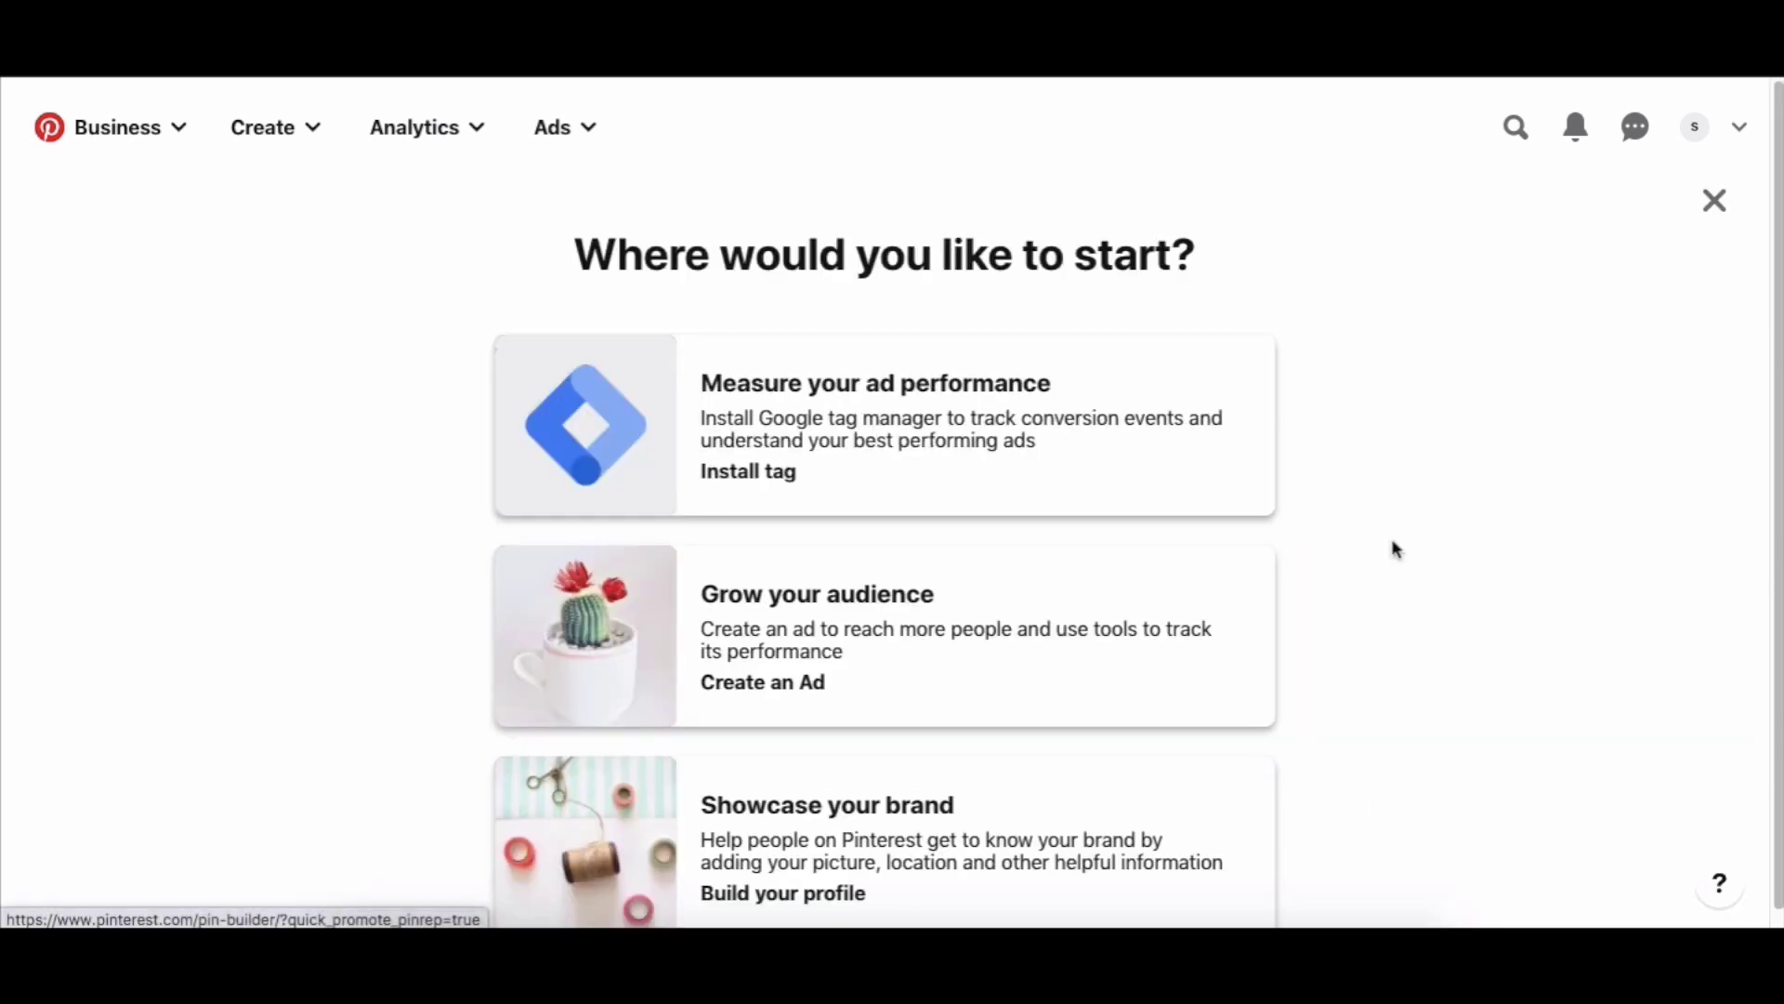
Choose the Showcase your brand card to build the Digital Empires profile.
scroll(1391, 597, down, 1)
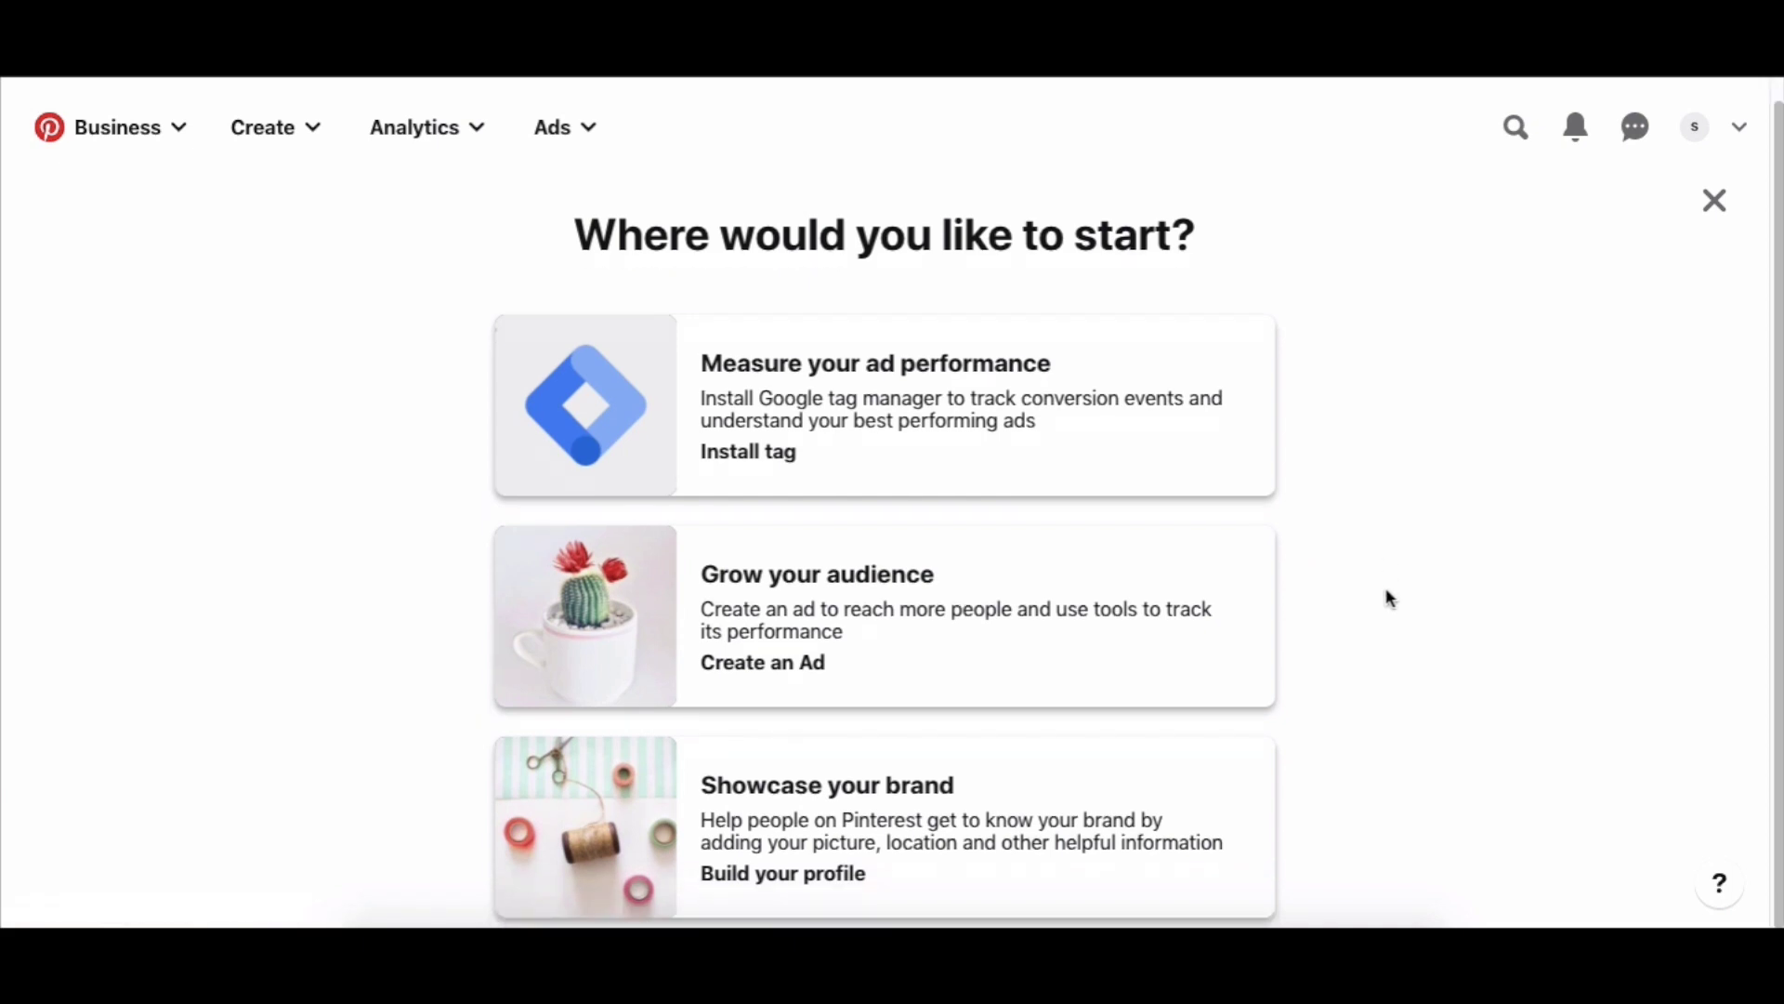
scroll(1391, 597, up, 1)
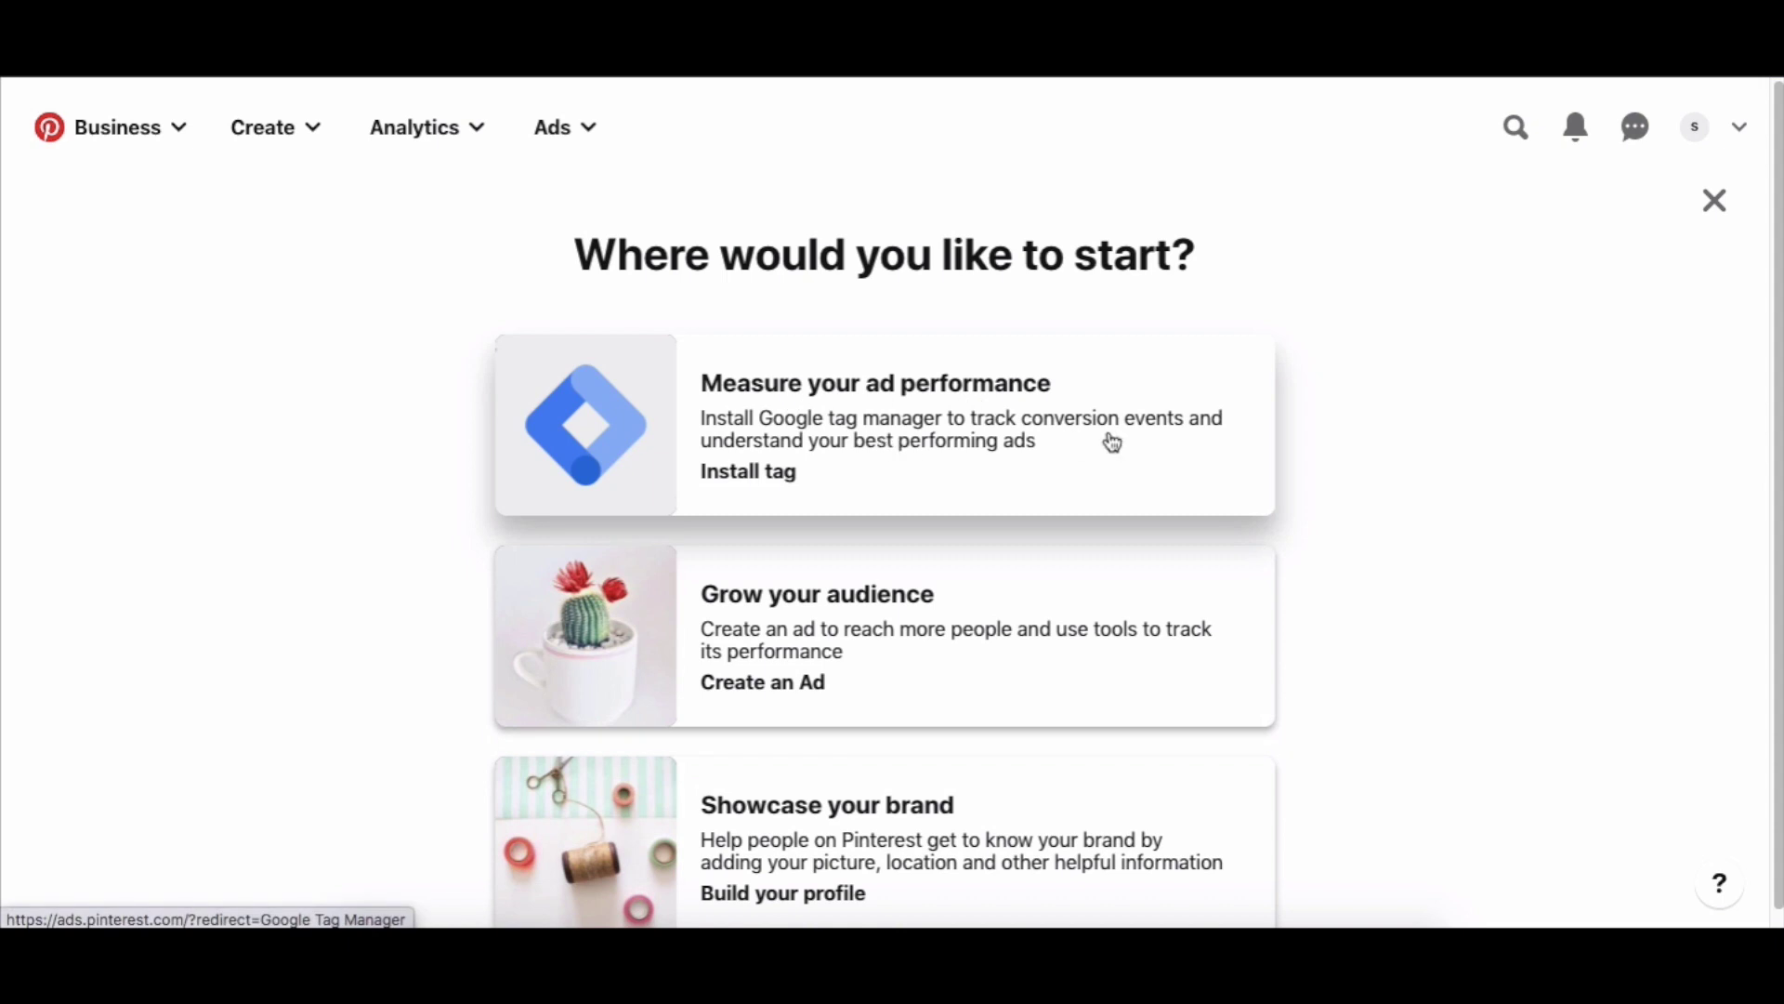
scroll(1318, 595, down, 1)
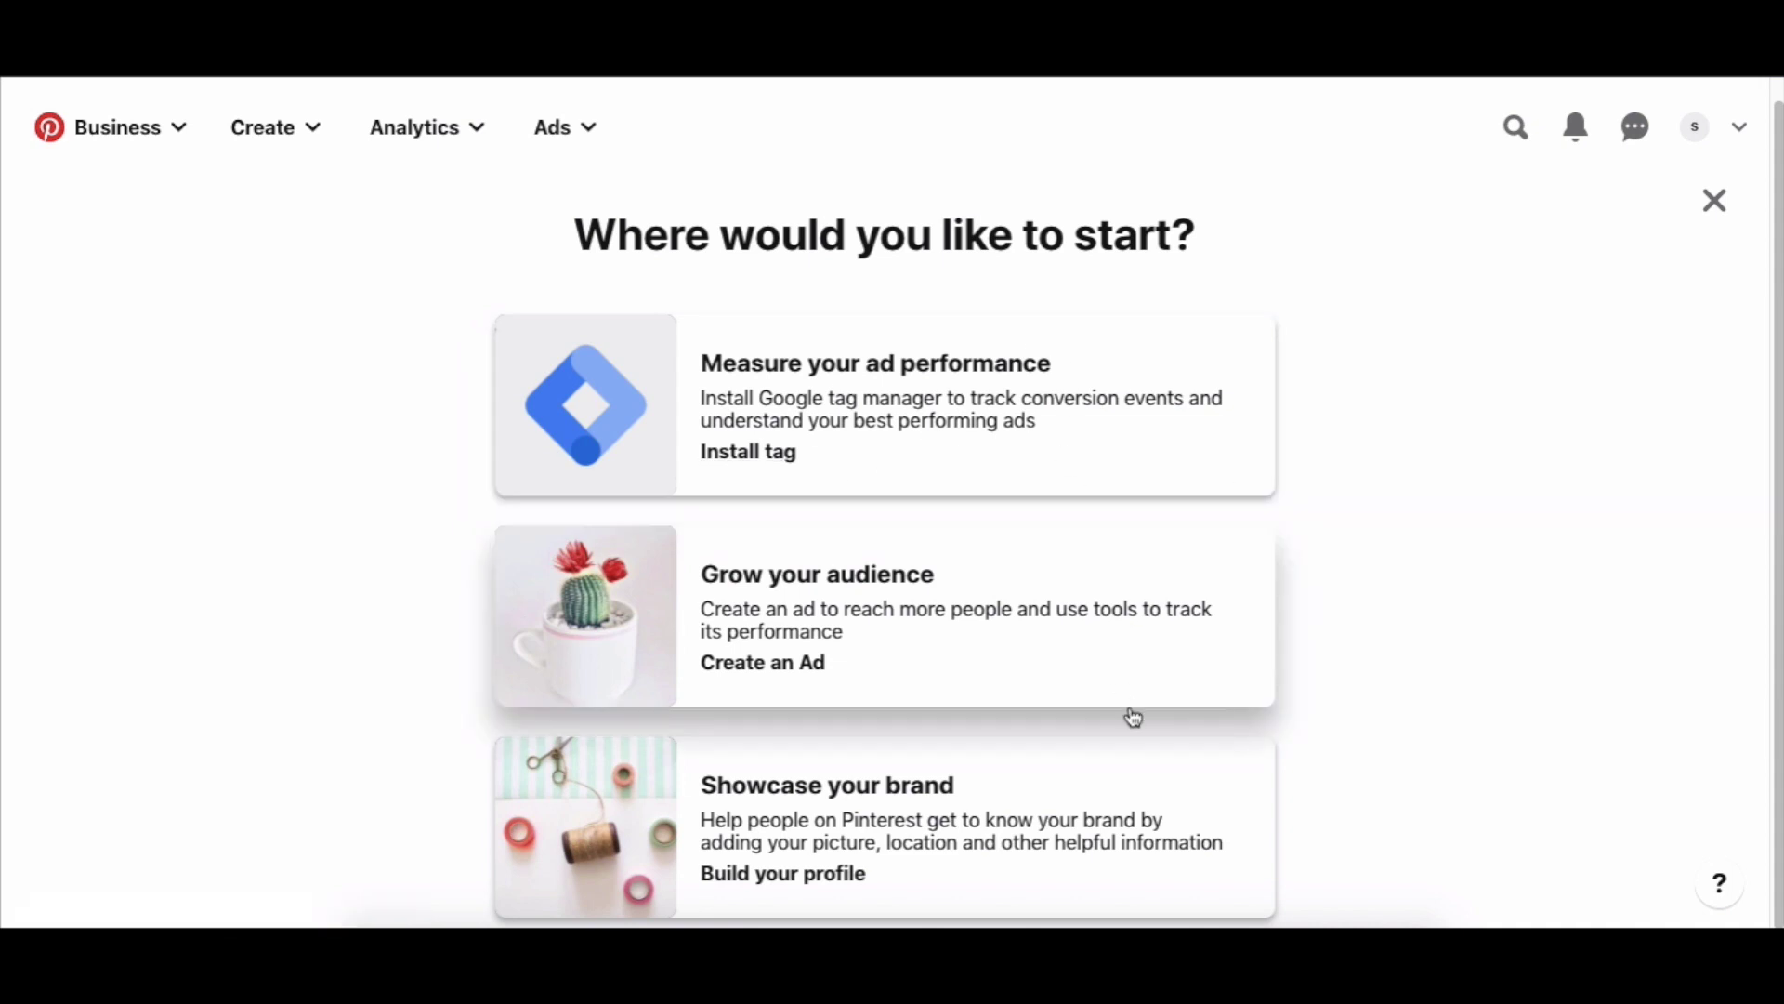
click(1101, 801)
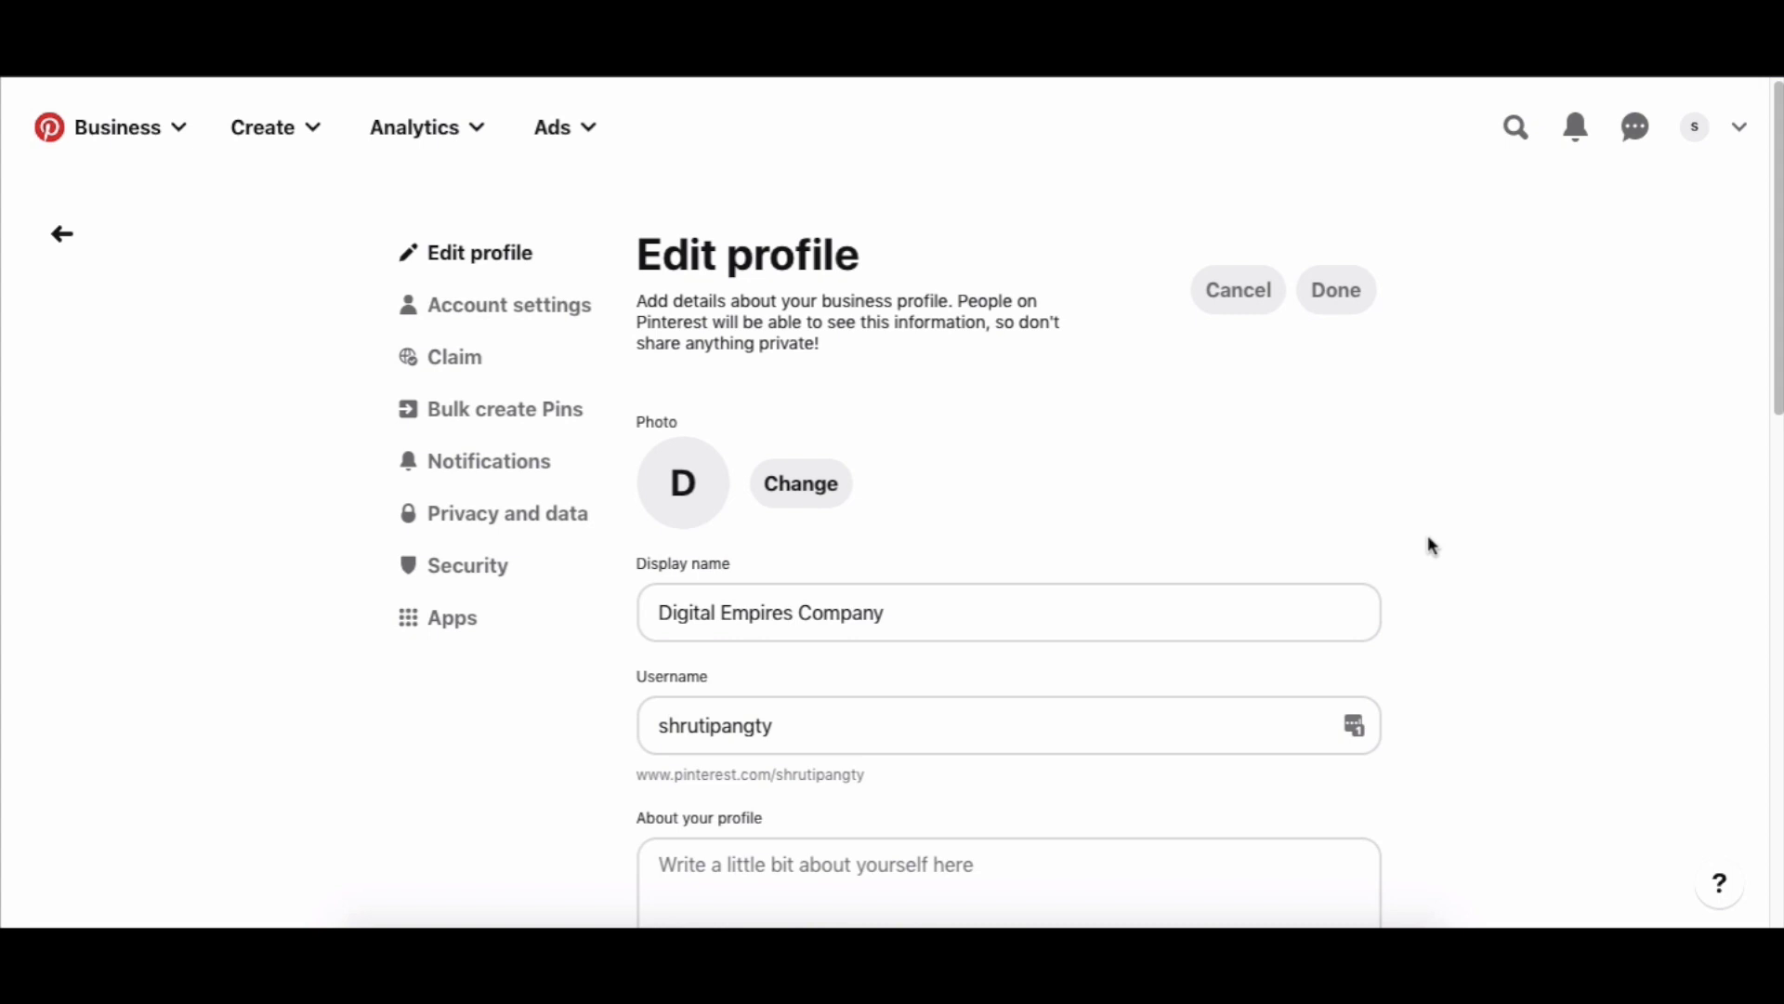
scroll(1430, 541, down, 2)
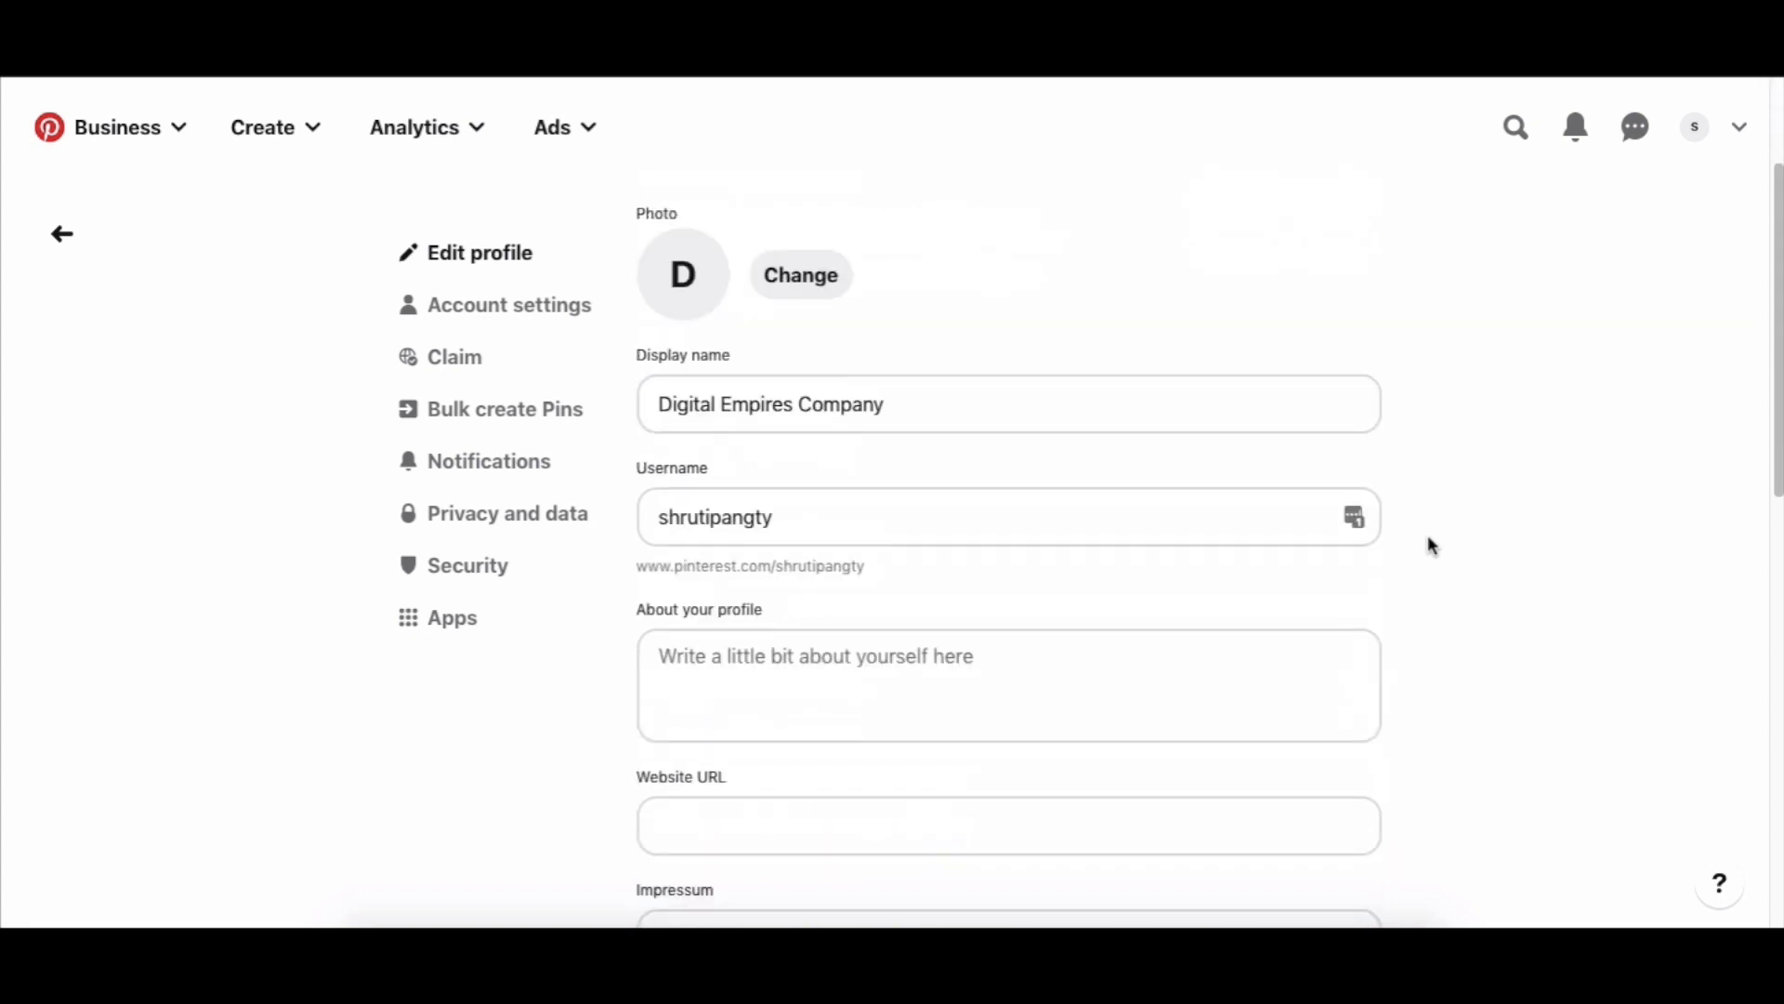
scroll(1429, 537, up, 2)
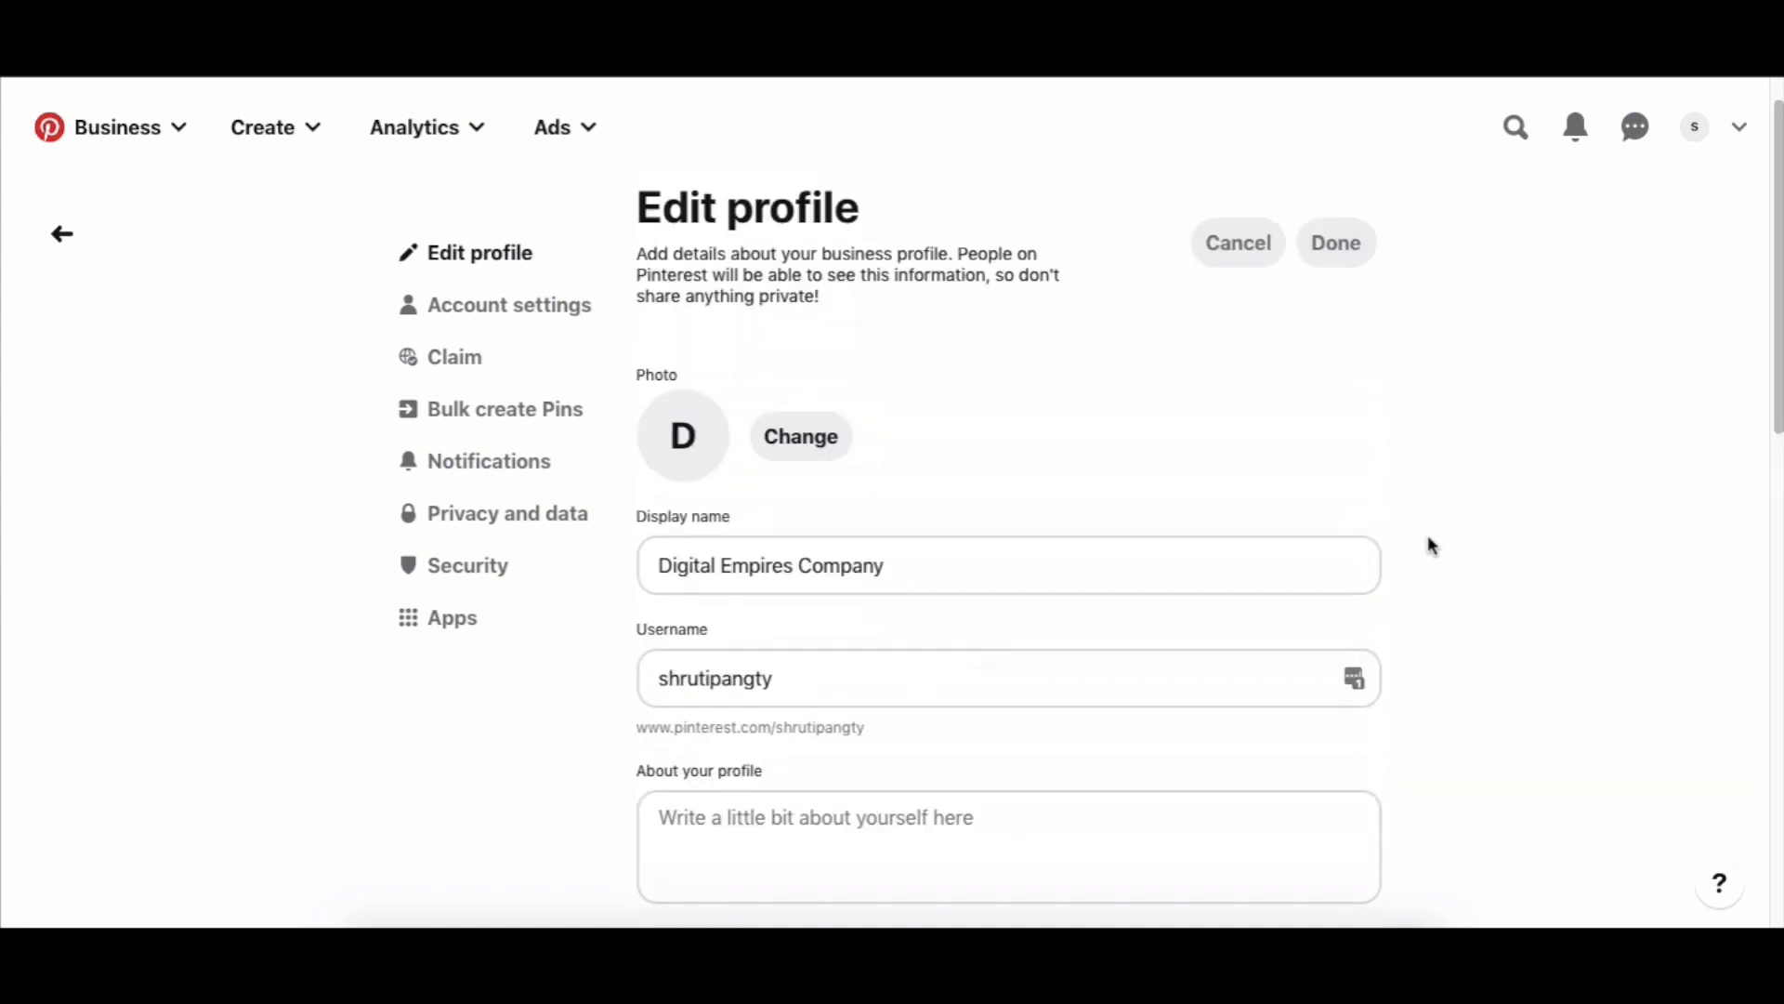
click(784, 447)
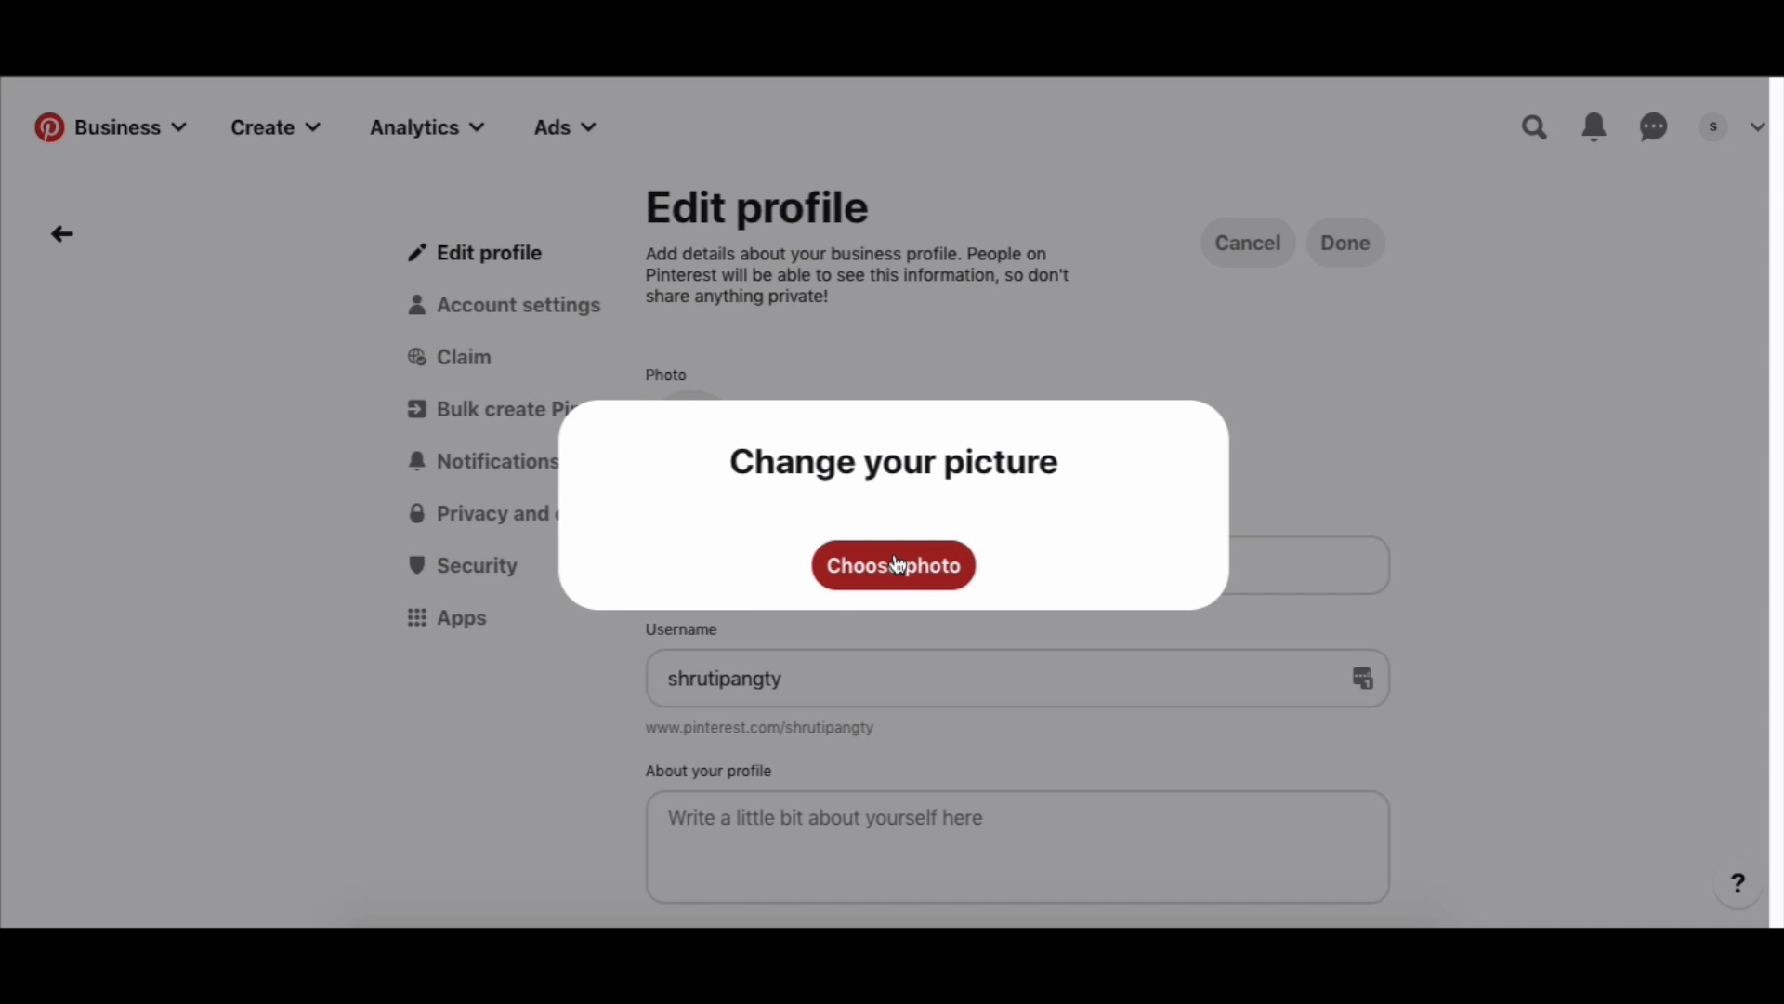
click(1482, 383)
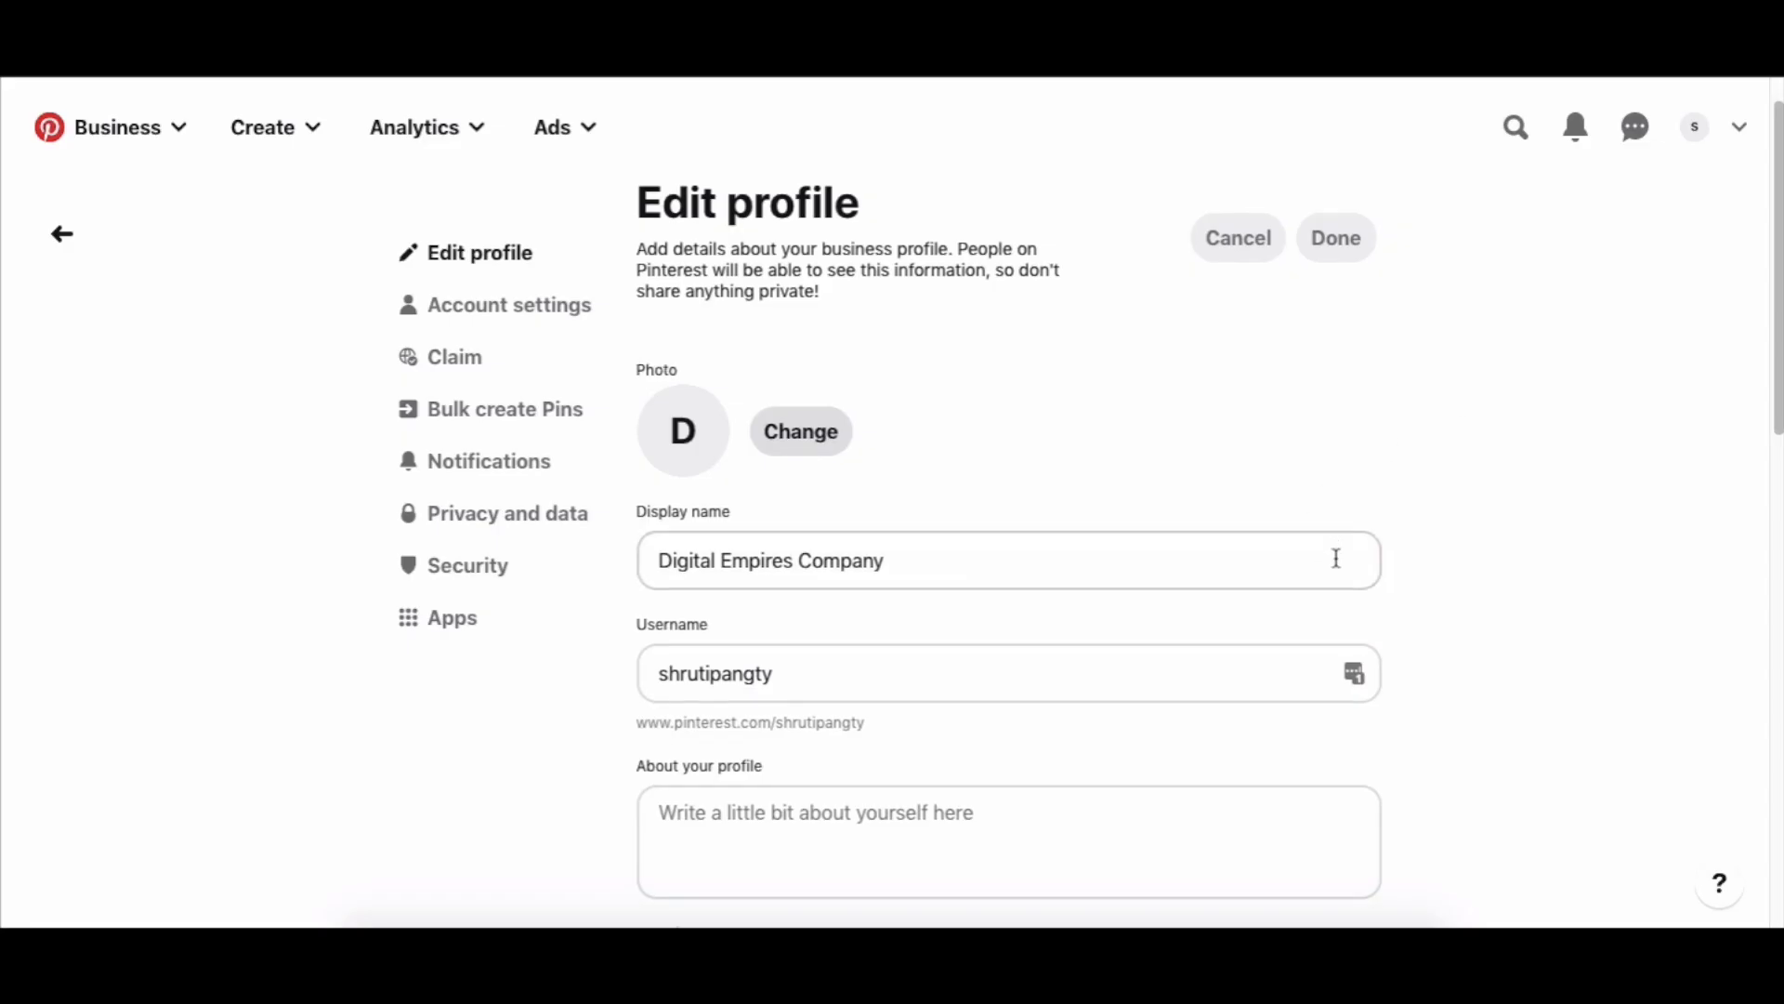
scroll(1338, 520, down, 2)
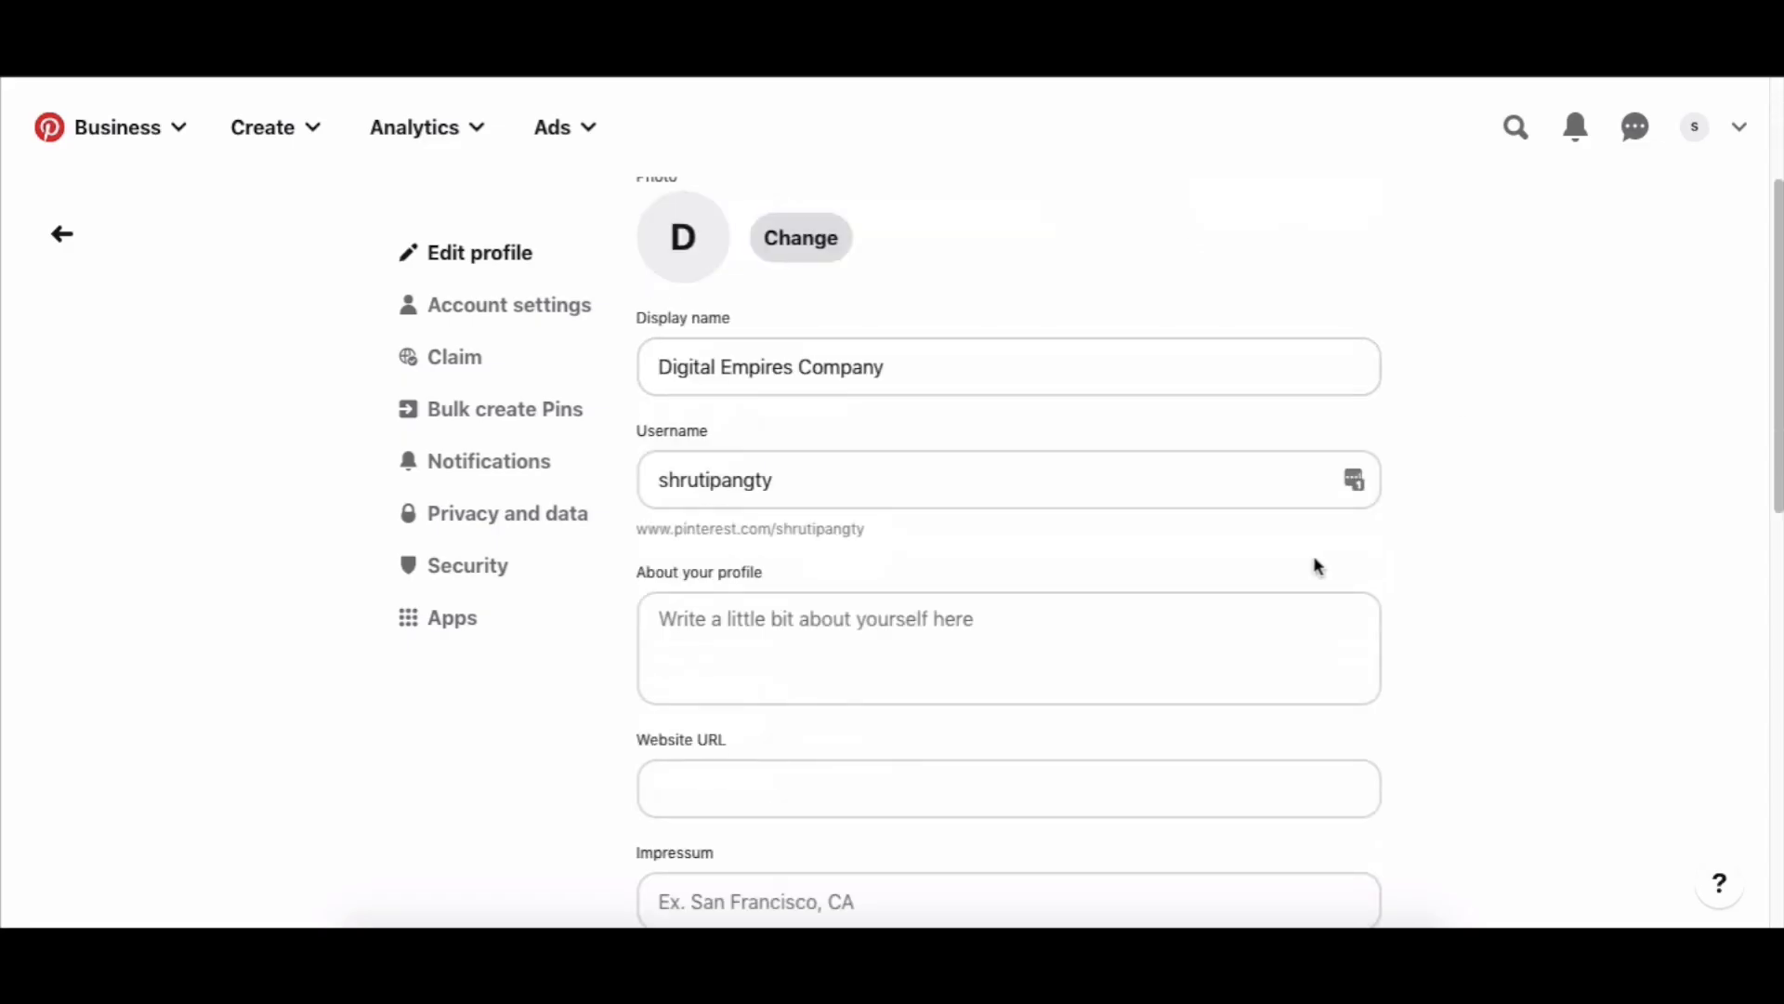
scroll(1243, 548, up, 1)
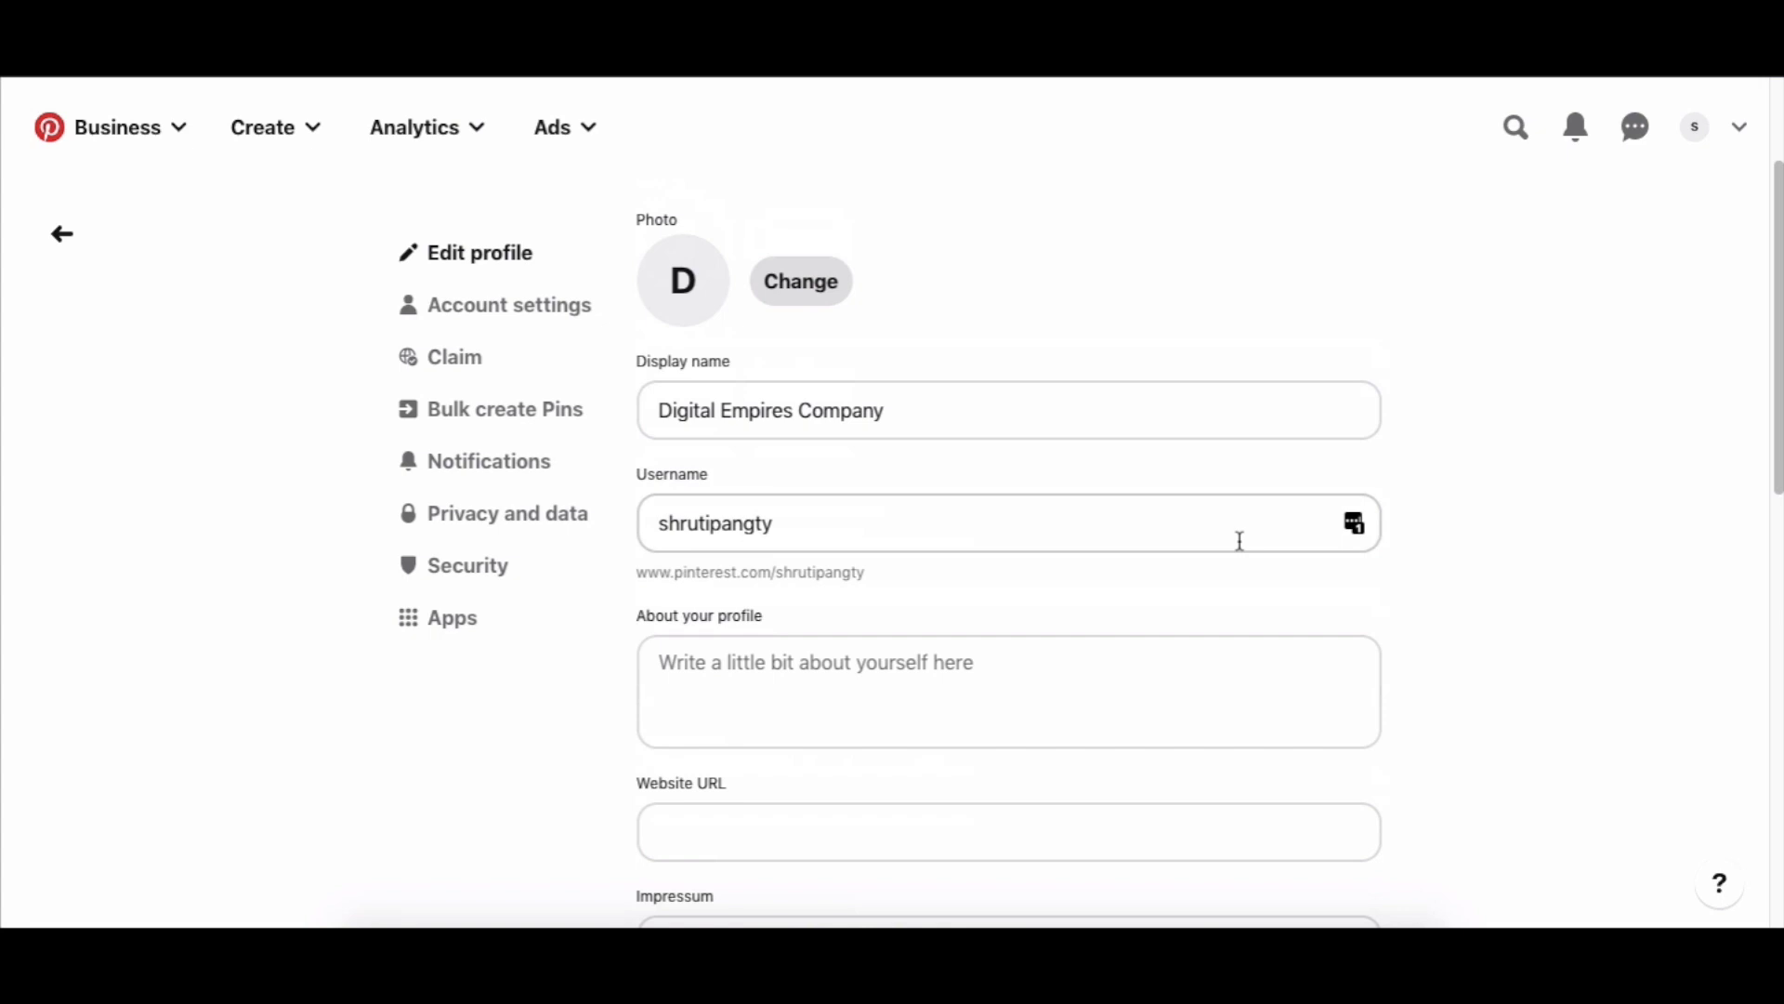
scroll(1239, 540, down, 1)
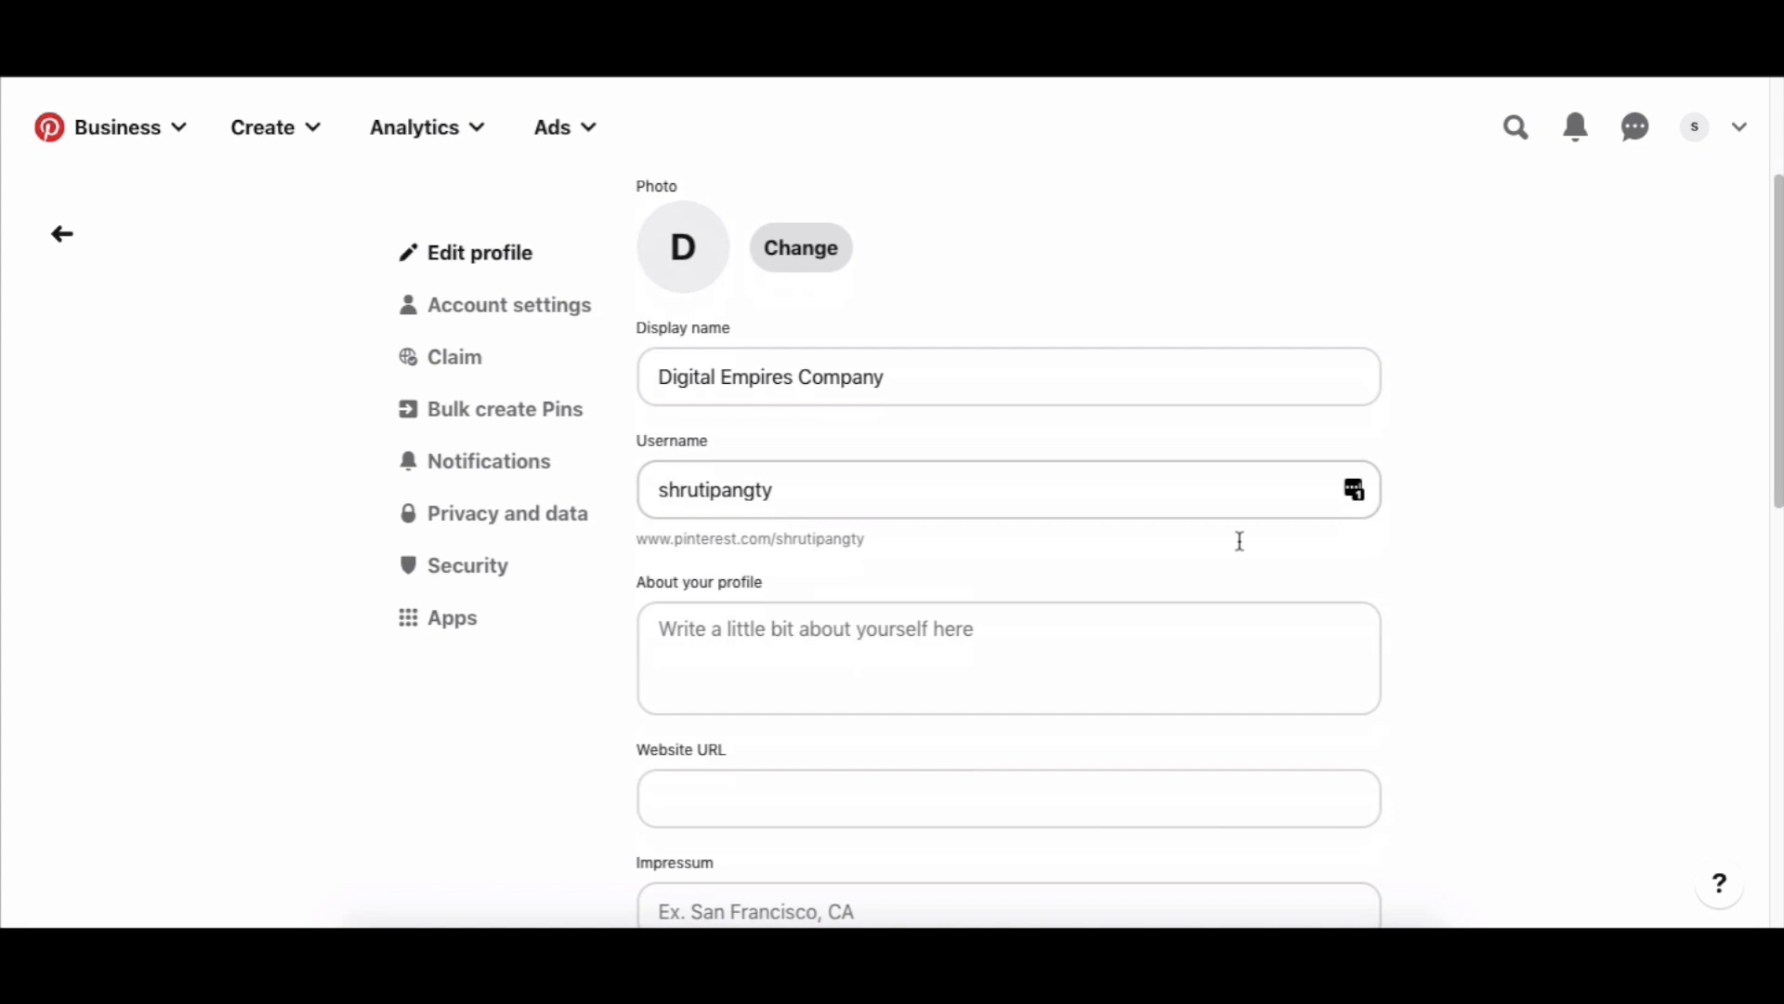
click(803, 478)
double_click(745, 497)
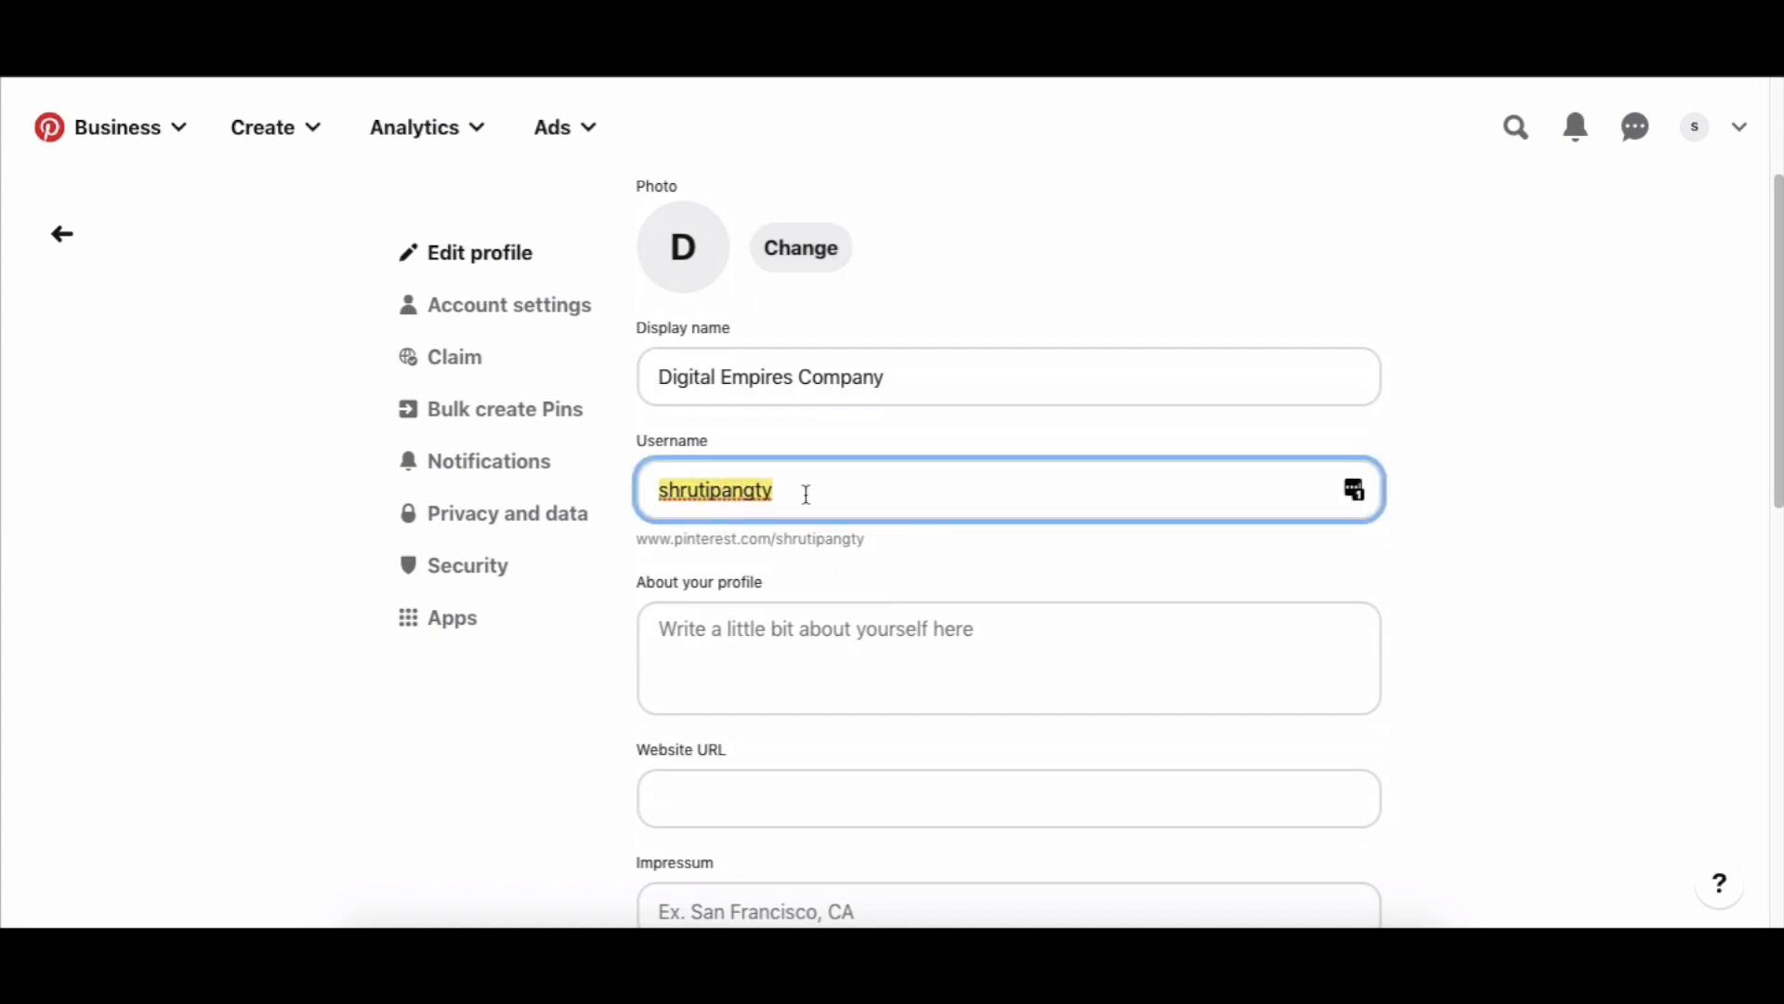
text(digital)
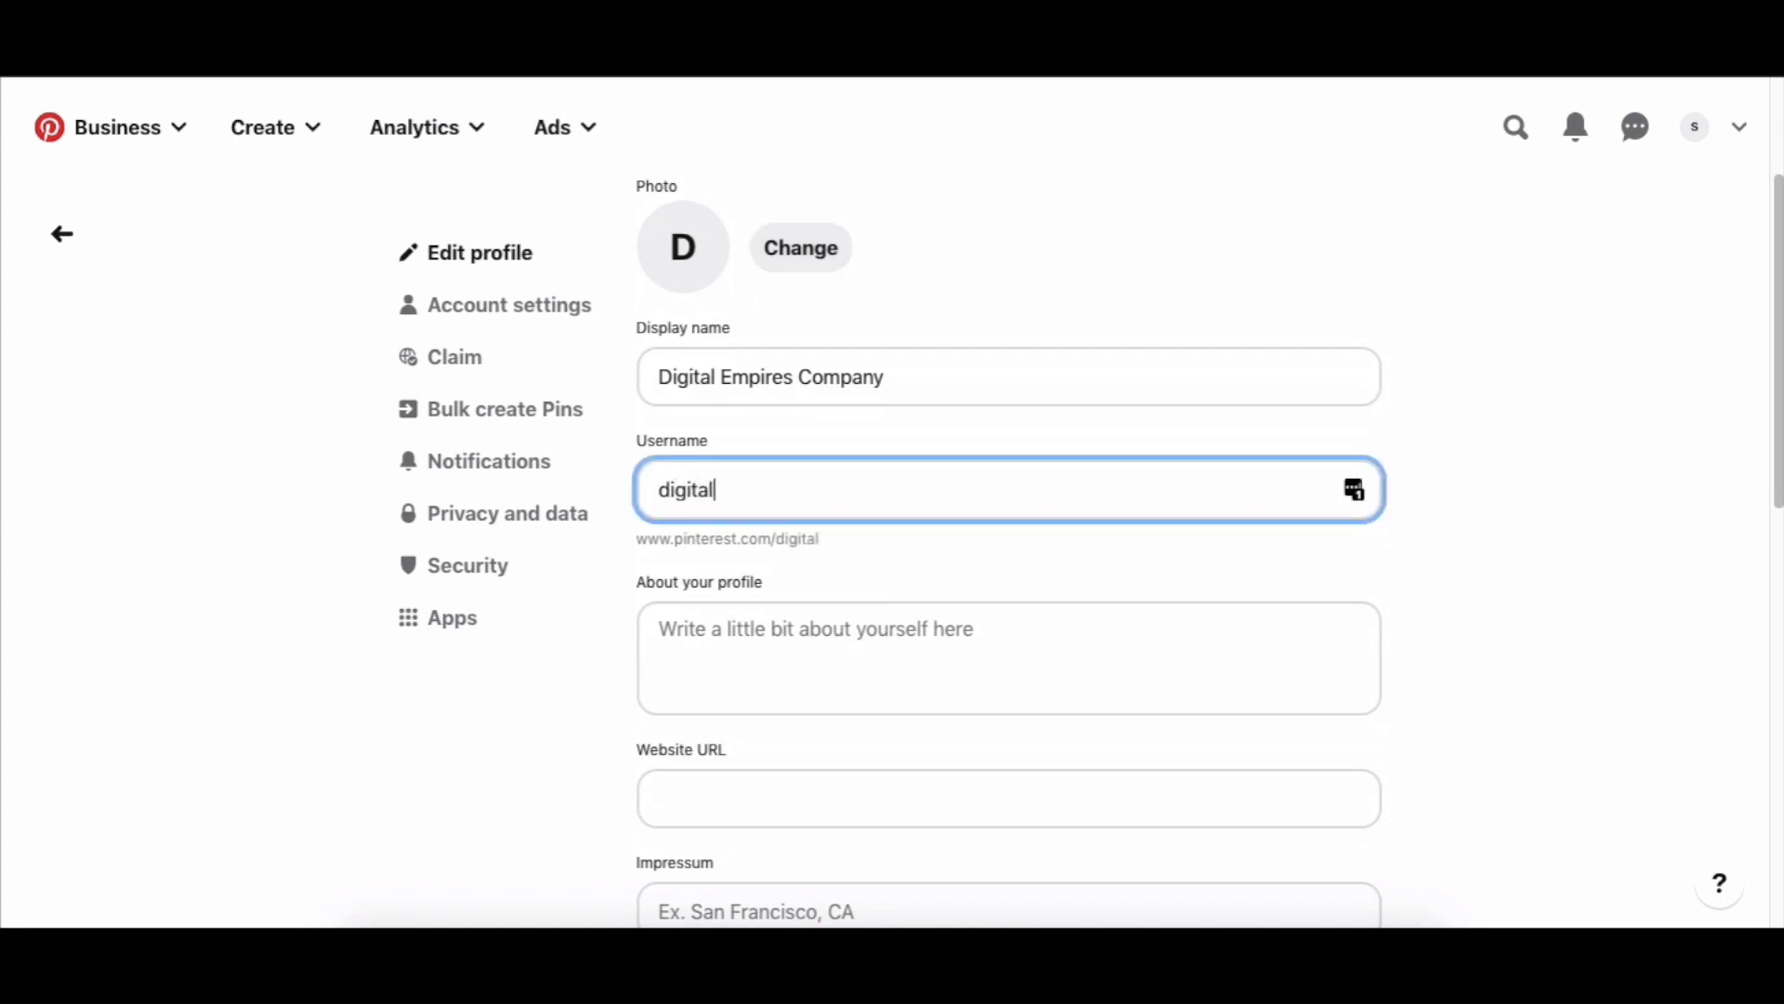
text(empirescompany)
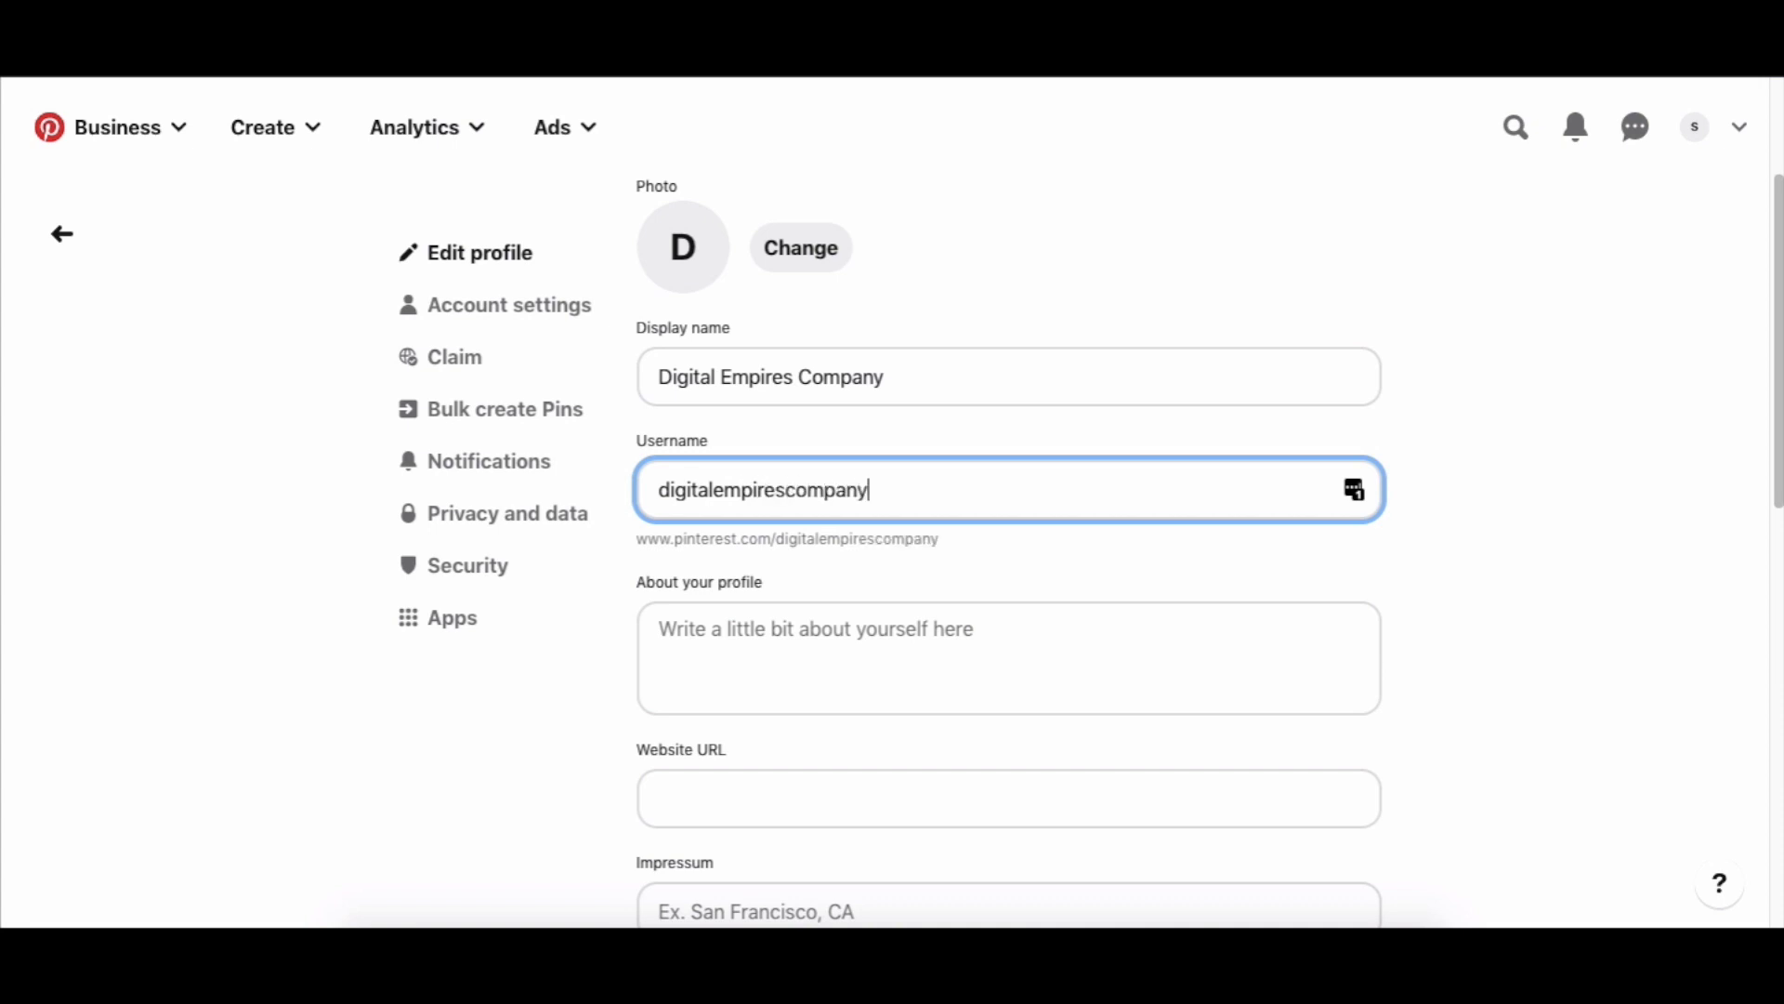
key(ctrl+a)
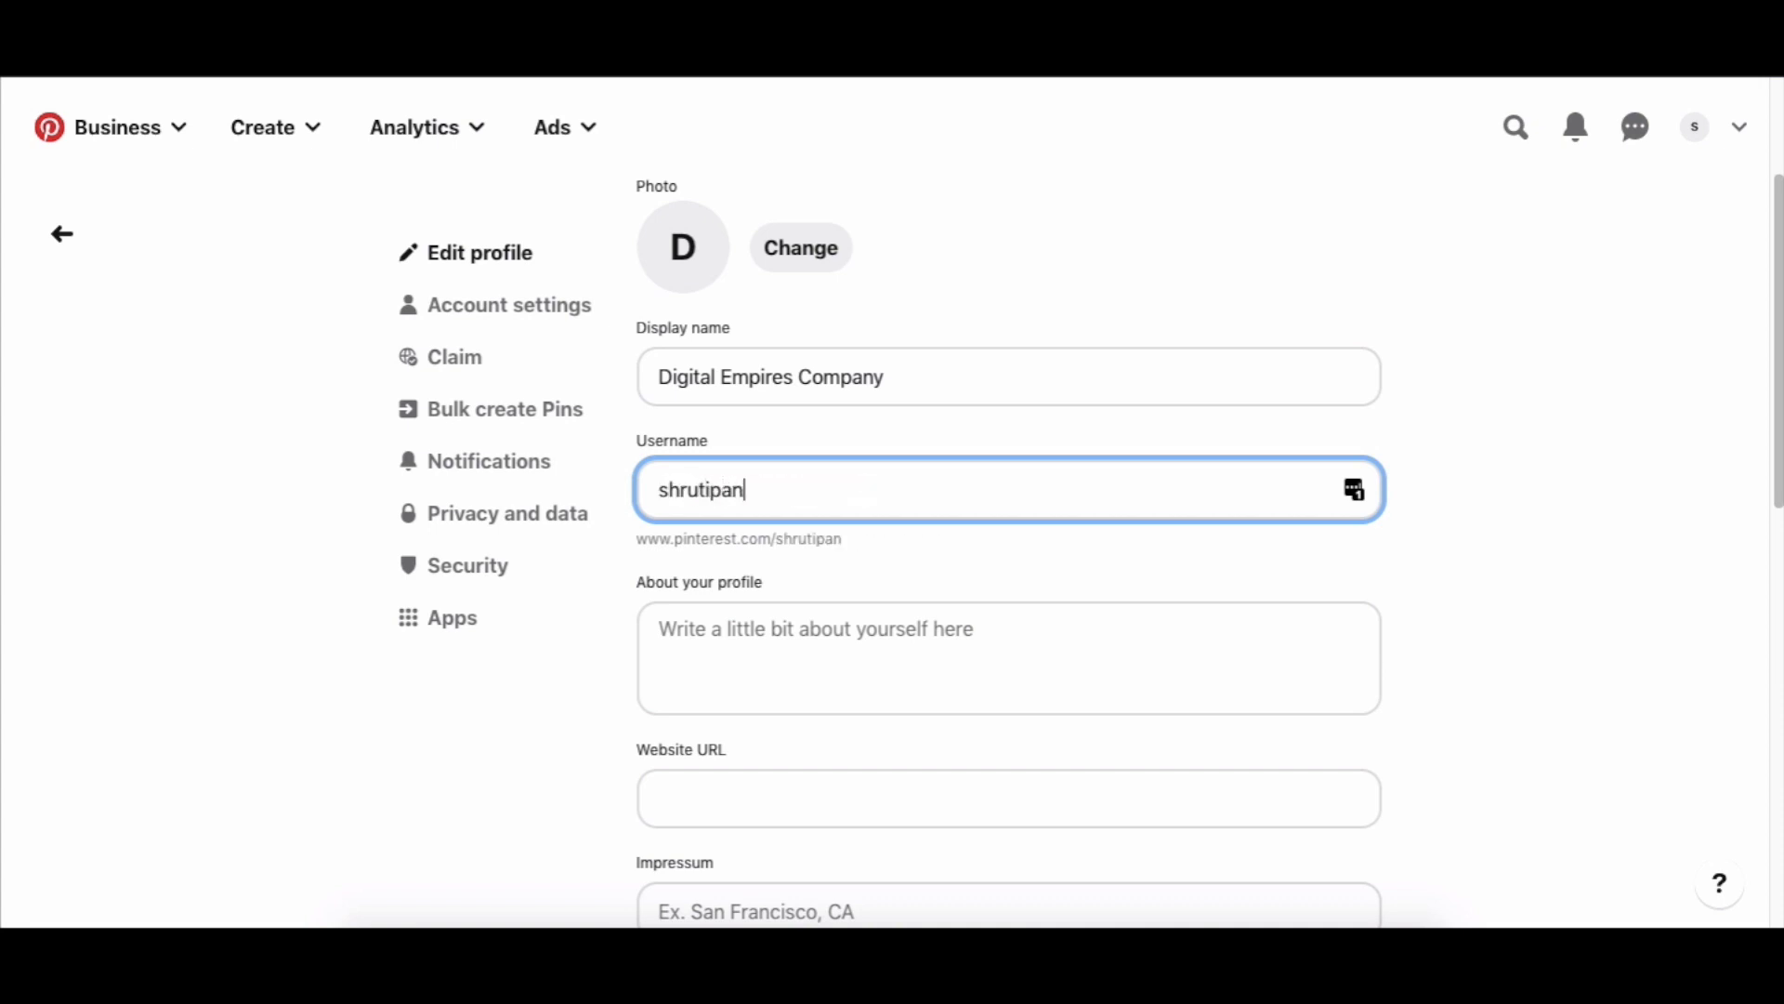
click(1562, 363)
scroll(1531, 432, down, 1)
click(764, 433)
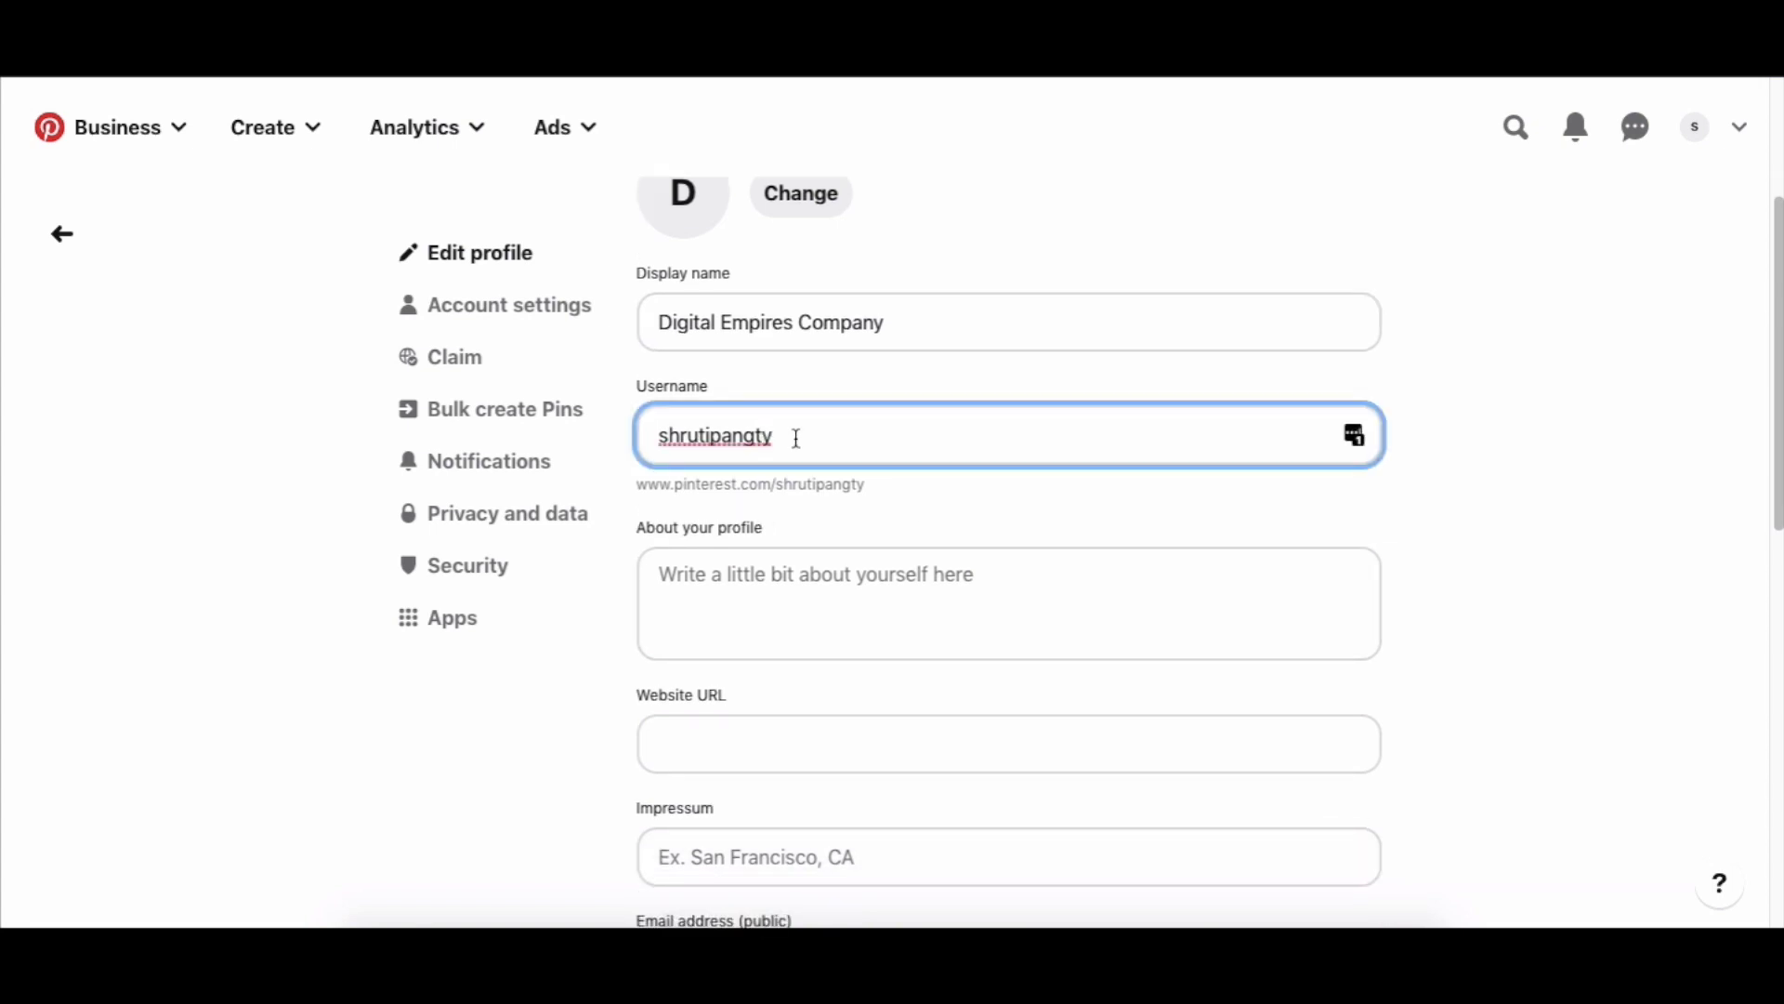
scroll(796, 438, down, 1)
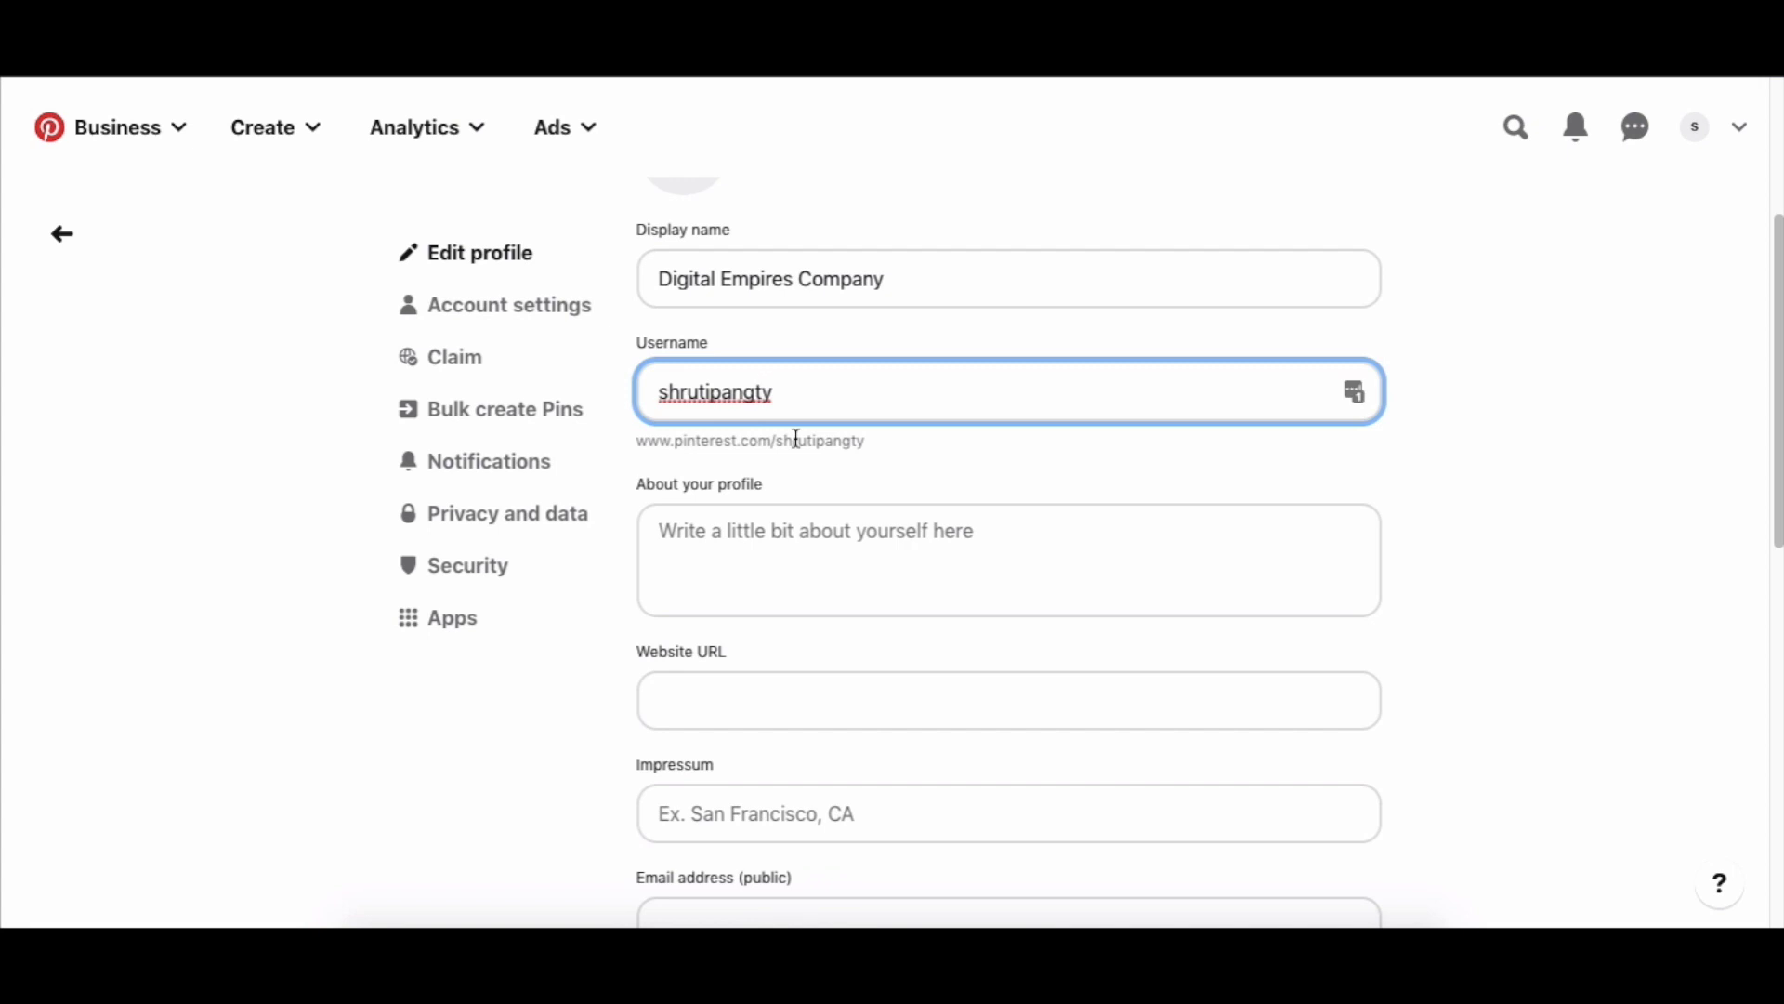
scroll(796, 438, down, 1)
Replace 'Company' in the display name with '- Learn Pinterest Marketing For Bloggers & Entrepreneurs'.
scroll(797, 438, up, 1)
click(928, 273)
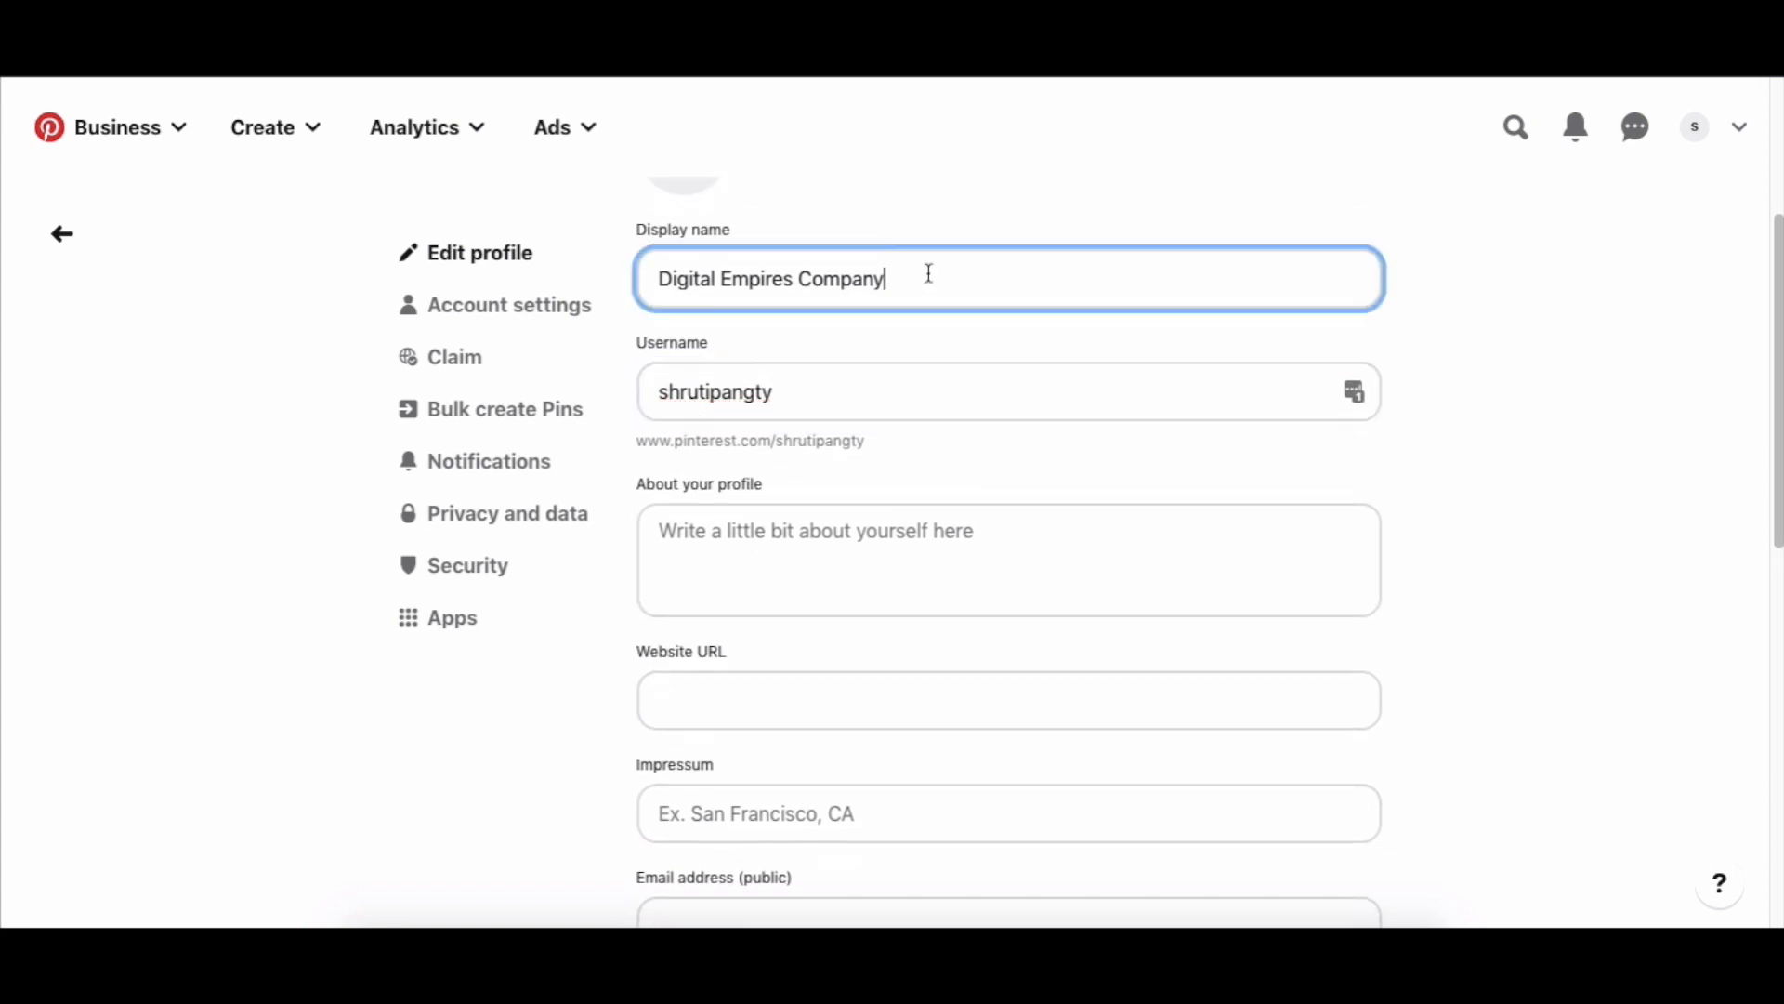
drag(921, 283, 803, 292)
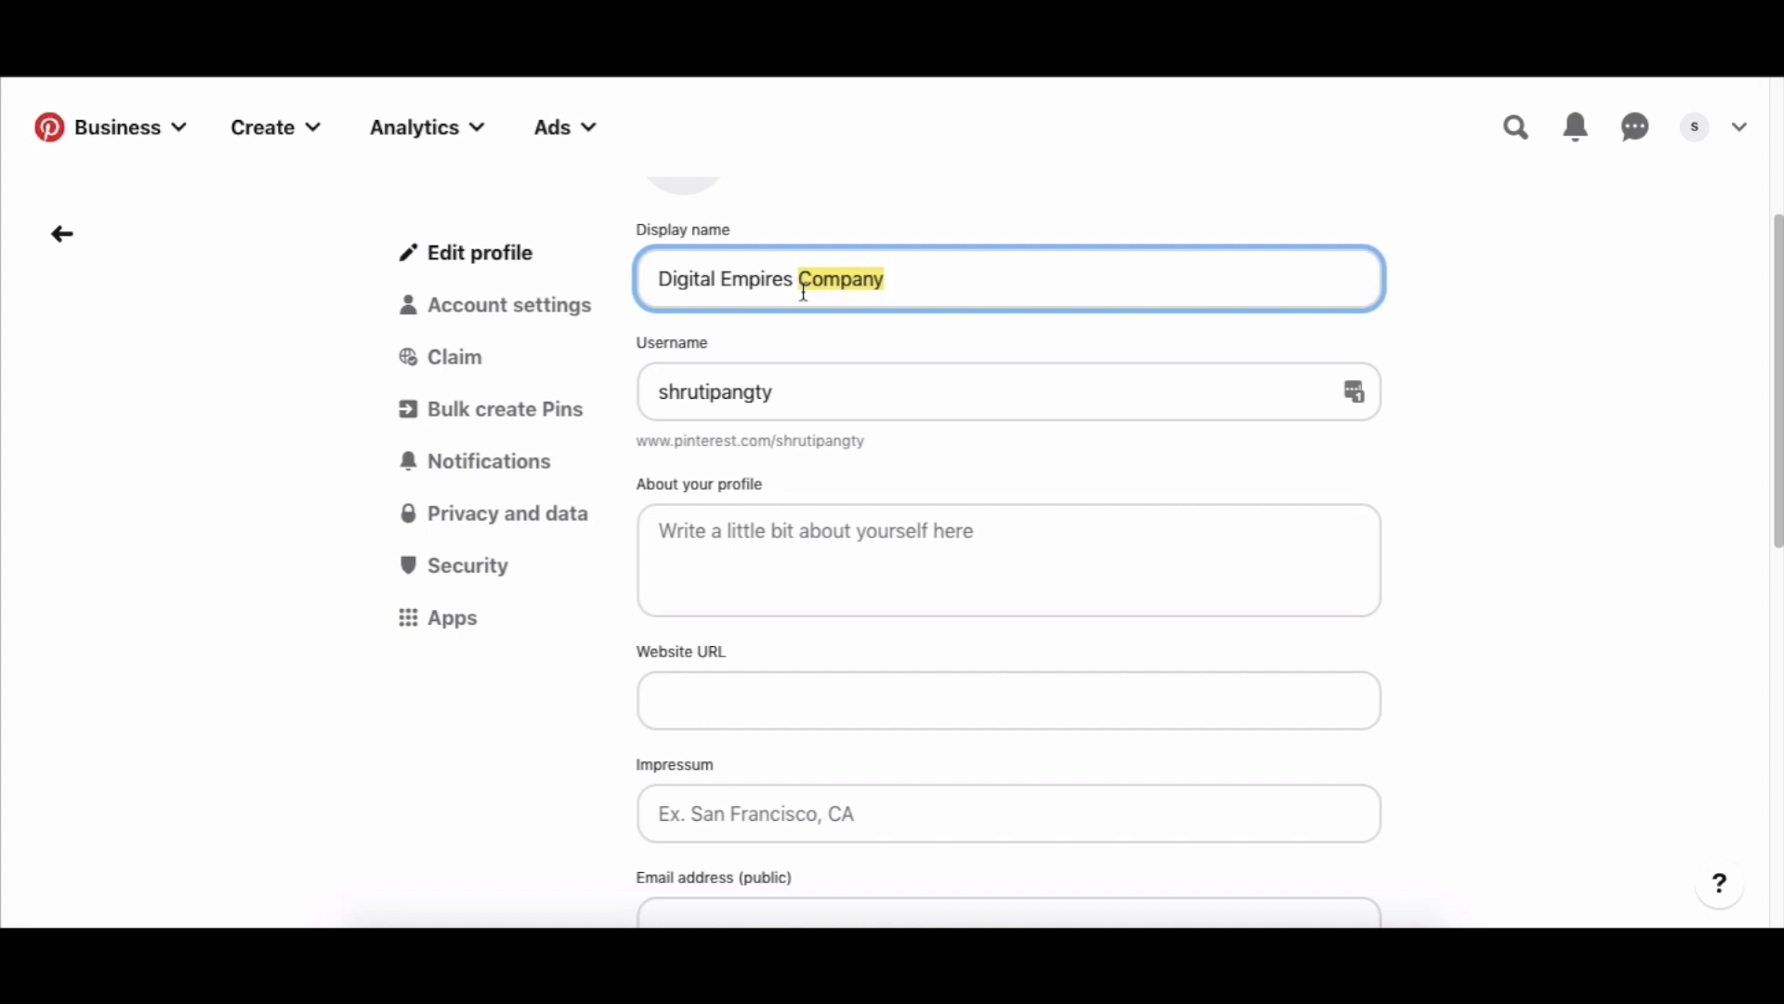
text(- Learn)
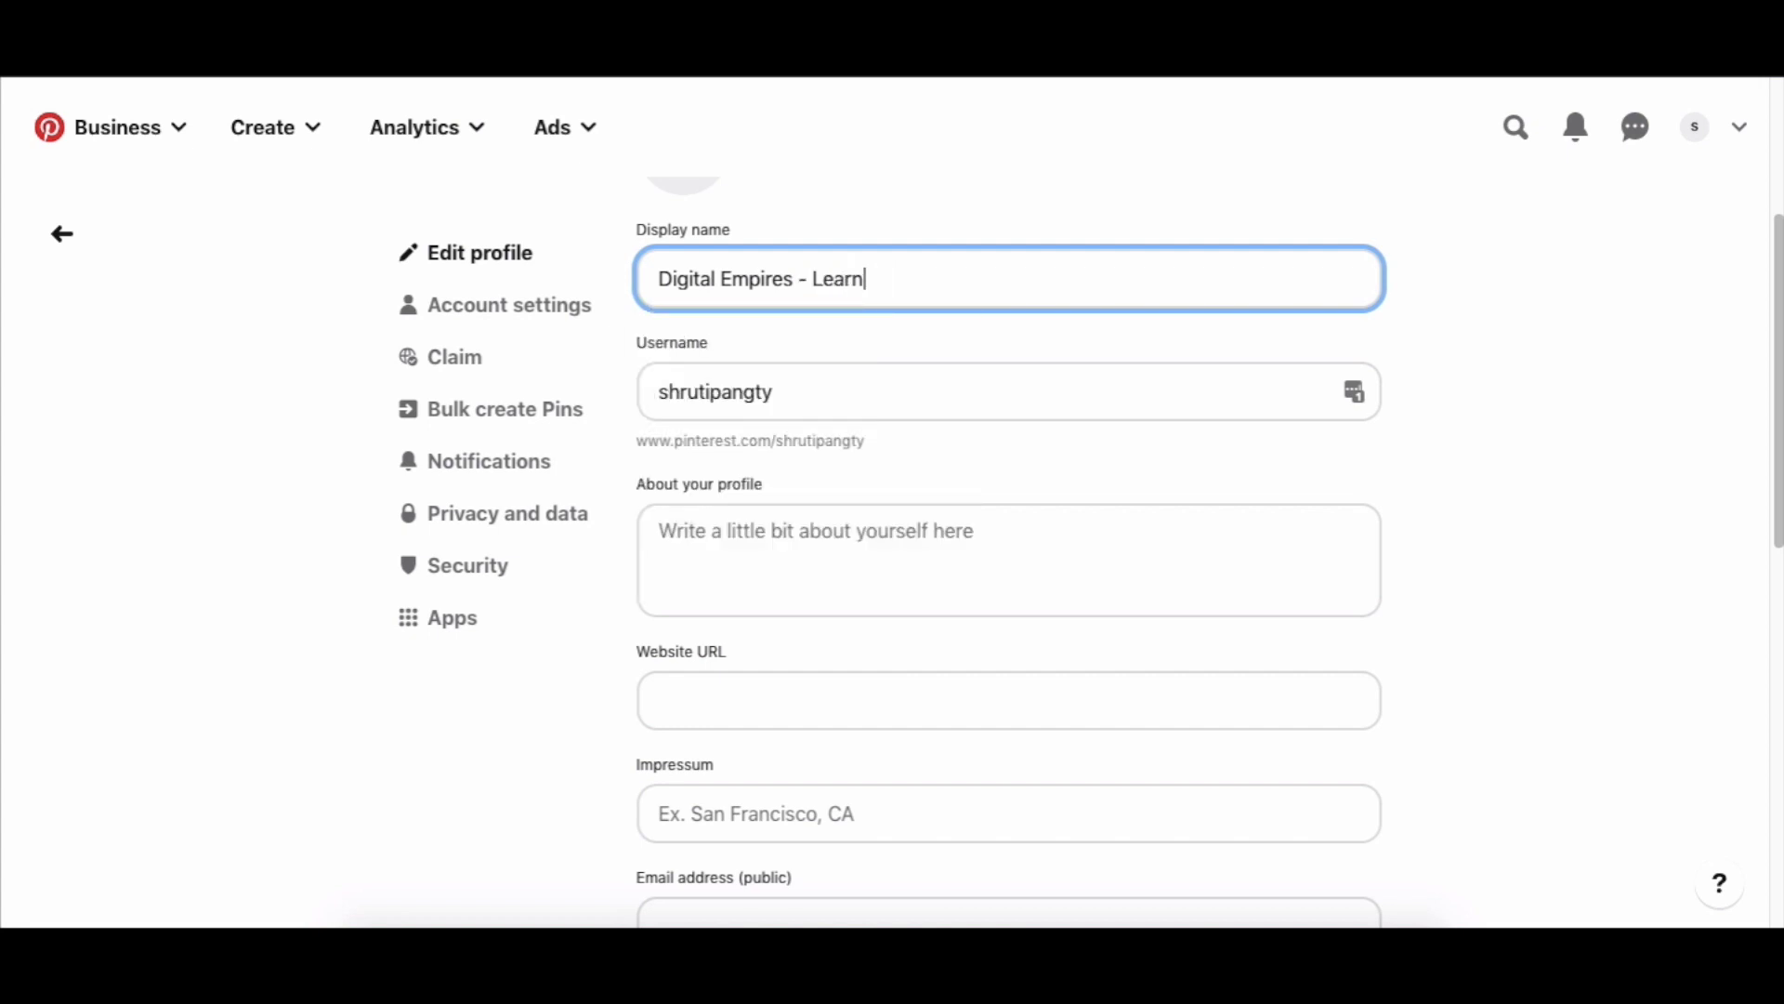
text( Pinterest Market)
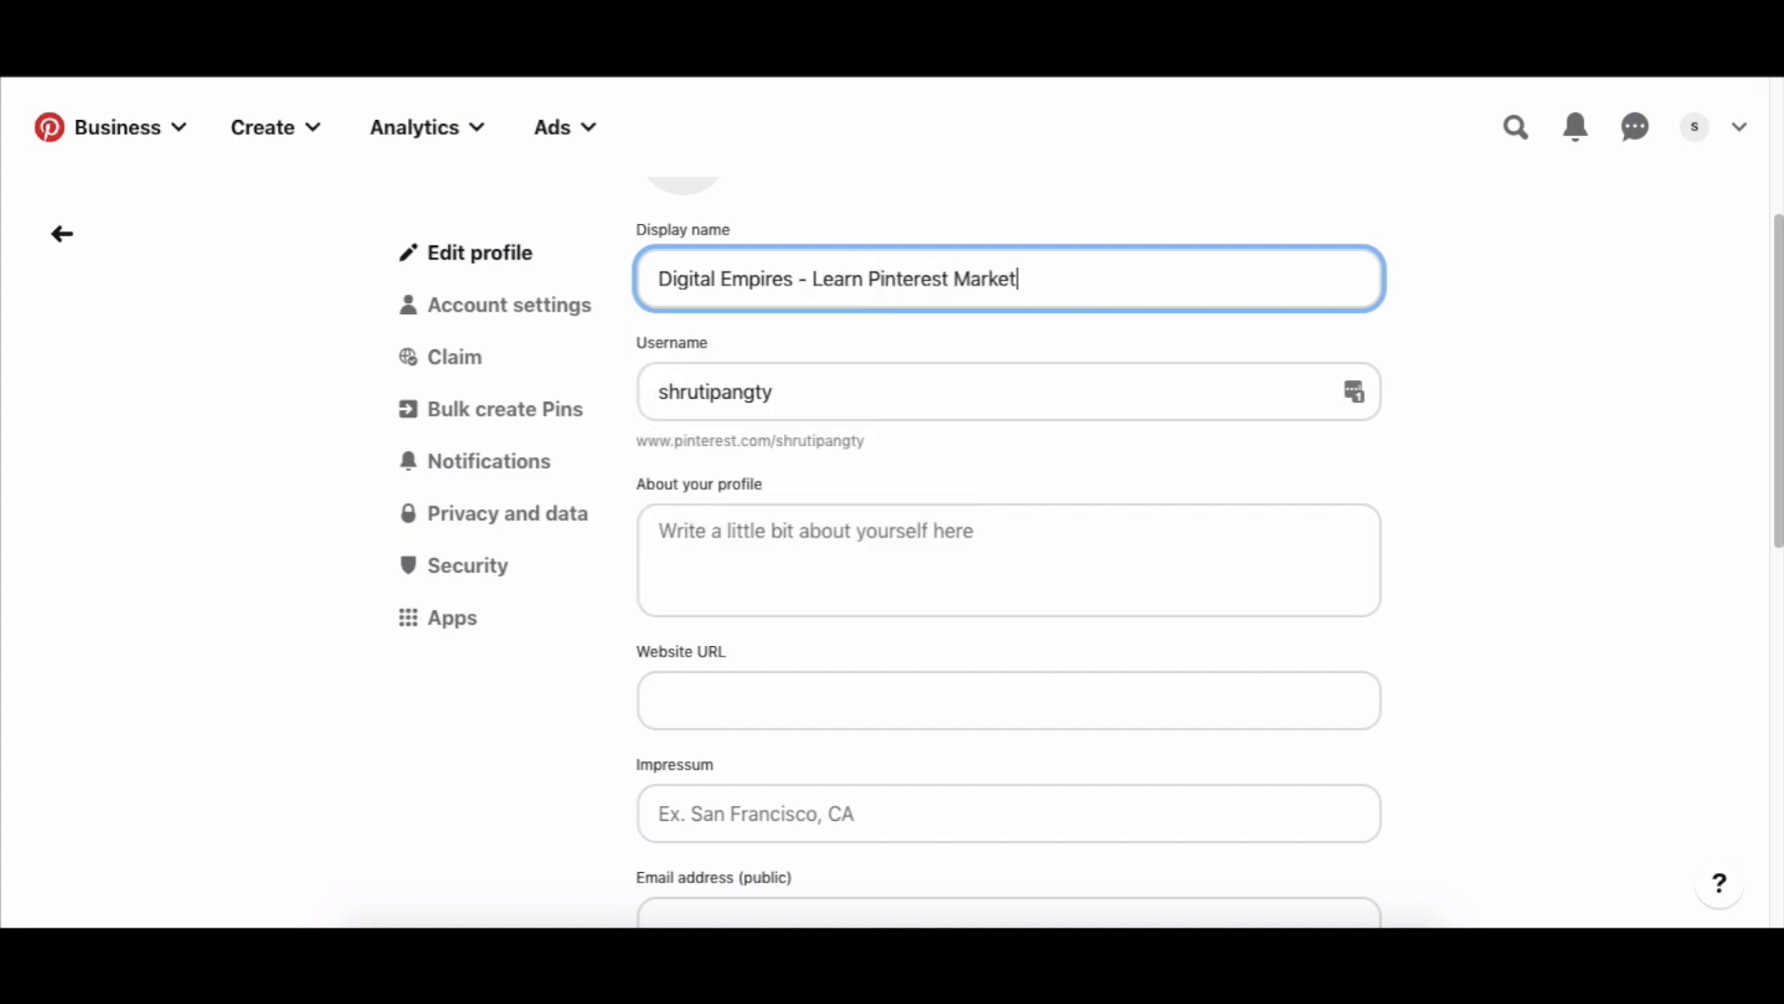
text(ing For Blogge)
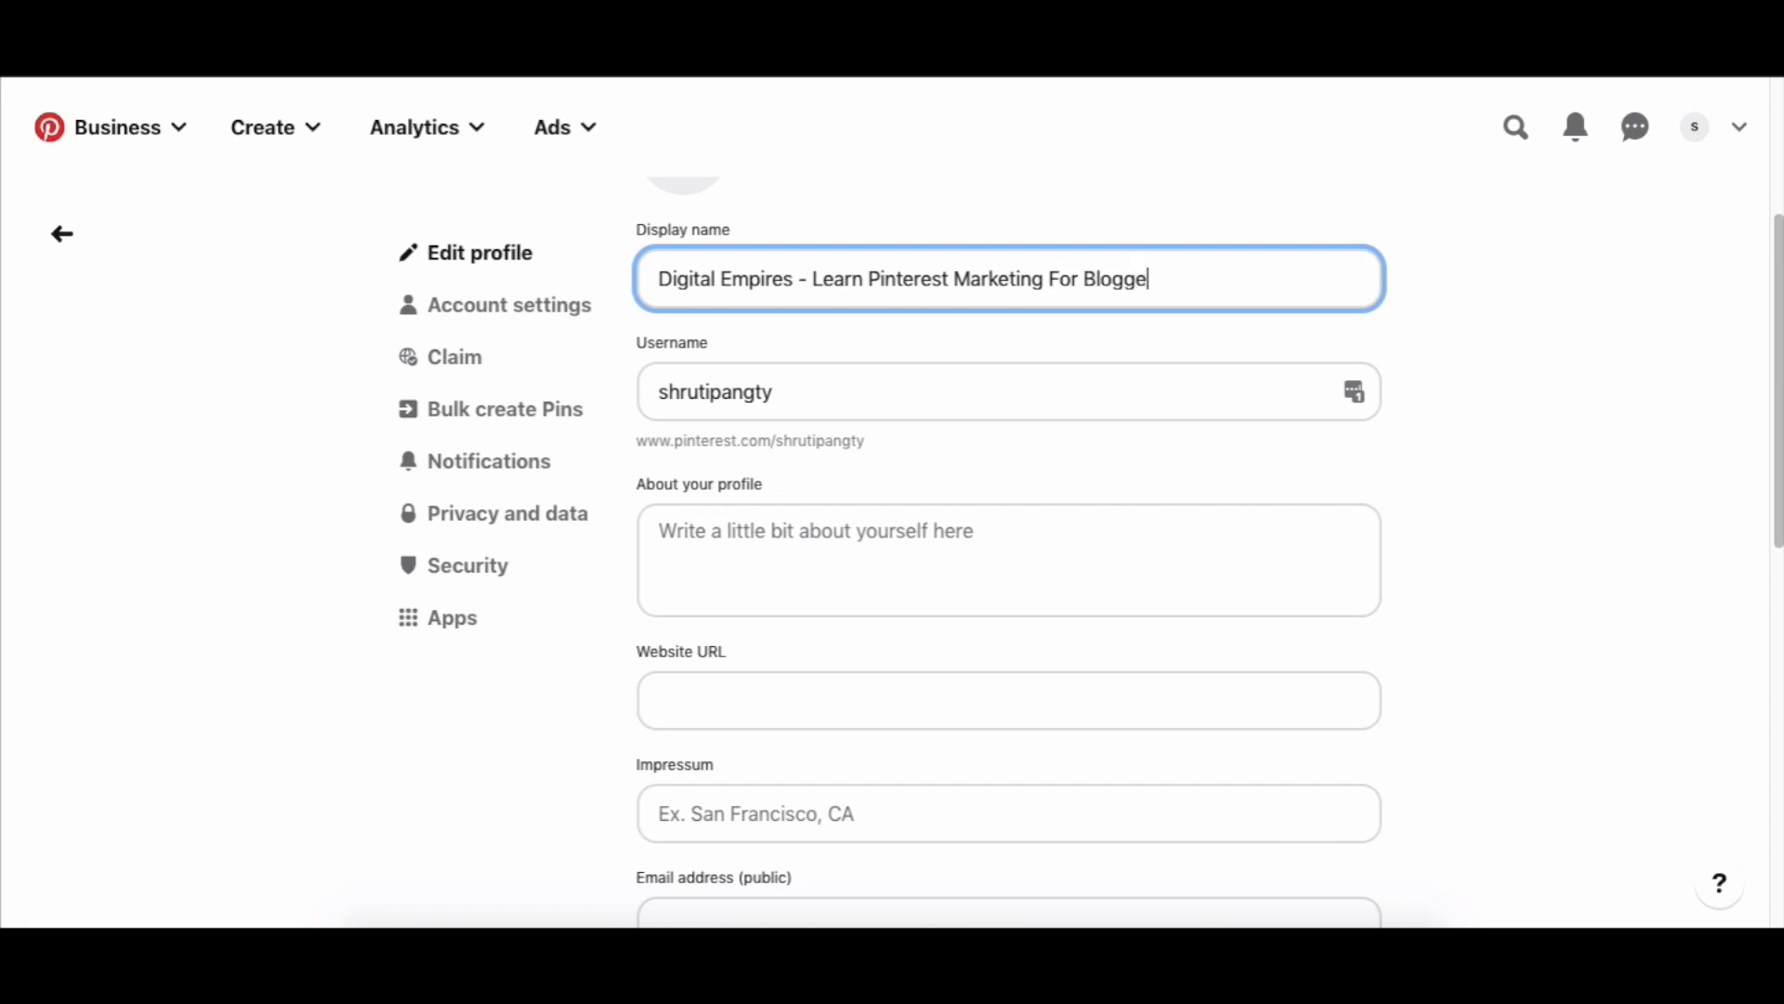
text(rs & Entrepreneurs)
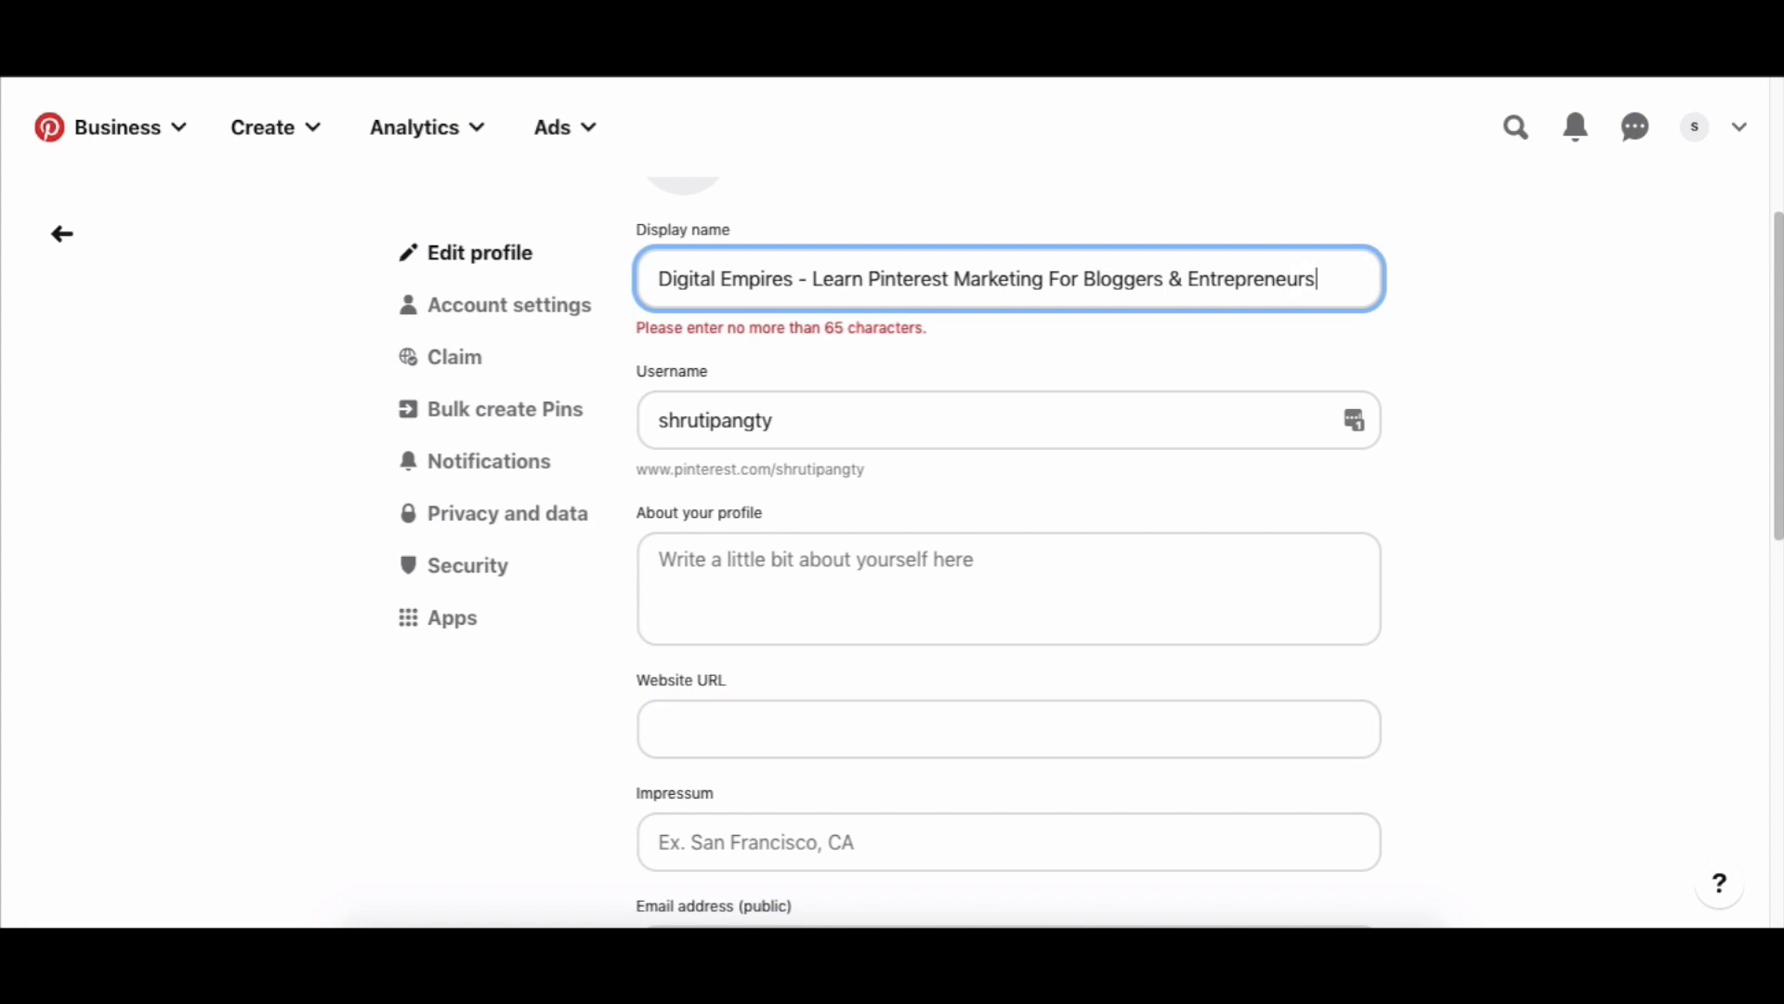
Shorten the display name by removing 'Learn' and keeping a dash before 'Pinterest Marketing'.
drag(870, 287, 804, 287)
key(BackSpace)
key(BackSpace)
key(BackSpace)
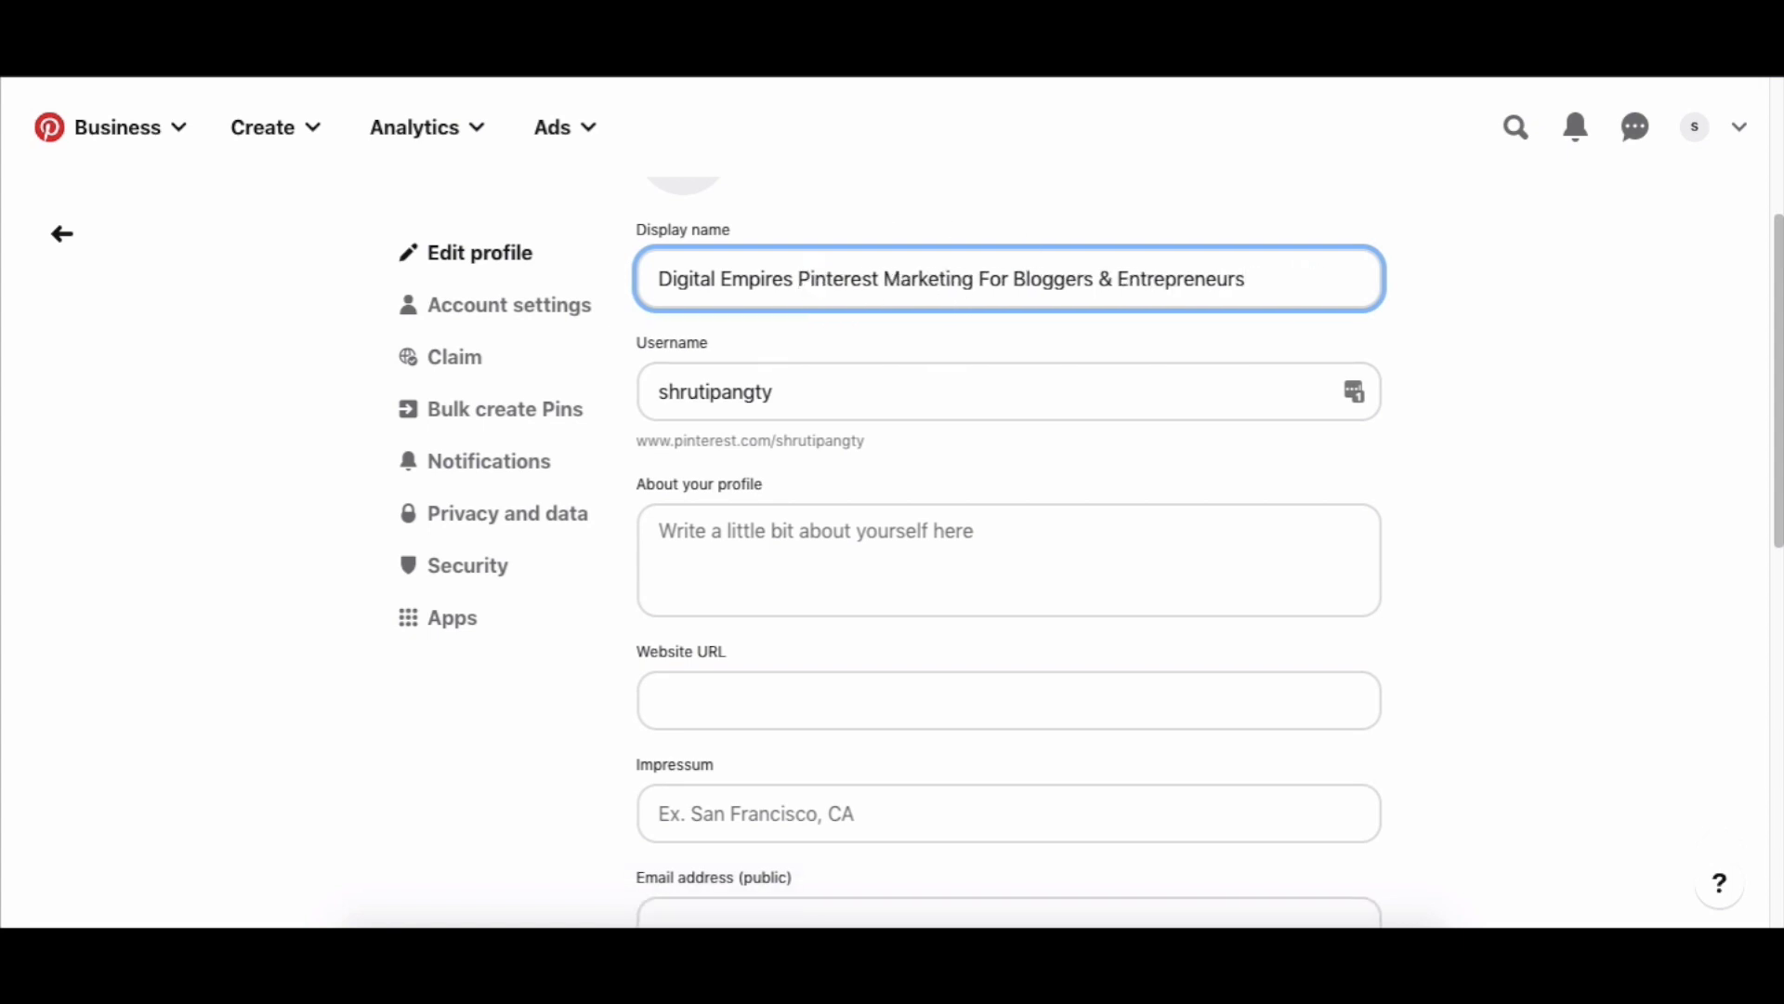
text(|)
key(BackSpace)
key(BackSpace)
text(|)
key(BackSpace)
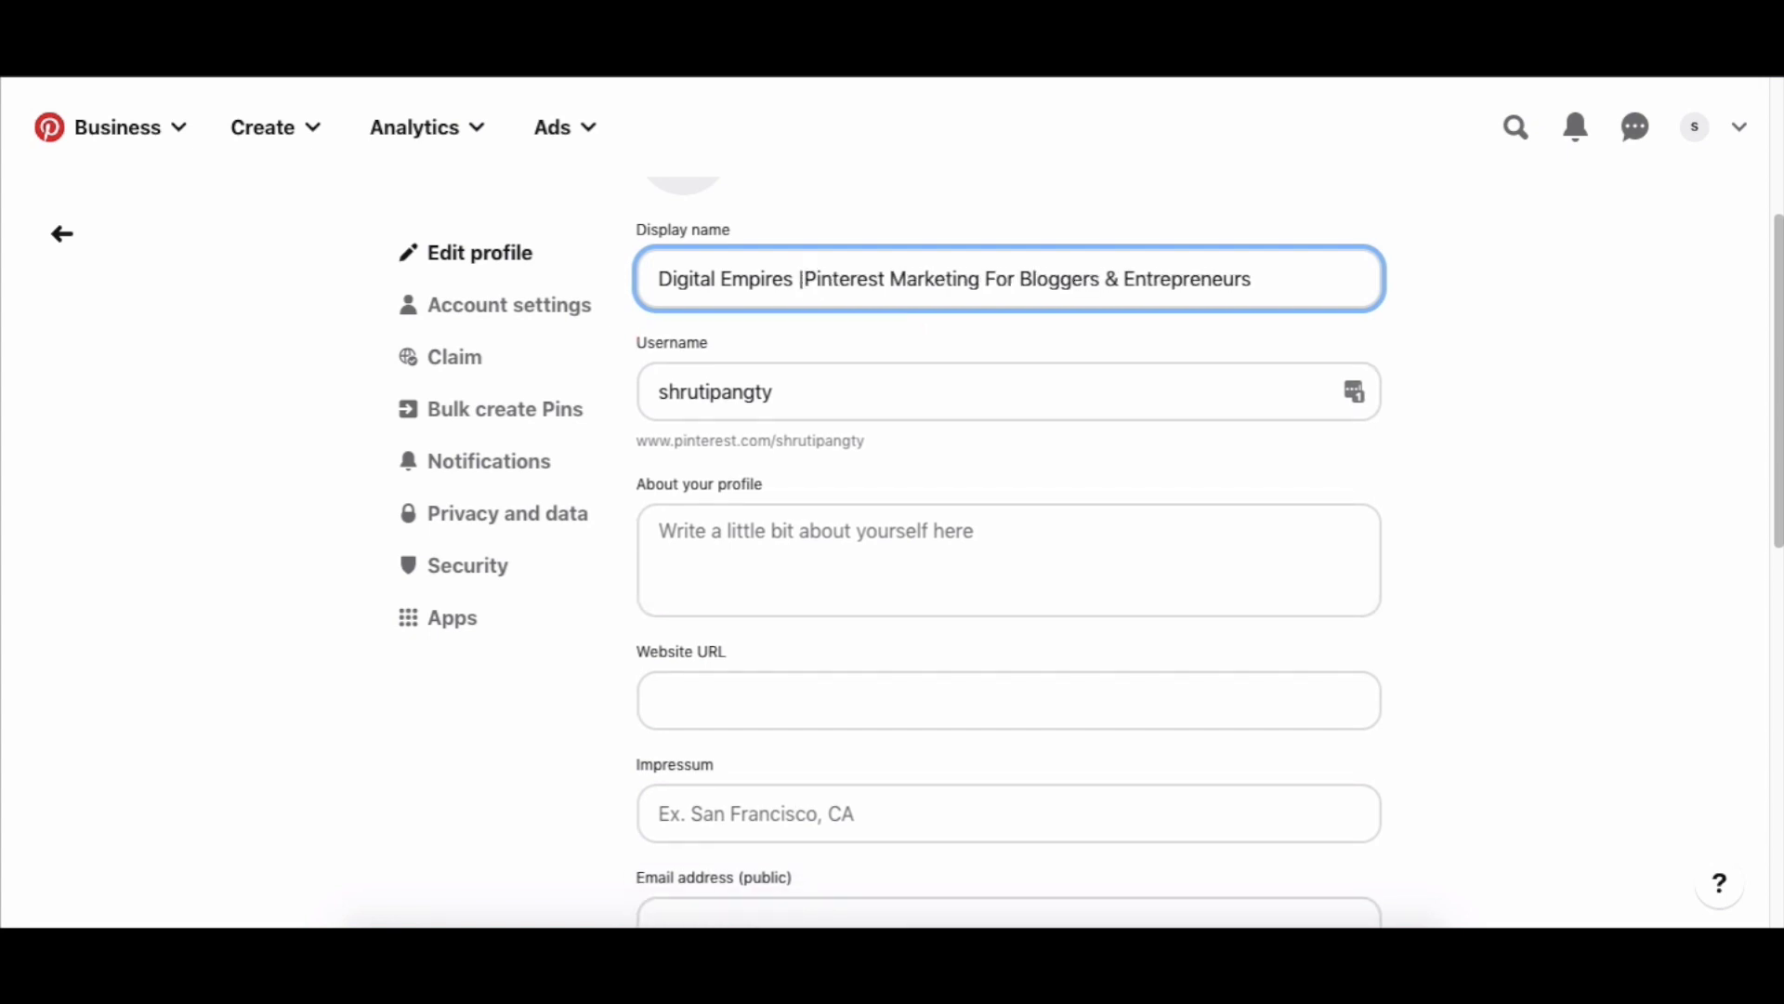
key(BackSpace)
text(-)
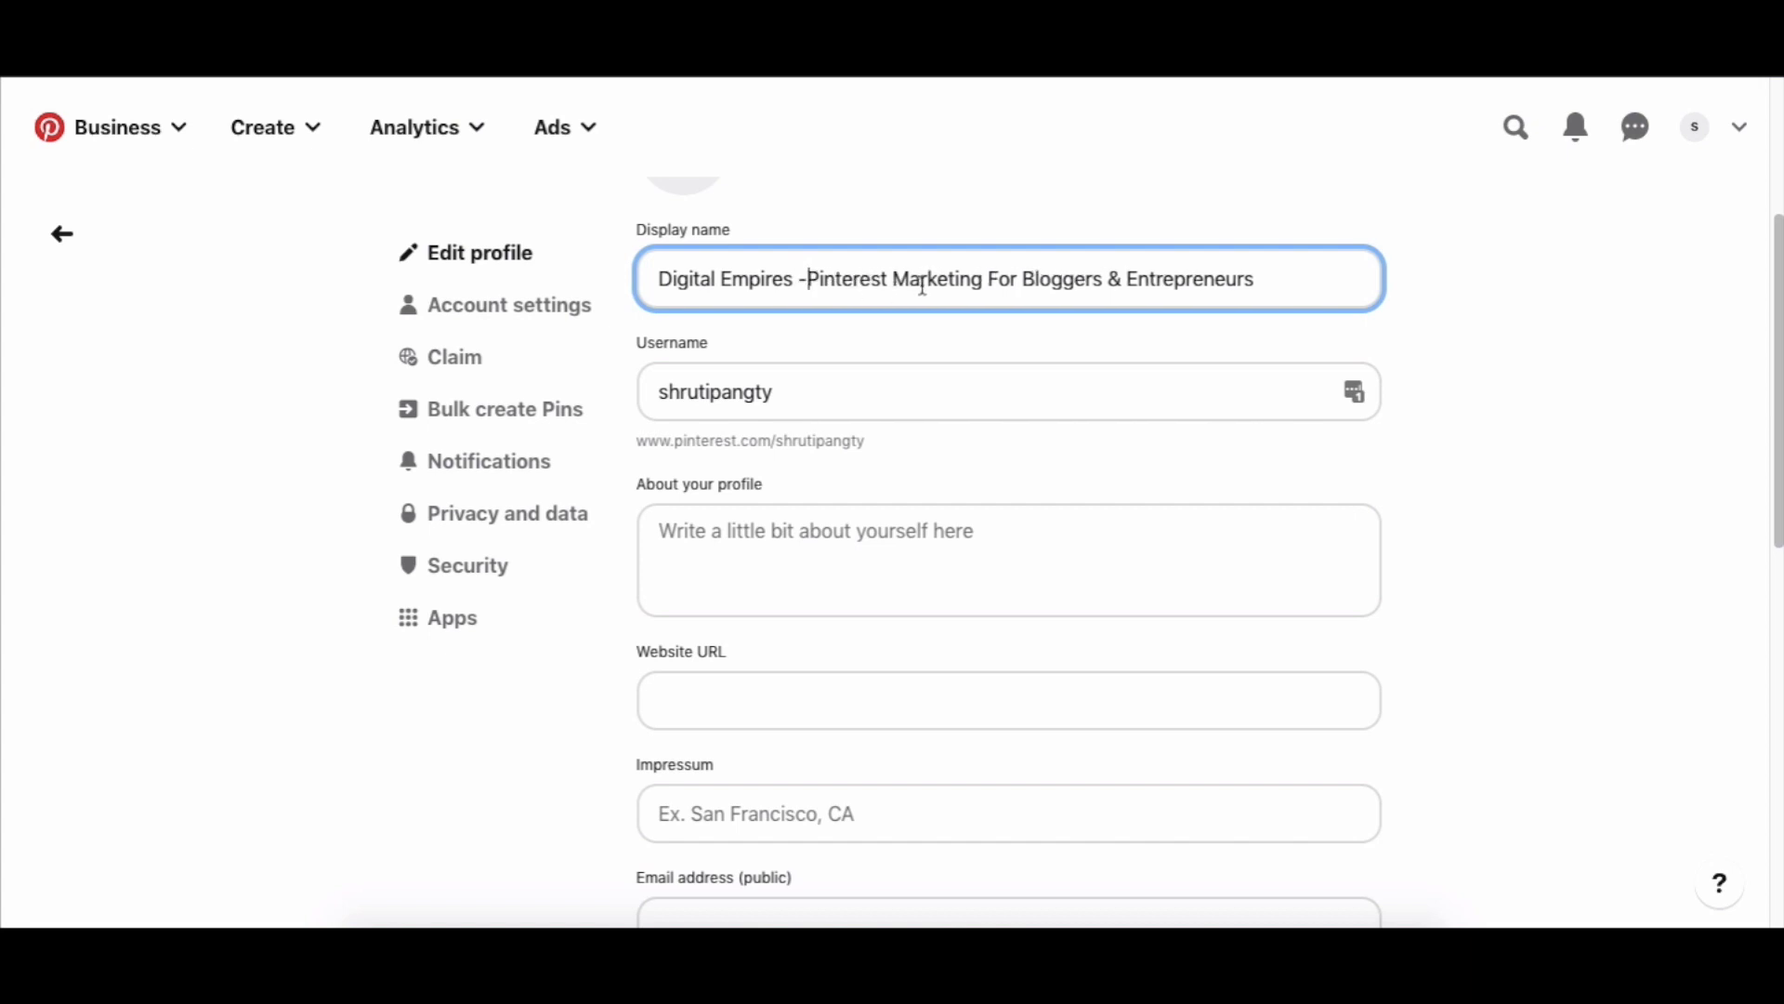
Delete 'Bloggers &' so the name reads 'Digital Empires -Pinterest Marketing For Entrepreneurs'.
drag(809, 284, 994, 279)
drag(1122, 279, 1026, 283)
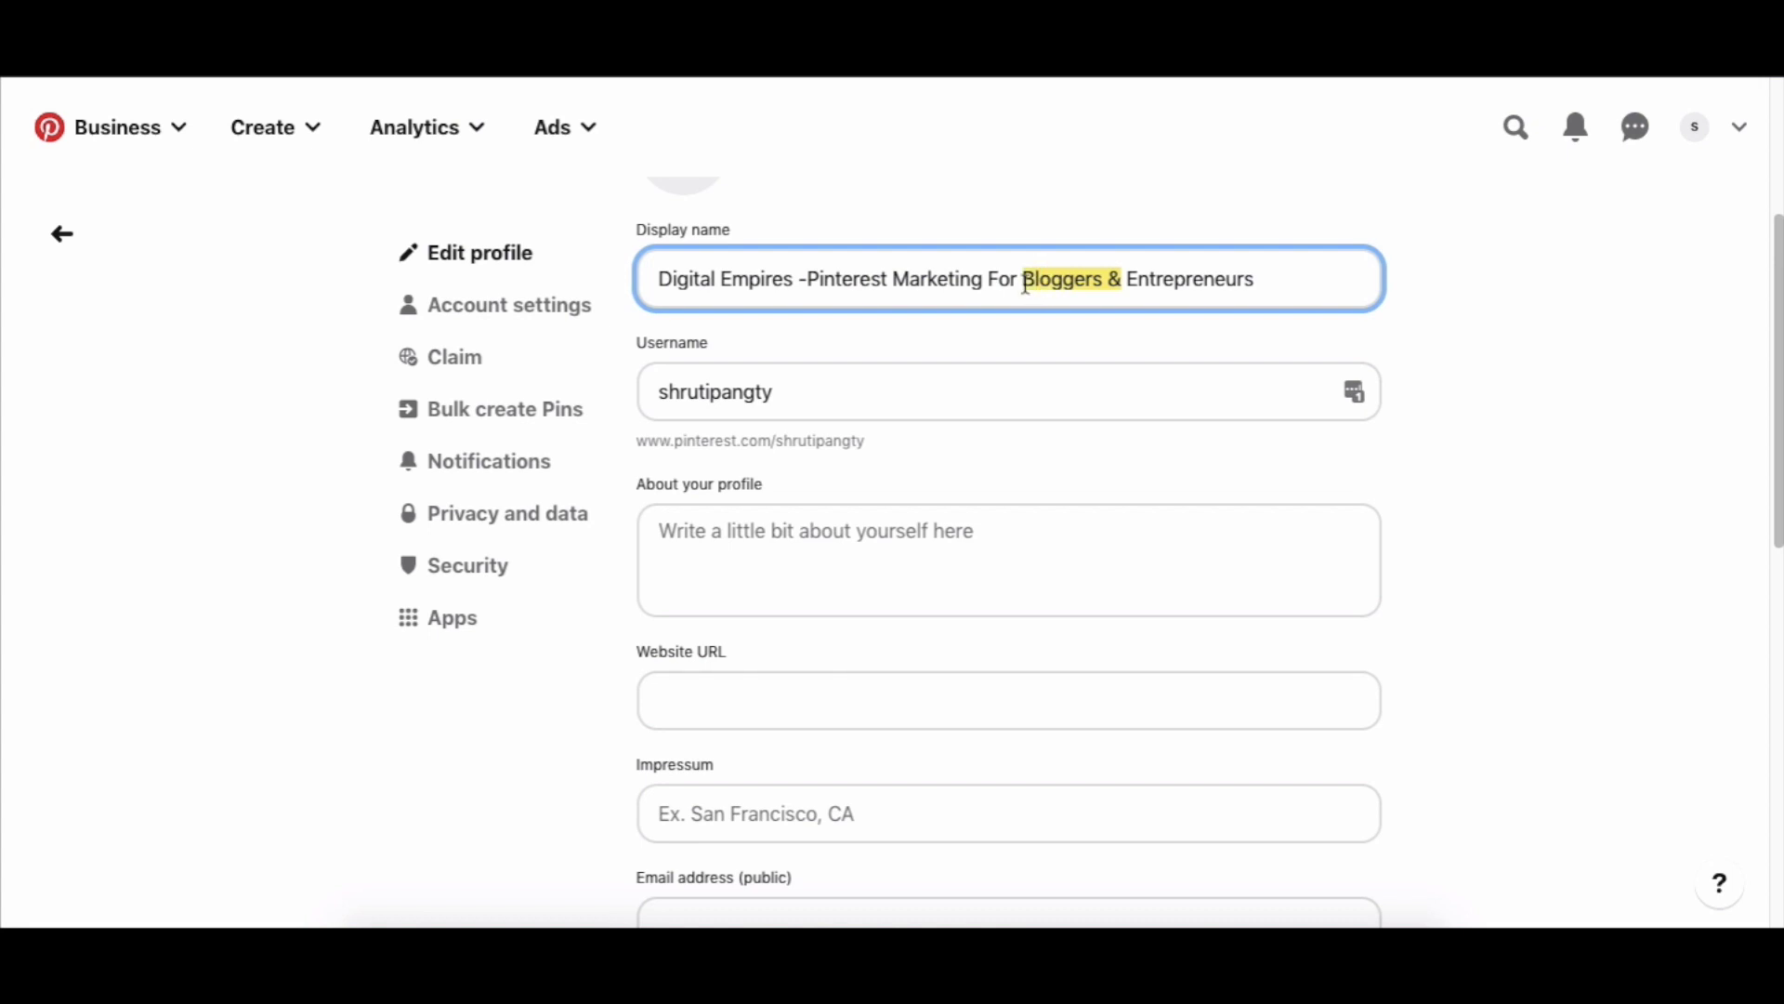
key(BackSpace)
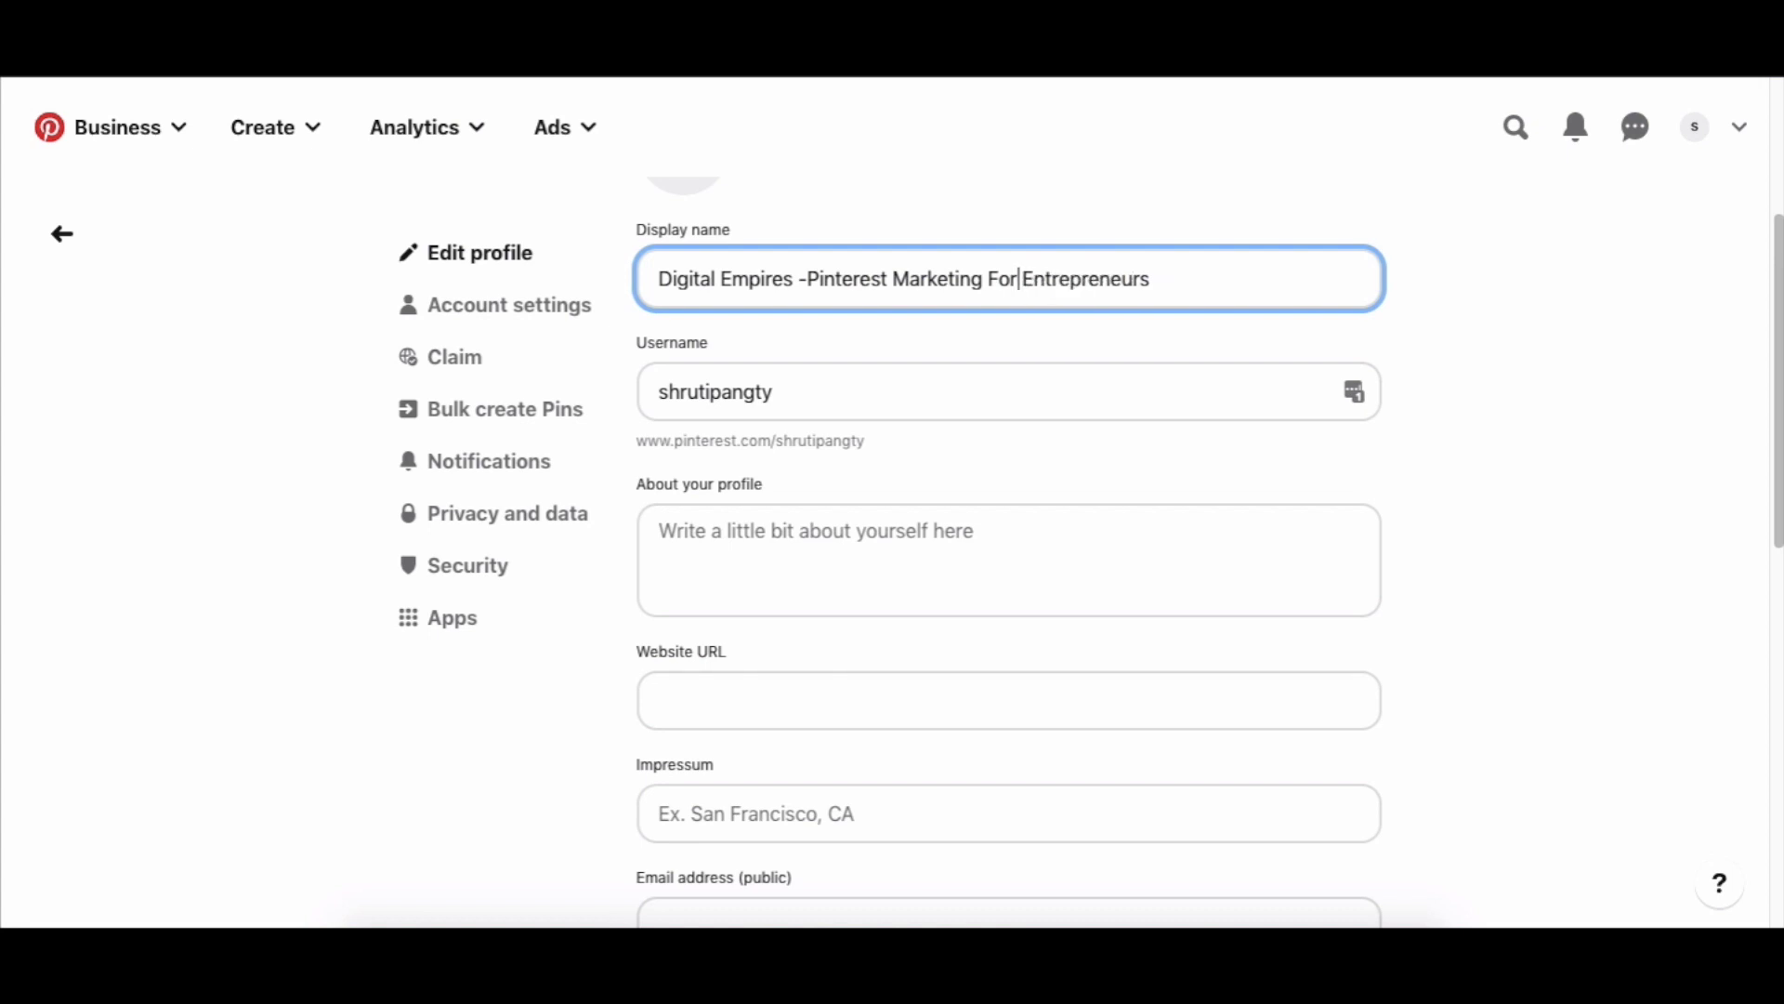
scroll(1048, 323, up, 1)
drag(894, 307, 809, 307)
click(1500, 424)
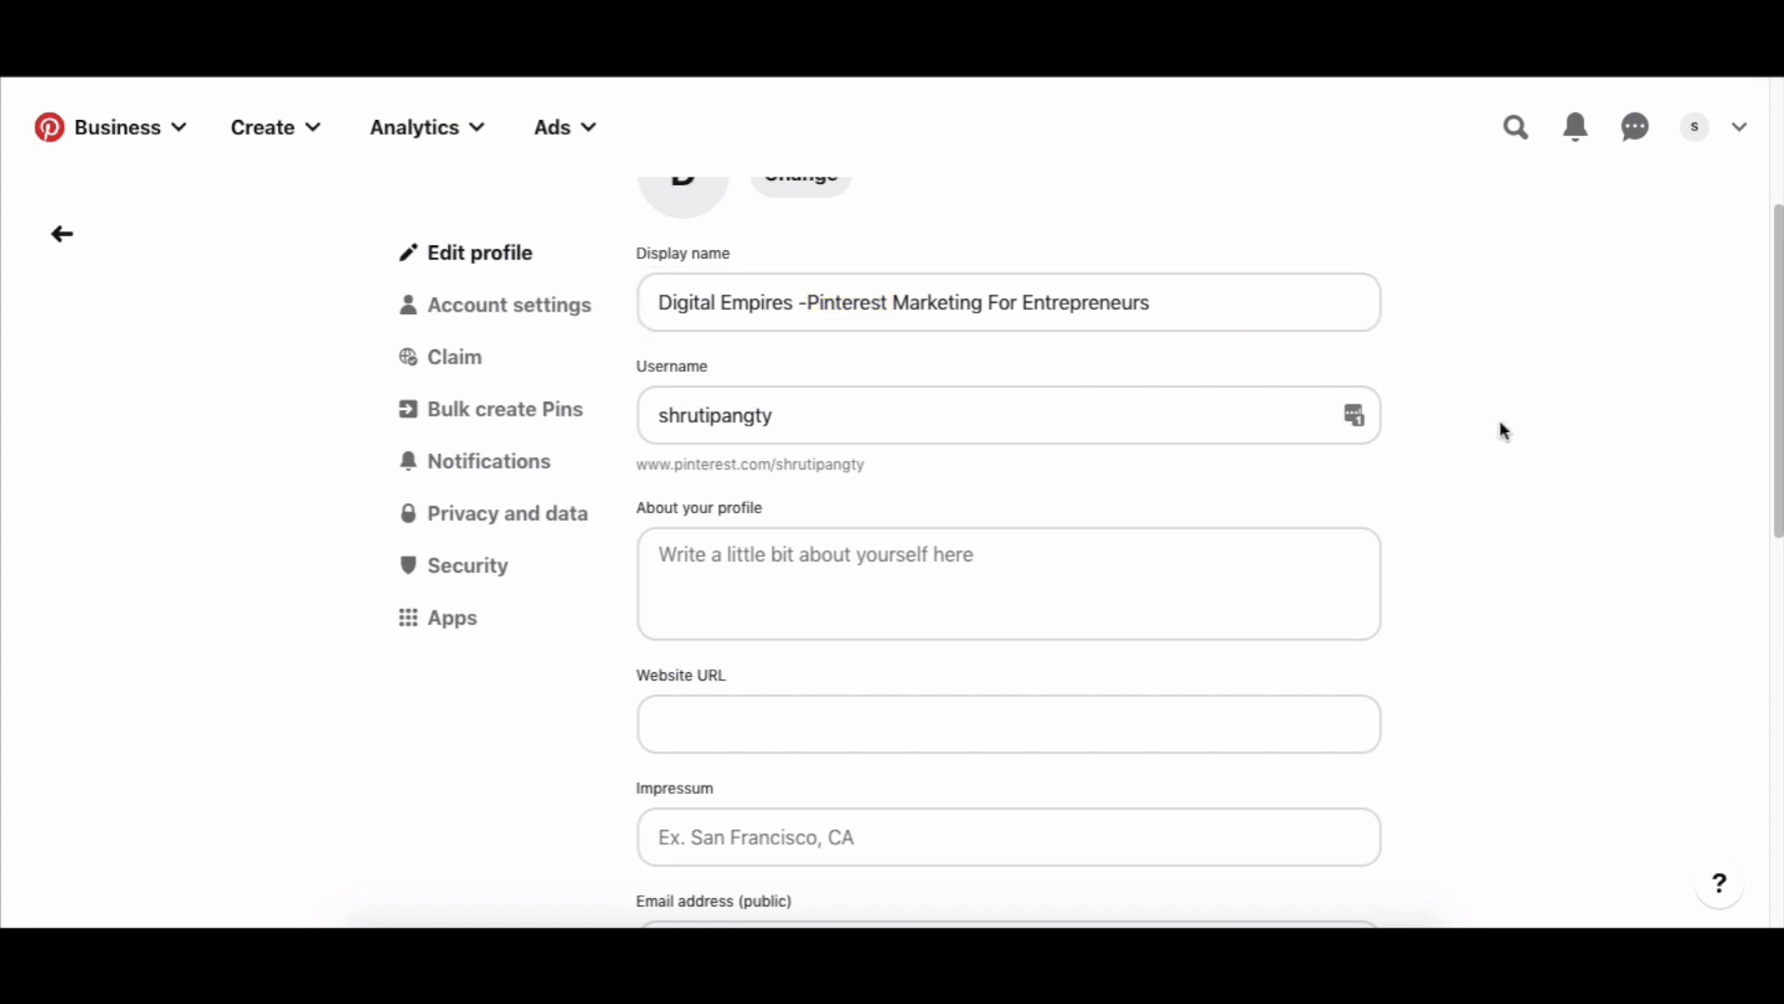
scroll(1501, 424, up, 2)
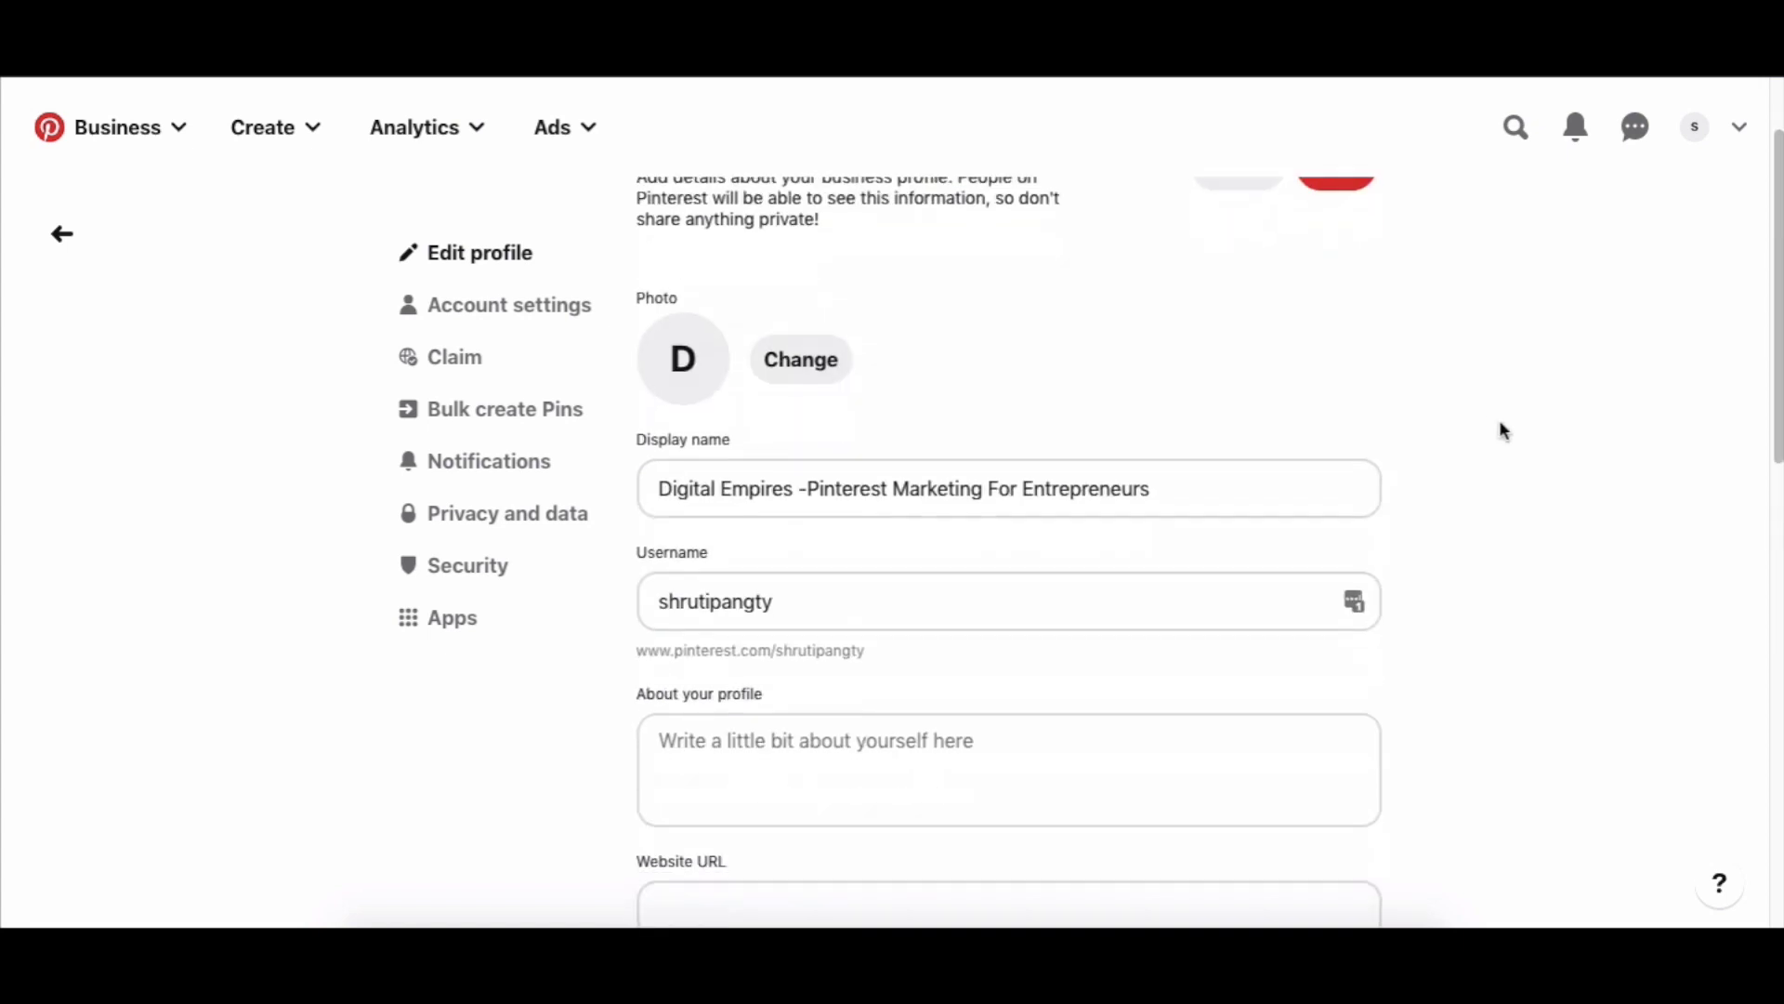
scroll(1501, 423, down, 1)
drag(806, 395, 1162, 401)
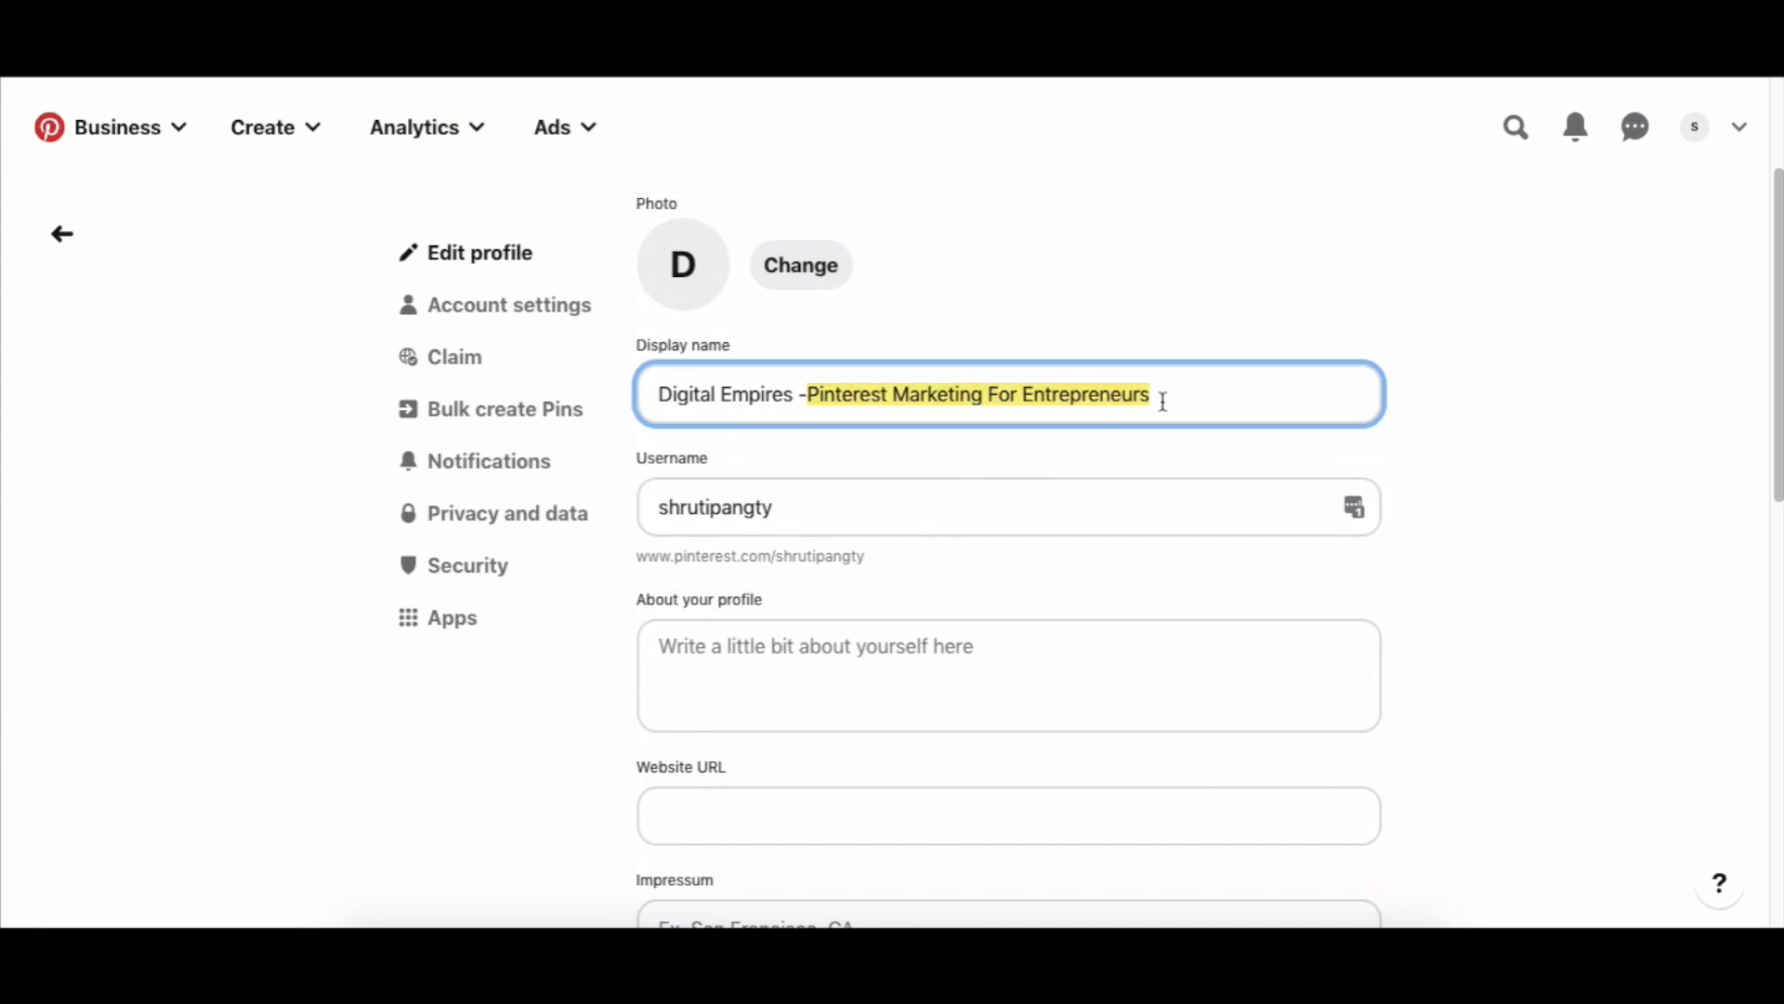
scroll(1163, 400, down, 2)
Type an About bio saying the website teaches using Pinterest for business and bloggers to grow traffic, leads and income.
click(1175, 494)
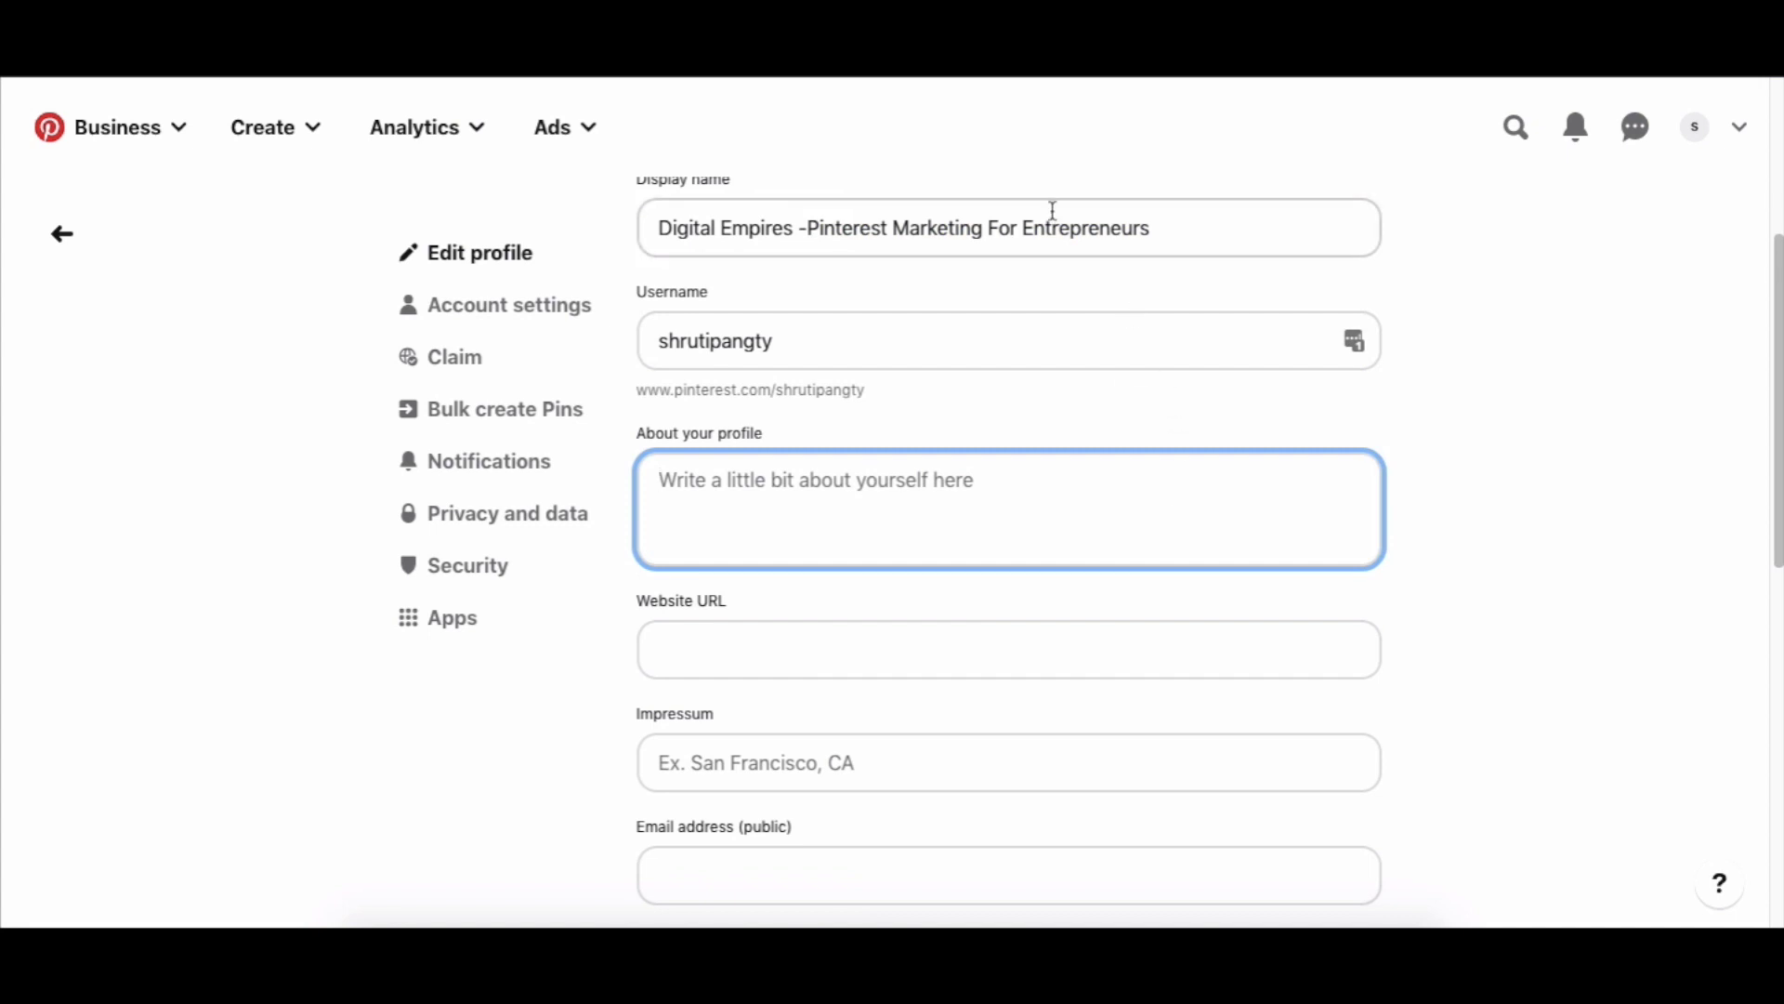
scroll(884, 506, down, 1)
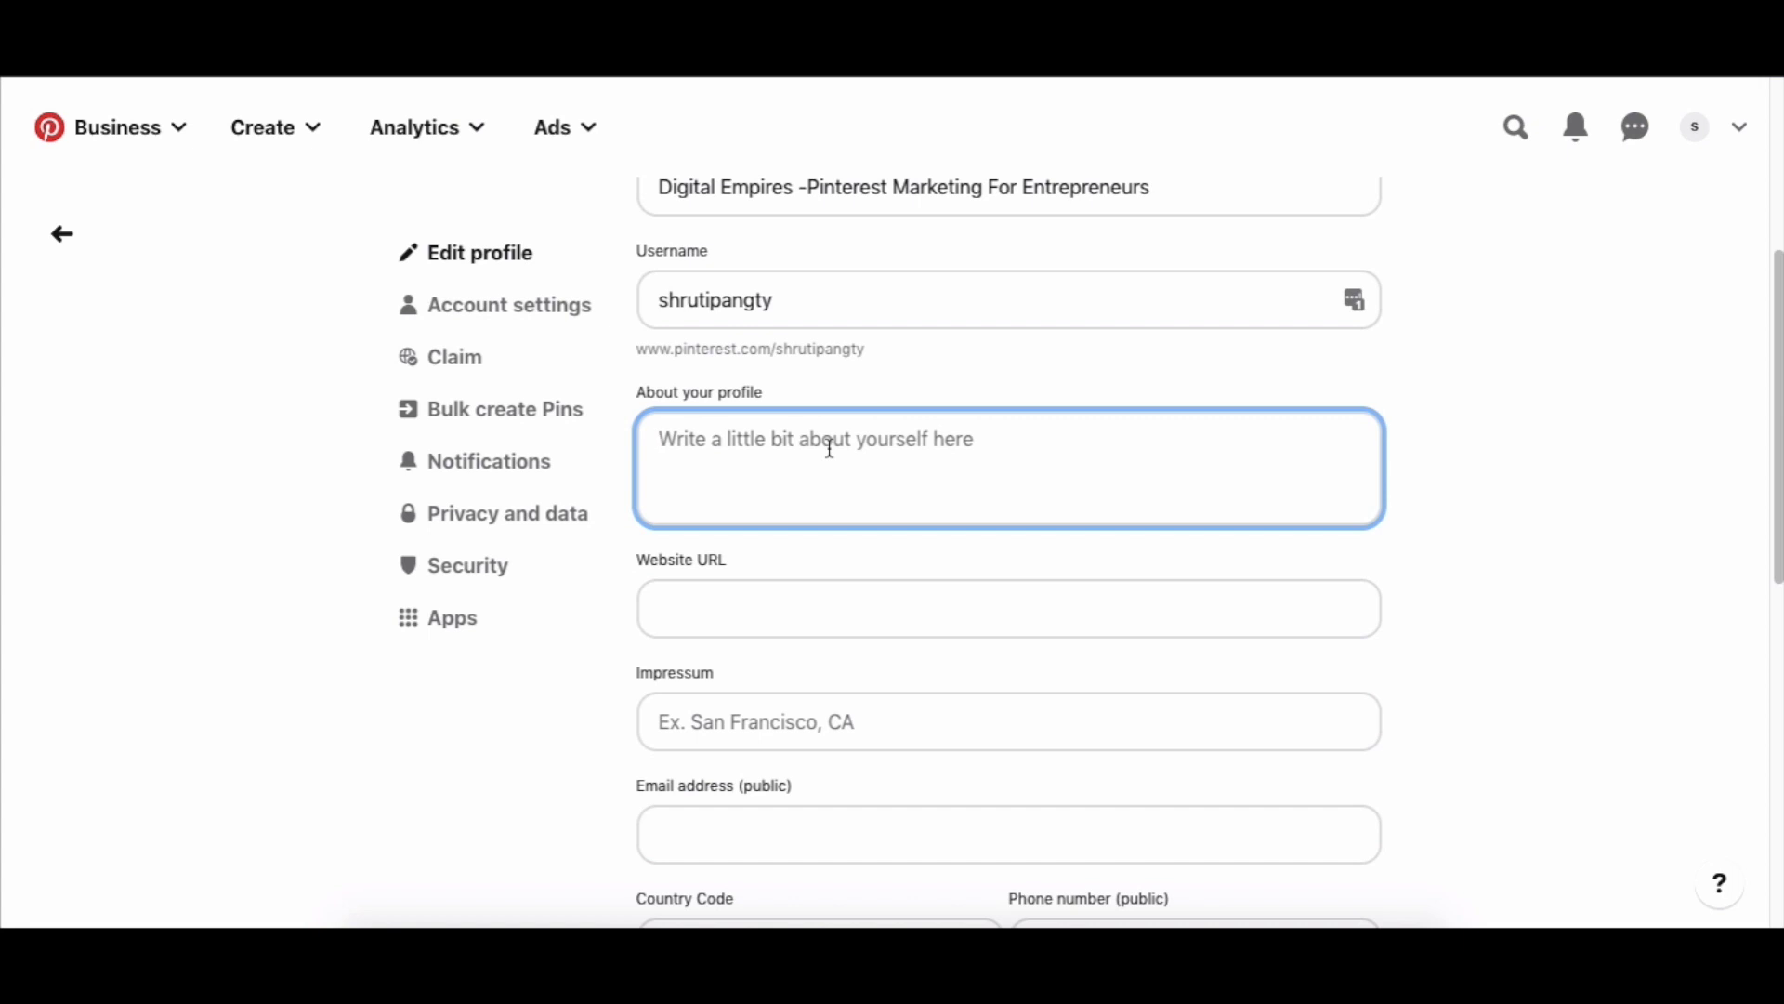
text(This is)
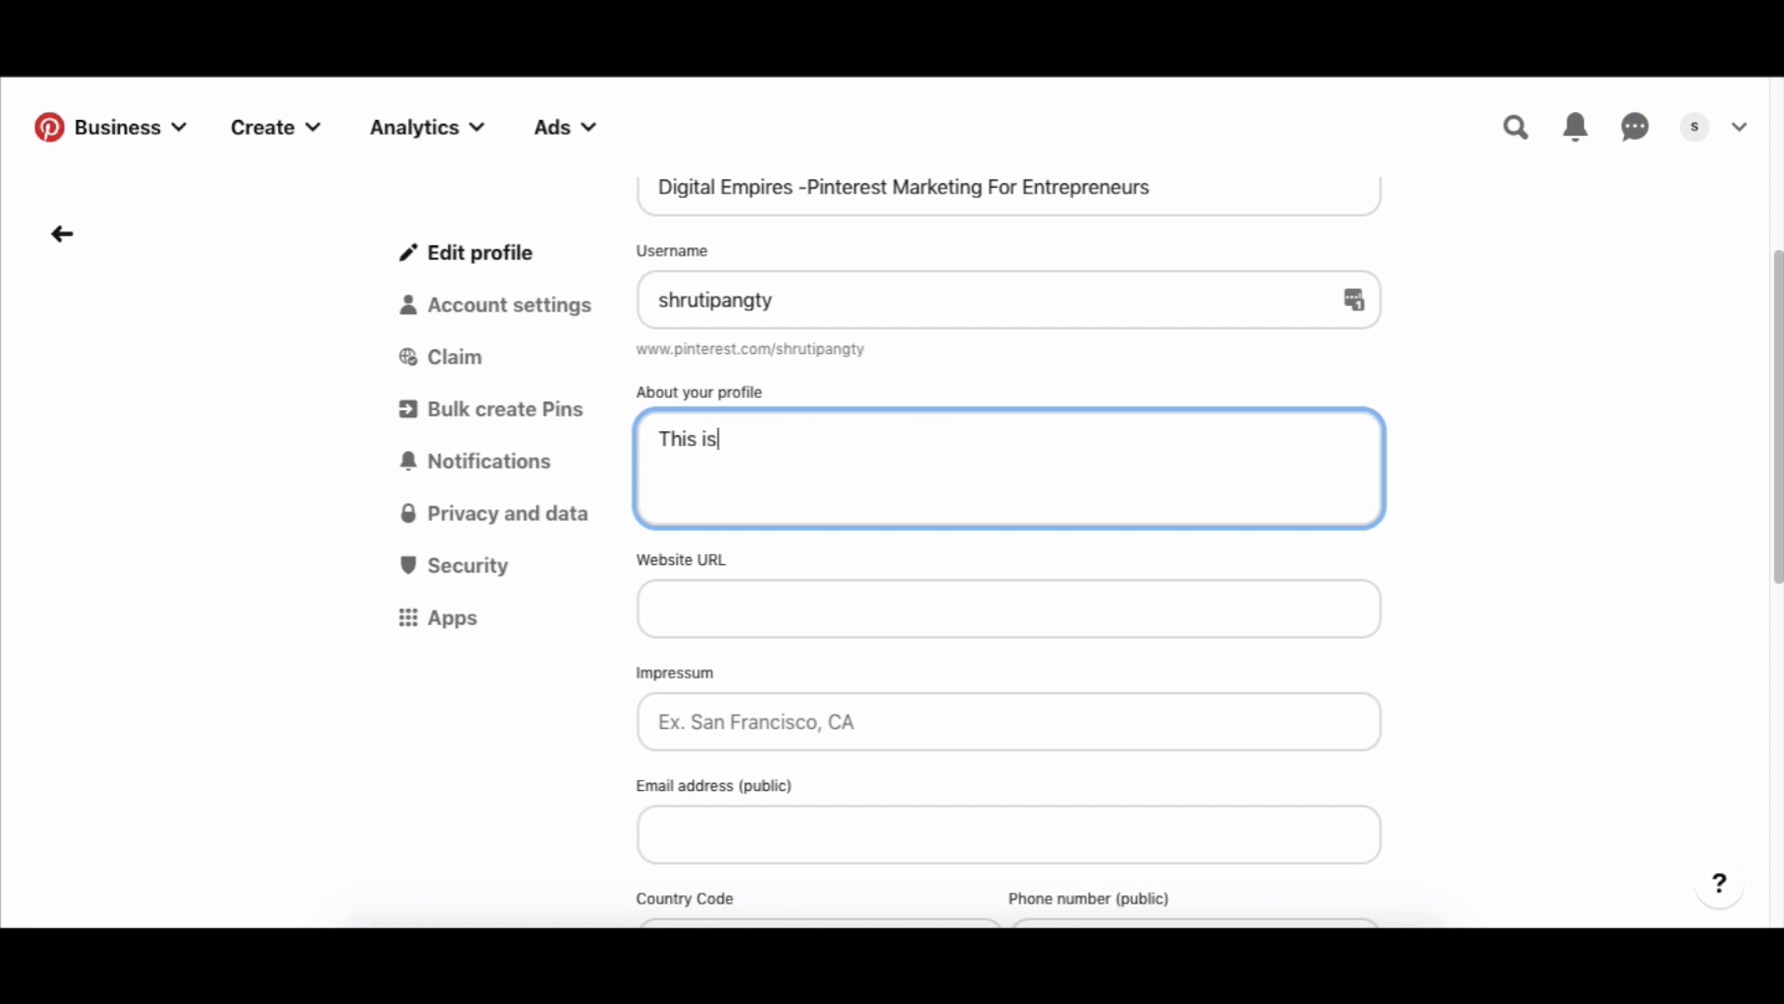
text( a website where you can learn )
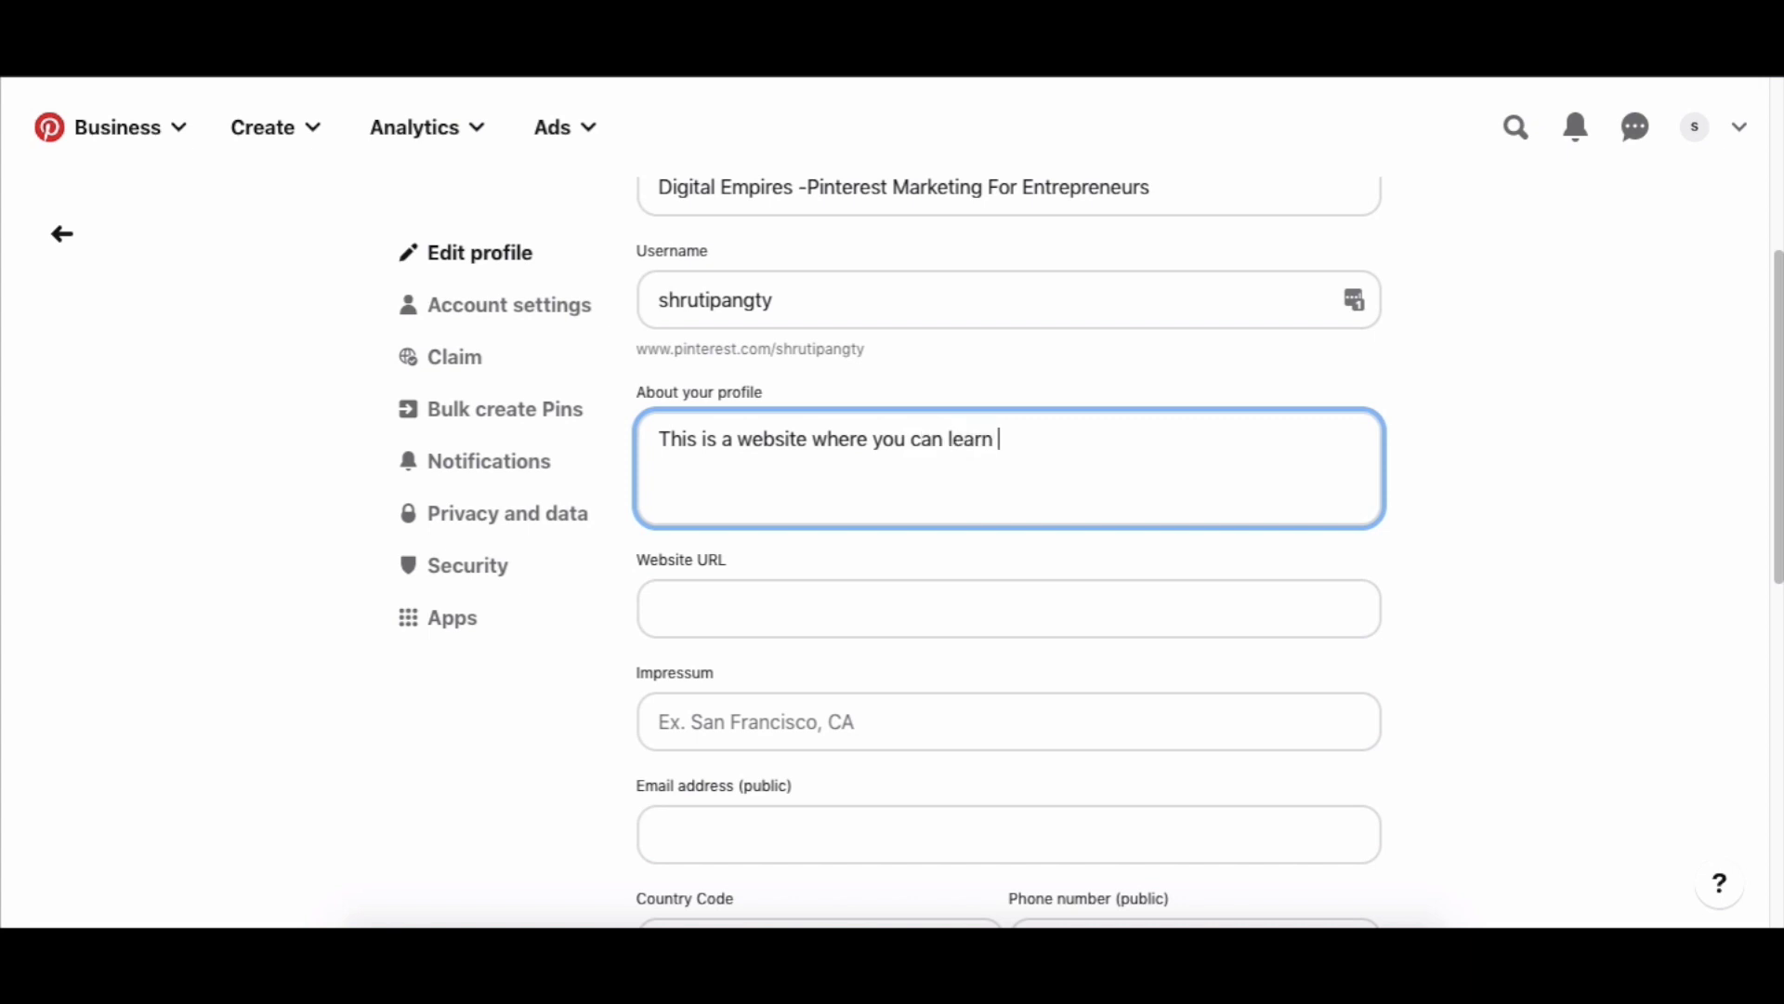
text(how to use Pintere)
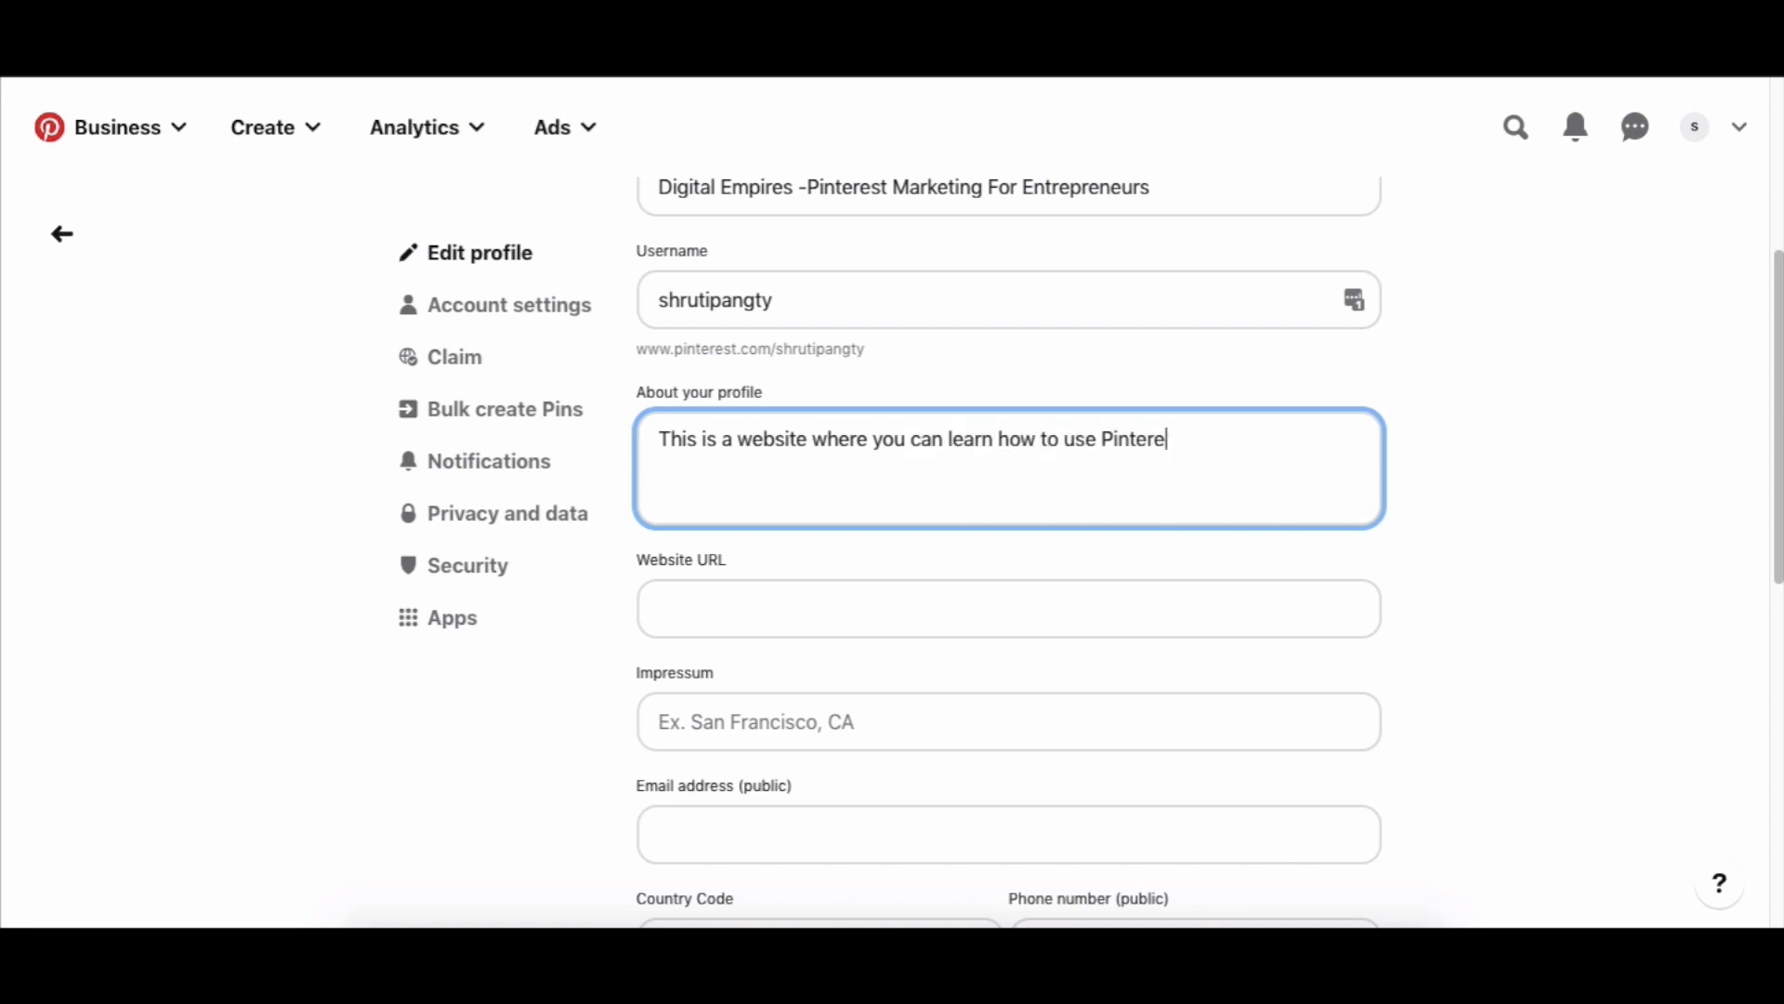
text(st for business, how )
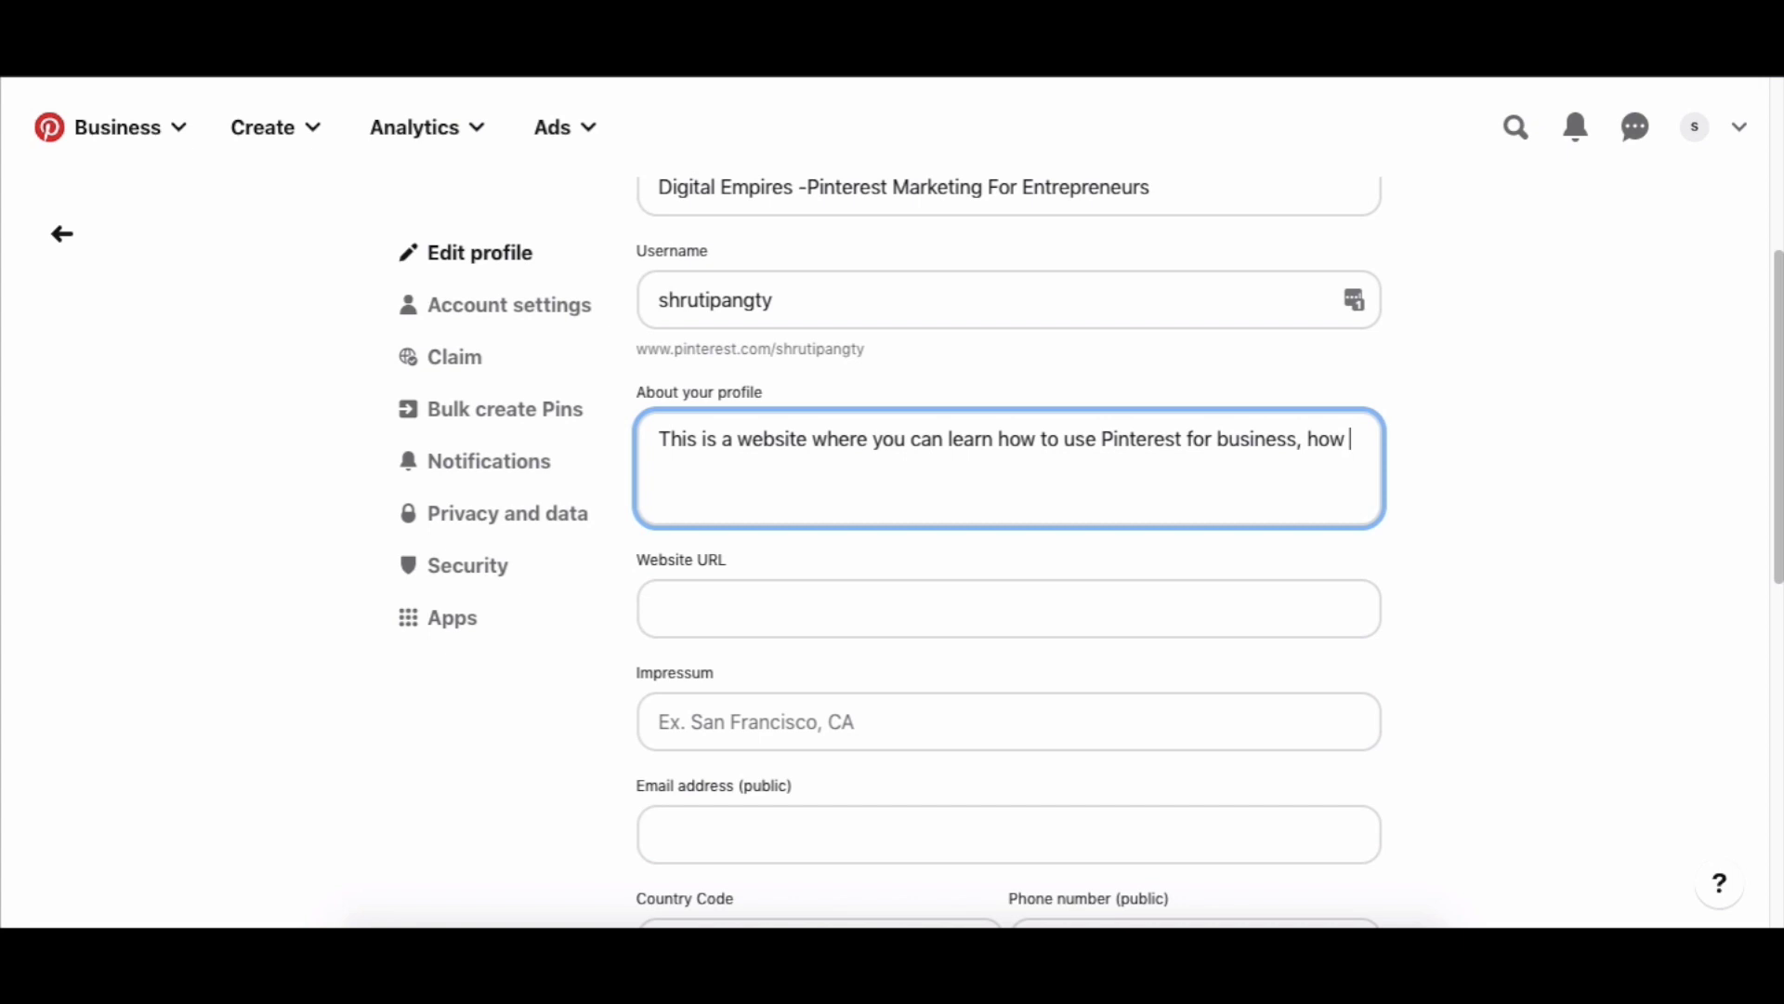
text(to use Pintere)
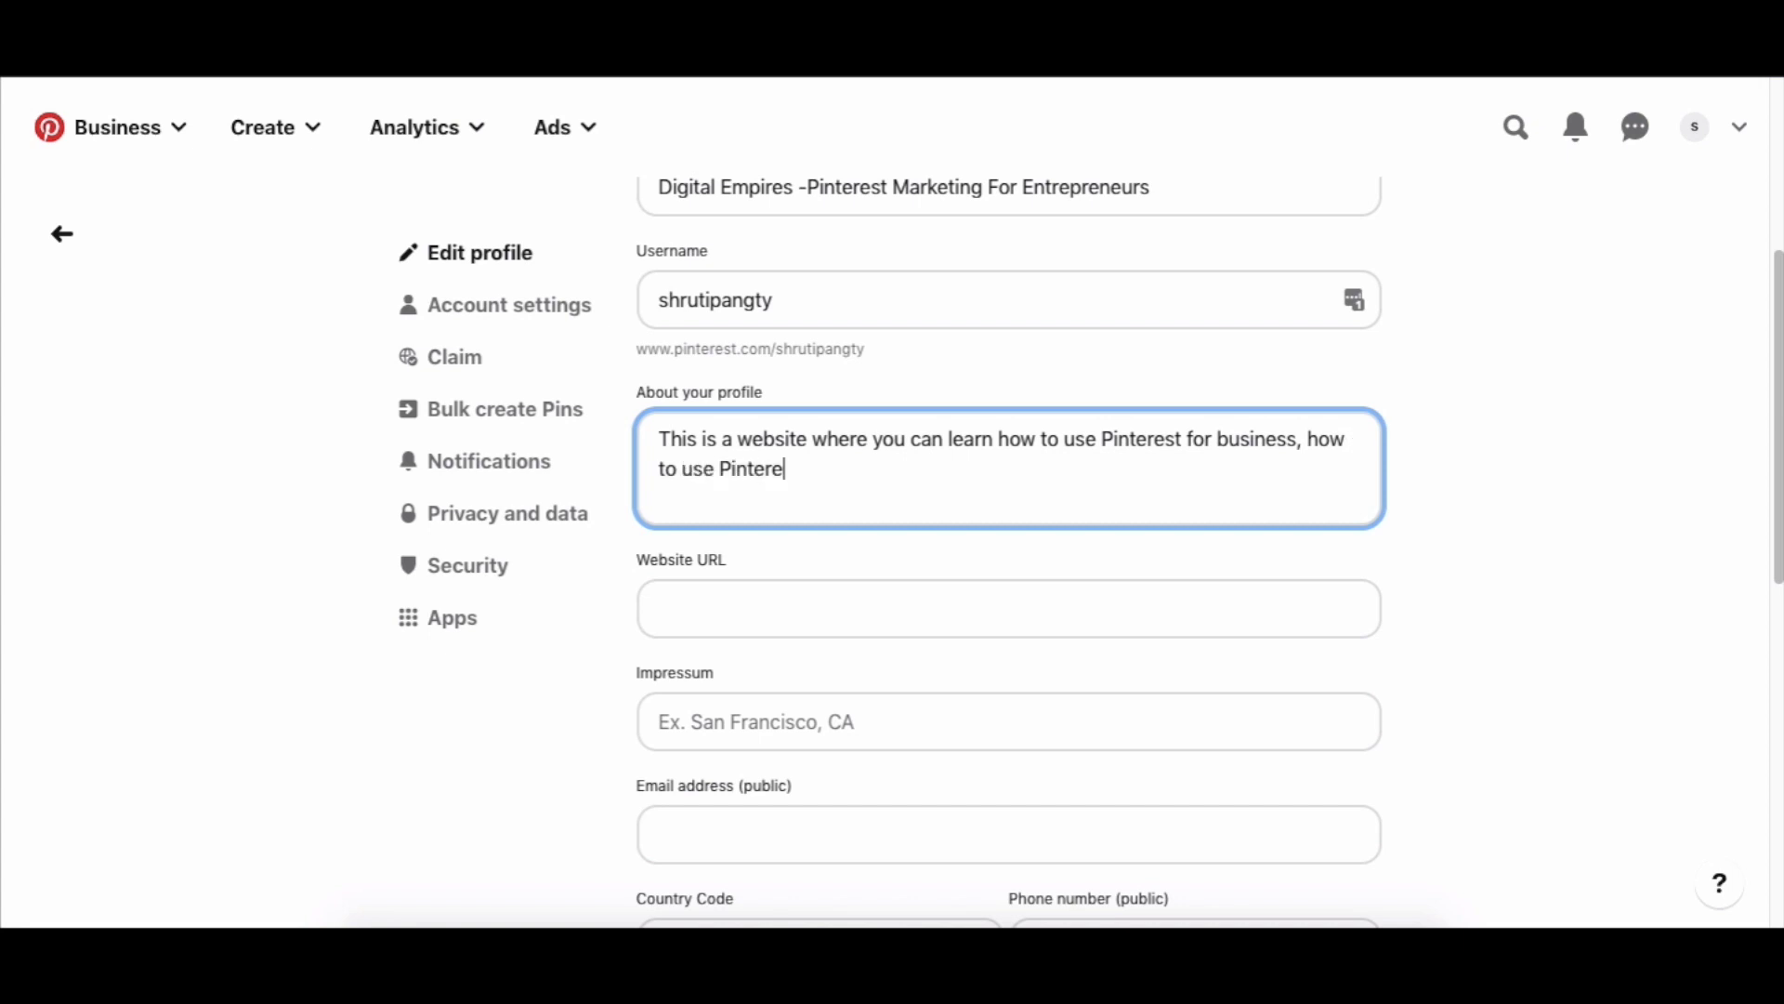
text(st for bloggers )
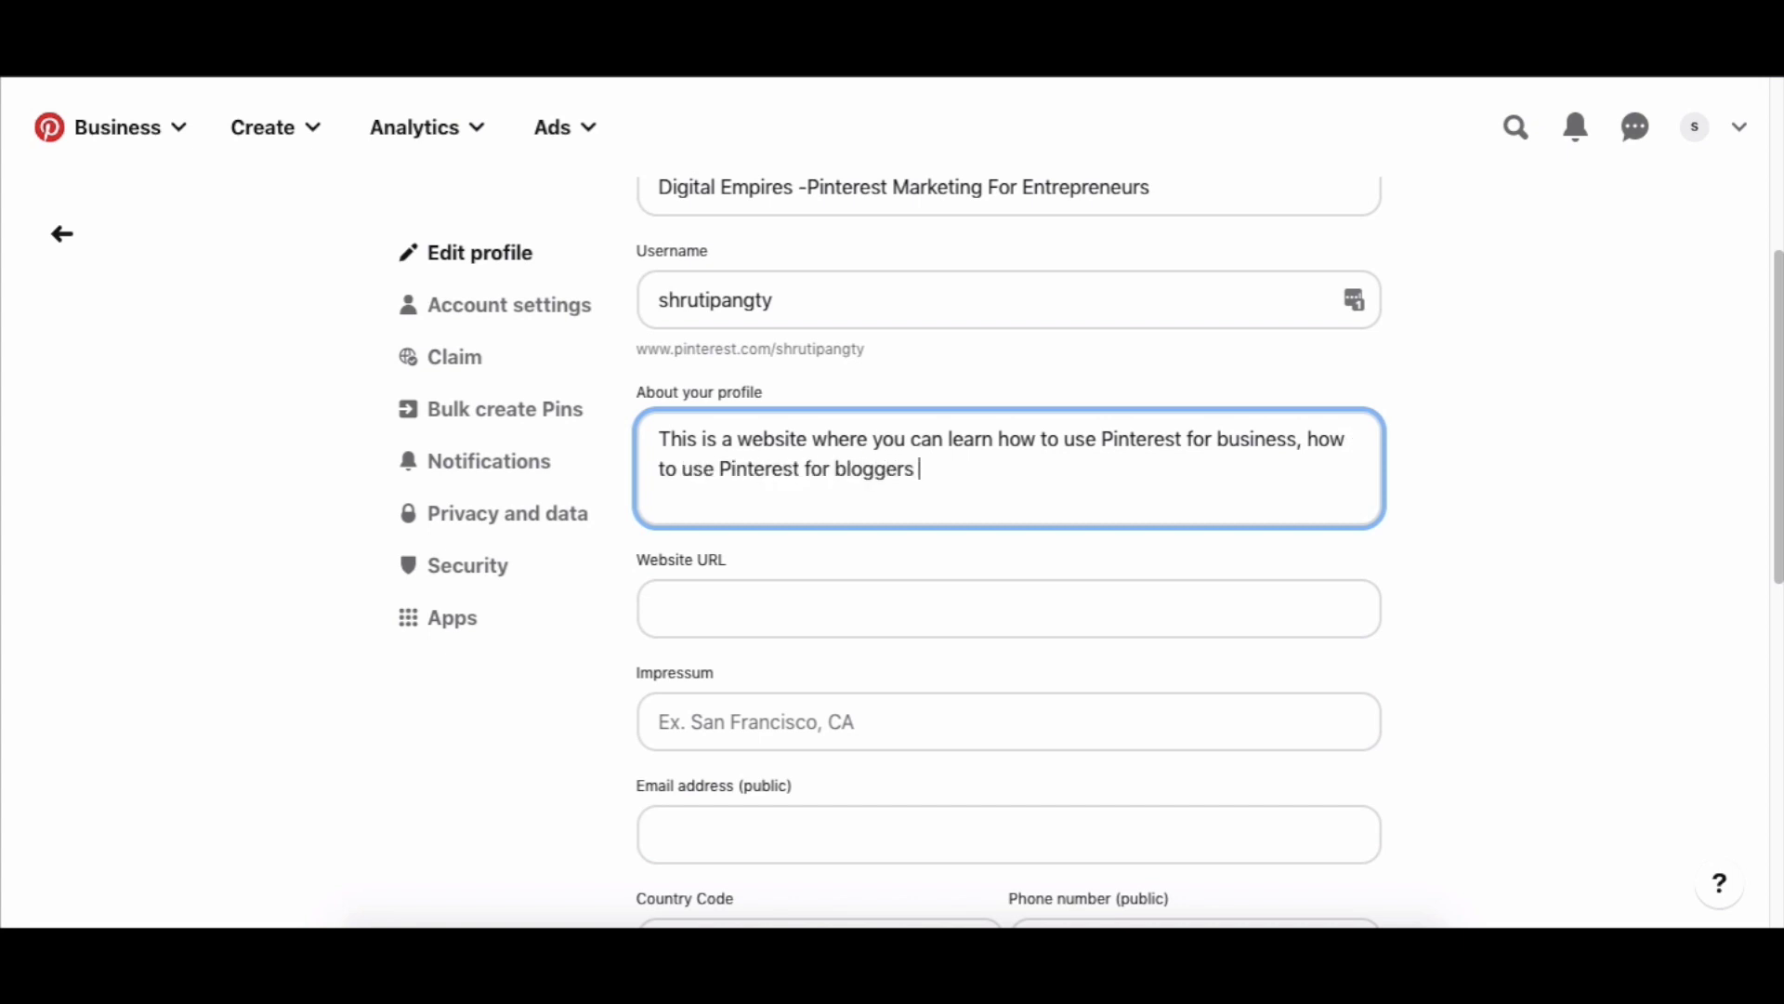
text(to grow your traffic)
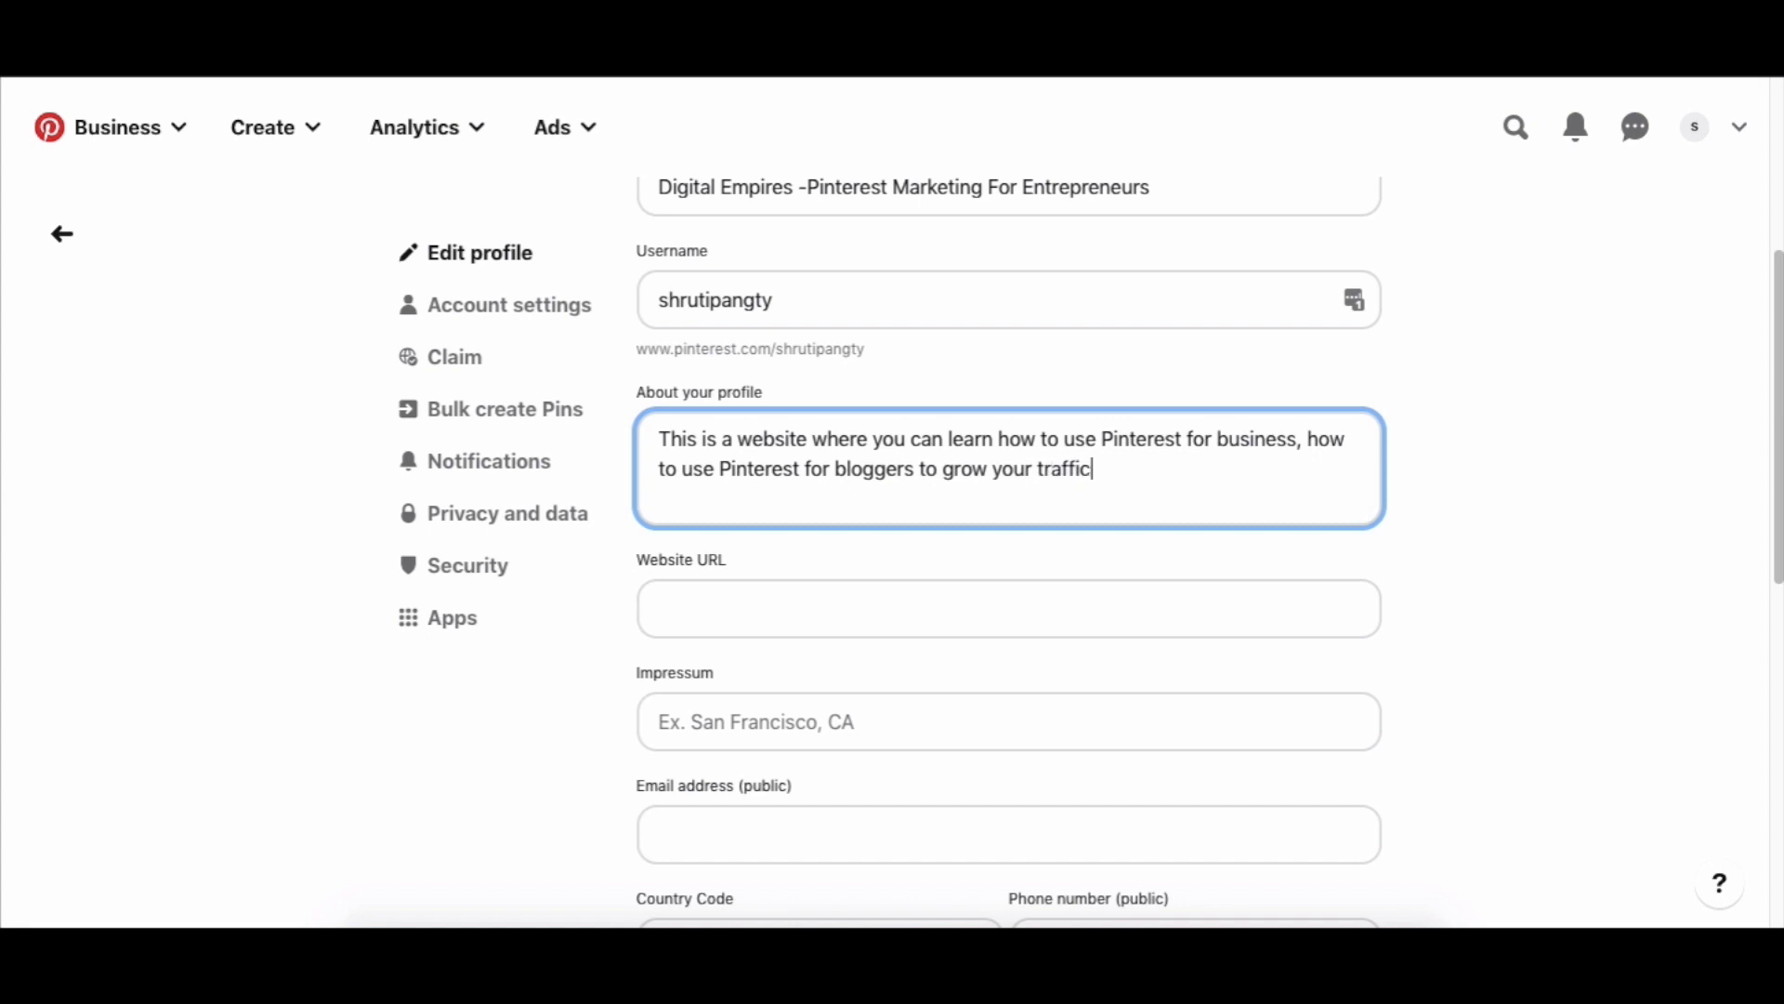
text(, leads and income.)
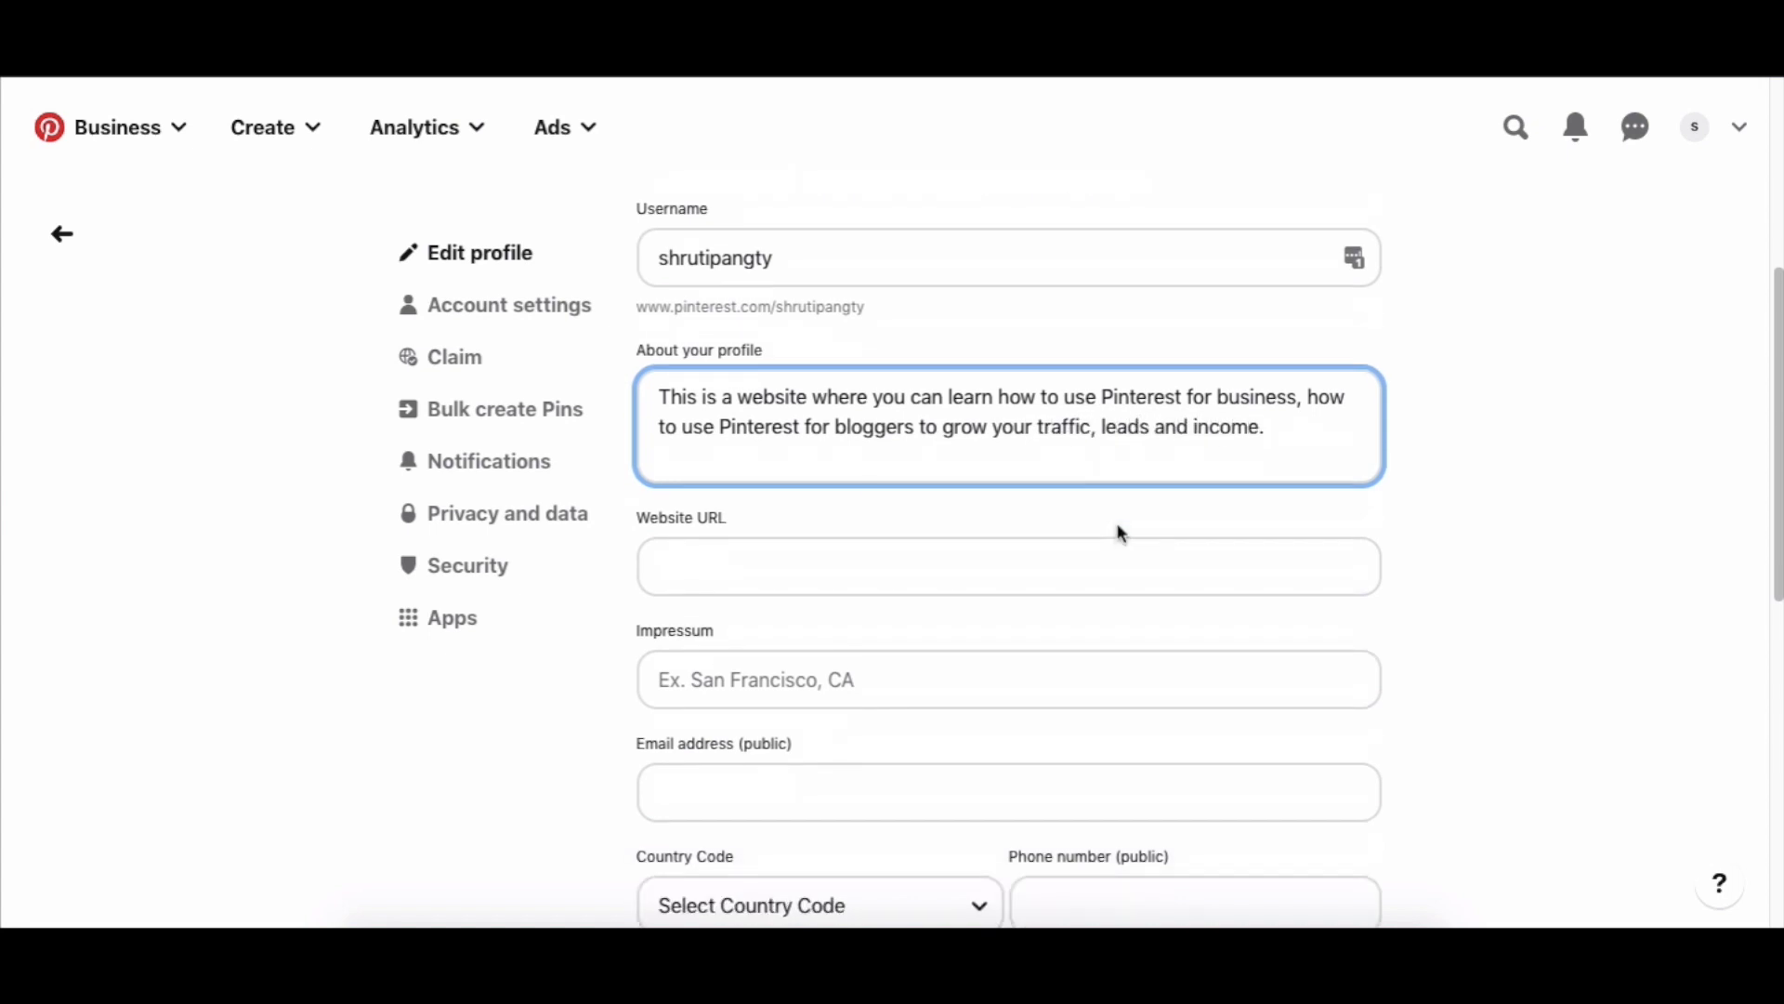
scroll(1119, 530, down, 1)
scroll(1281, 429, down, 1)
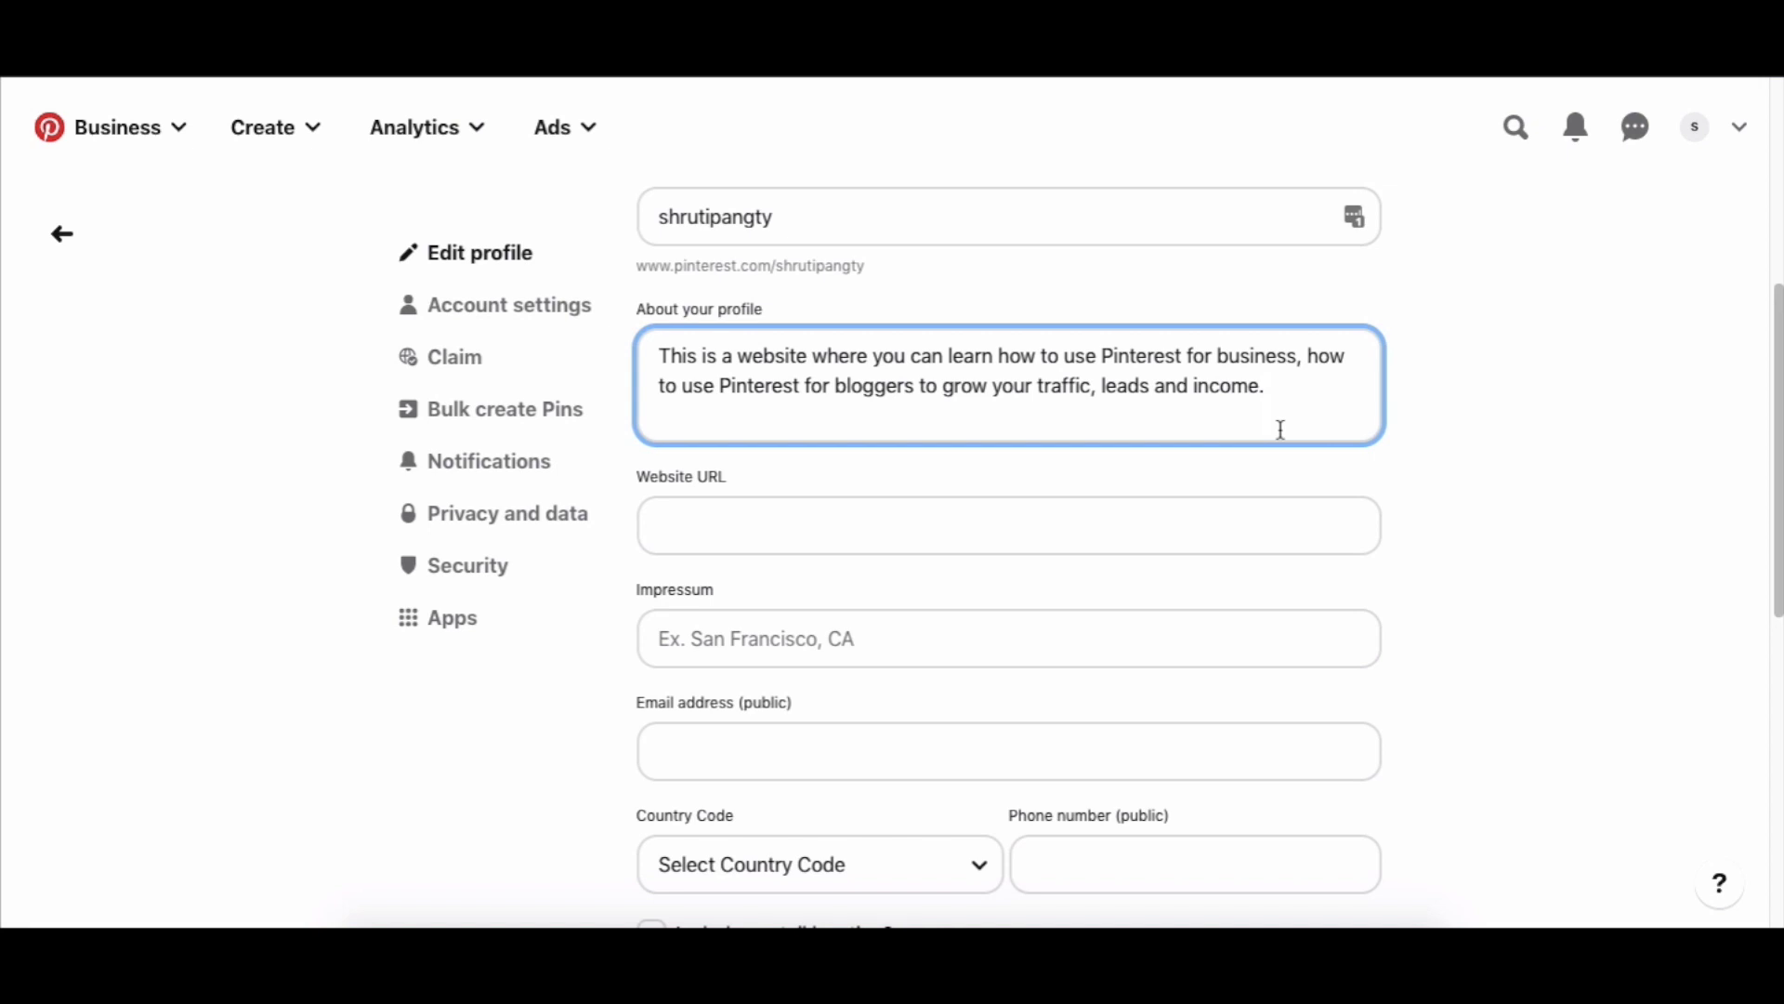
scroll(1281, 429, down, 3)
click(1214, 399)
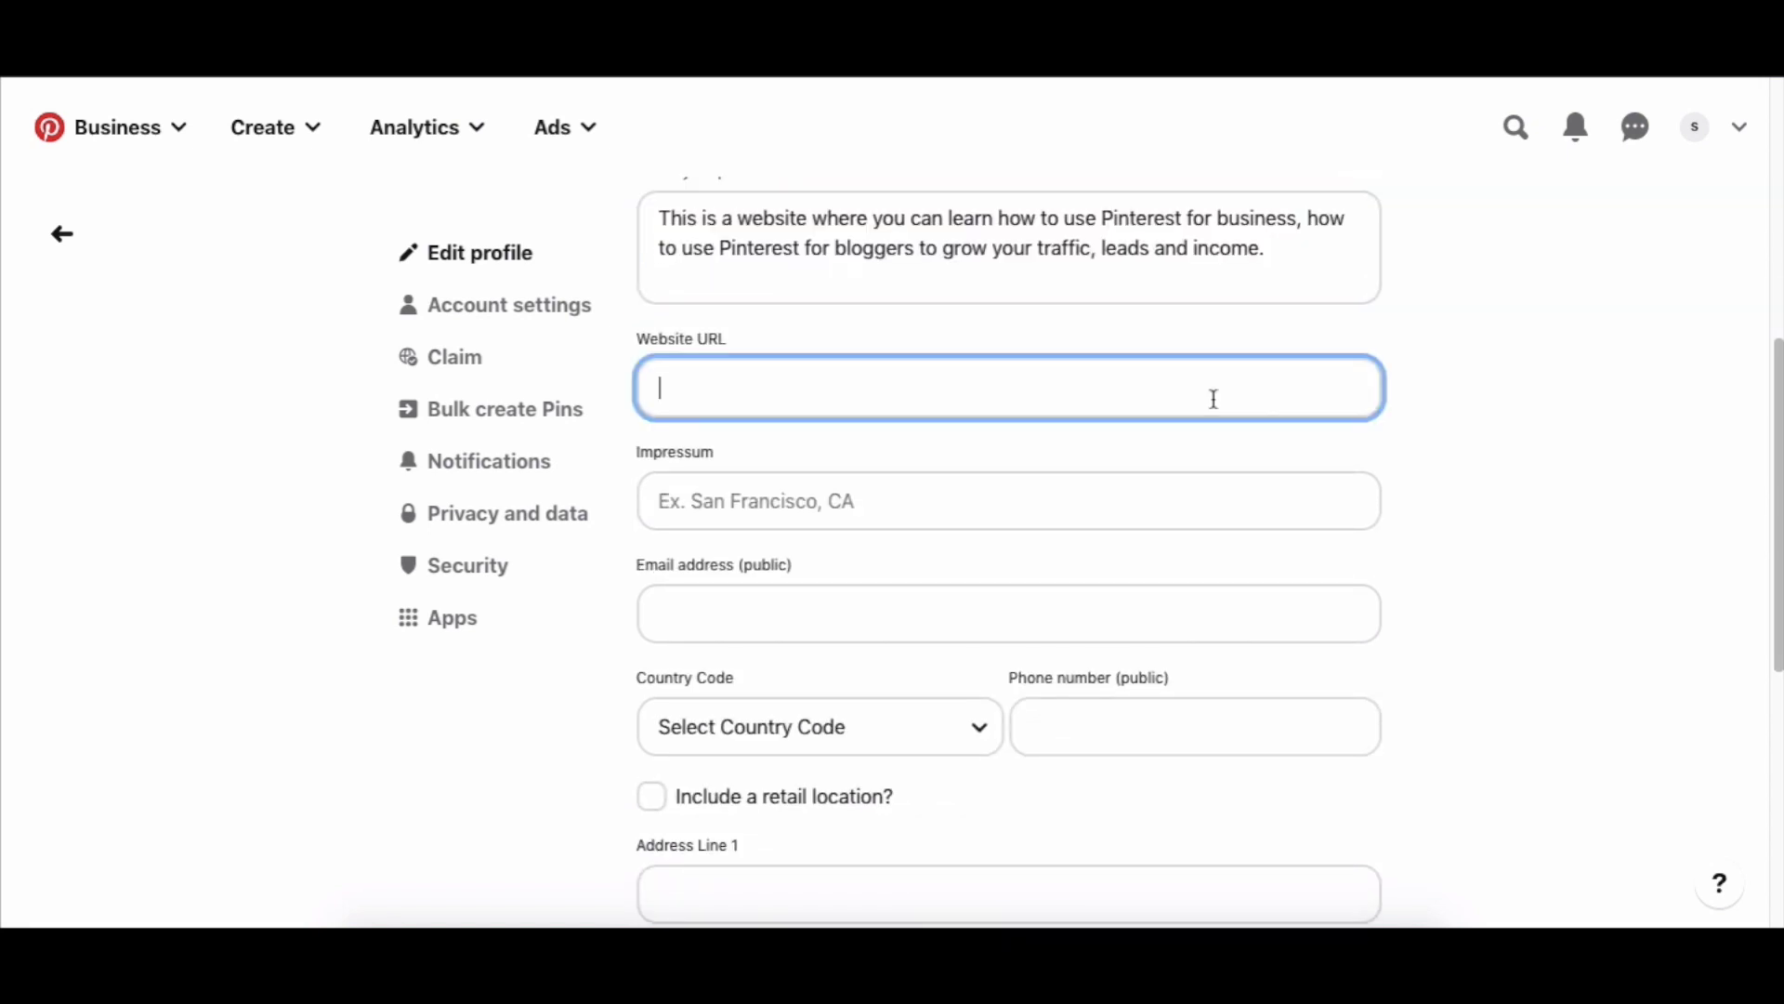
text(http://digitalempires.co/)
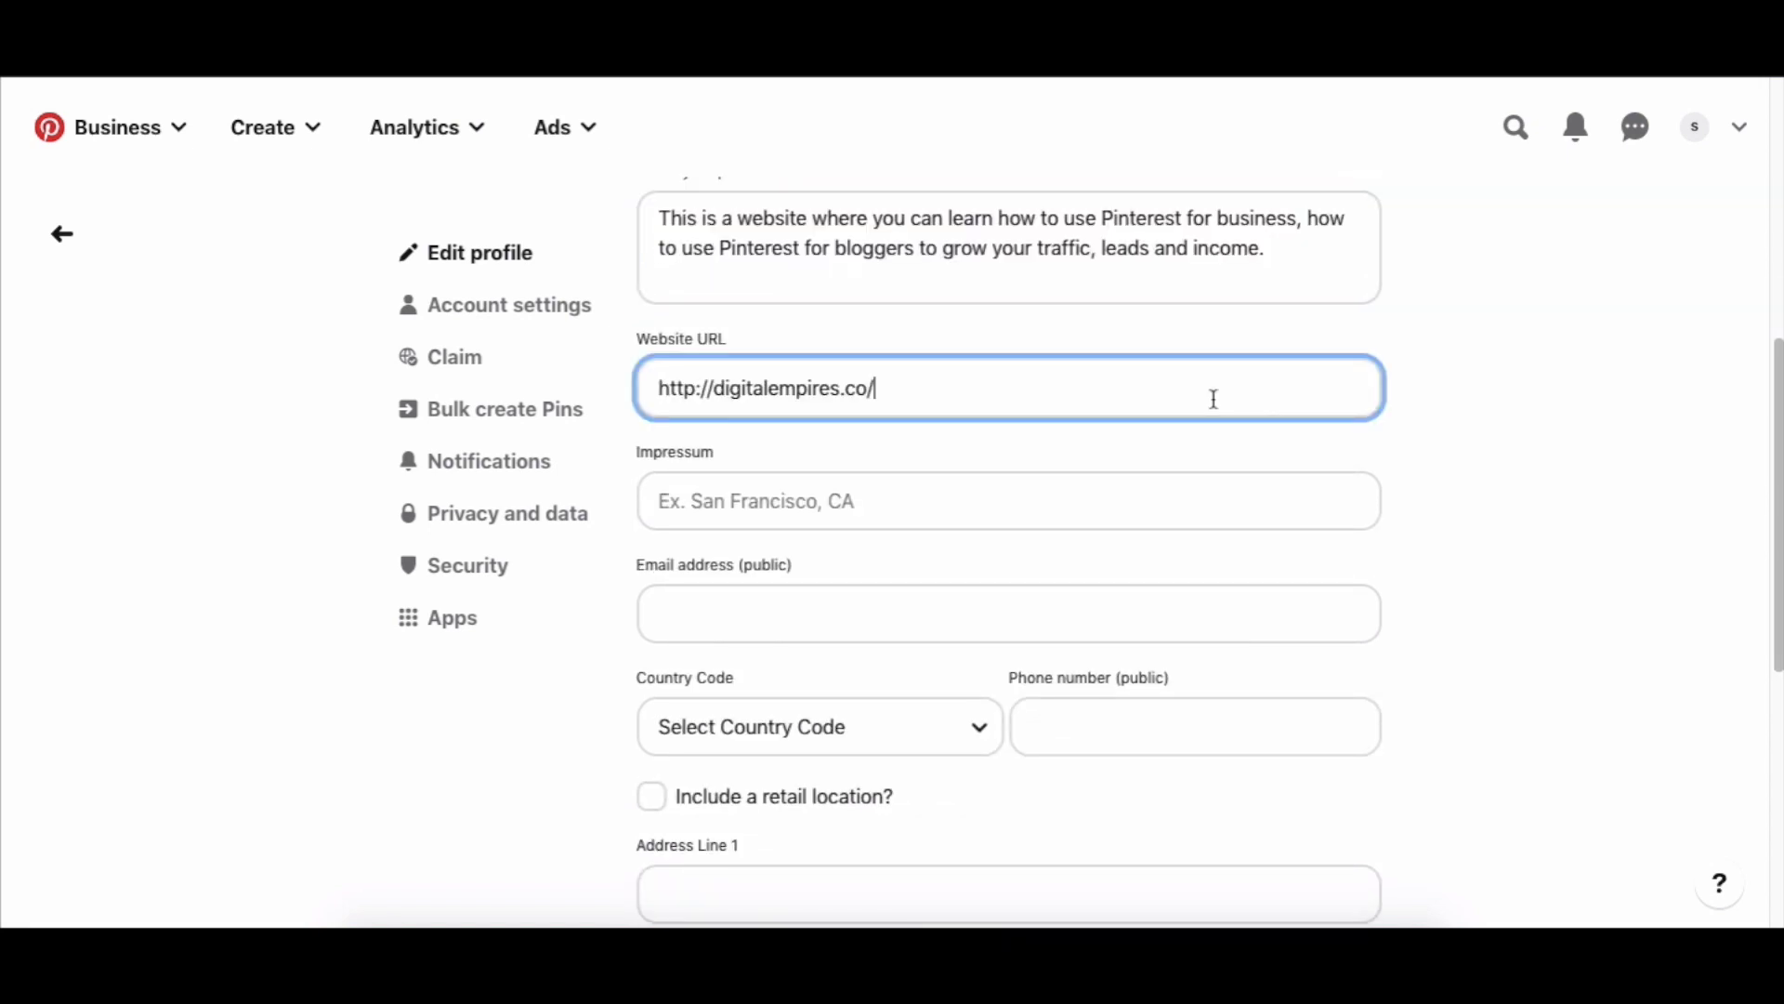
scroll(1314, 510, down, 1)
Look over the Impressum location and public email fields, dismissing their suggestions without entering anything.
click(1063, 466)
click(1628, 472)
scroll(1516, 503, down, 1)
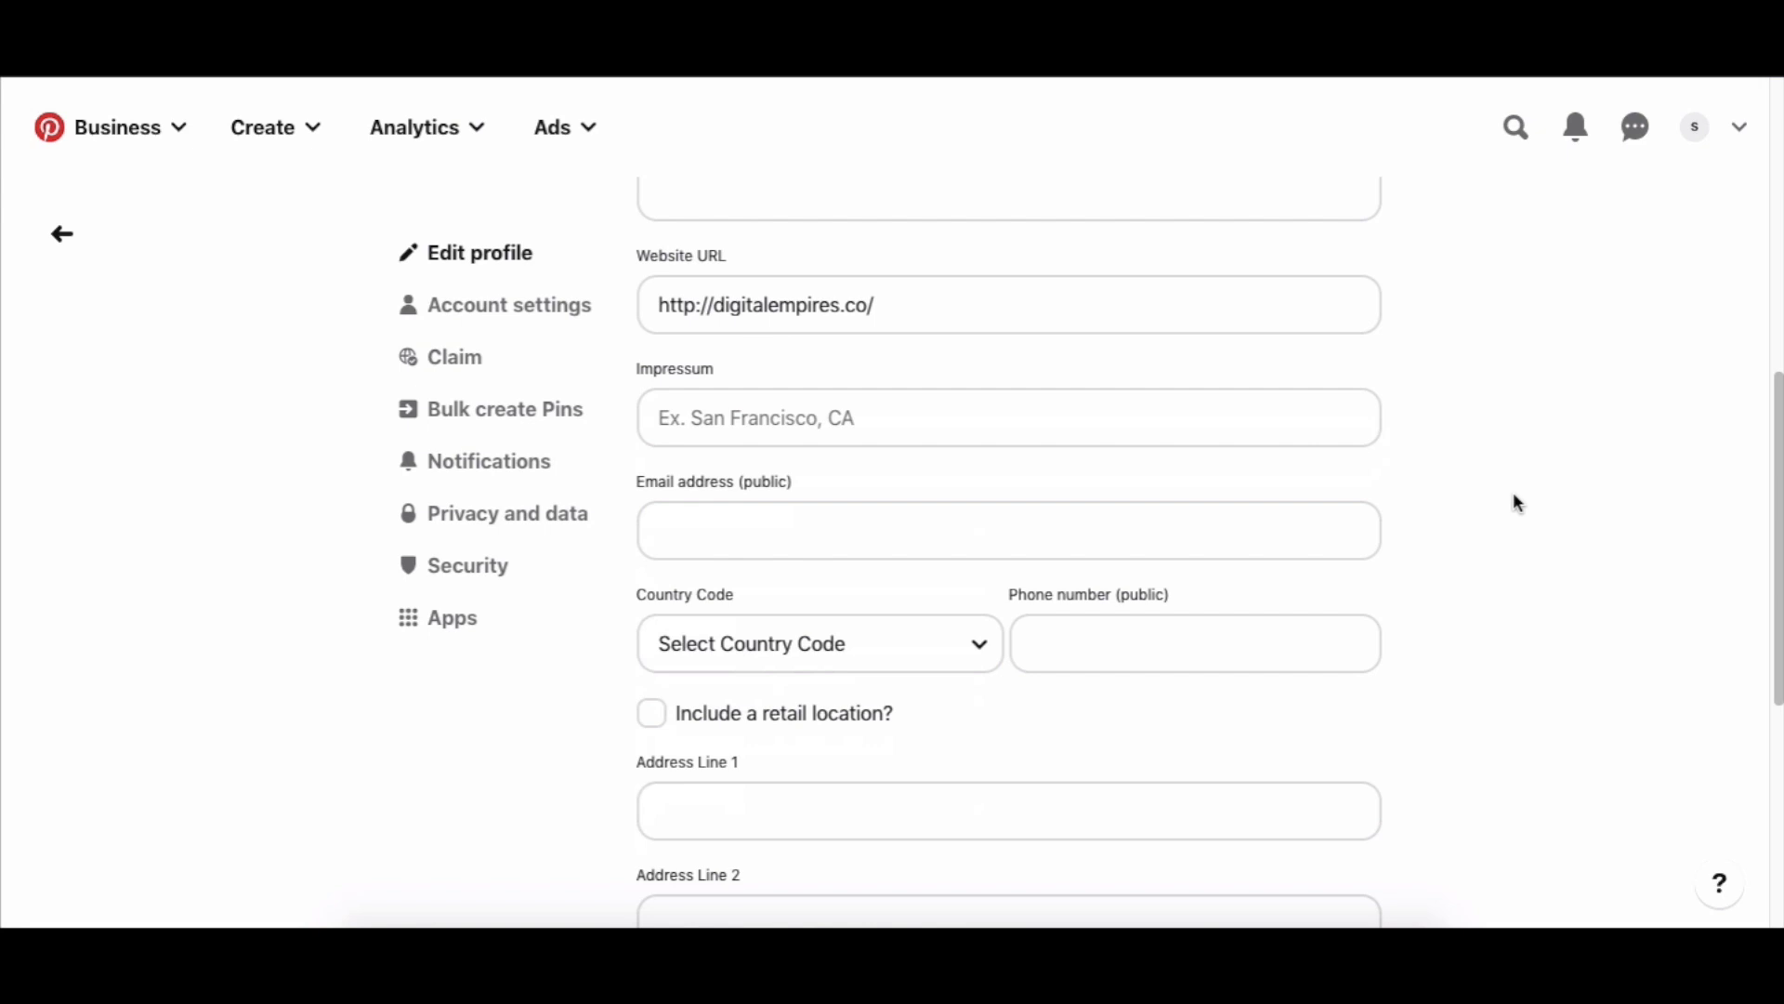
click(916, 512)
click(1507, 472)
scroll(1507, 472, down, 3)
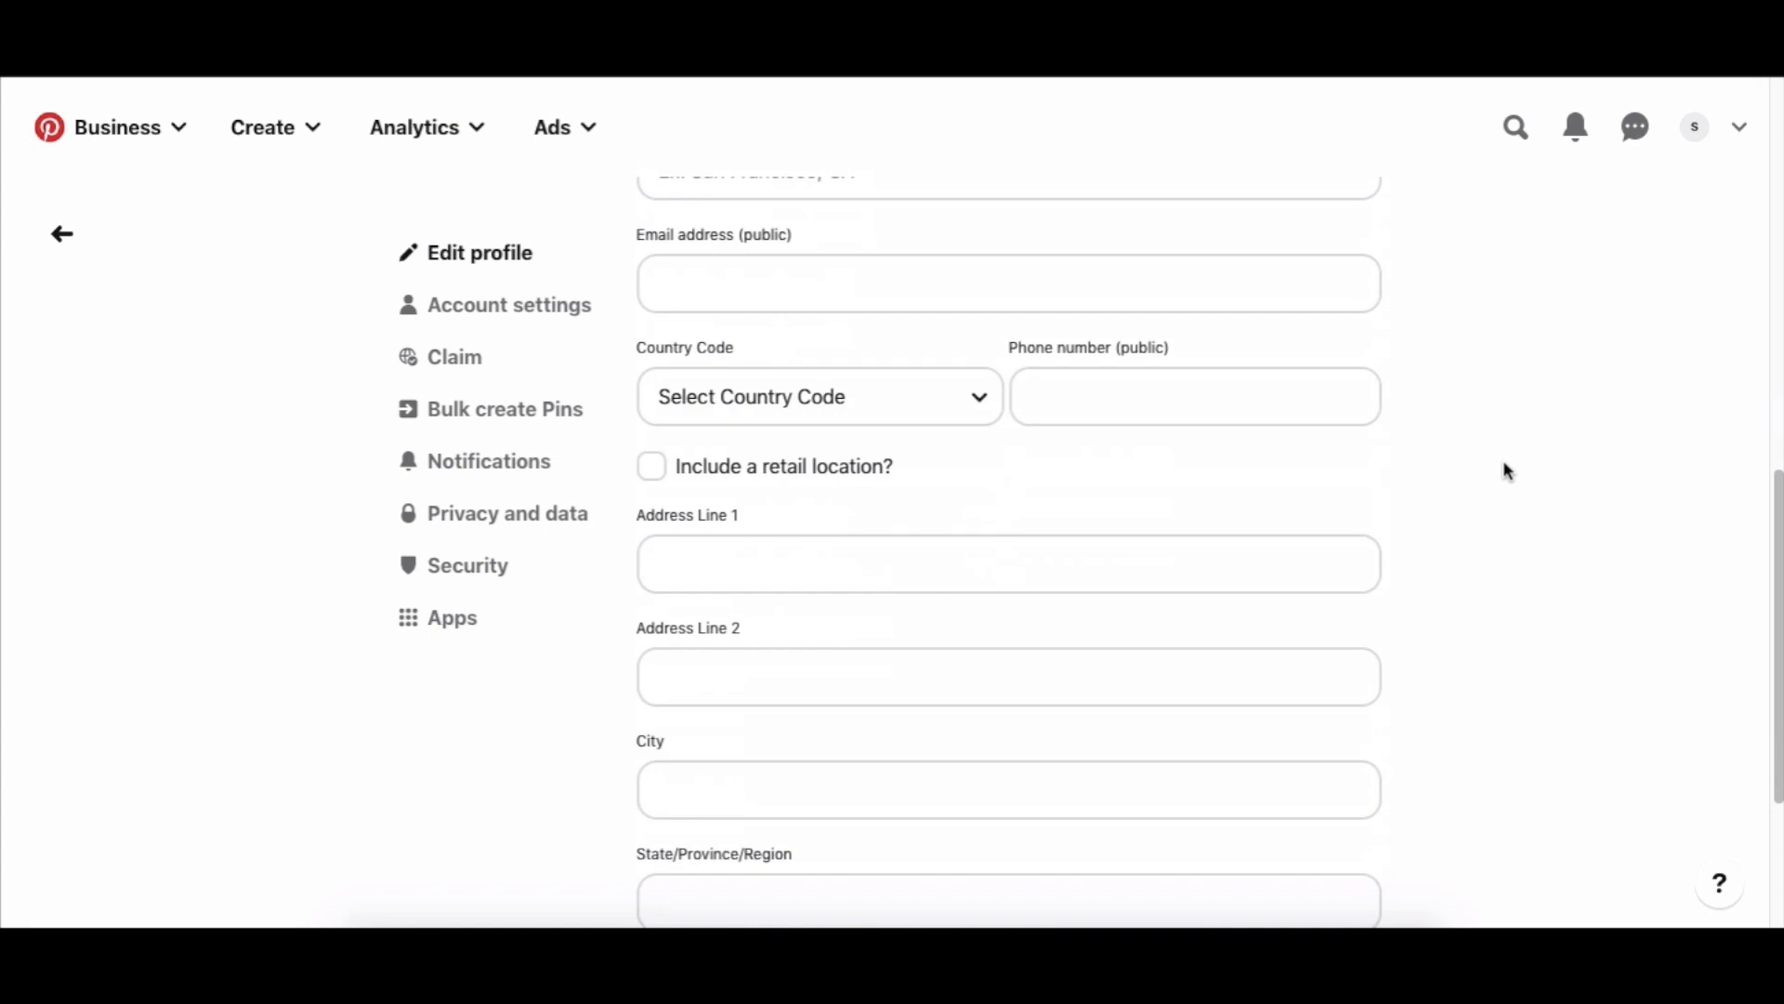
scroll(1505, 470, down, 1)
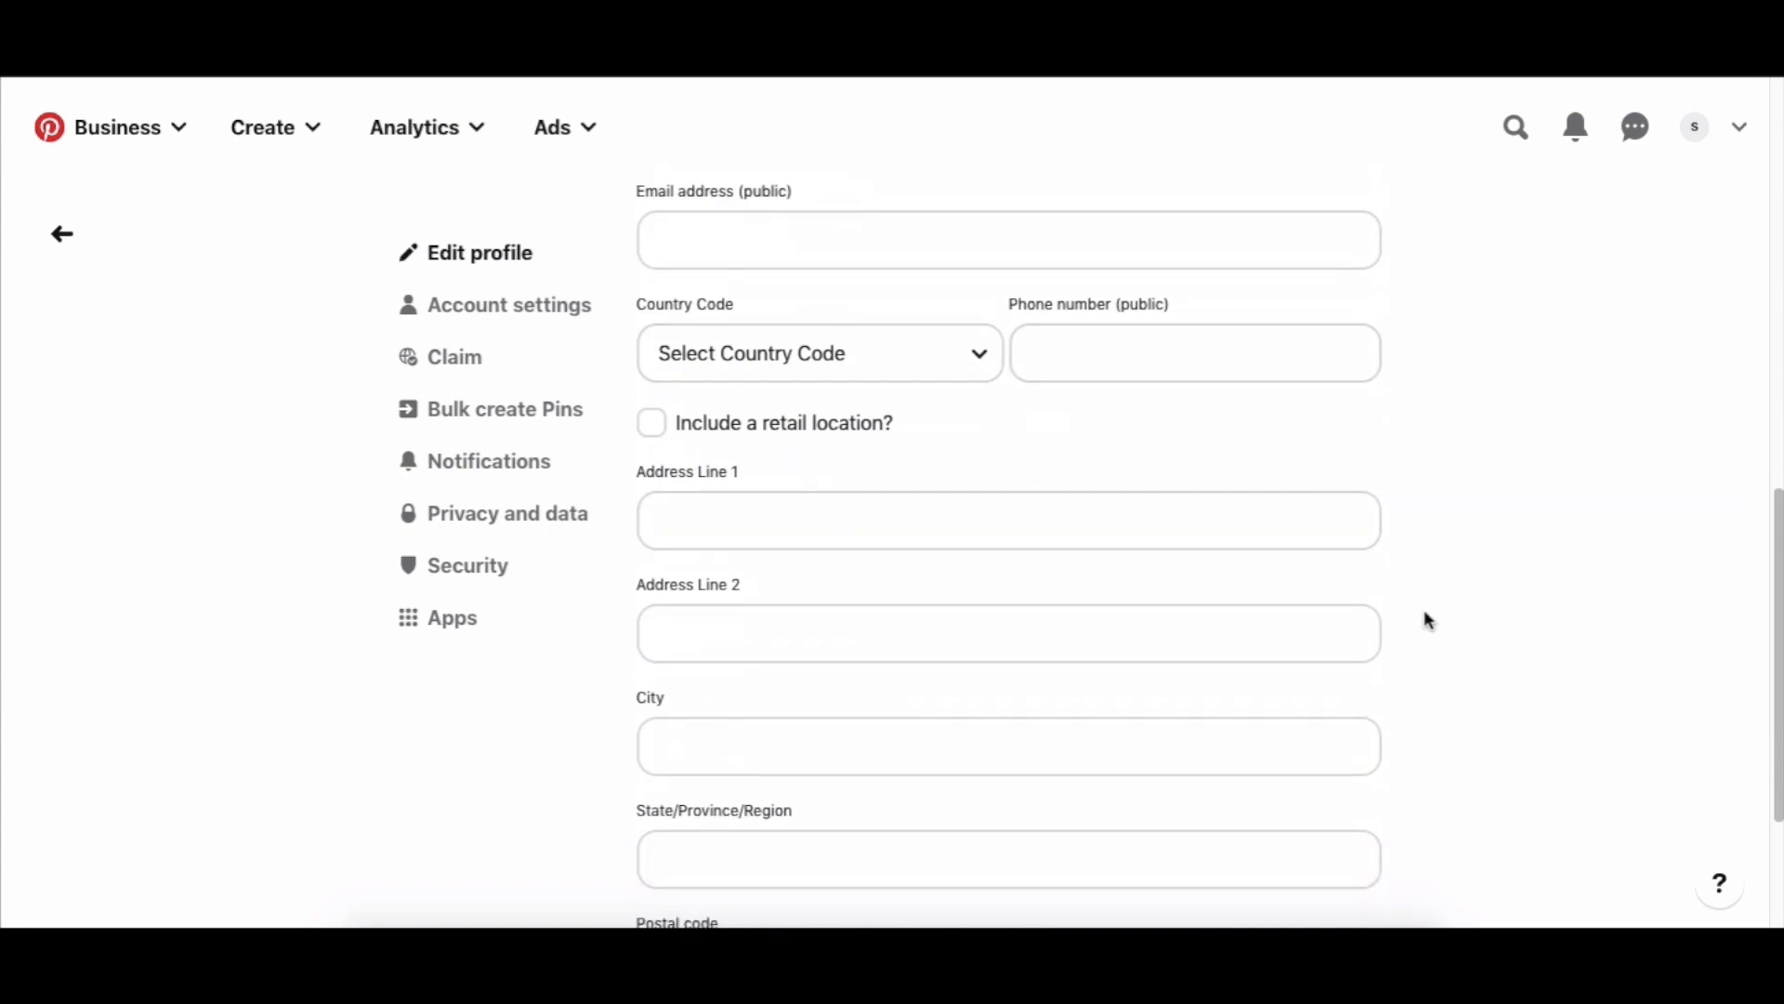
scroll(1426, 618, down, 3)
scroll(1441, 609, up, 3)
scroll(1458, 589, up, 10)
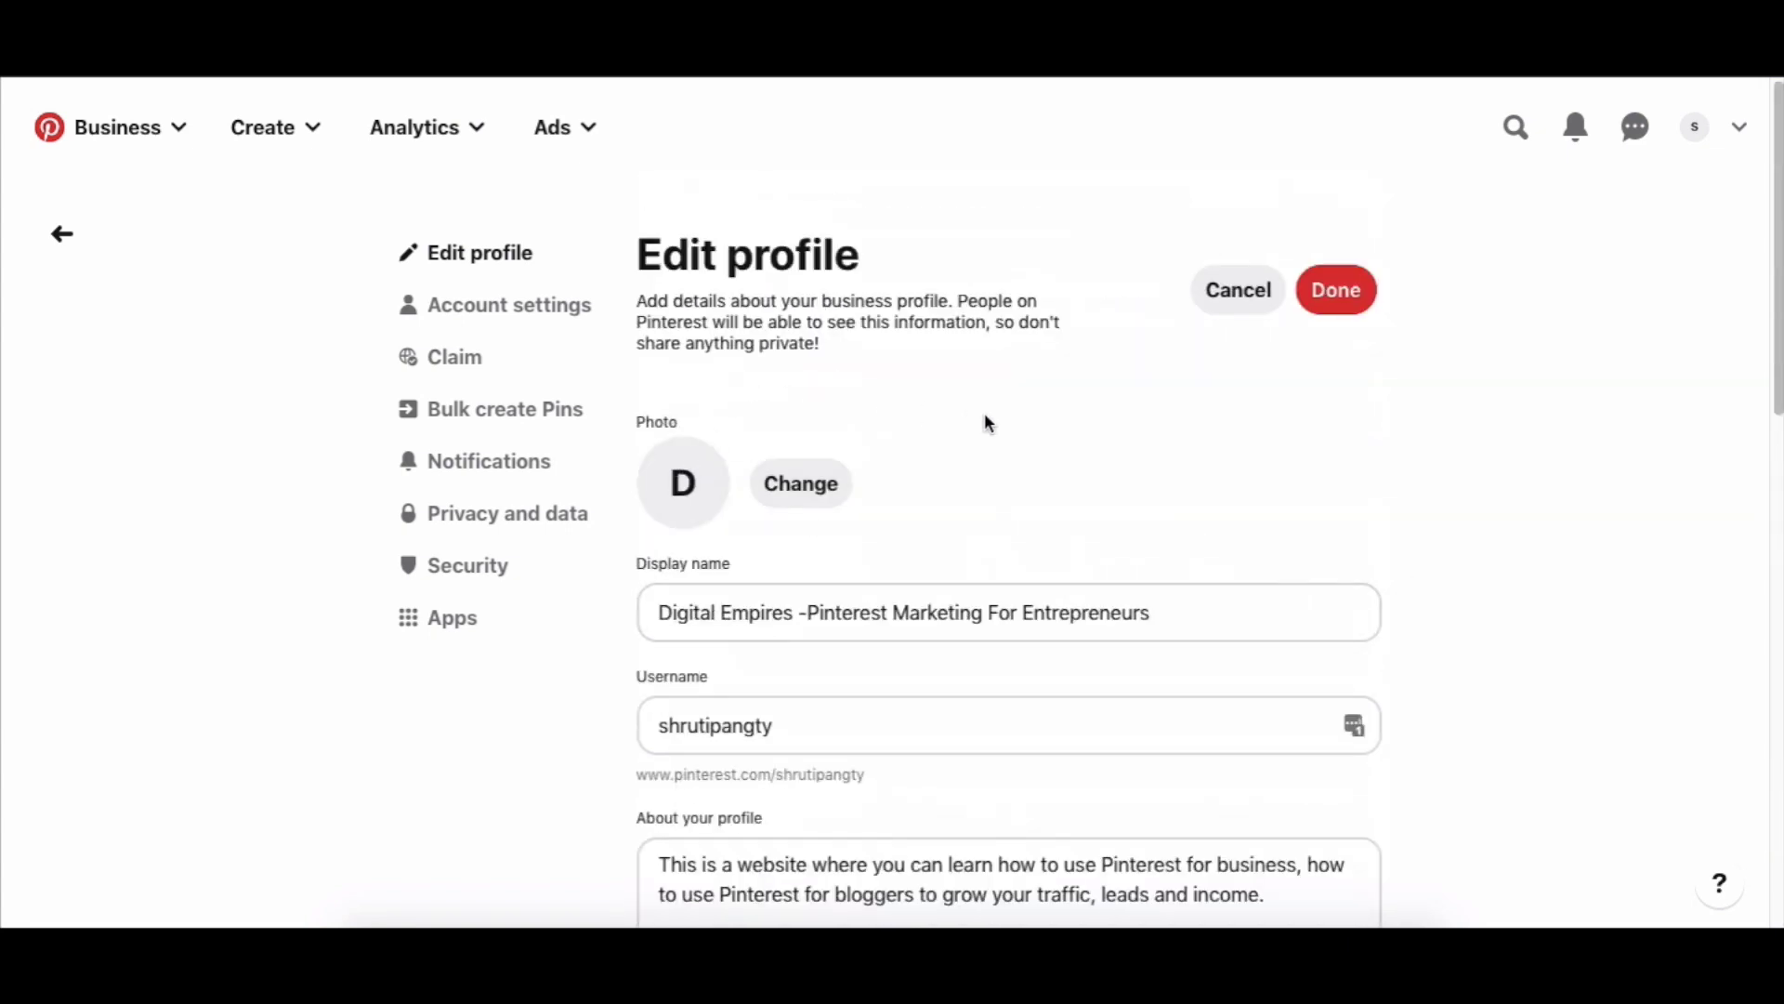
Save the profile edits, accept the display name warning, and go to the Claim settings.
click(1338, 288)
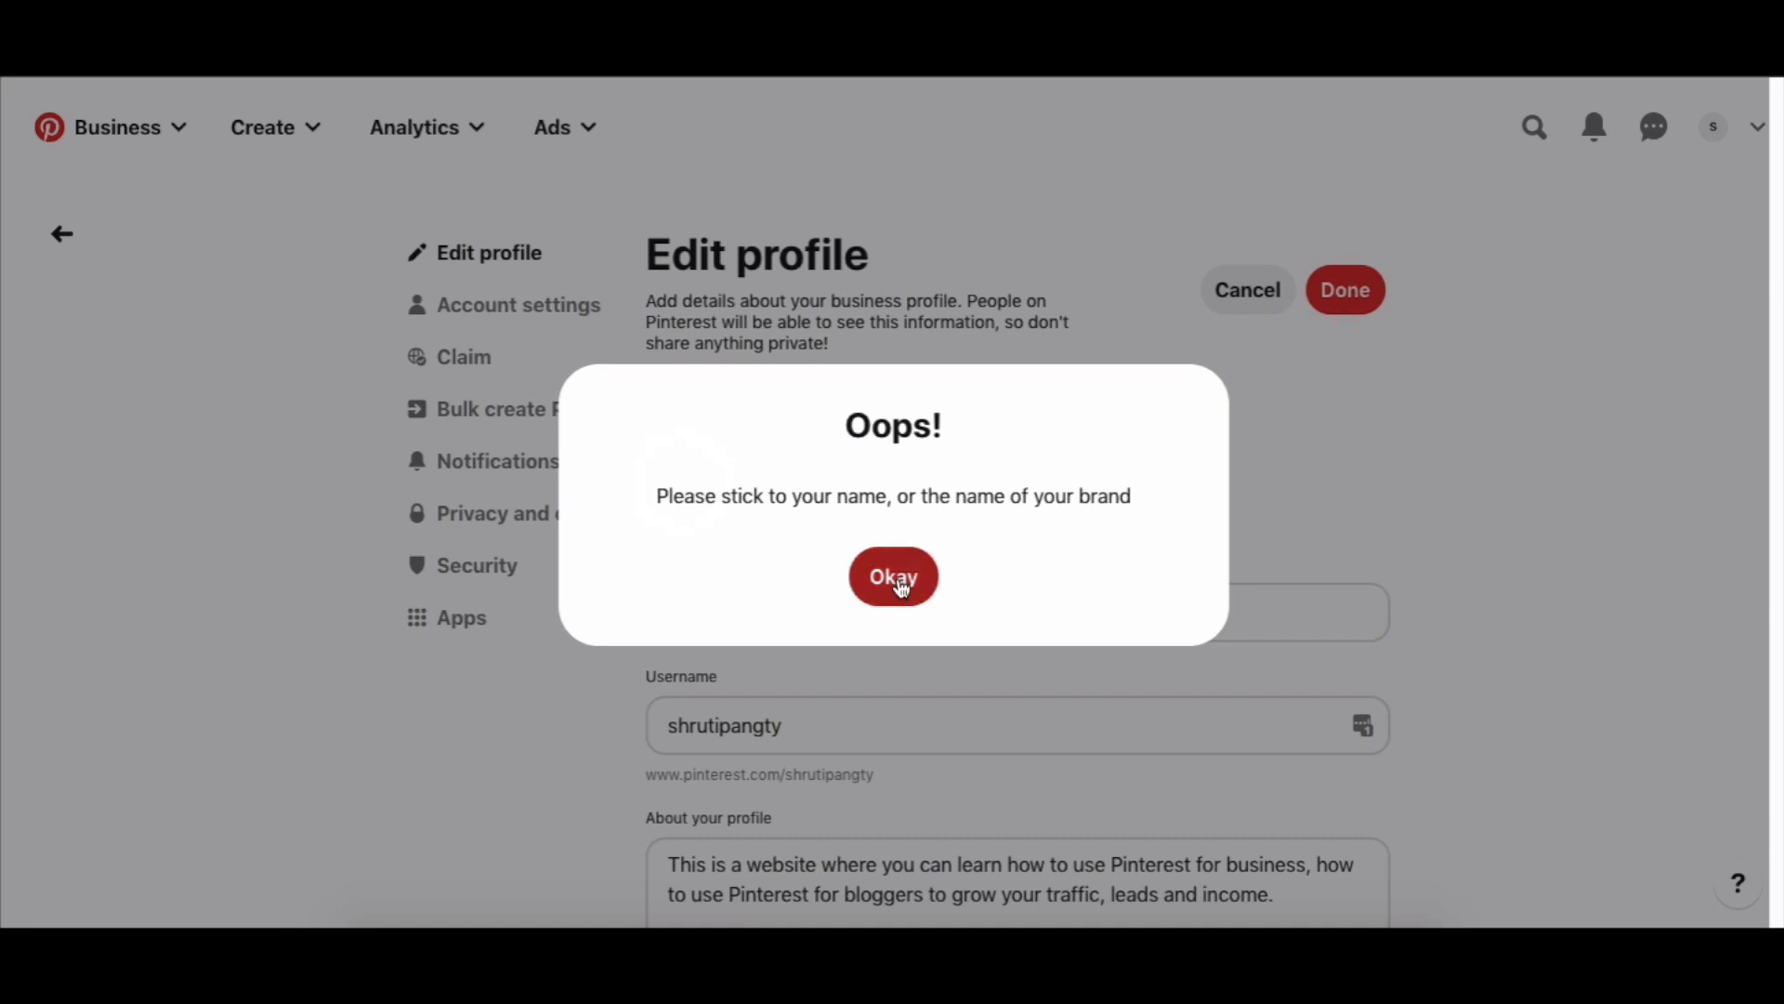
click(898, 580)
scroll(1272, 563, down, 3)
scroll(1273, 562, down, 4)
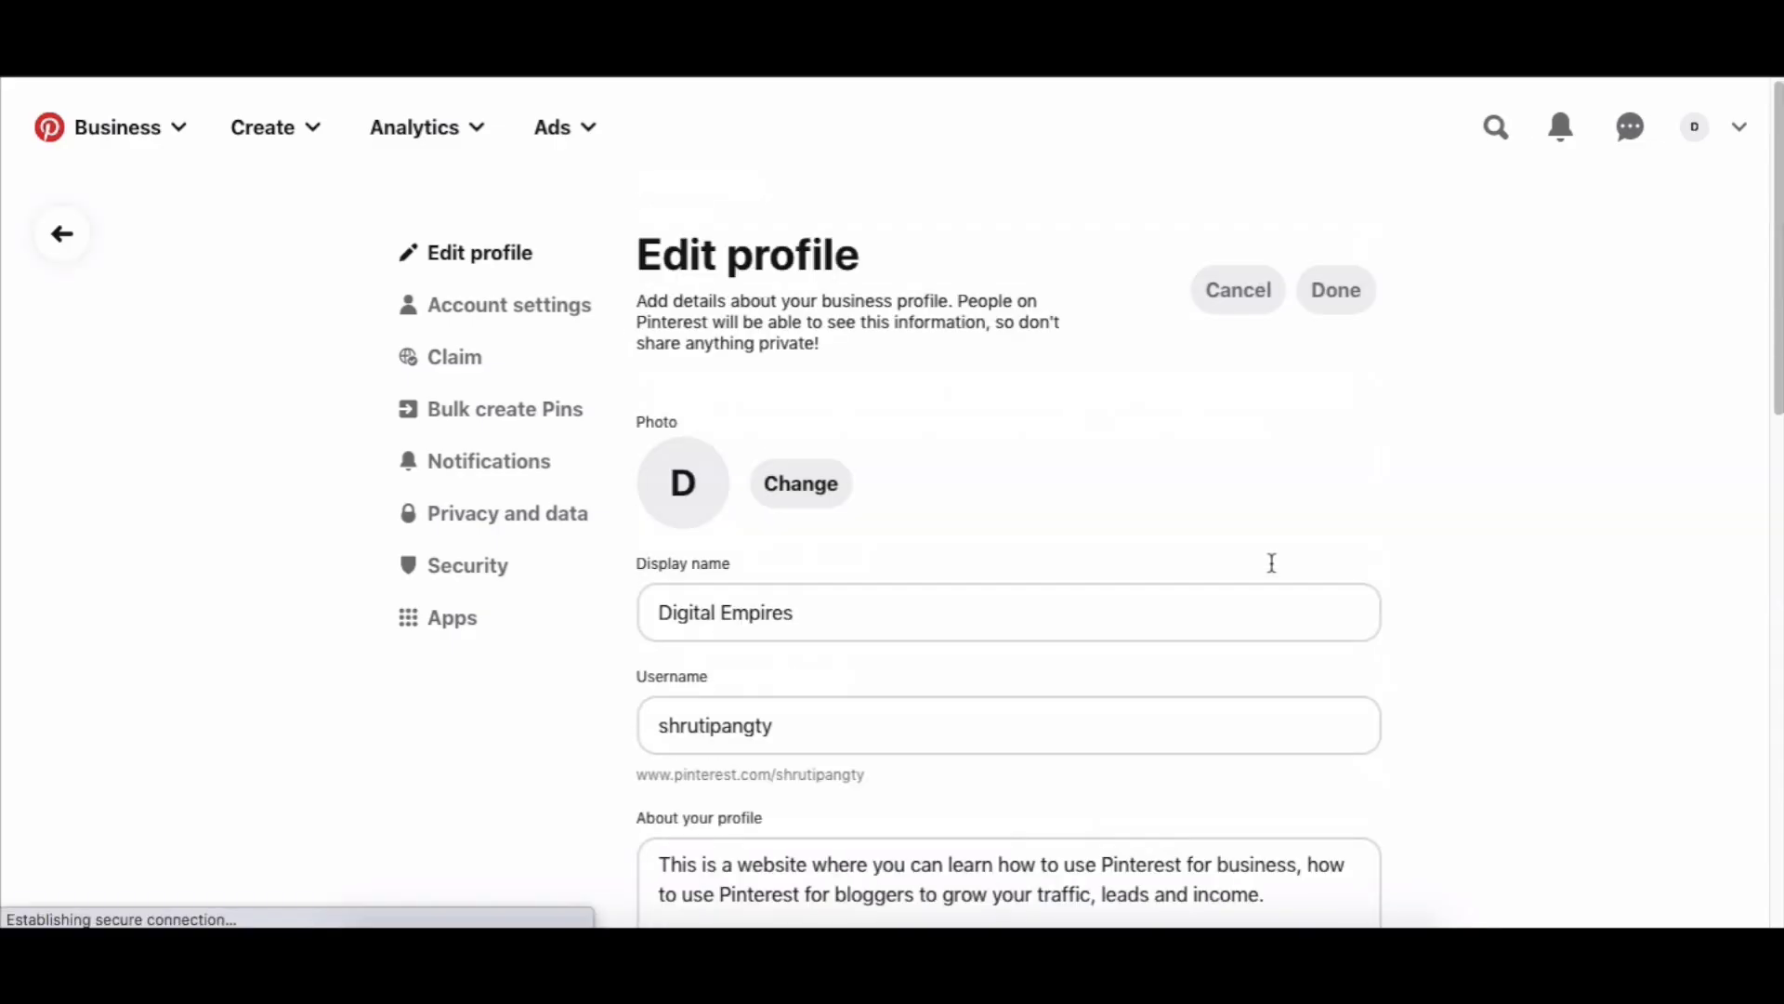
click(453, 360)
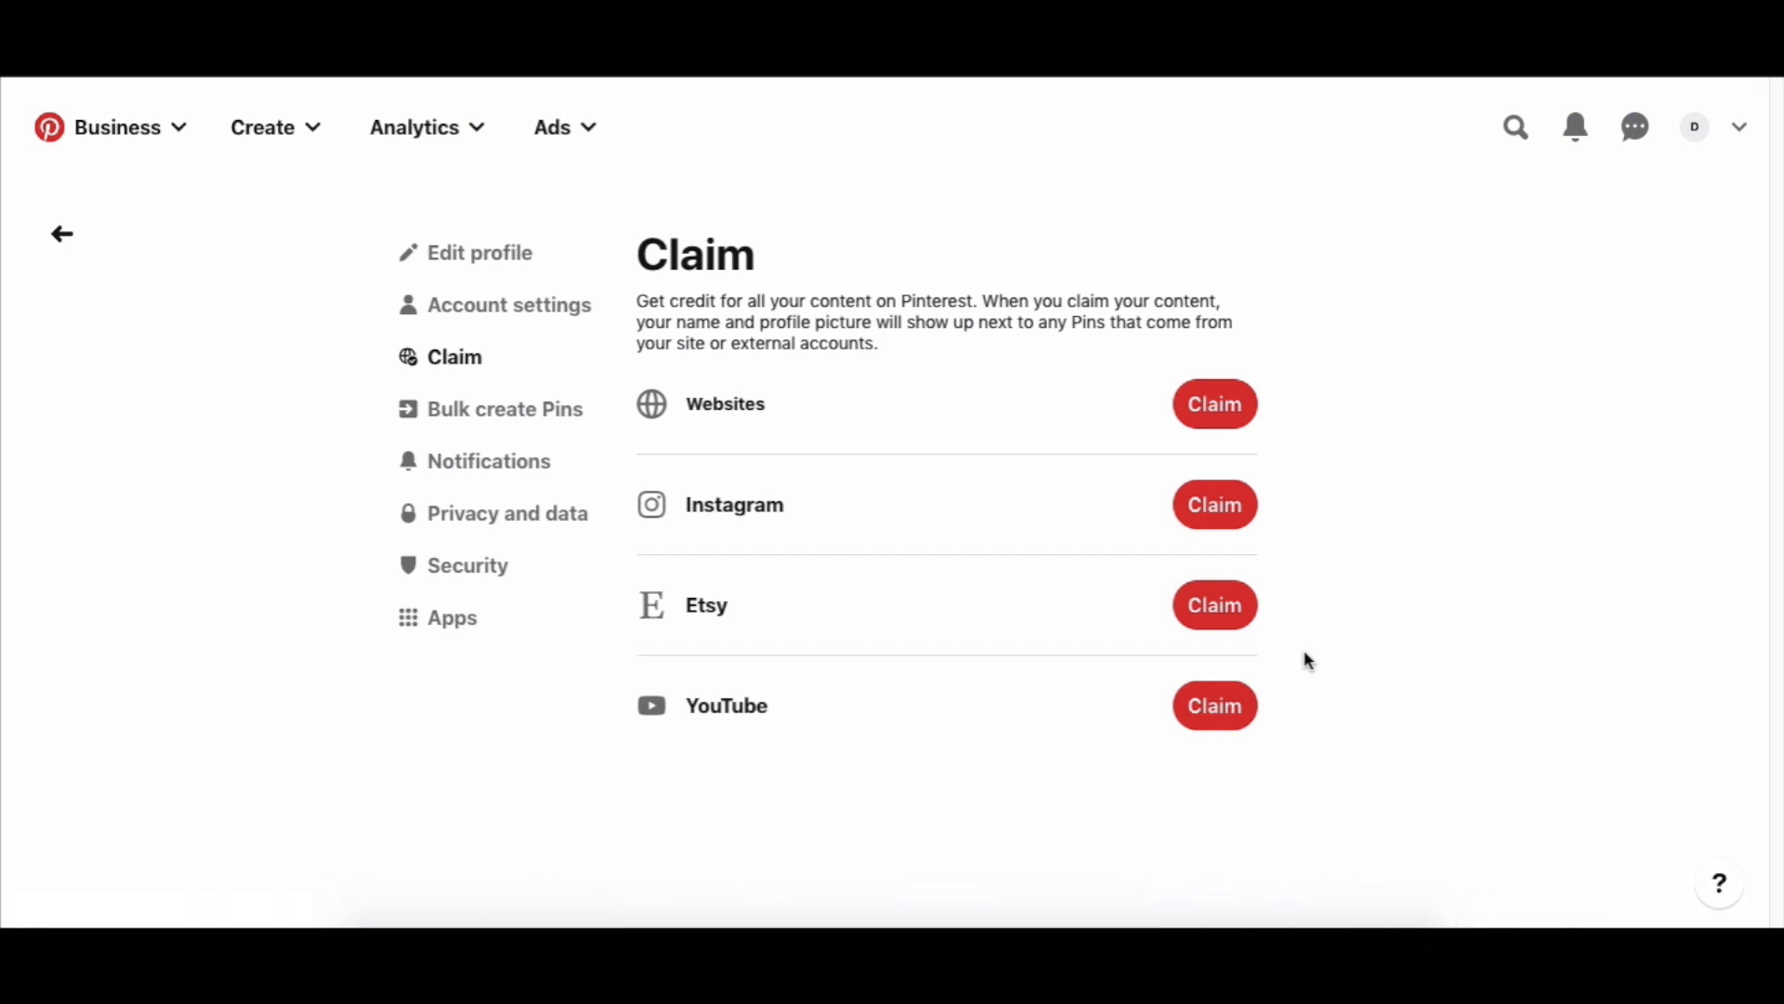
Copy the website-claim HTML verification tag, close the claim dialog, and move to Notifications settings.
click(1199, 406)
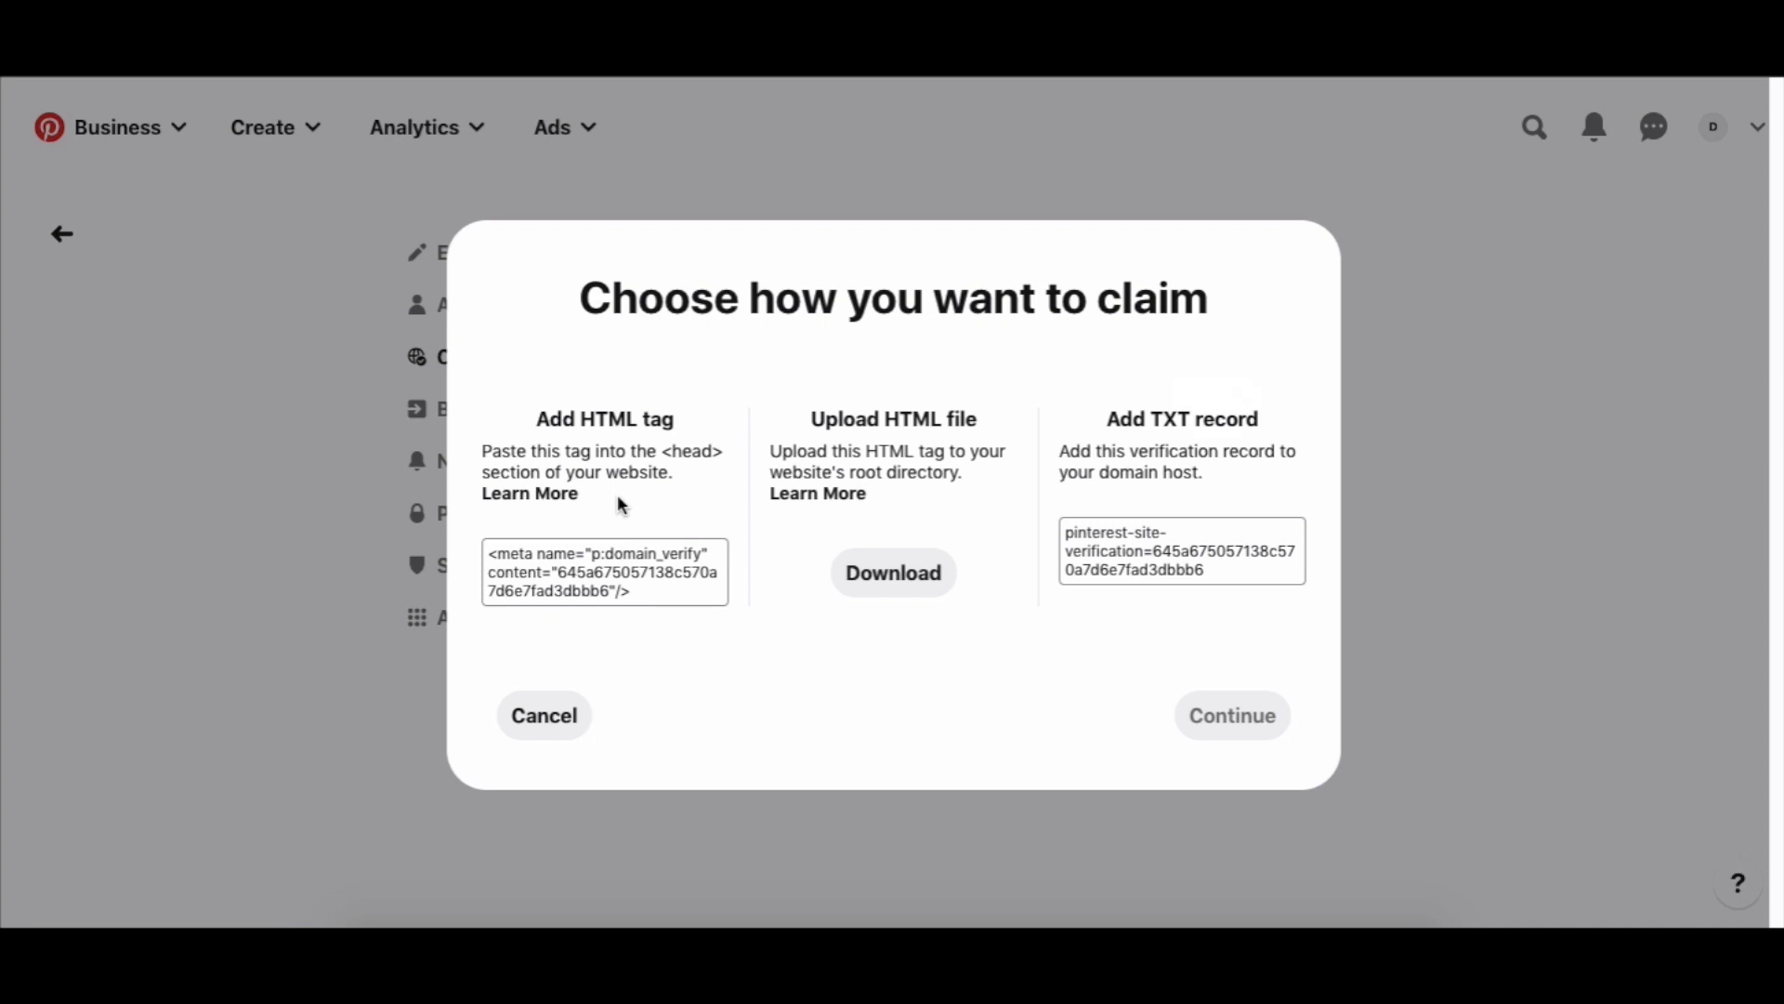
click(652, 563)
click(1532, 451)
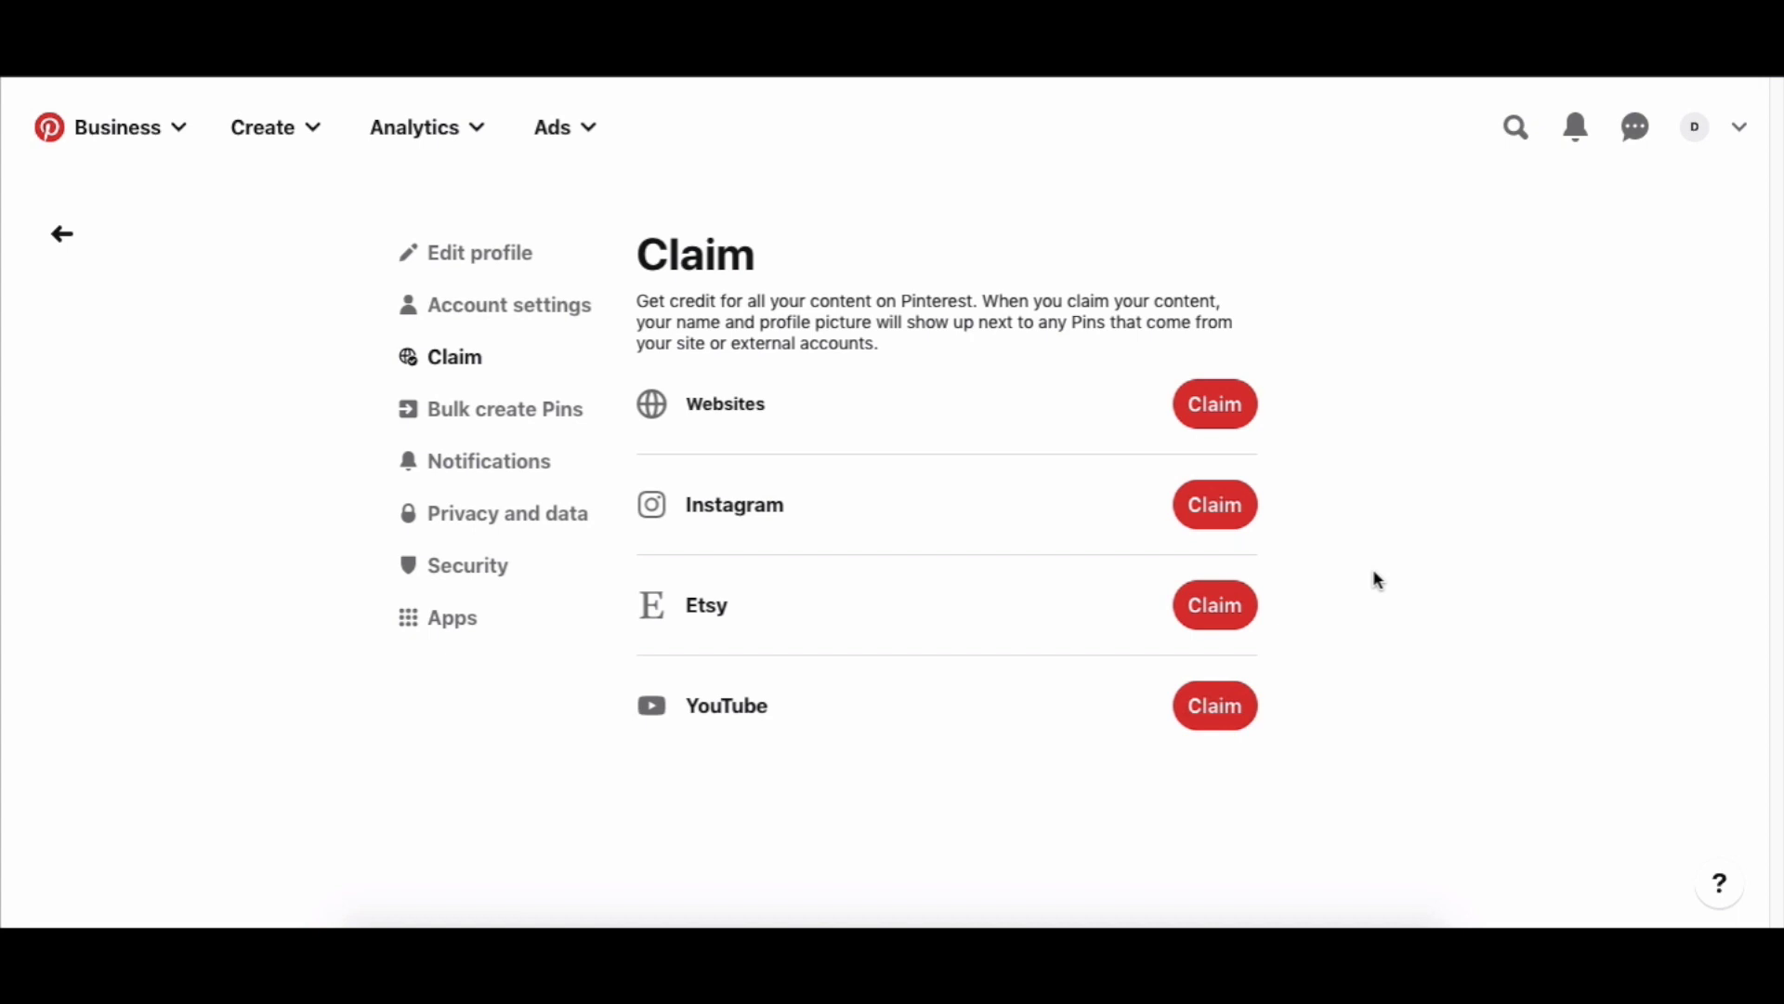
click(532, 472)
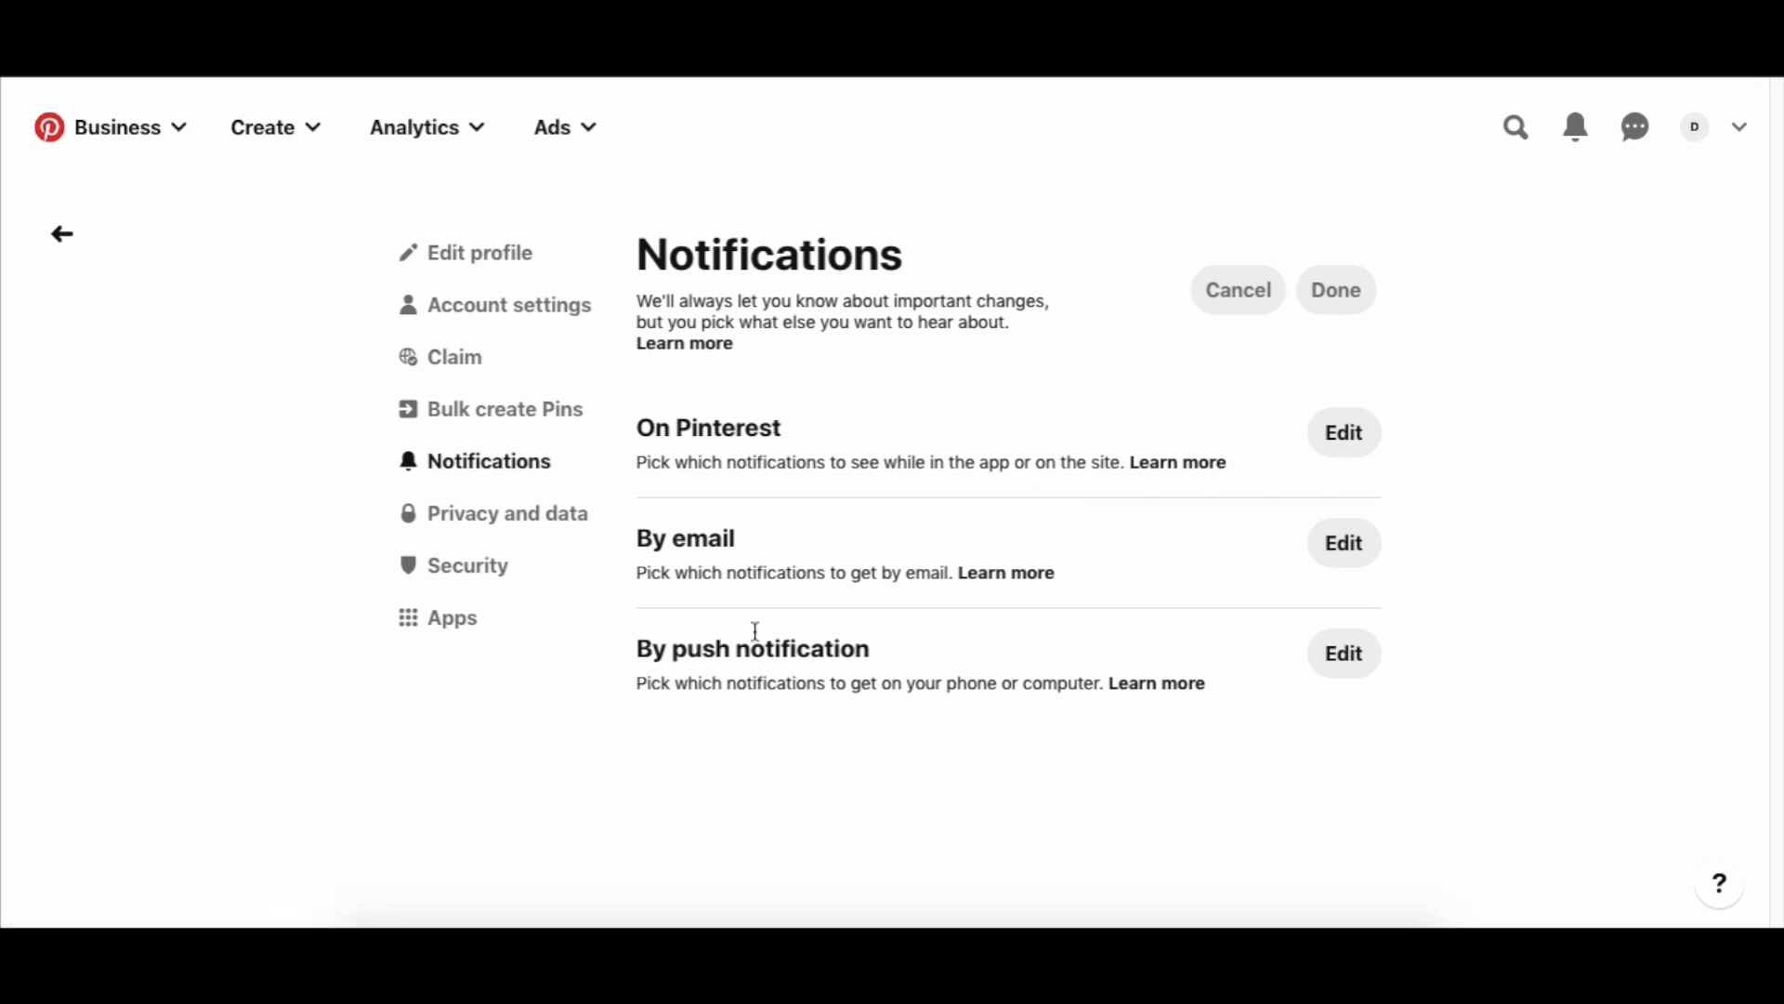
Open the Digital Empires business profile page from the top-right avatar.
click(1698, 129)
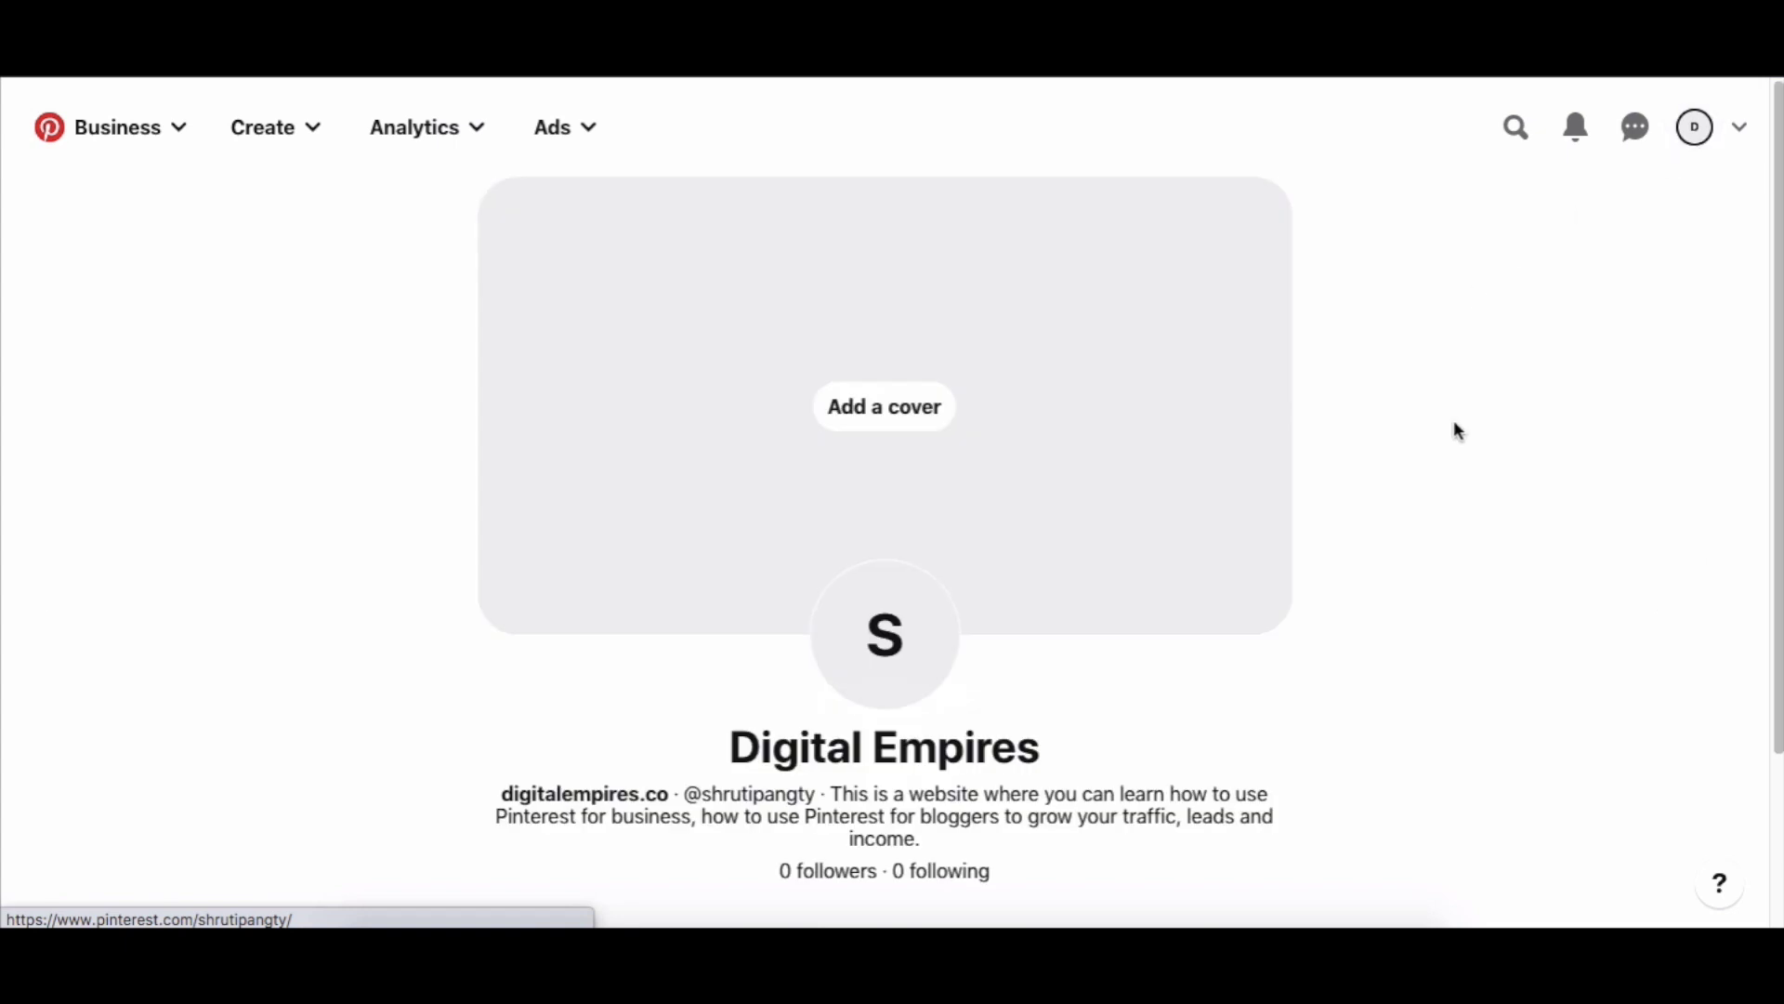
scroll(1453, 423, down, 2)
scroll(1454, 422, up, 2)
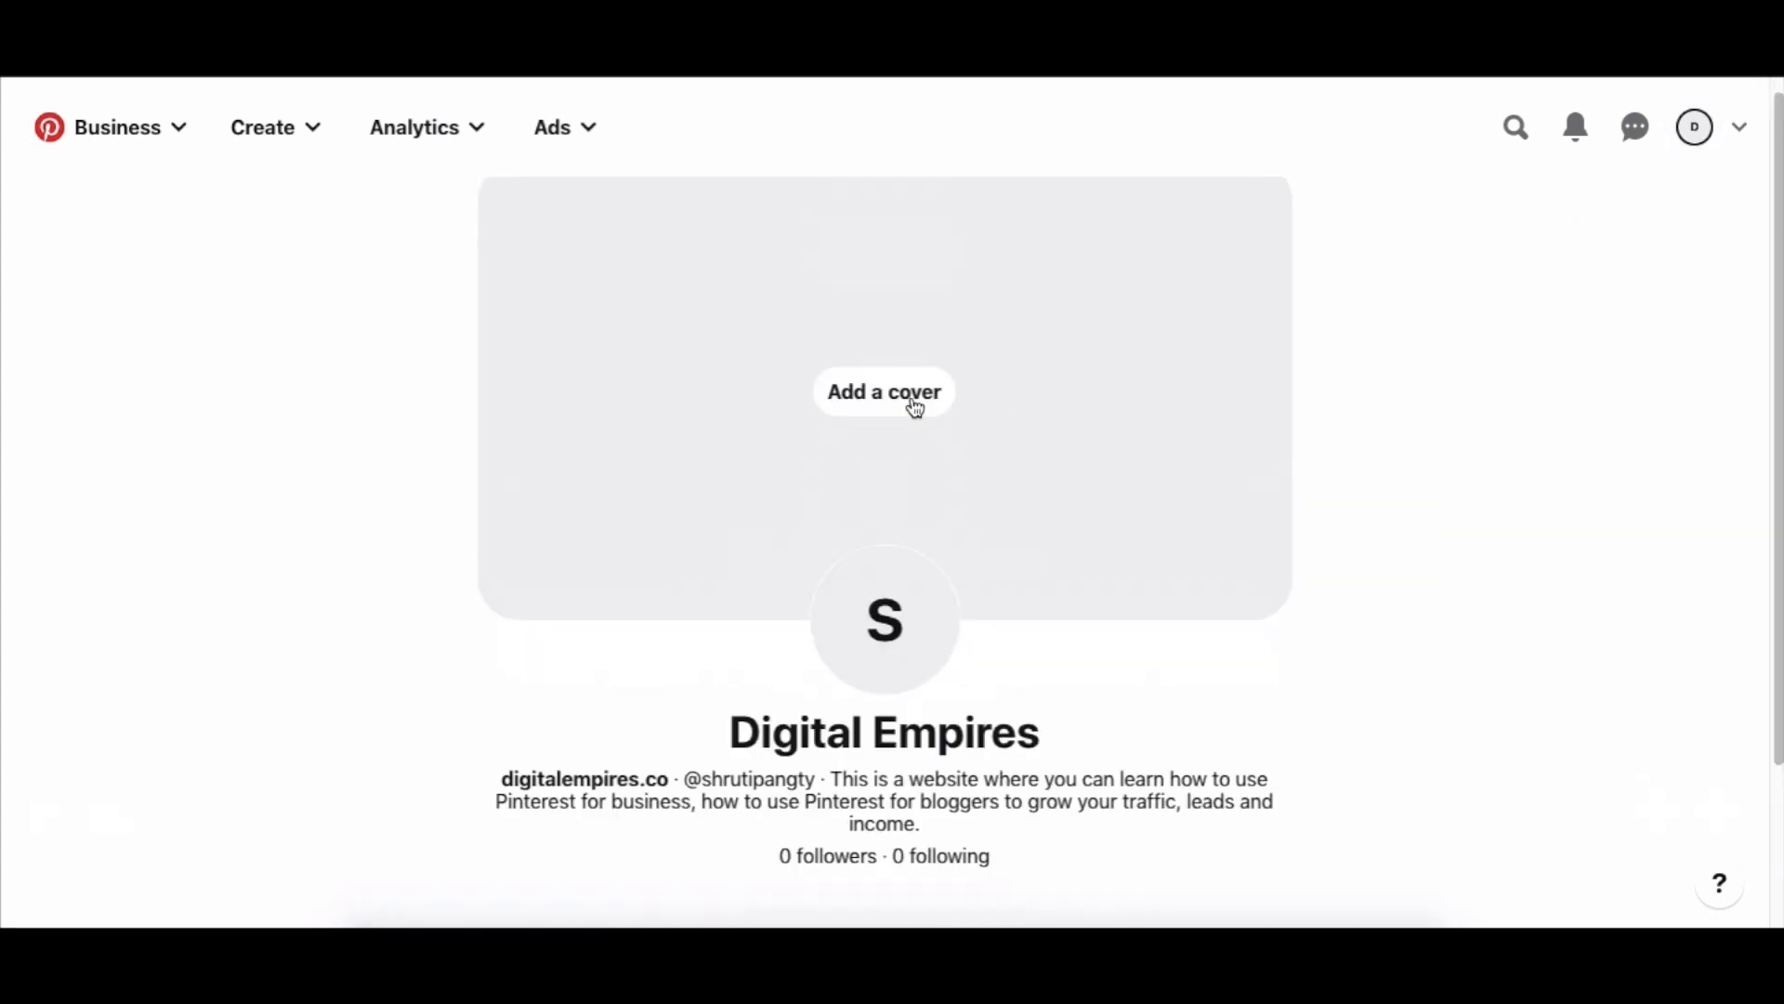
click(832, 399)
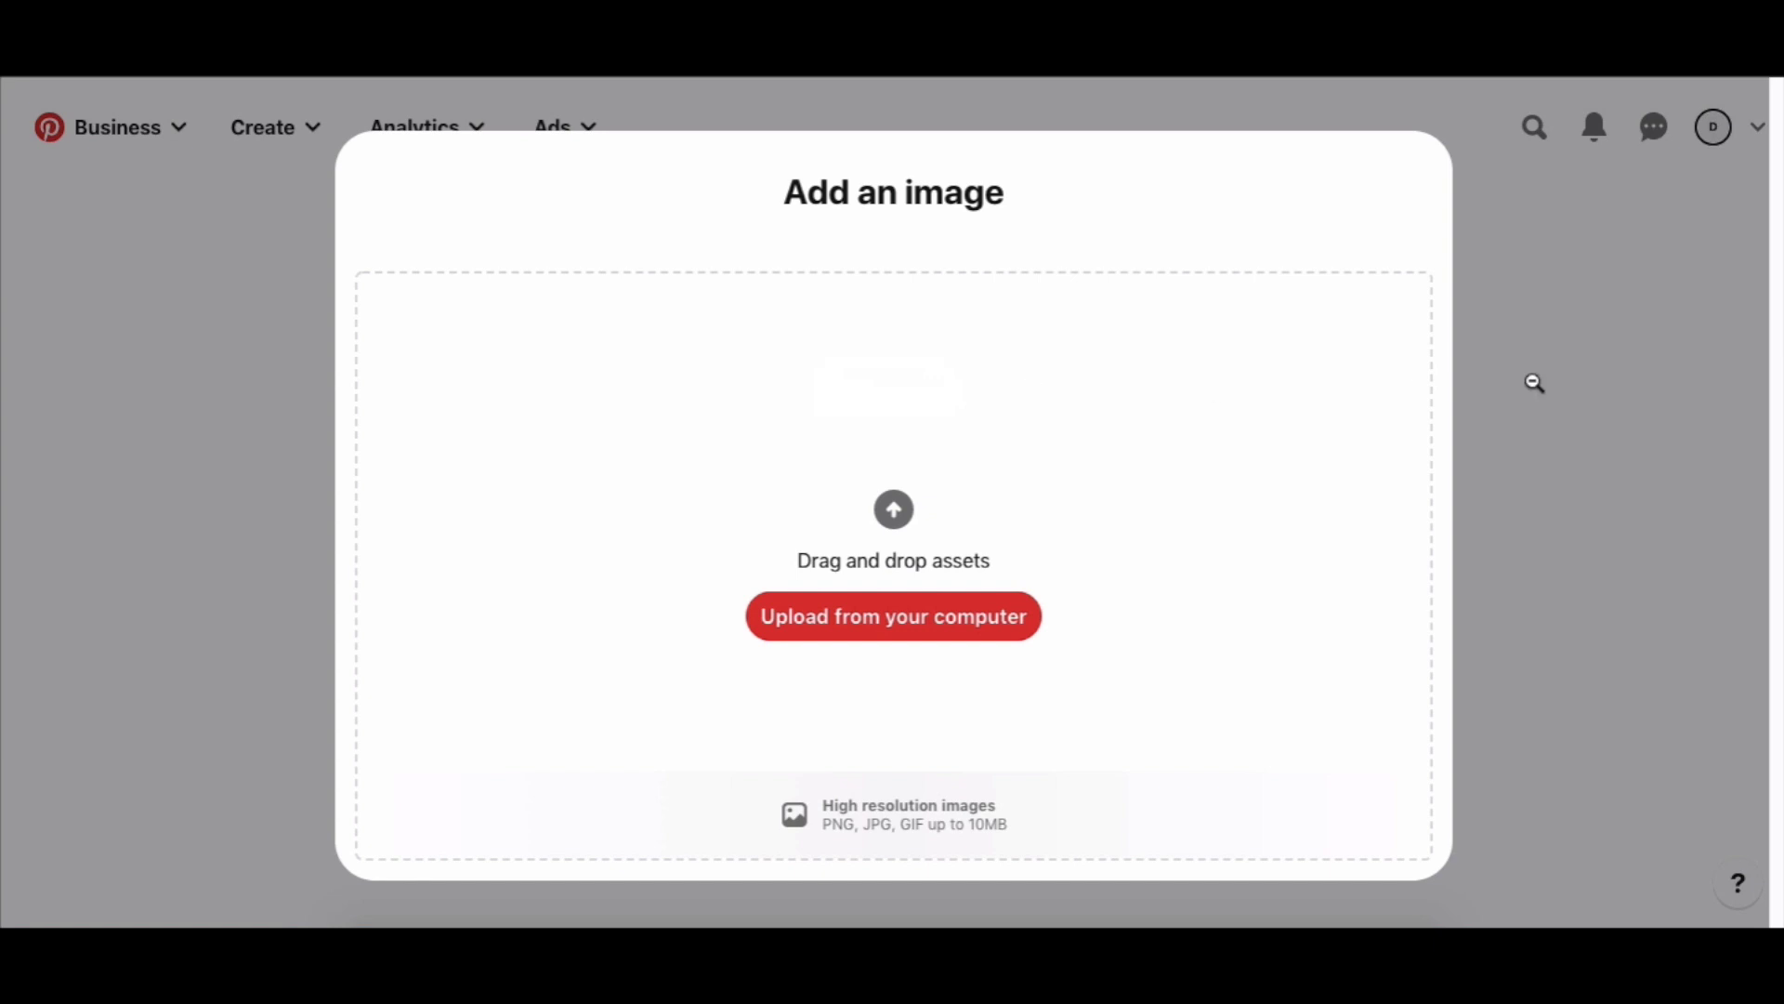
click(1531, 381)
scroll(1453, 392, down, 2)
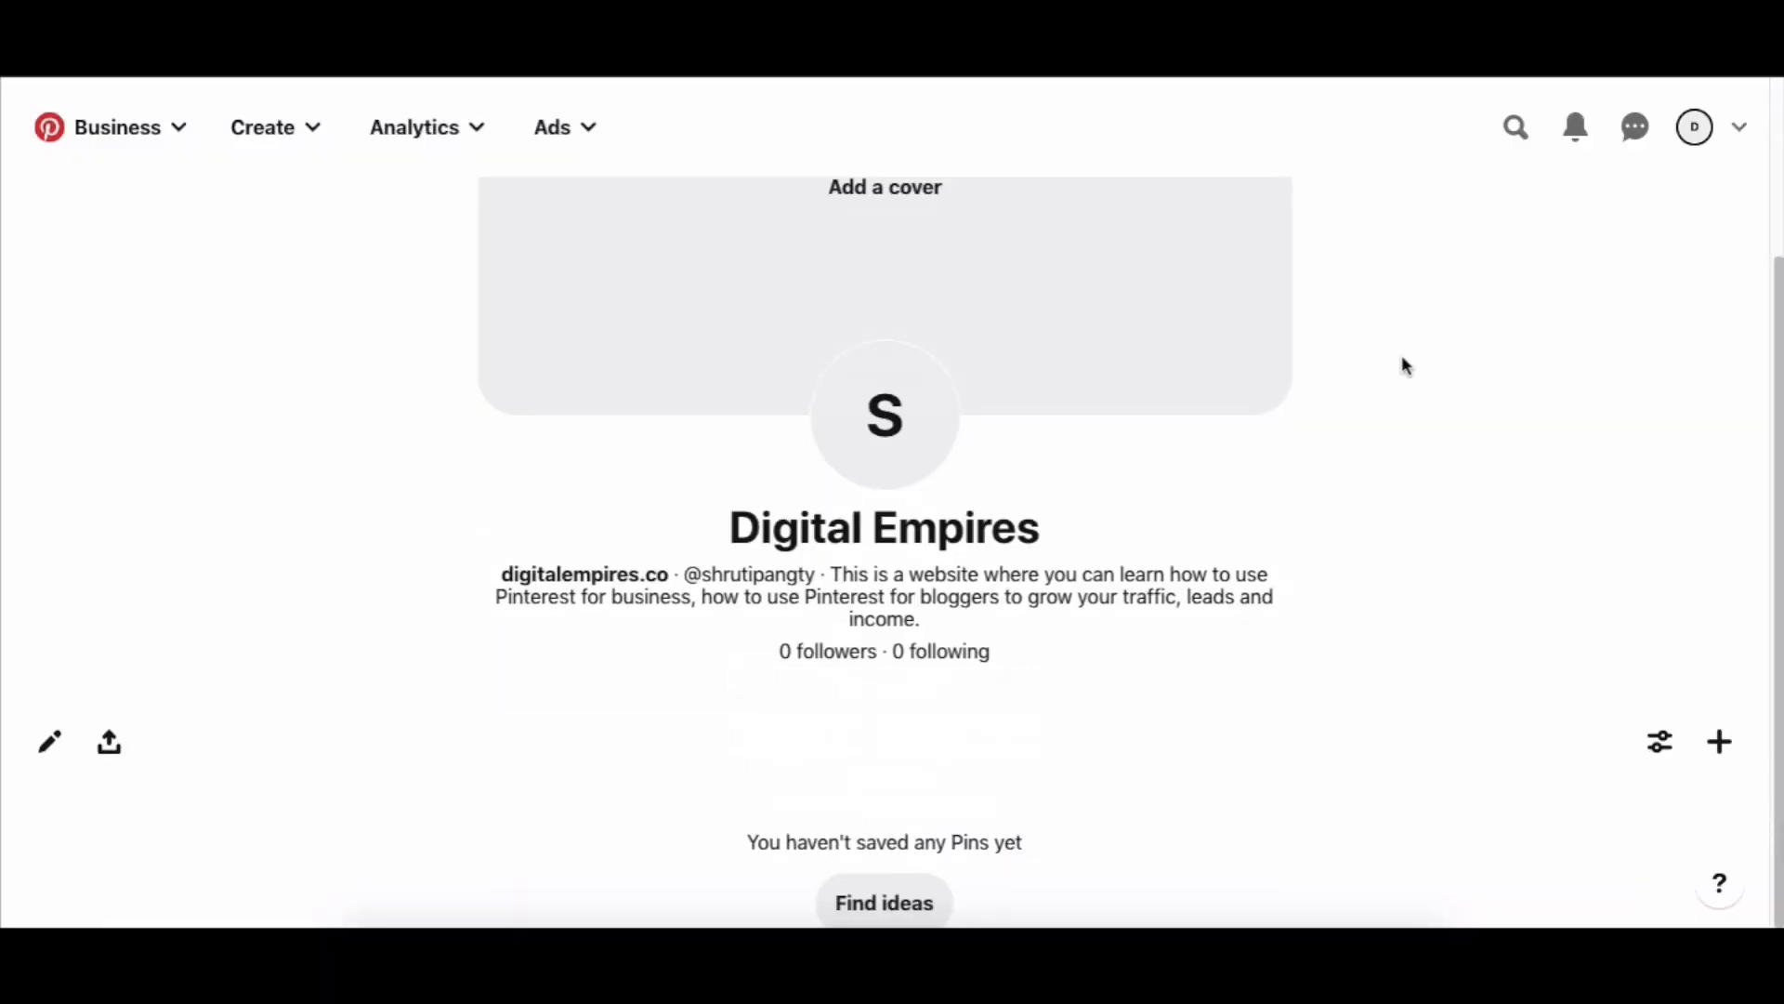
scroll(1087, 485, up, 2)
scroll(926, 418, down, 2)
drag(830, 574, 1167, 636)
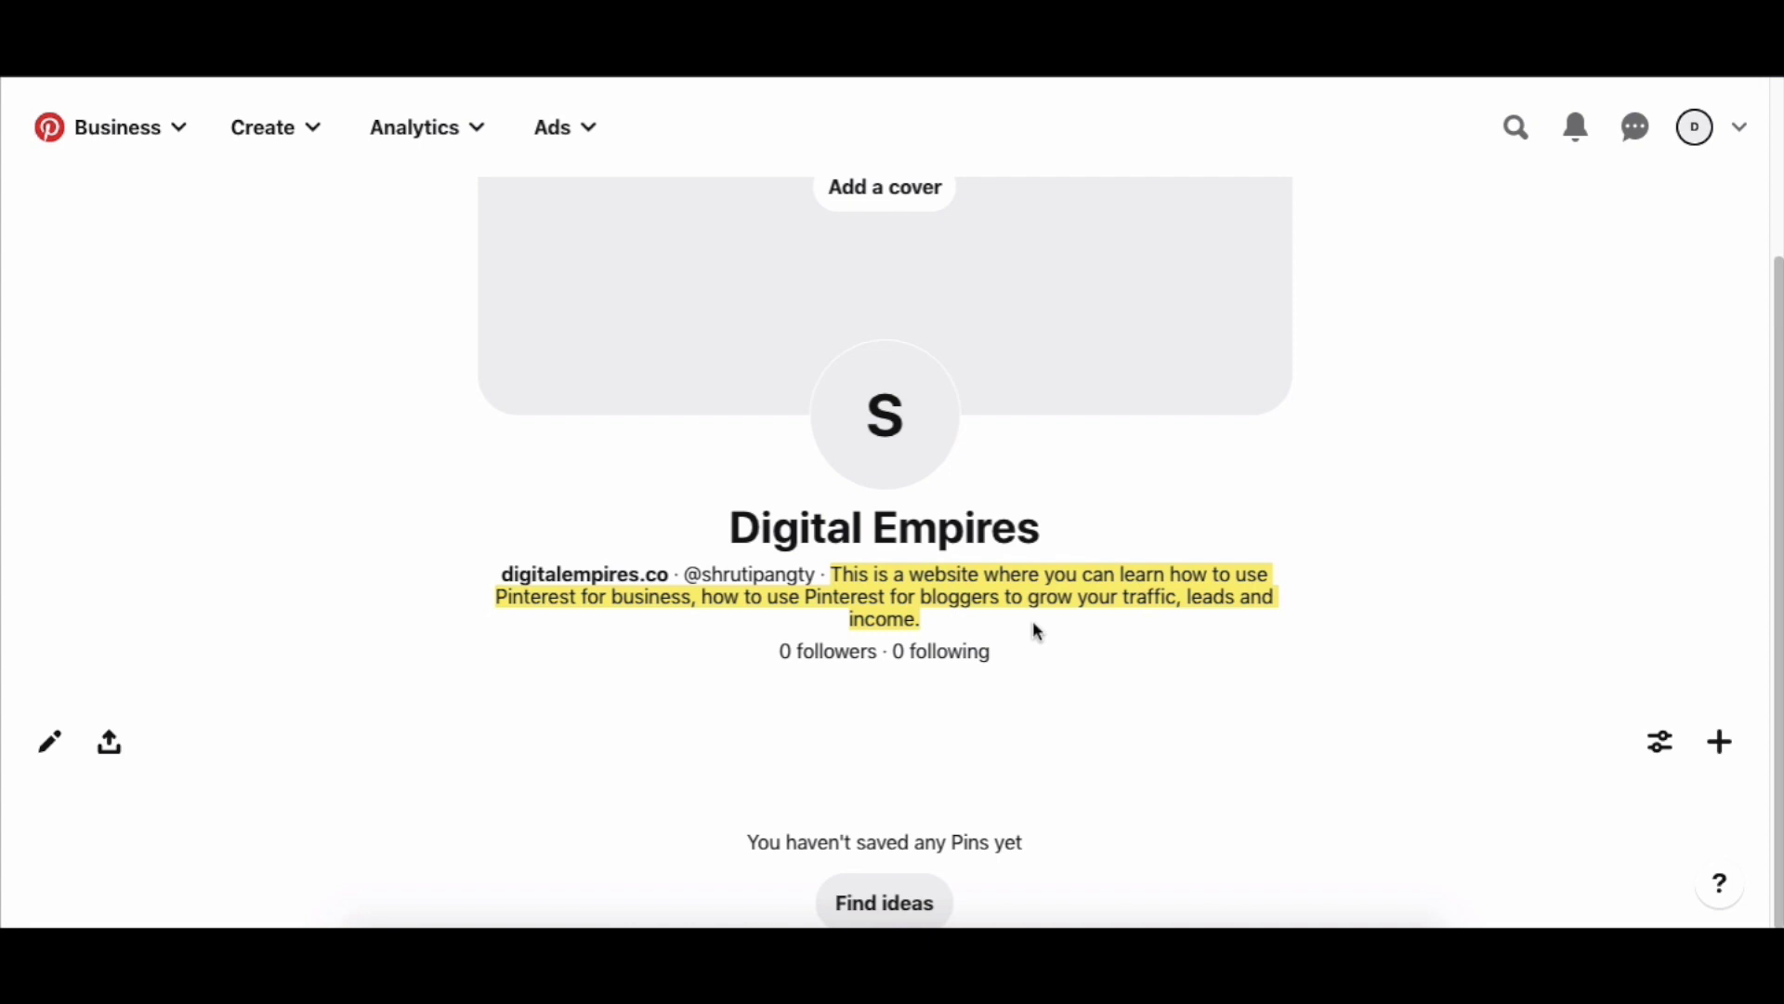
drag(685, 573, 828, 581)
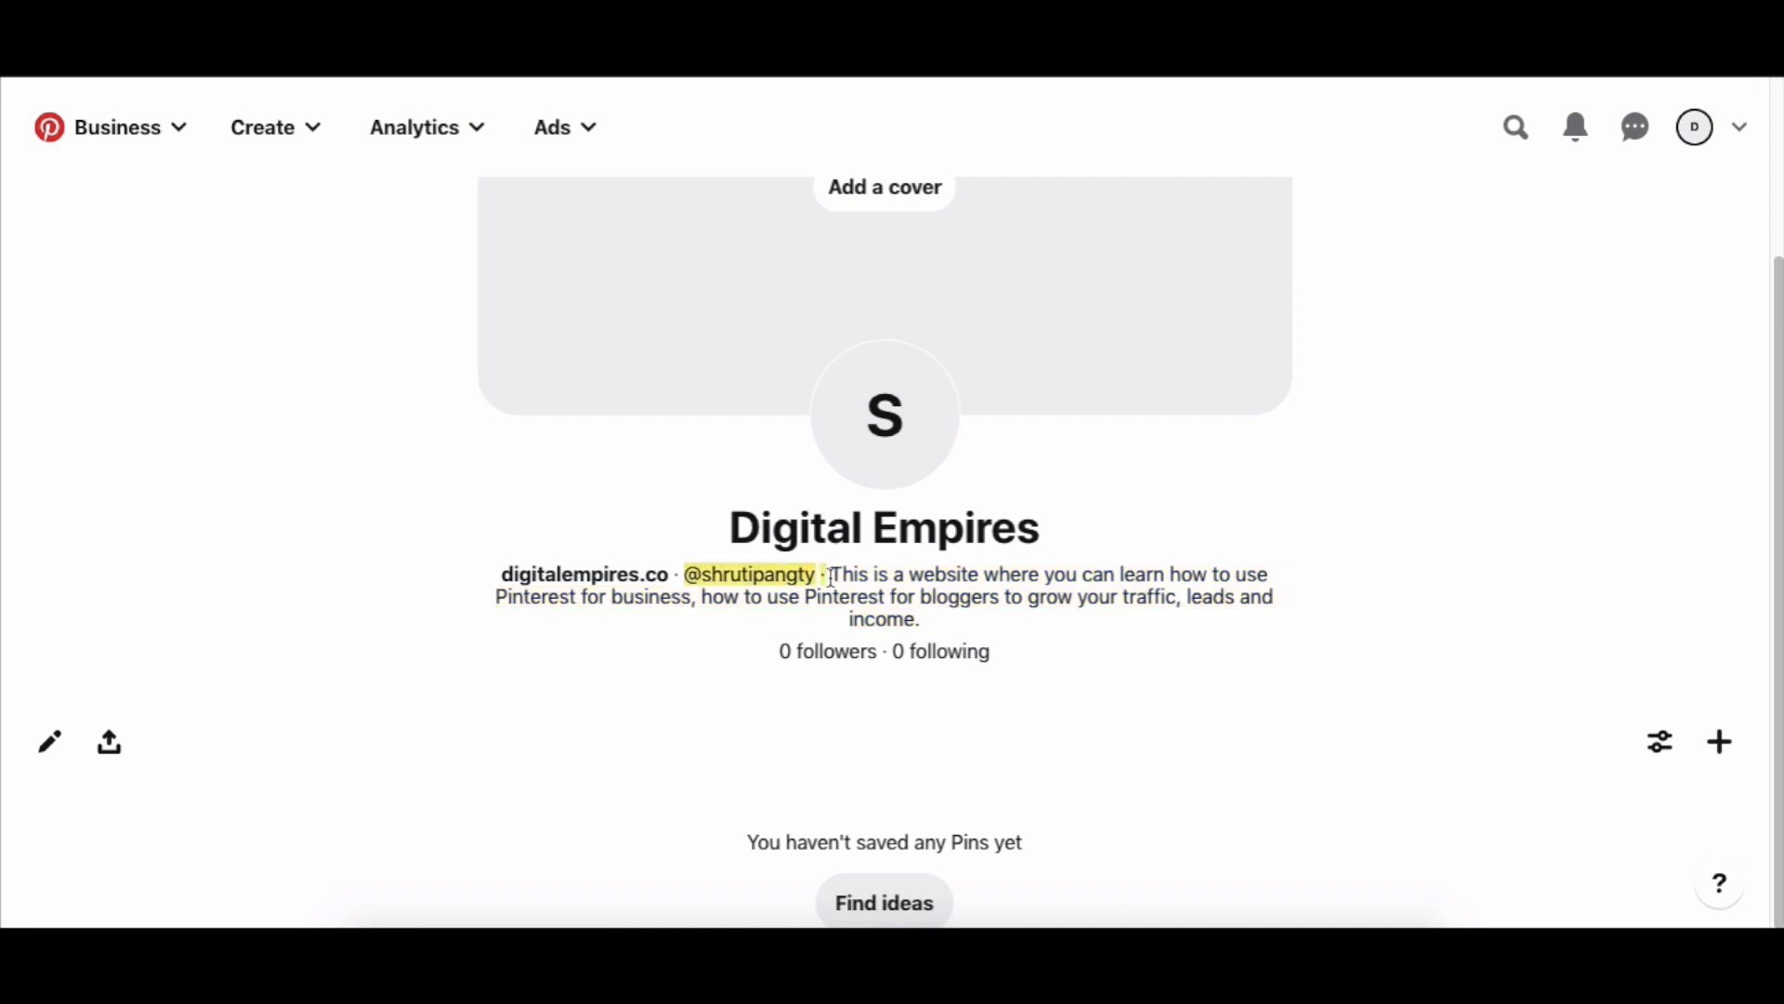
drag(673, 577, 502, 577)
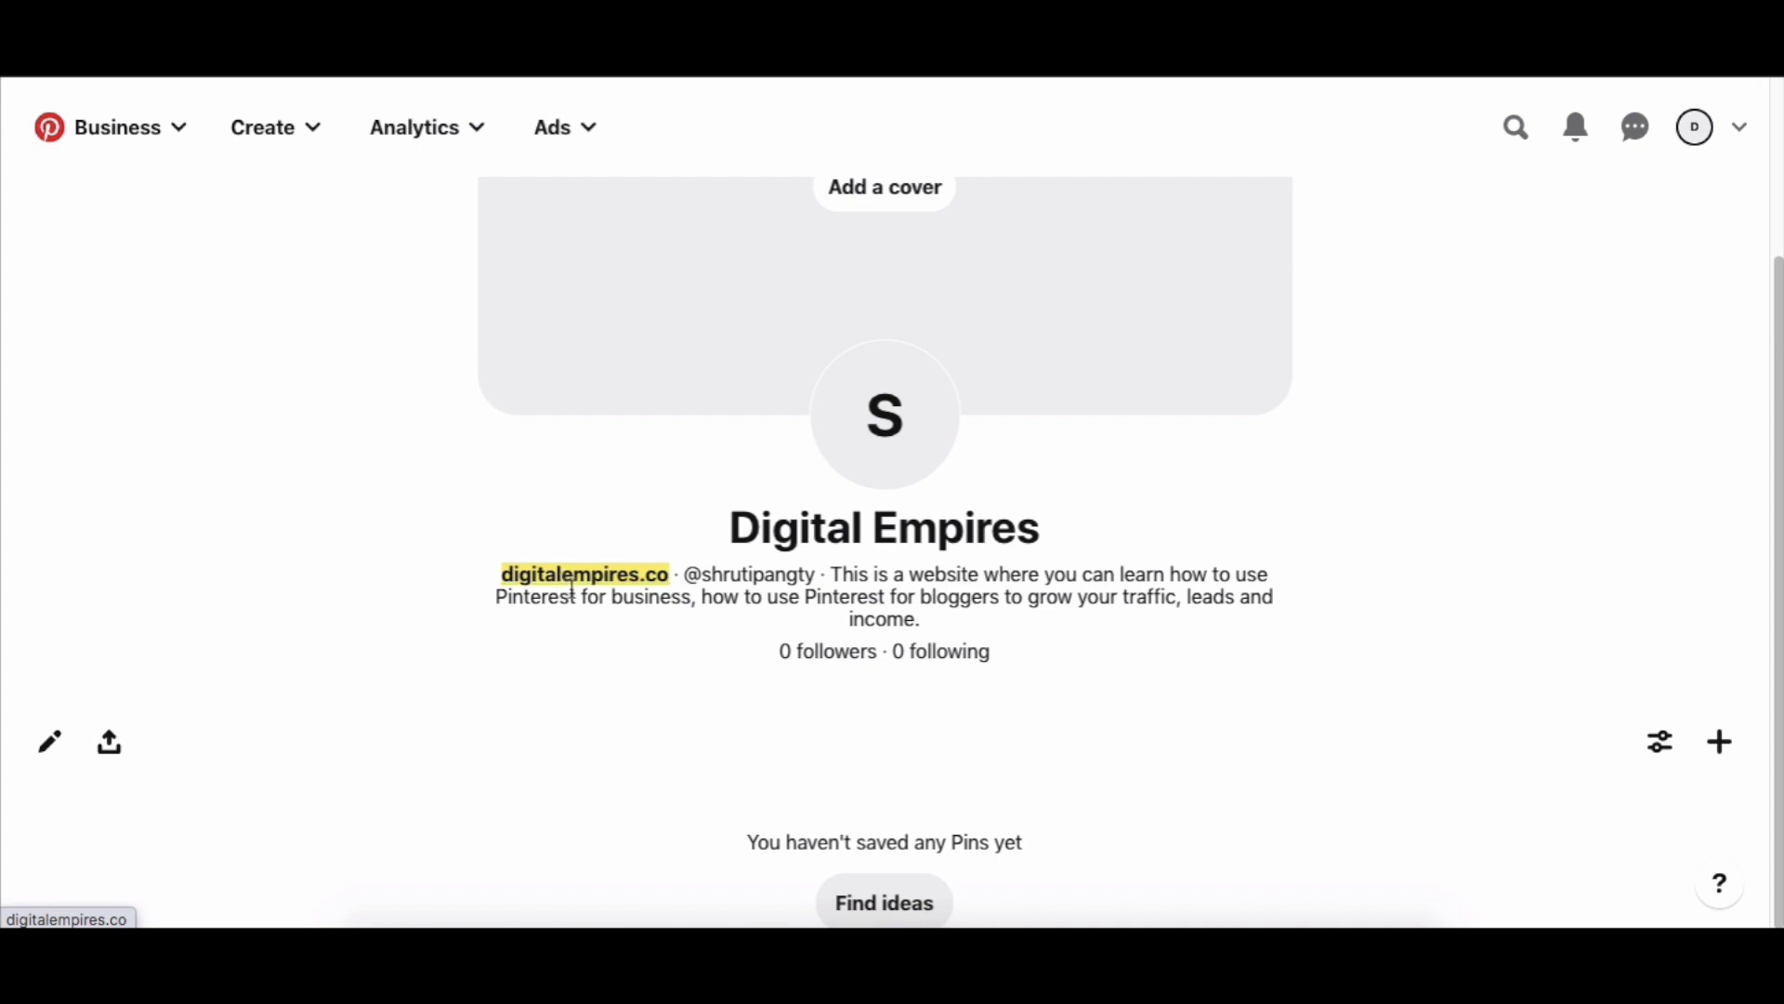
click(434, 544)
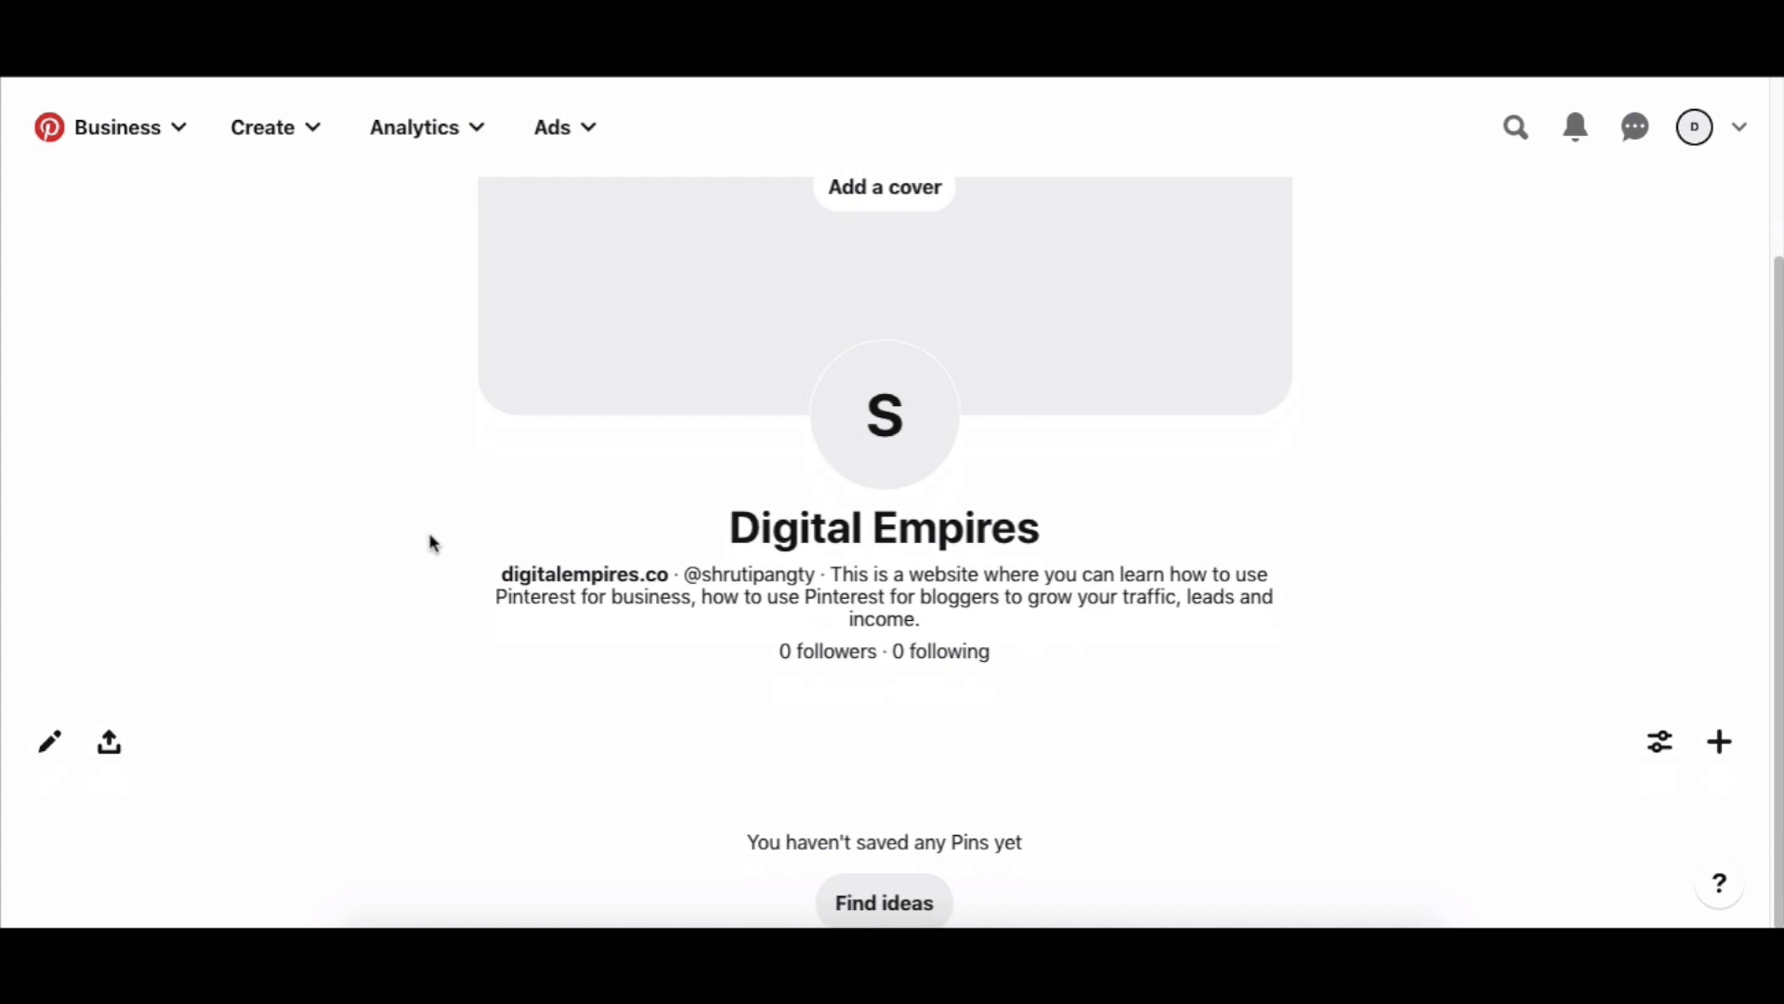
scroll(434, 544, up, 1)
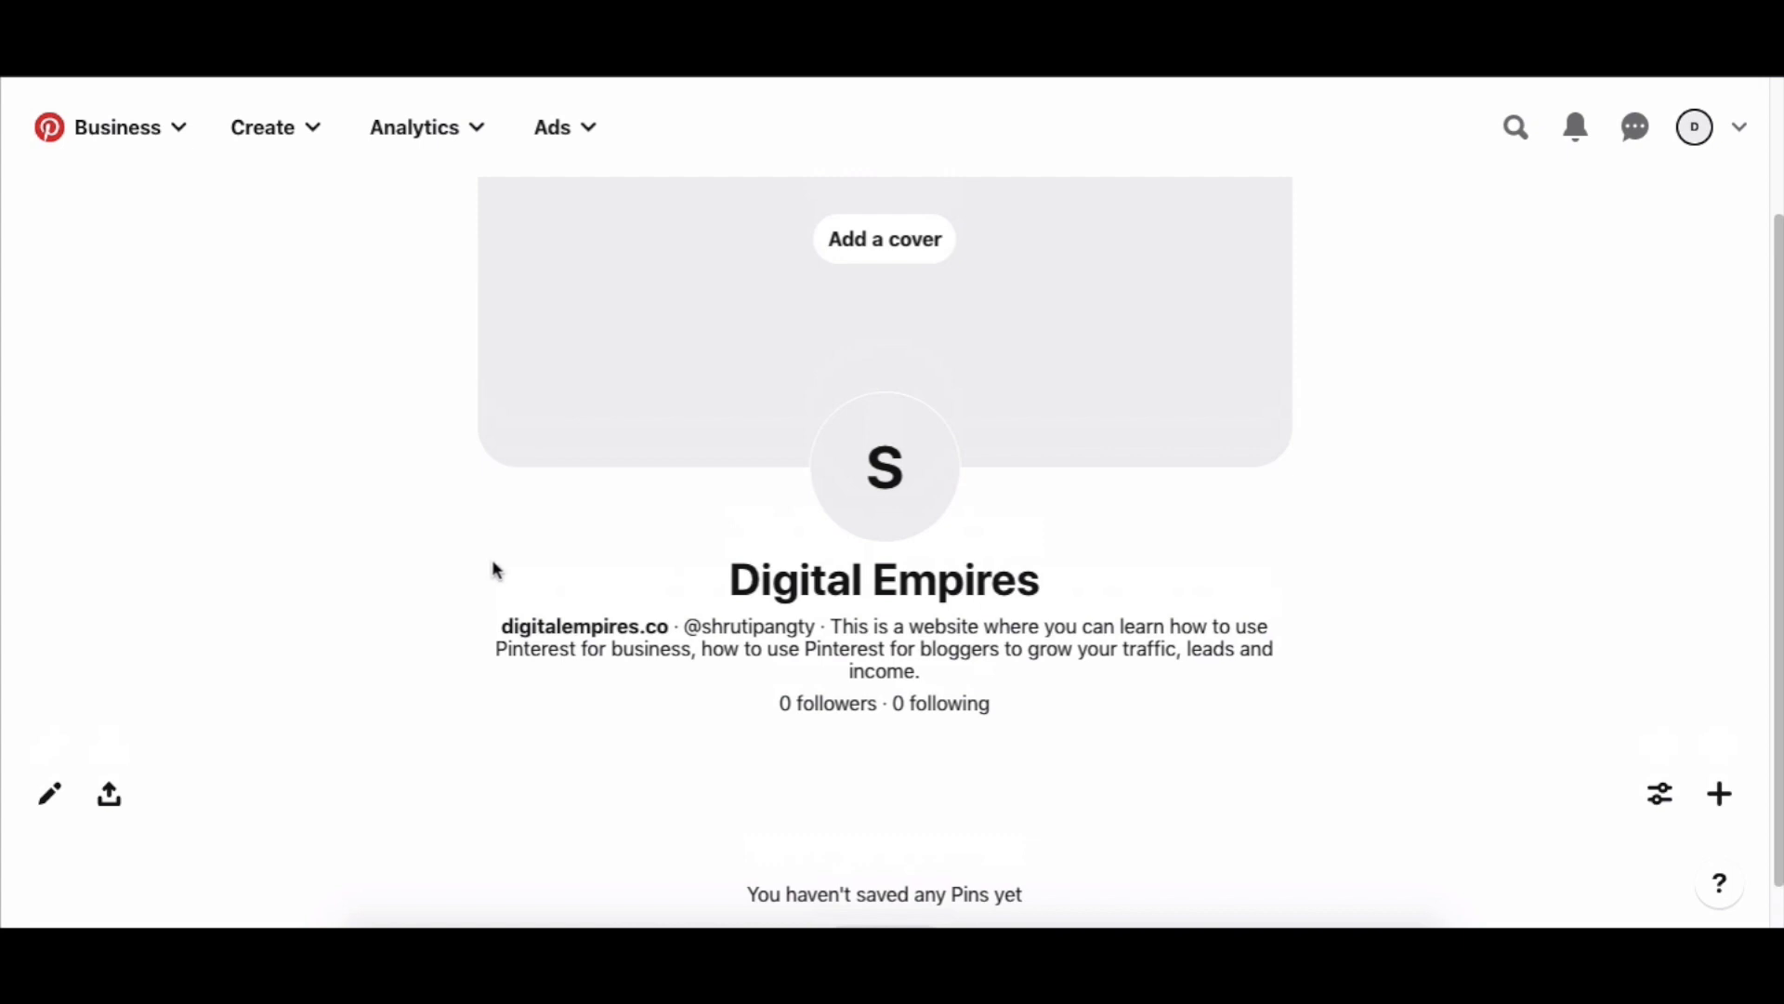
Create a new board named 'Pinterest Tips' and skip the Save some pins prompt.
click(1720, 794)
click(1531, 833)
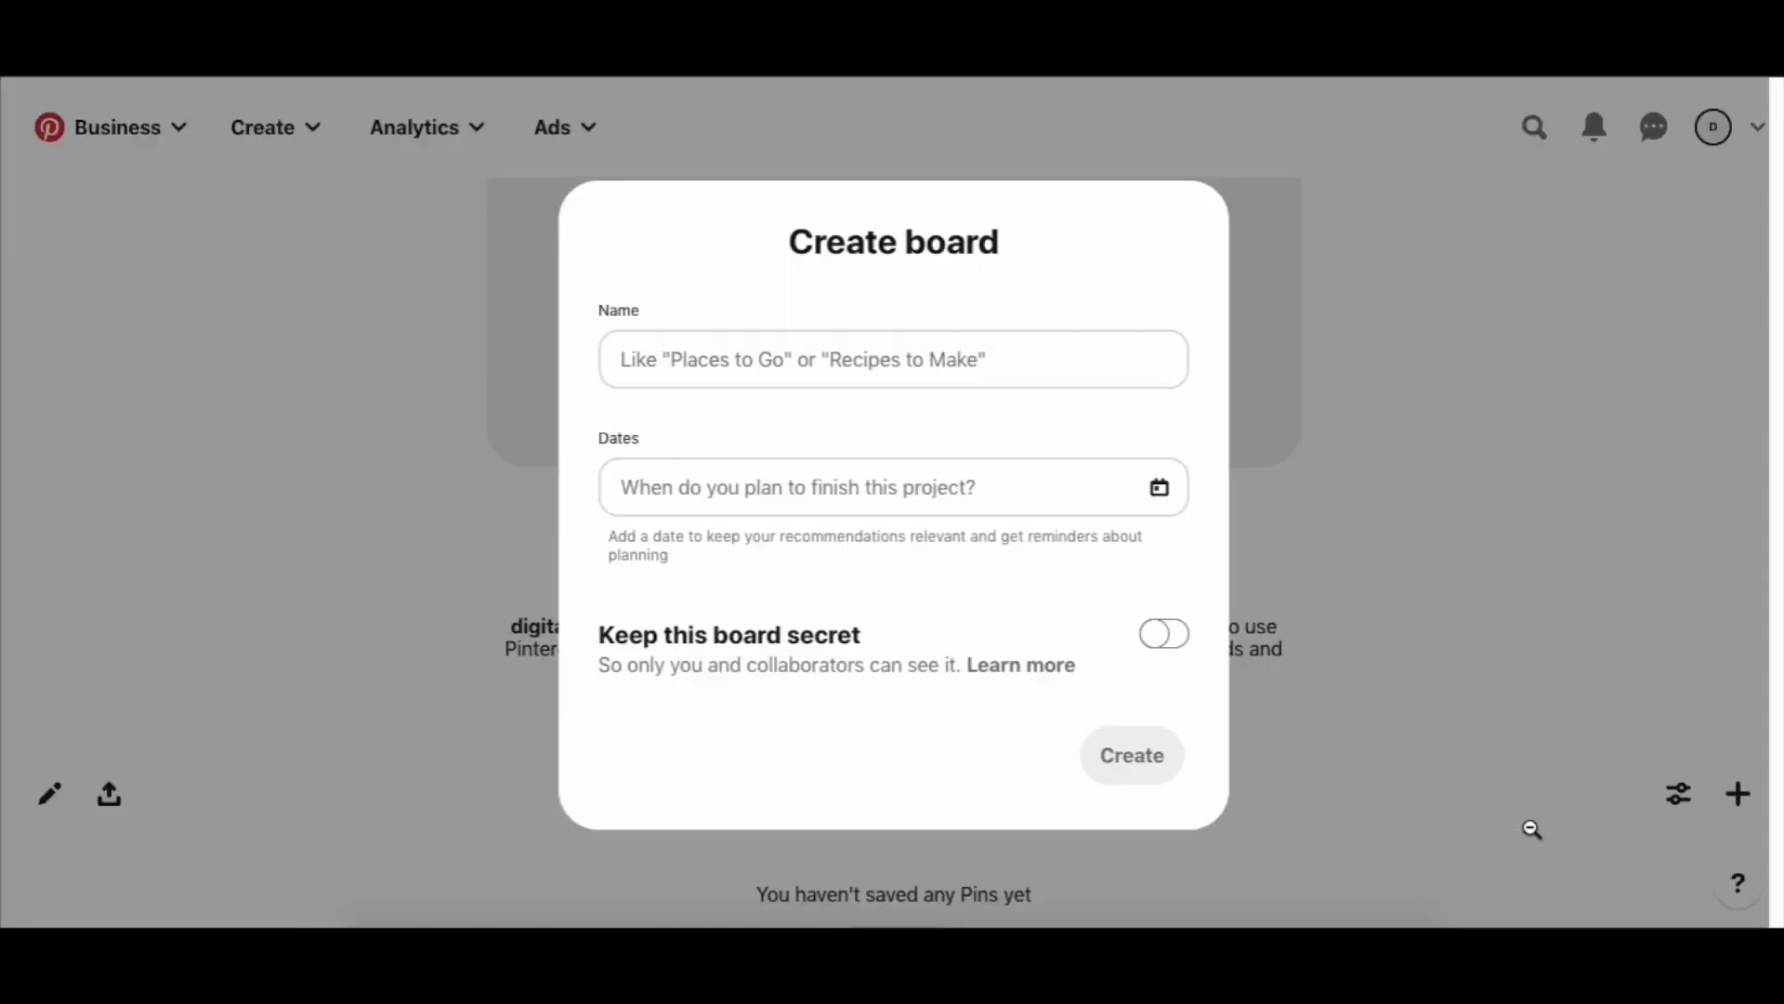
click(818, 373)
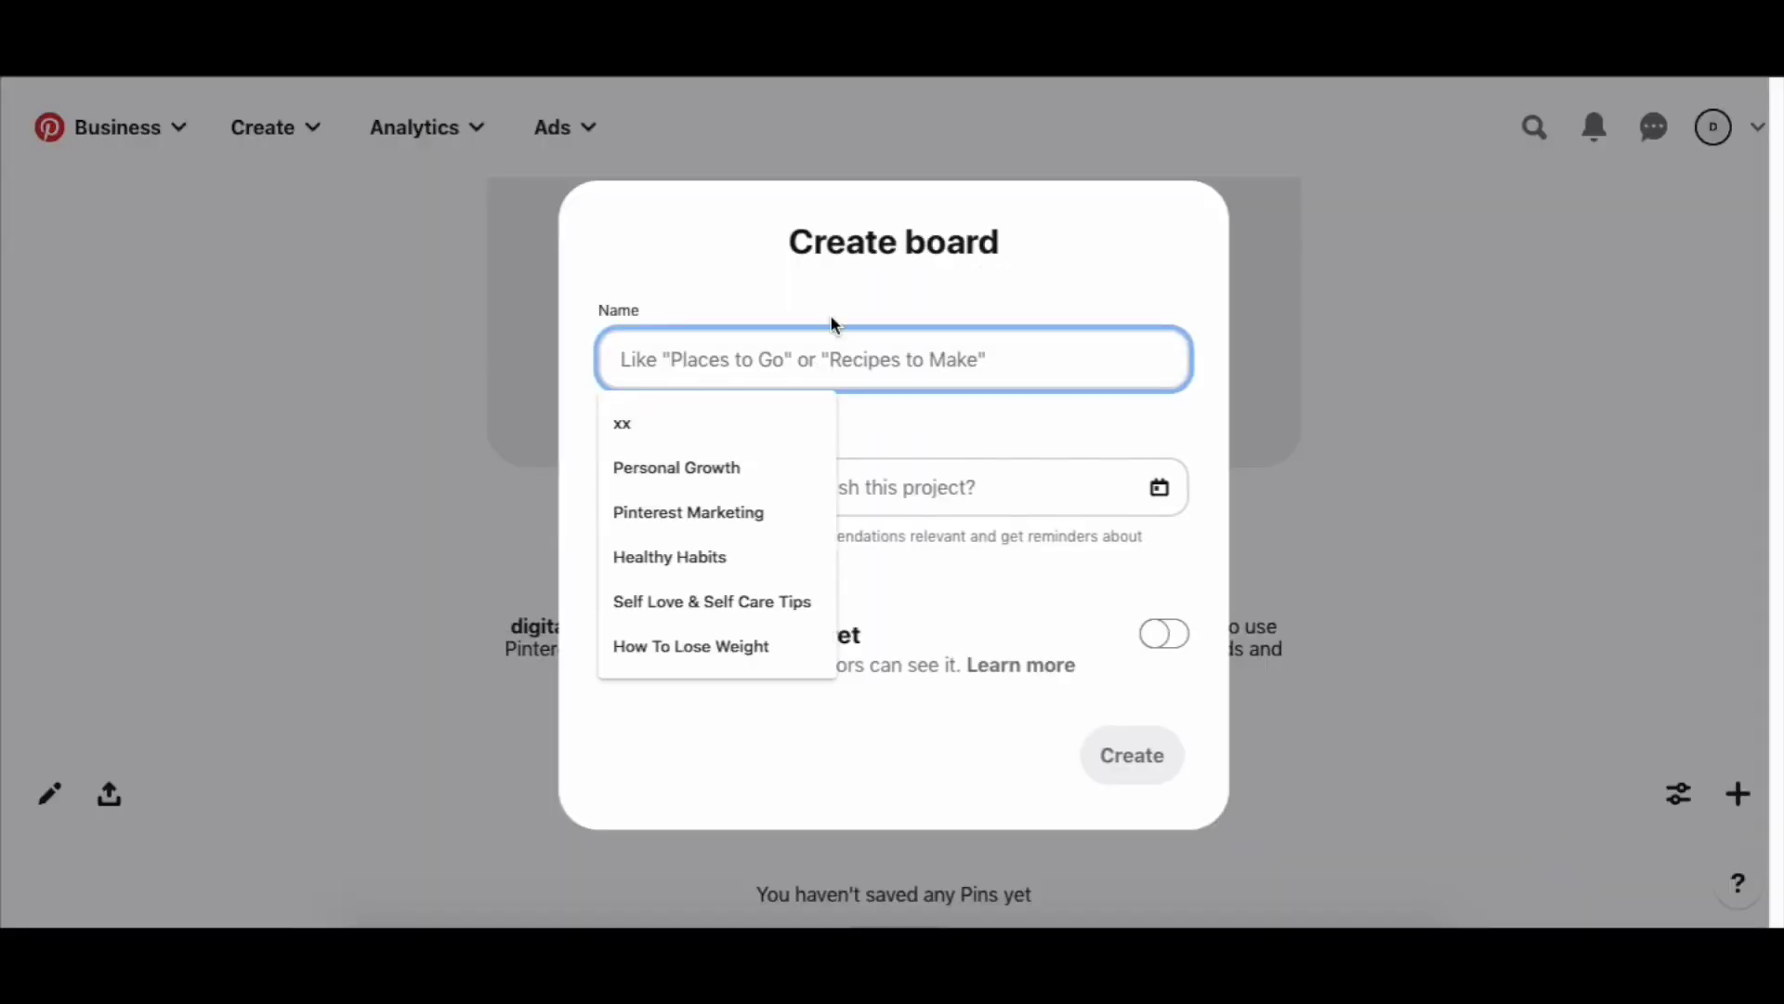
click(857, 353)
text(Pi)
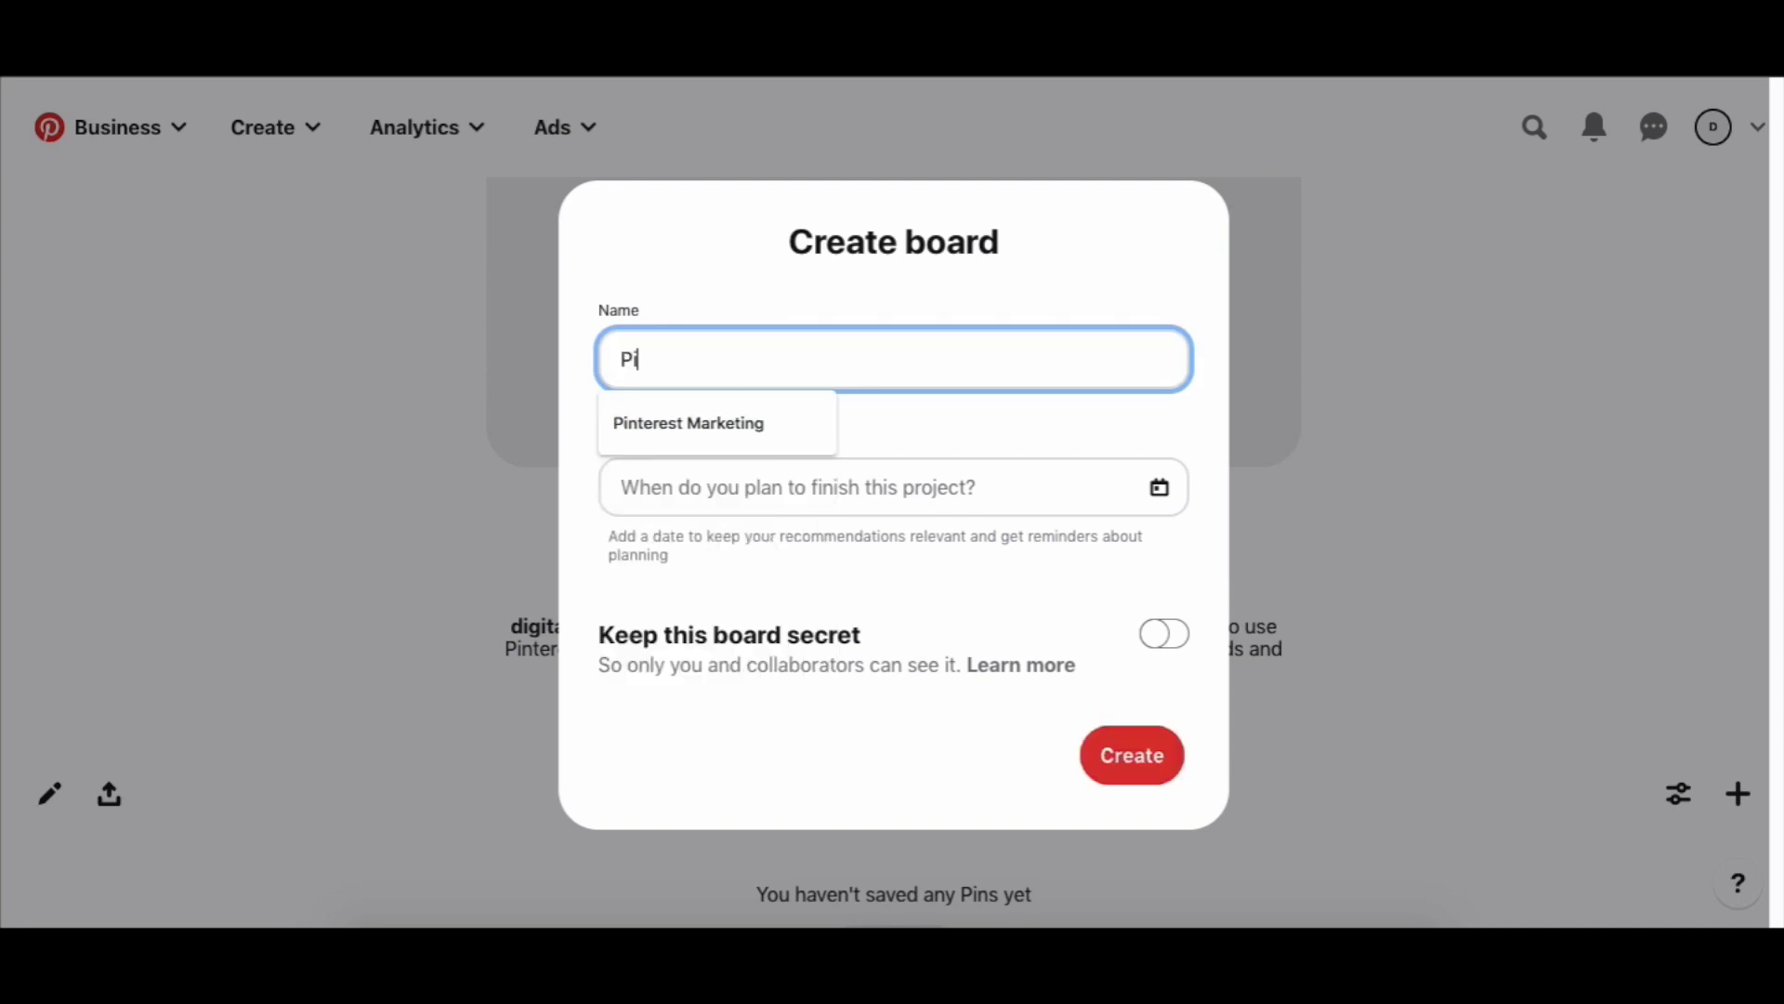
text(nterest Tips)
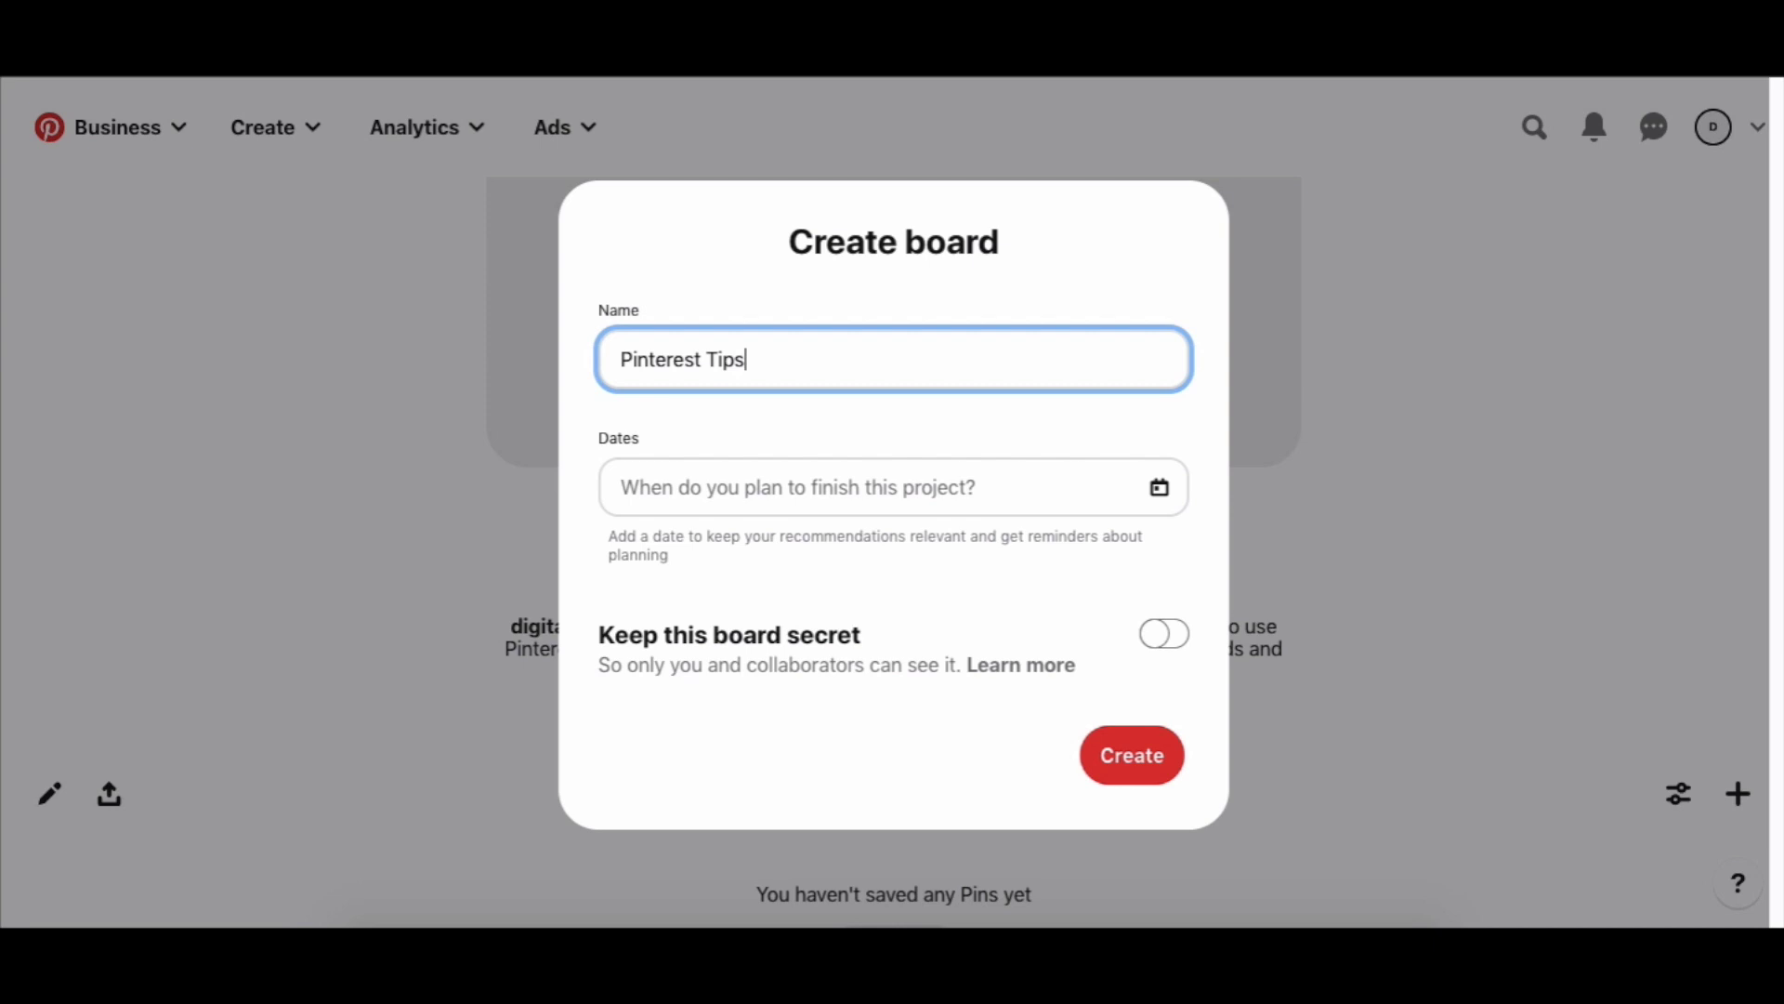
click(1159, 767)
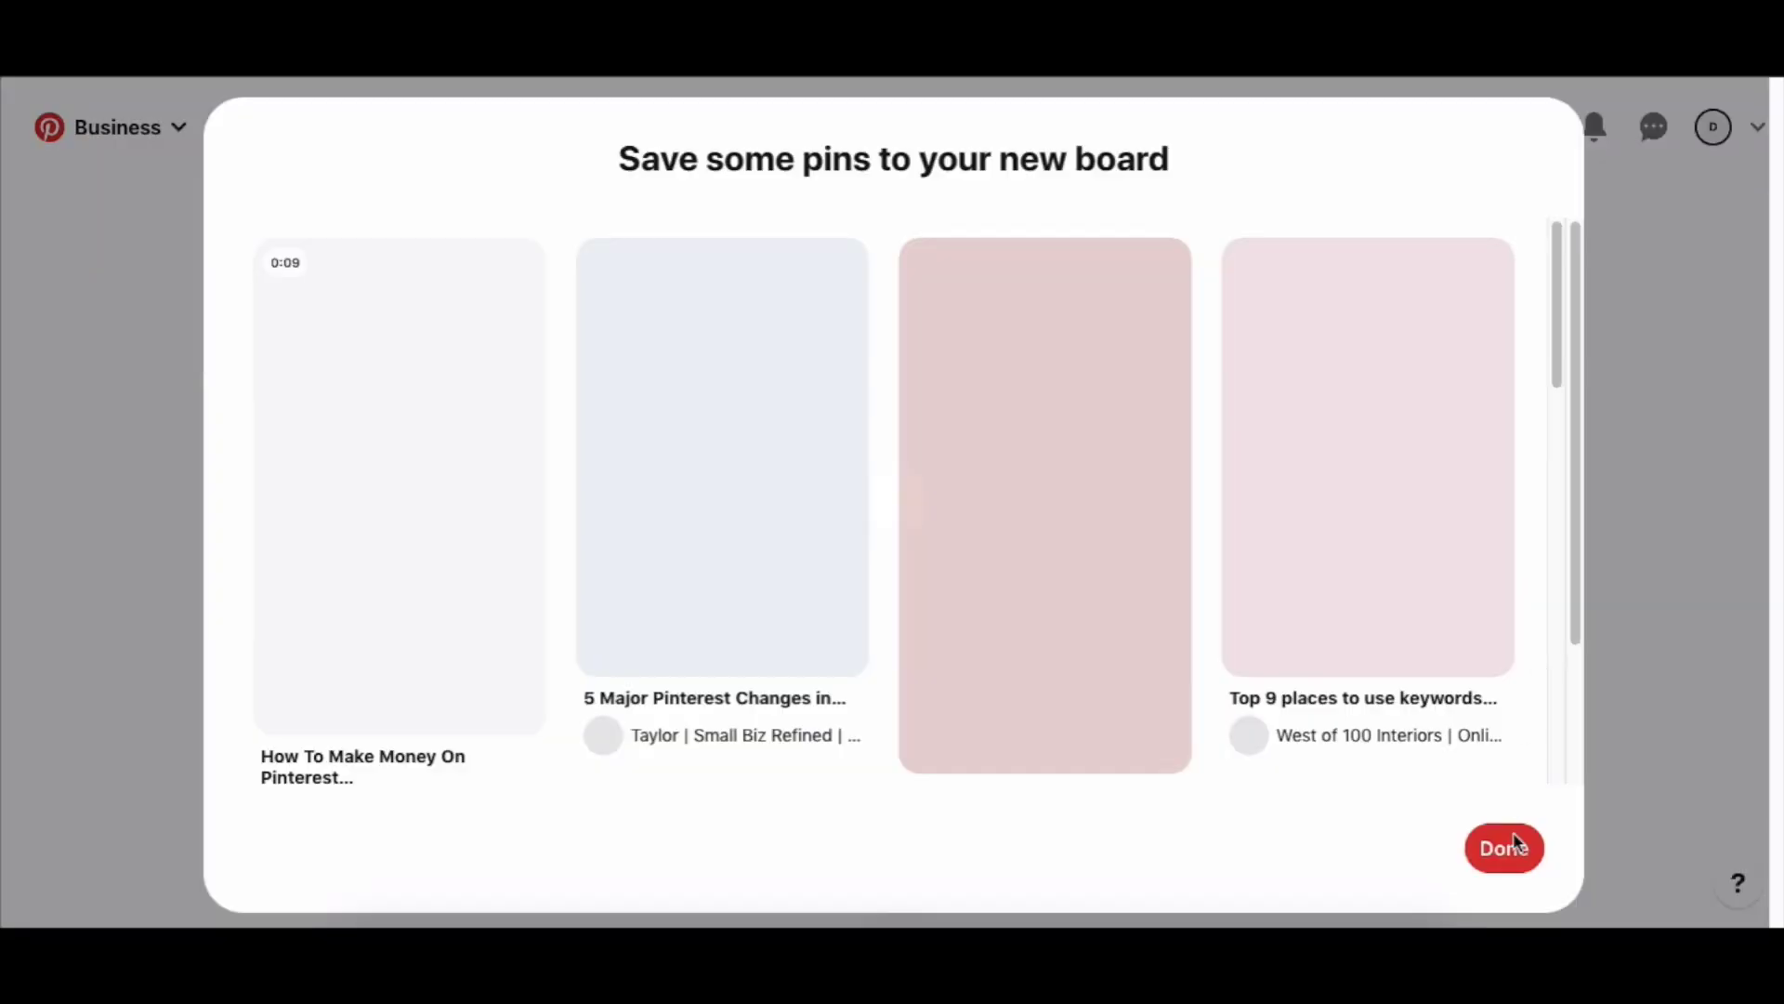
click(1511, 840)
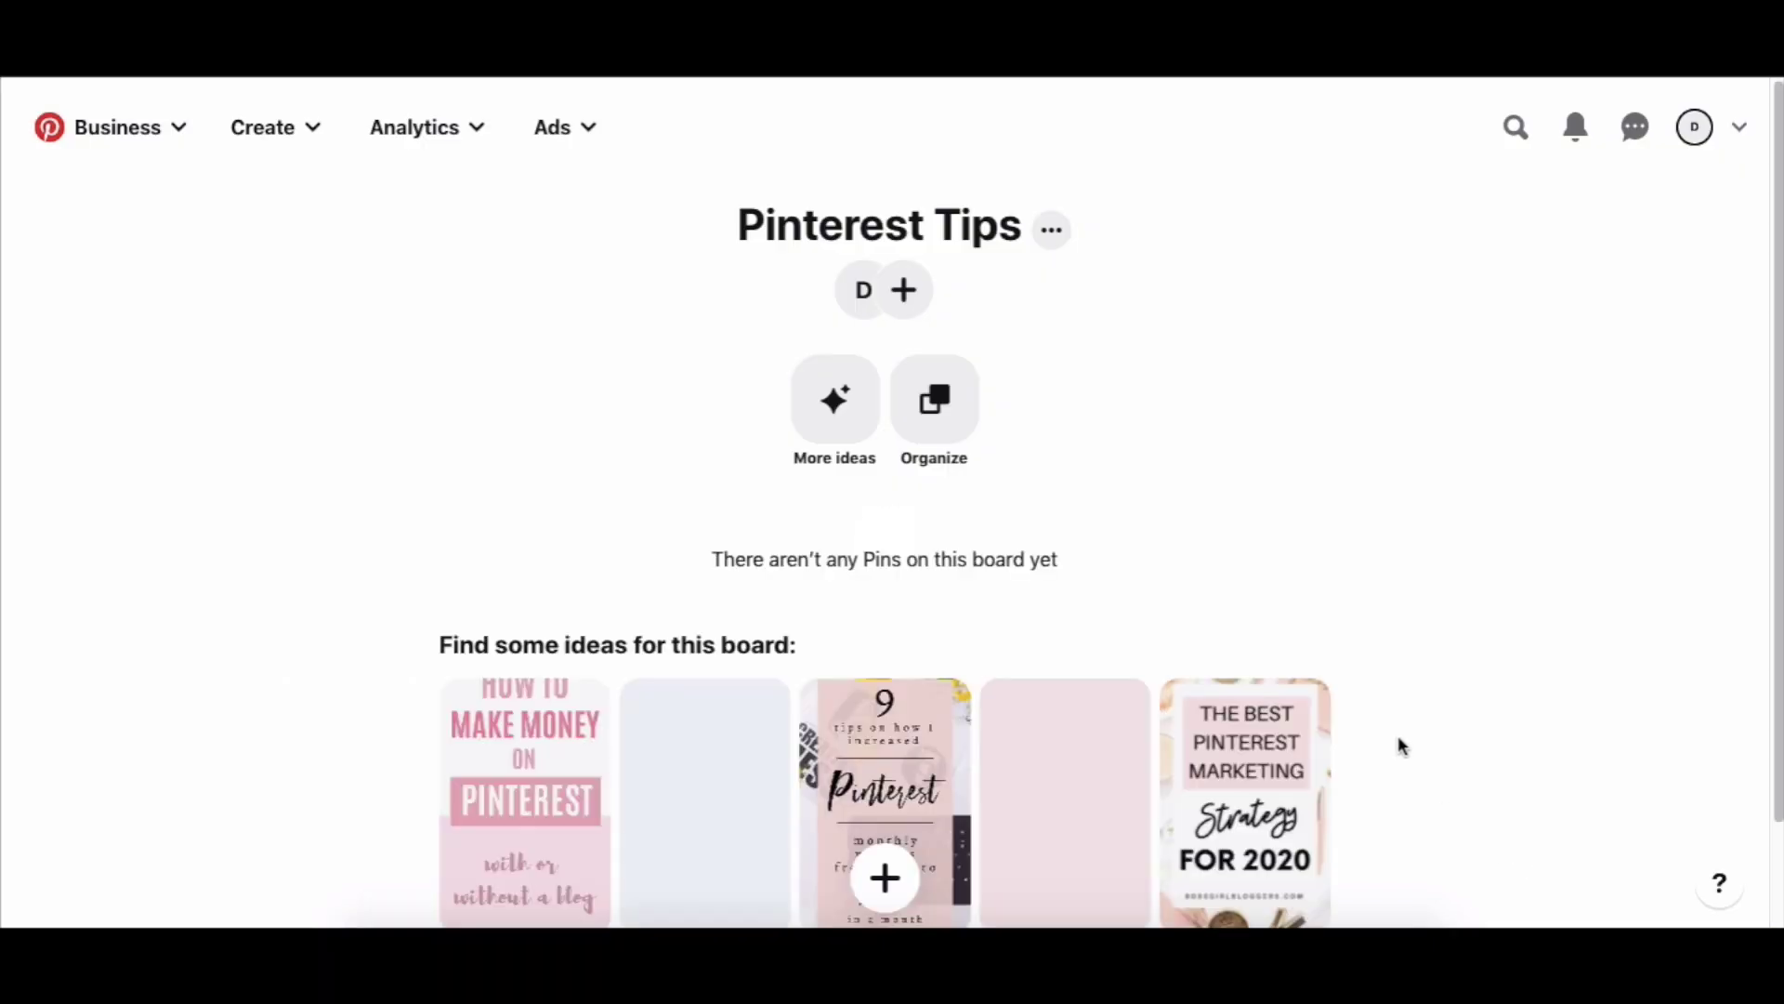
From More ideas, save pins like 9 Tips, 5 Major Pinterest Changes, Tailwind Features and Dos and Don'ts.
click(834, 407)
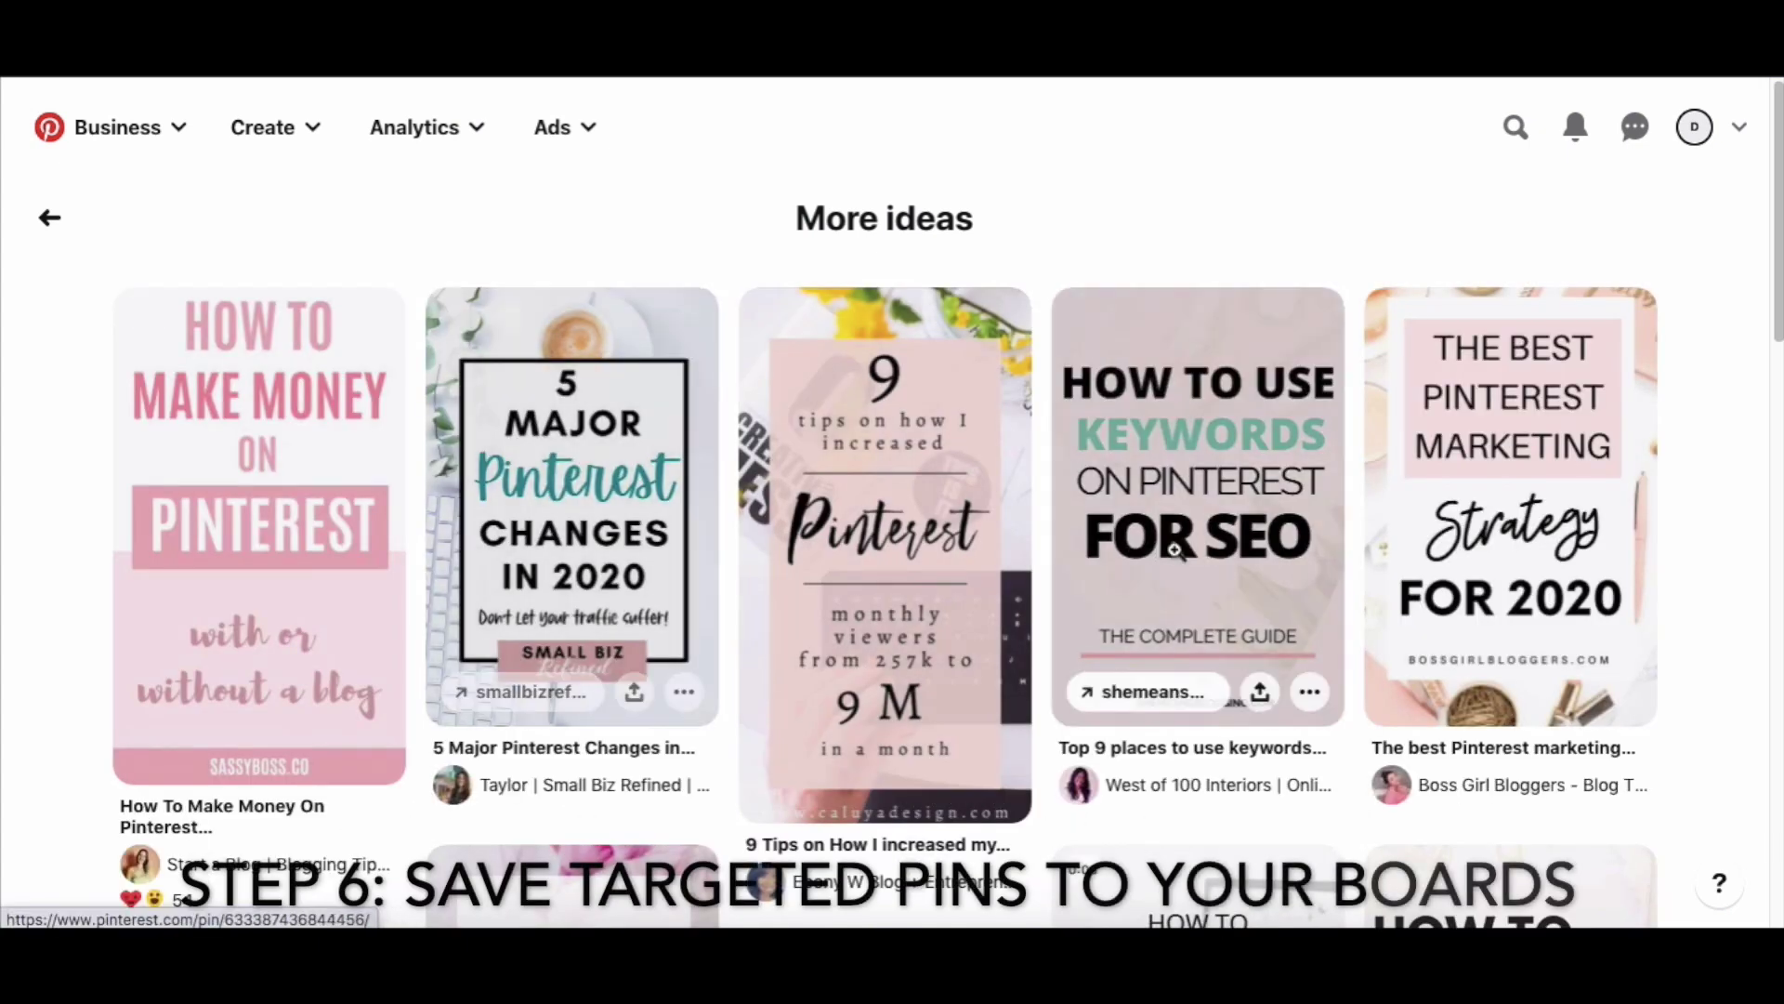
click(1603, 327)
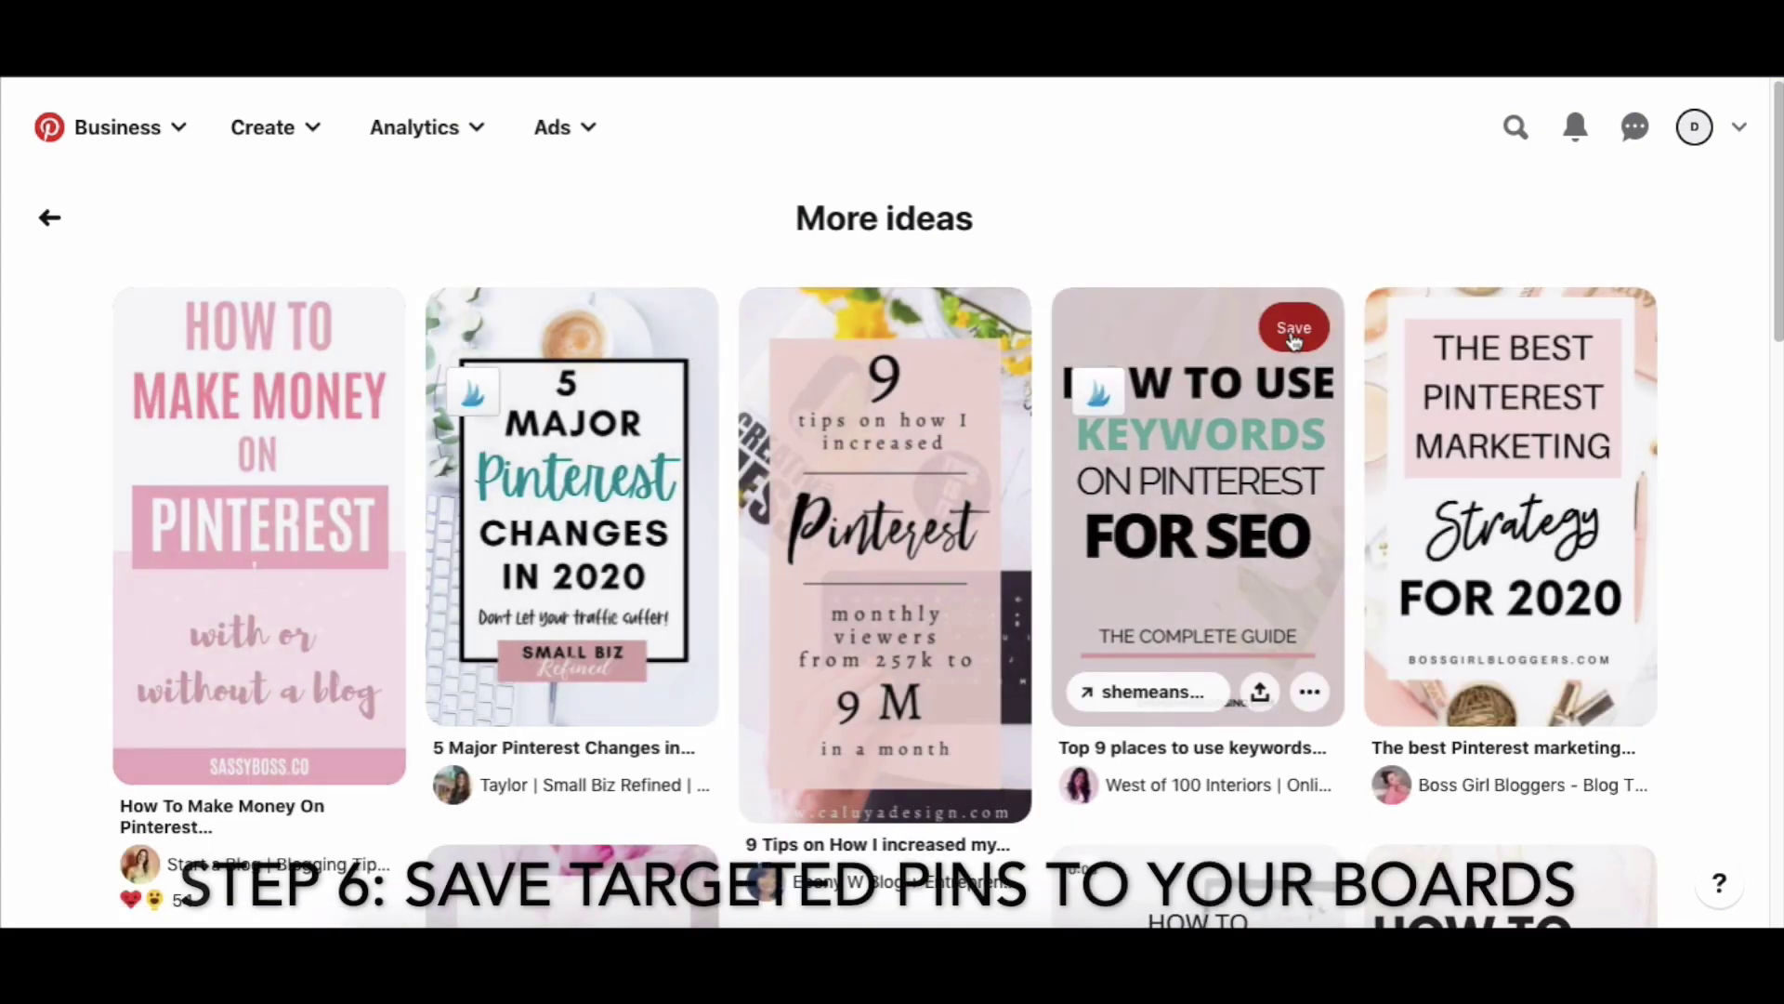
click(1294, 325)
click(976, 322)
click(653, 325)
scroll(651, 329, down, 5)
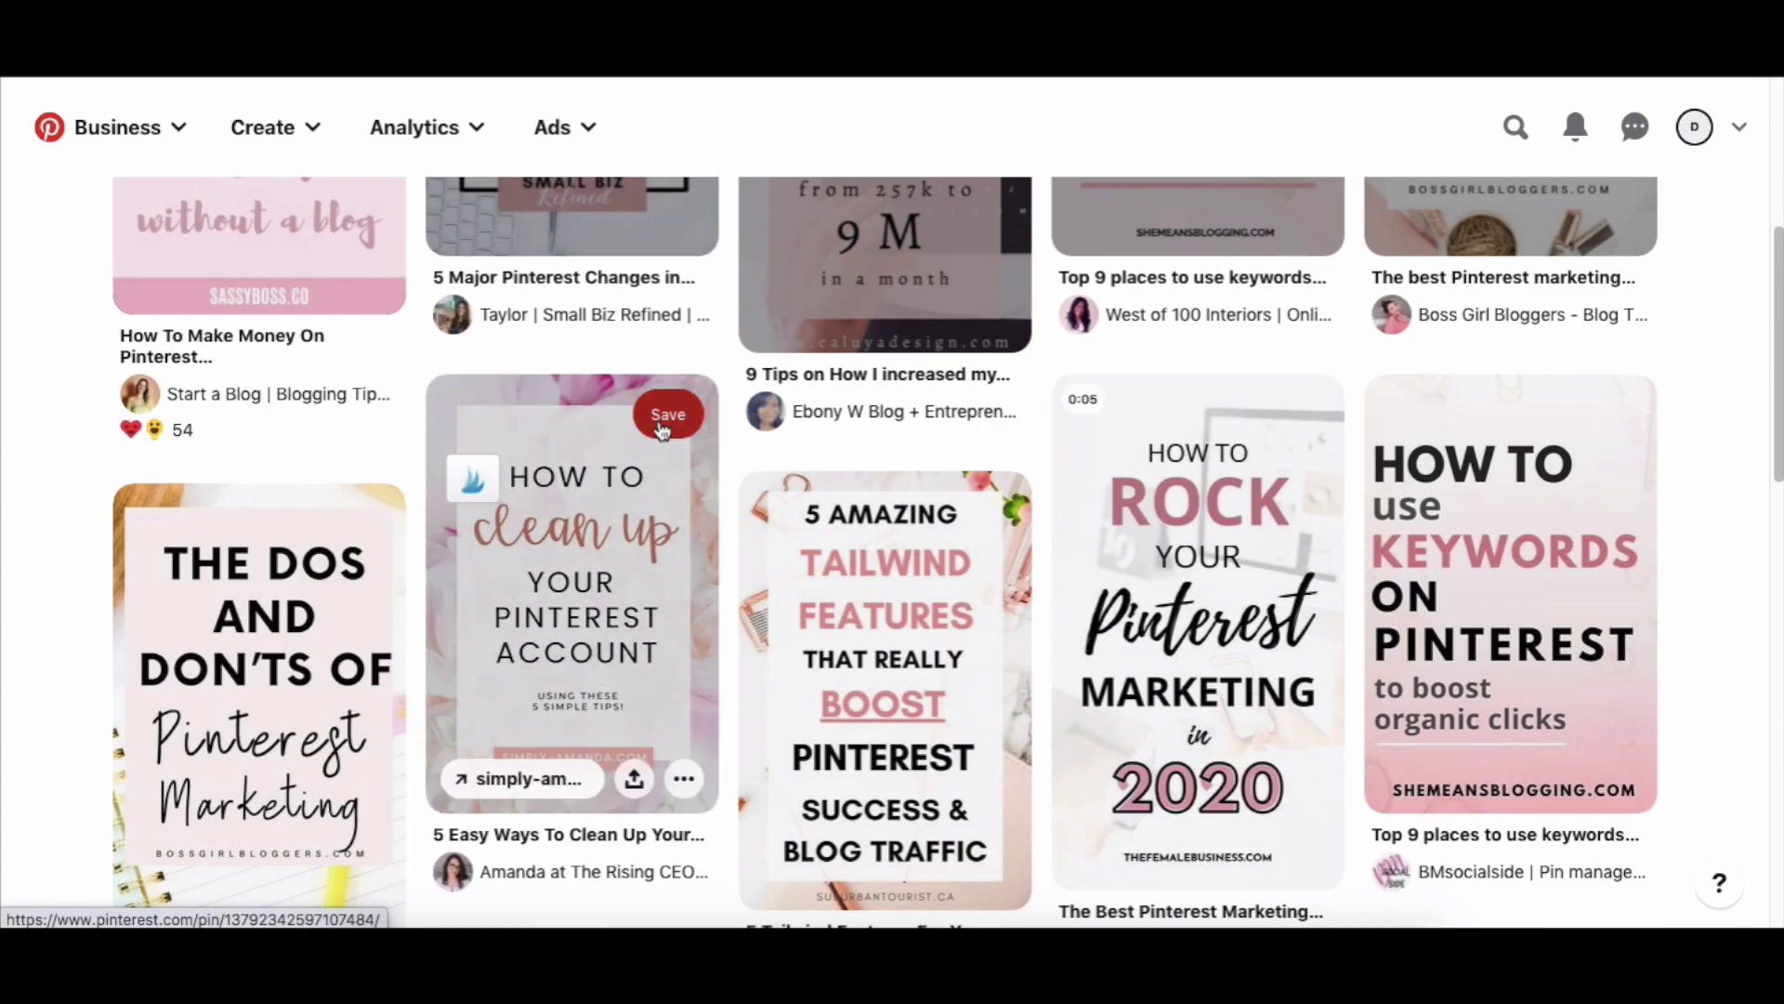
click(668, 413)
click(978, 512)
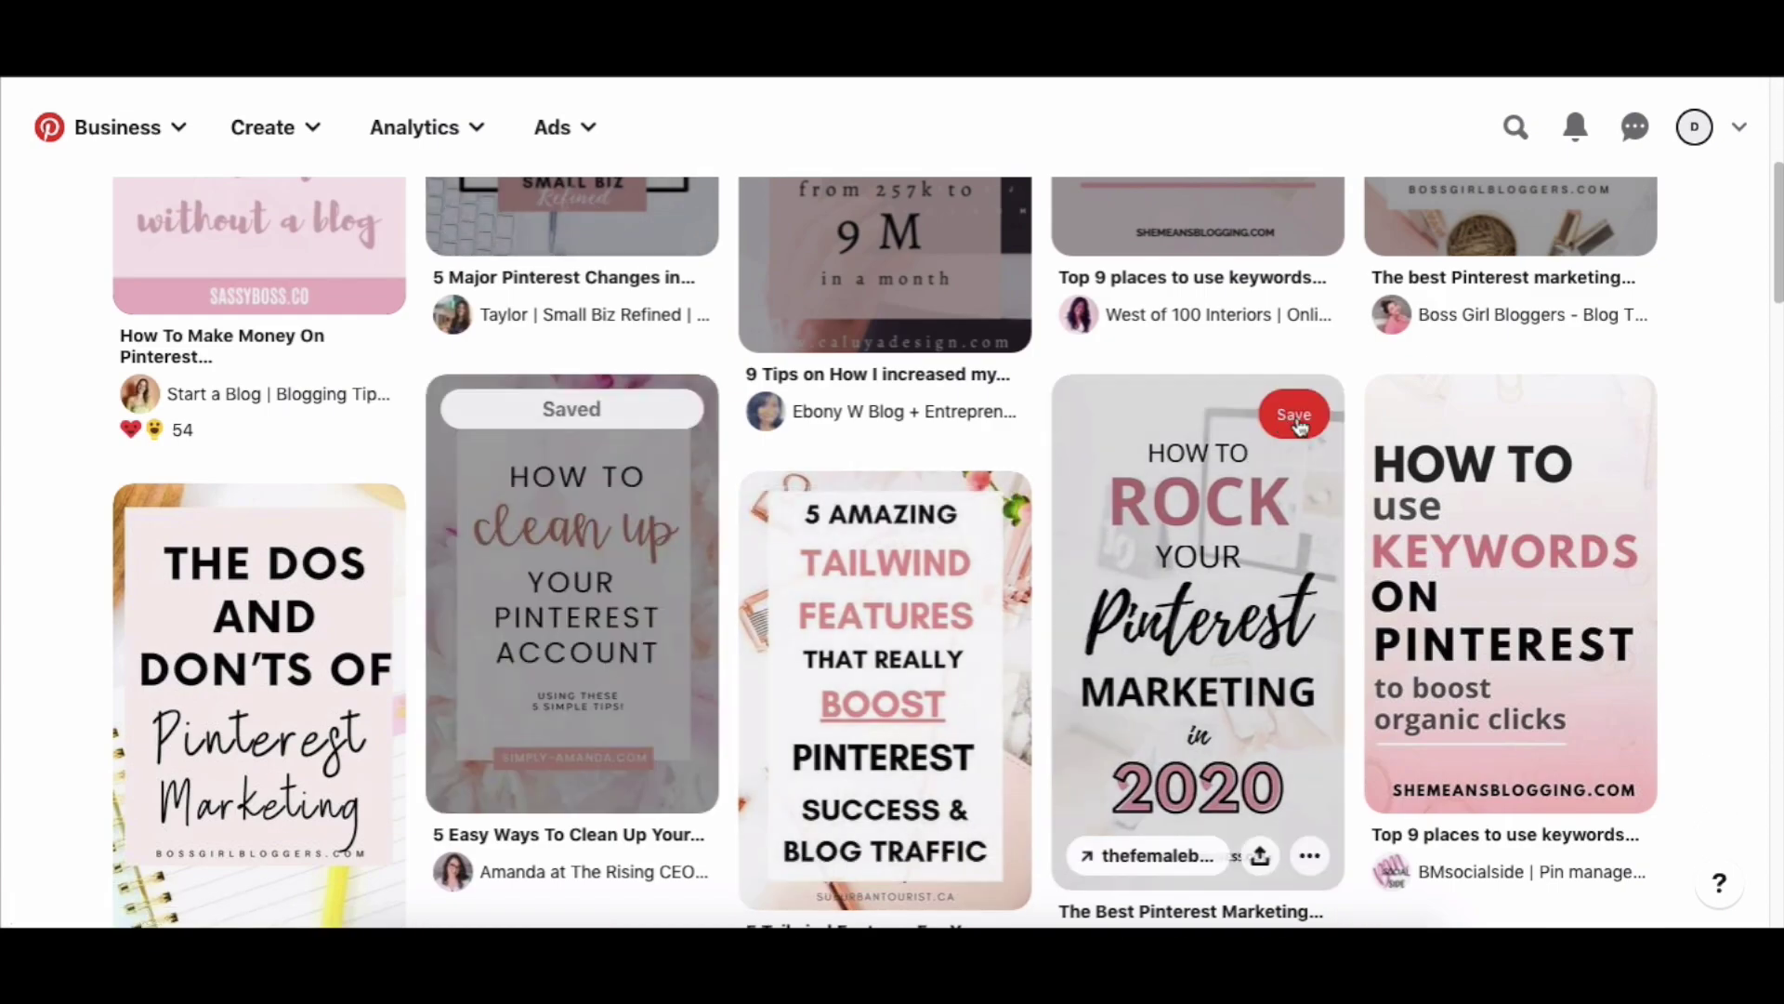
click(1299, 420)
click(1609, 400)
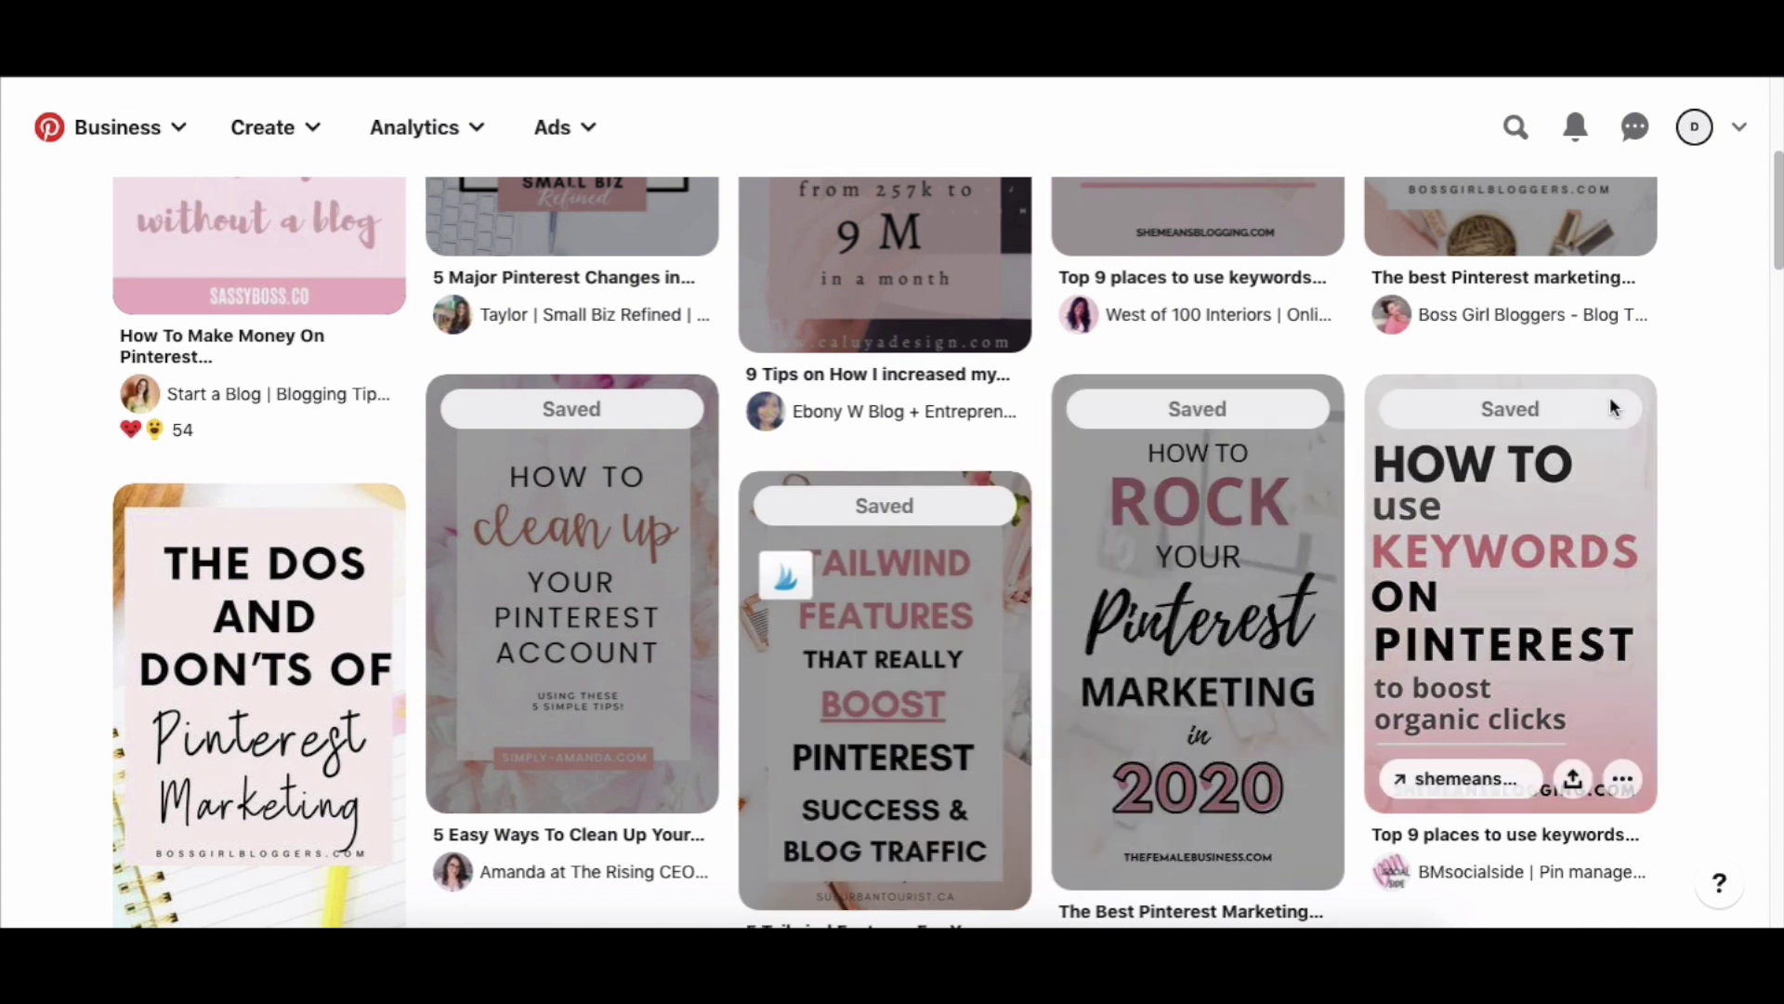
click(354, 524)
Save more pins such as 10 Pinterest Mistakes, 2020 Pinterest SEO Tips, Manual Pinning Strategy and Evergreen Funnel.
scroll(362, 558, down, 6)
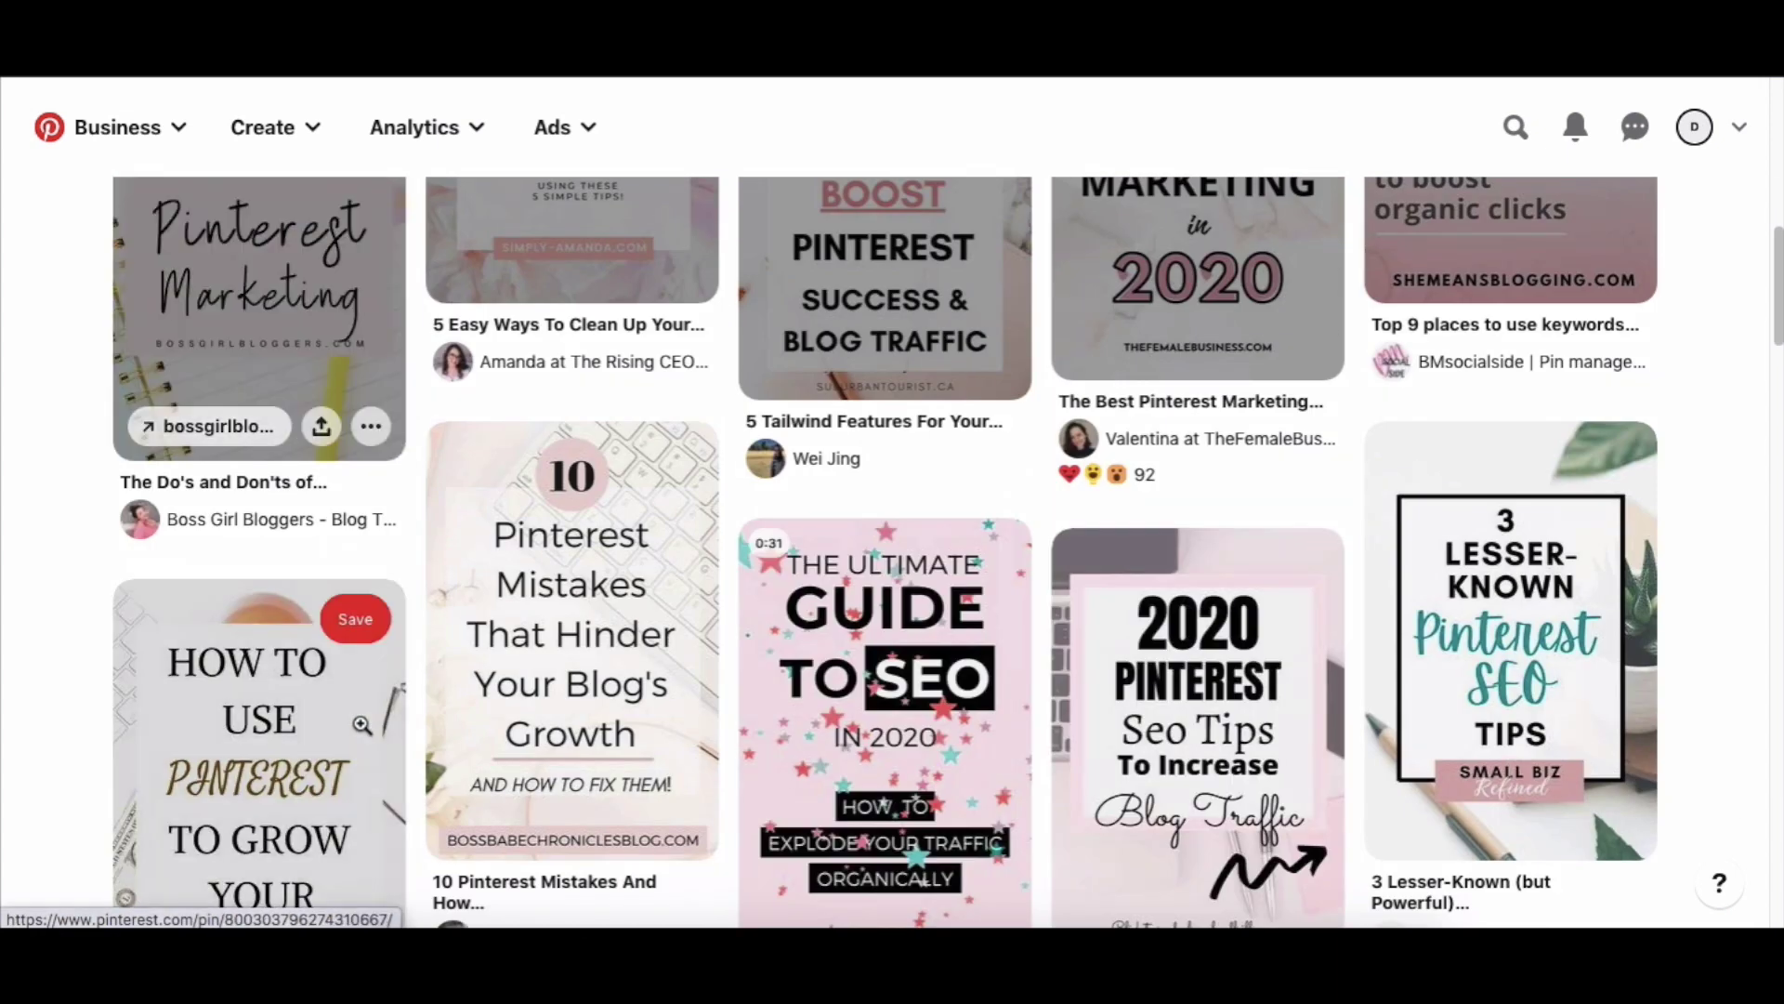
click(362, 574)
click(667, 413)
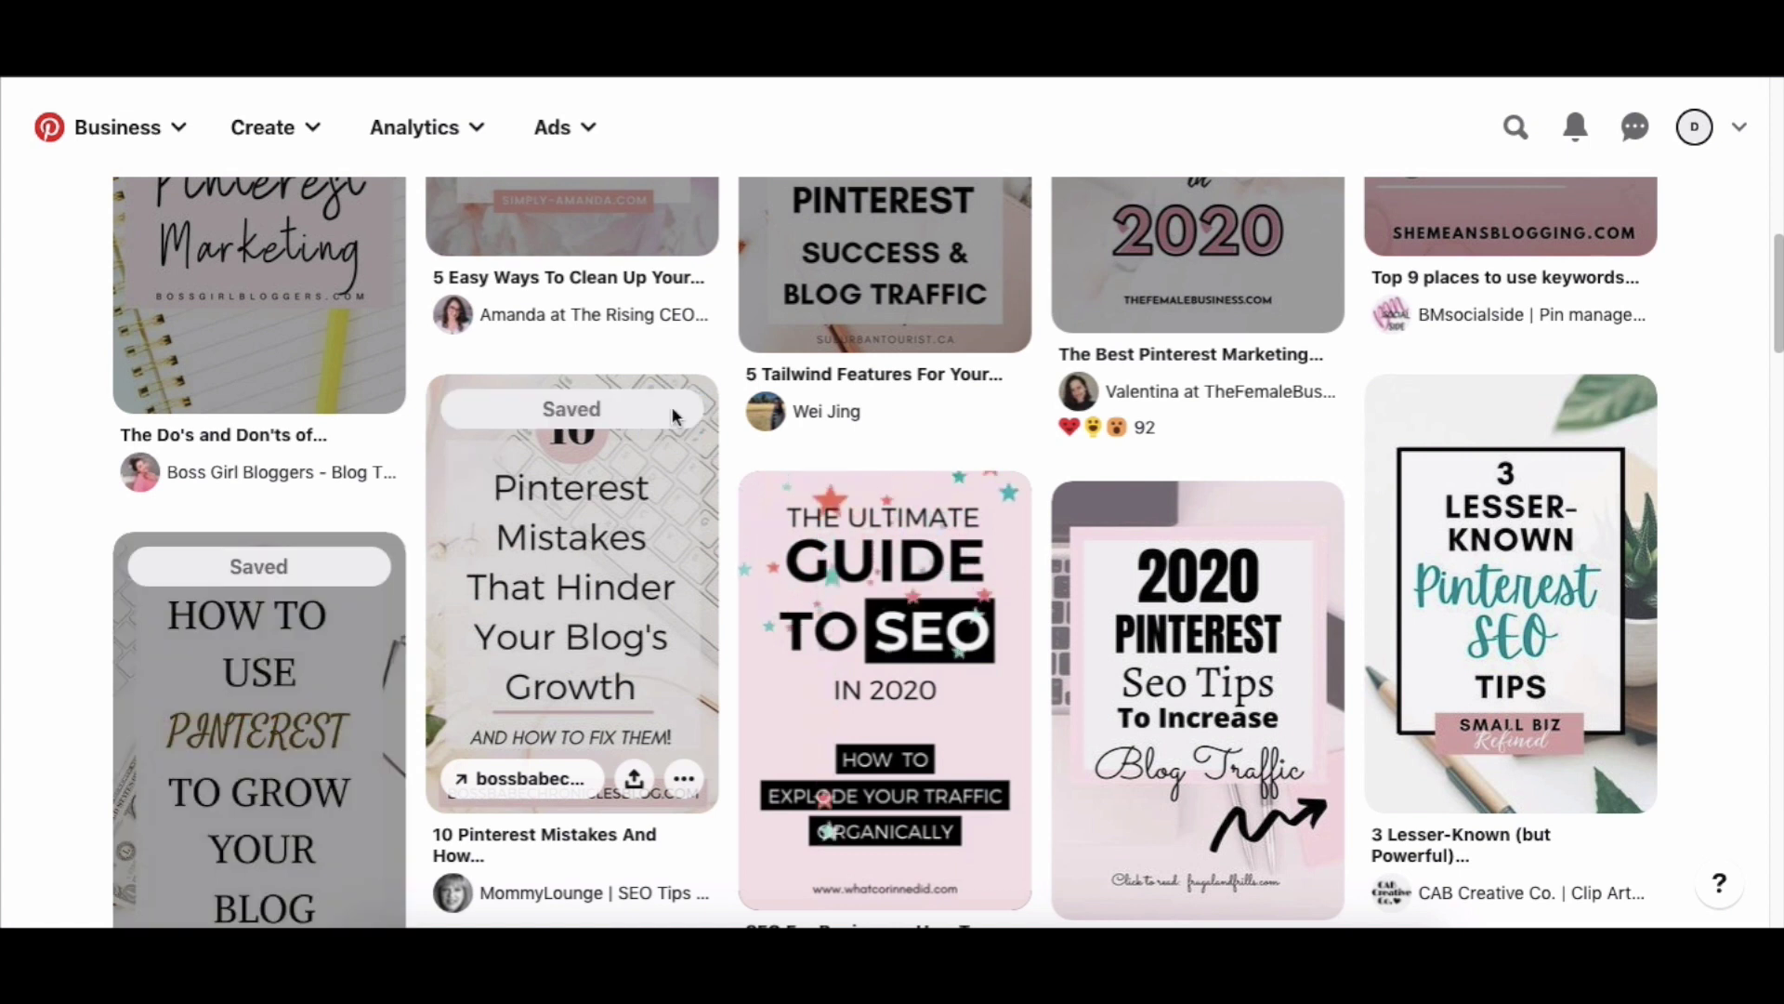
click(967, 514)
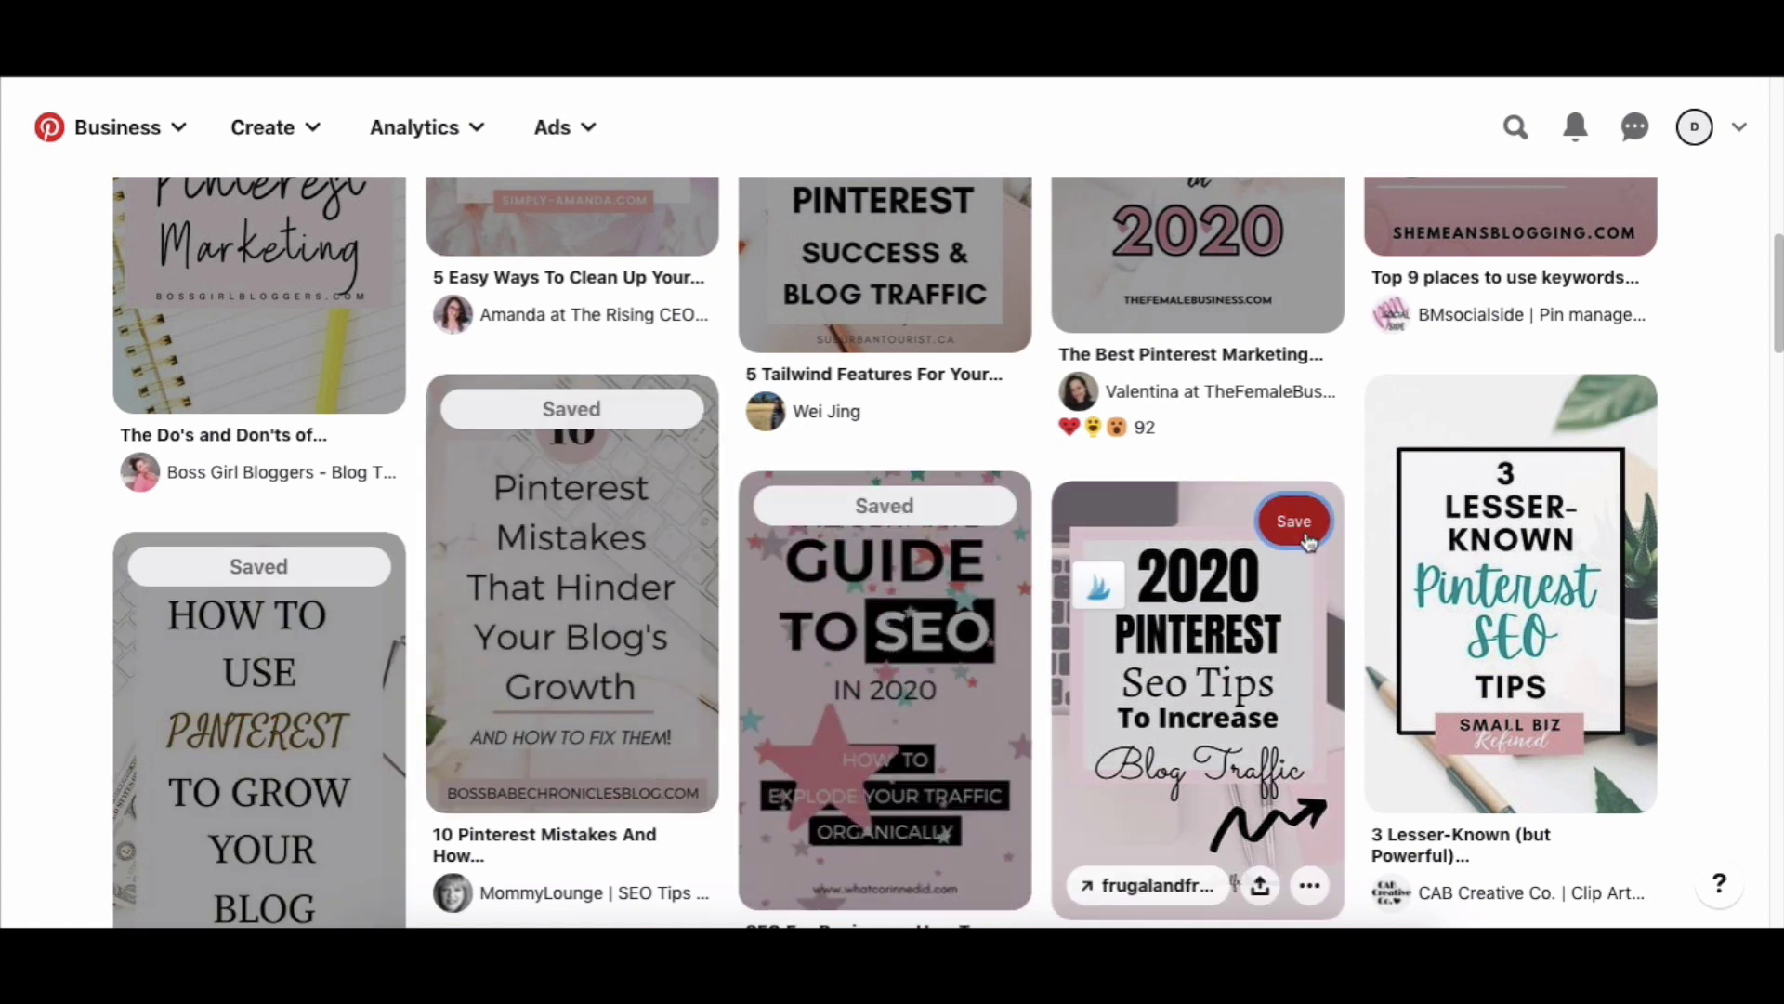
click(1290, 517)
click(1607, 415)
scroll(1166, 892, down, 5)
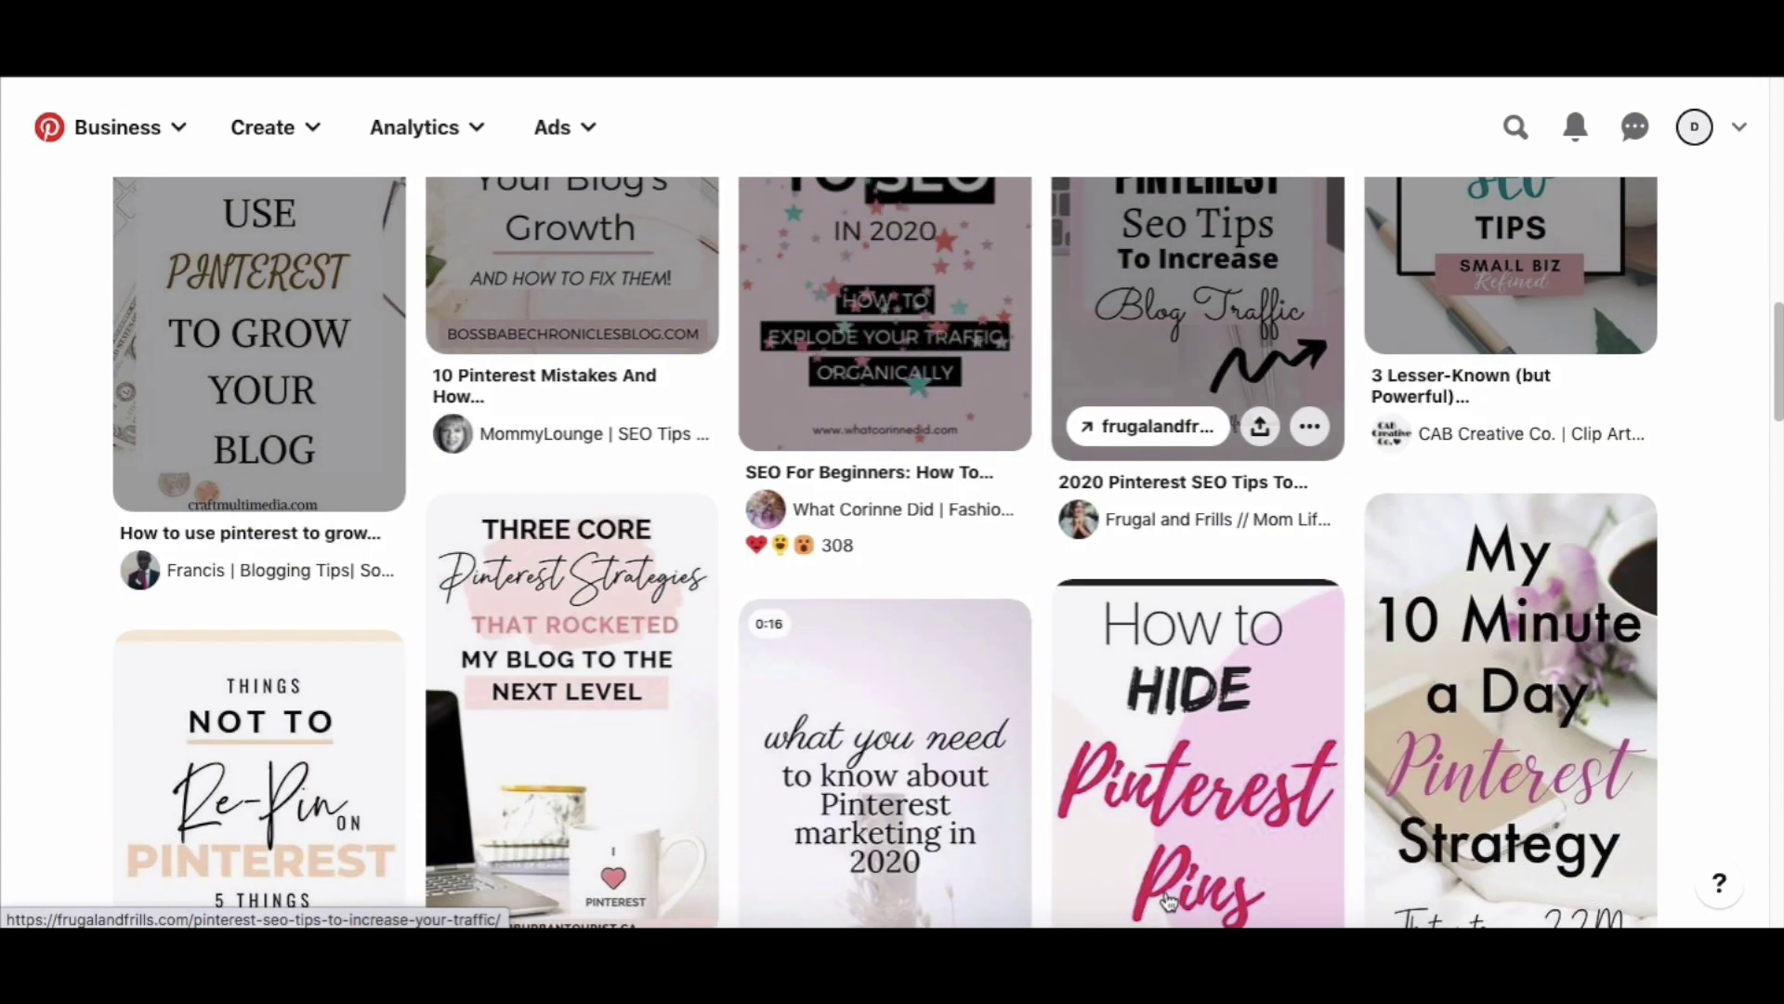
click(669, 479)
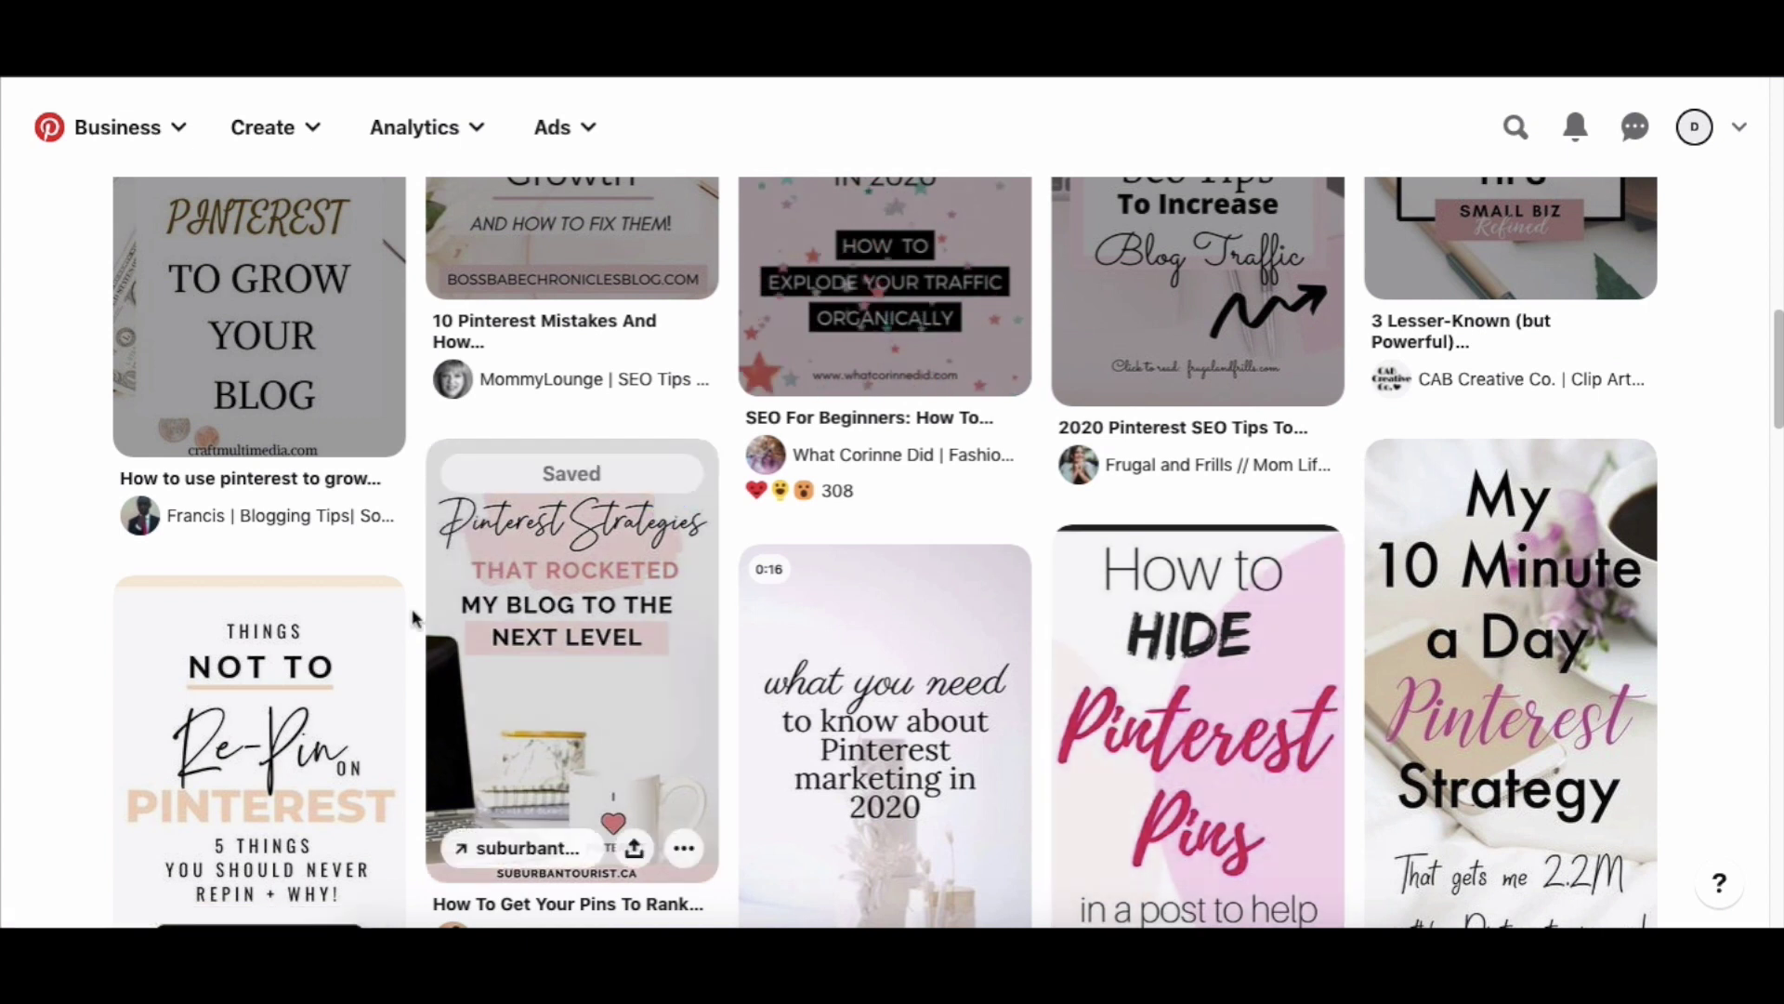
click(356, 616)
click(974, 584)
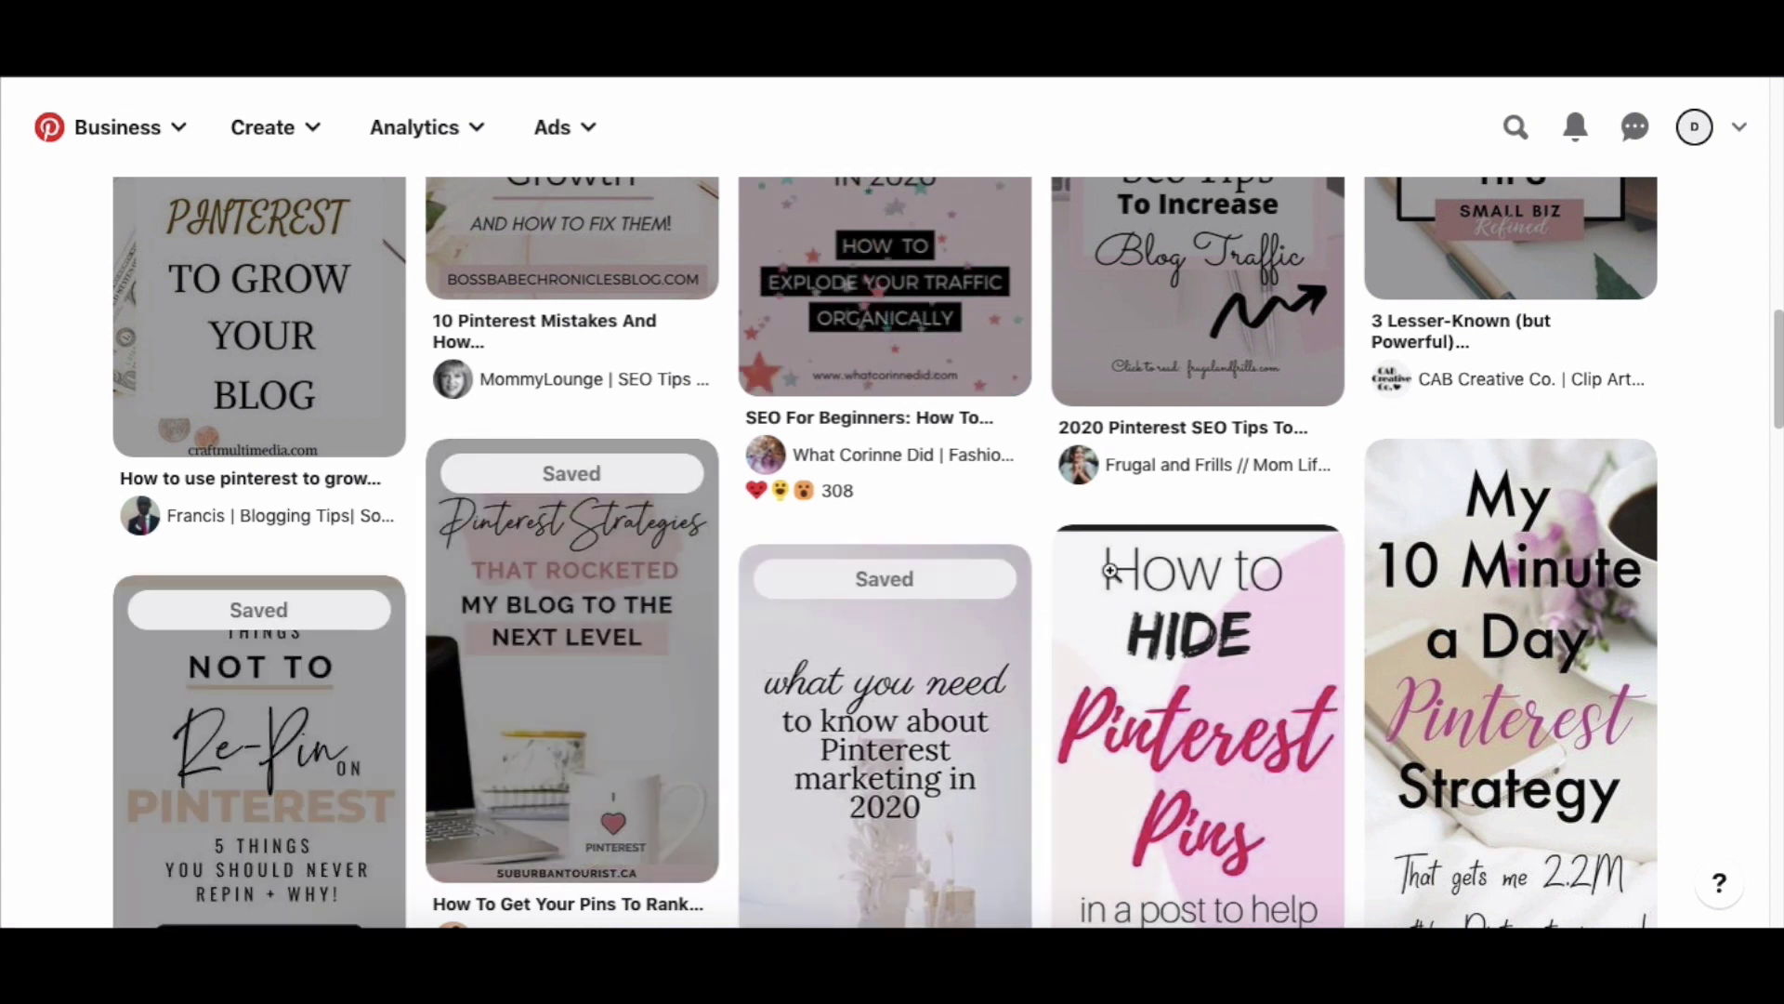
click(1276, 557)
click(1608, 476)
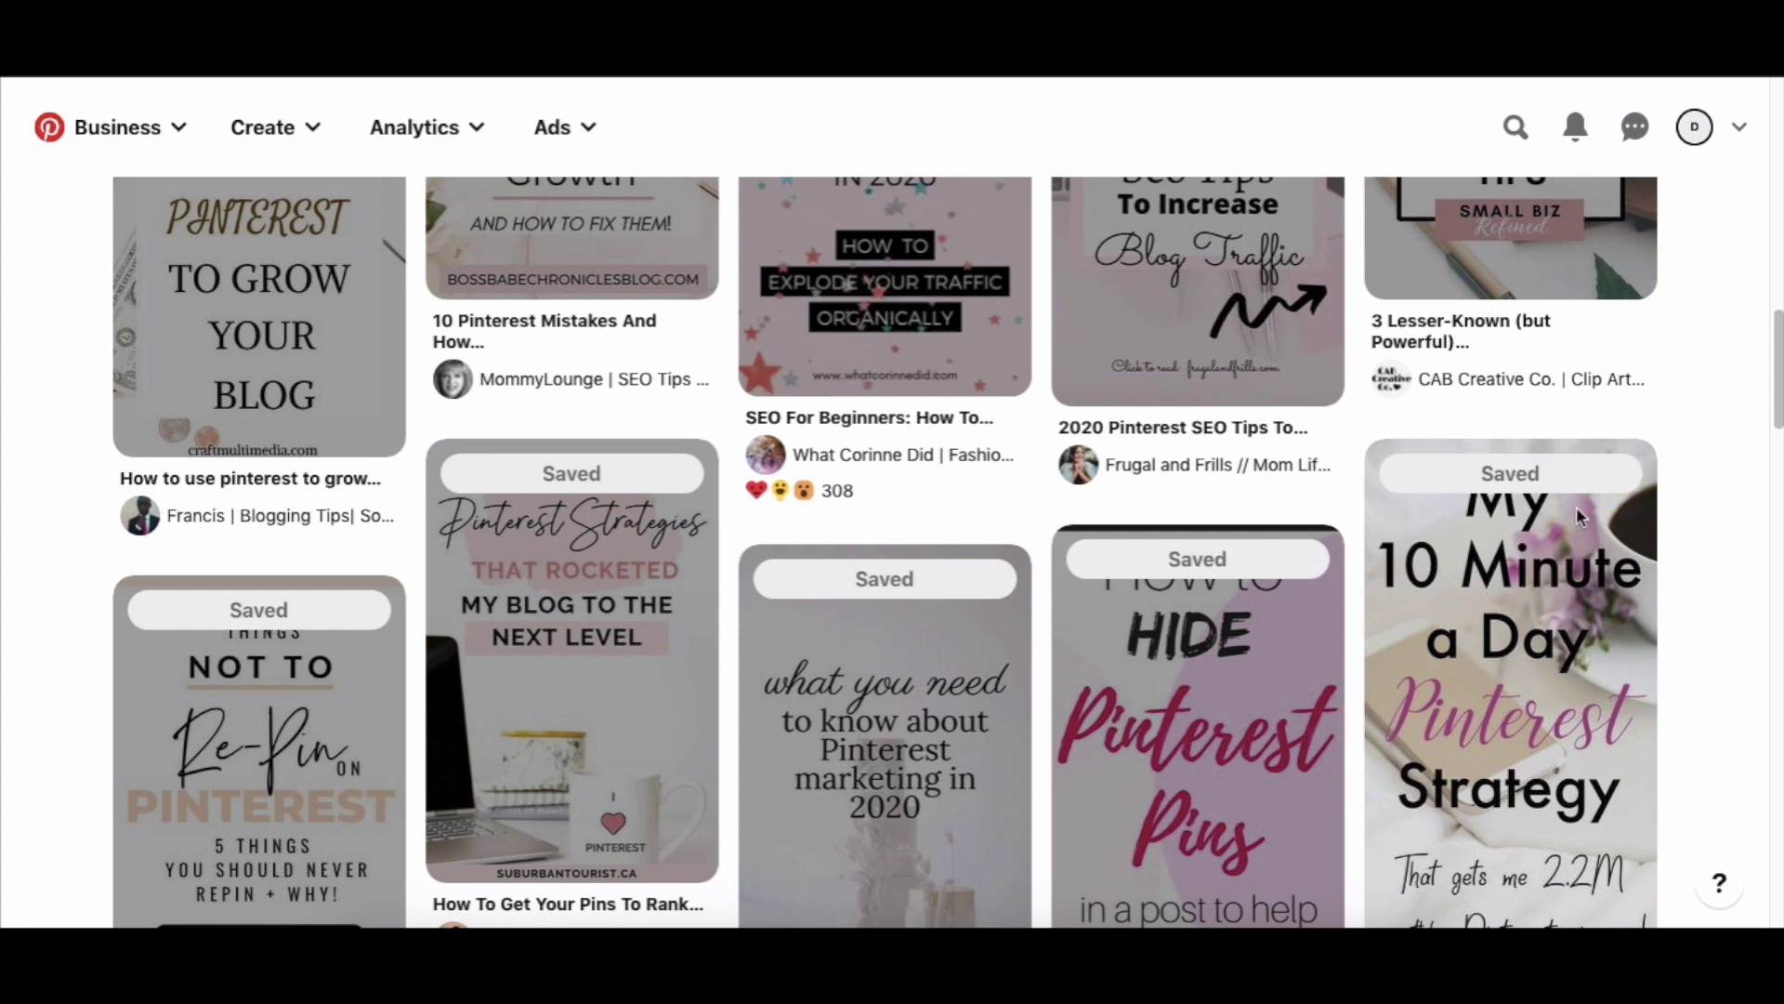
scroll(1122, 826, down, 5)
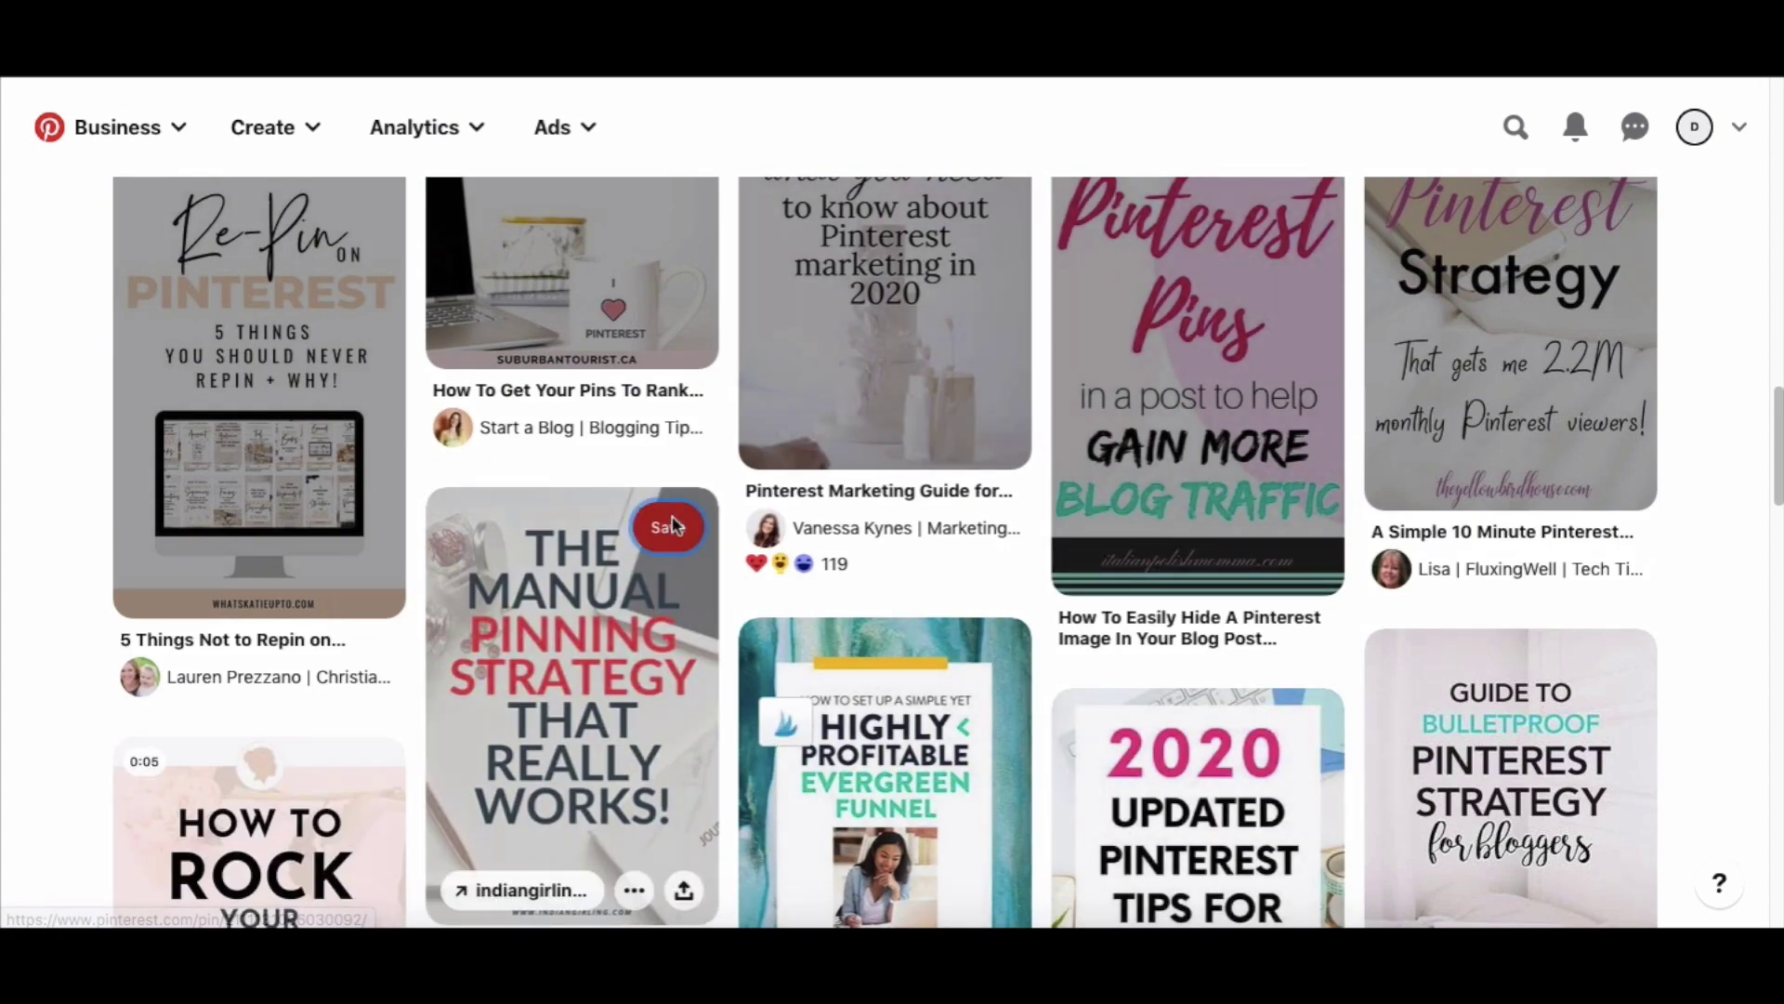
click(642, 524)
scroll(656, 800, down, 1)
scroll(656, 801, down, 2)
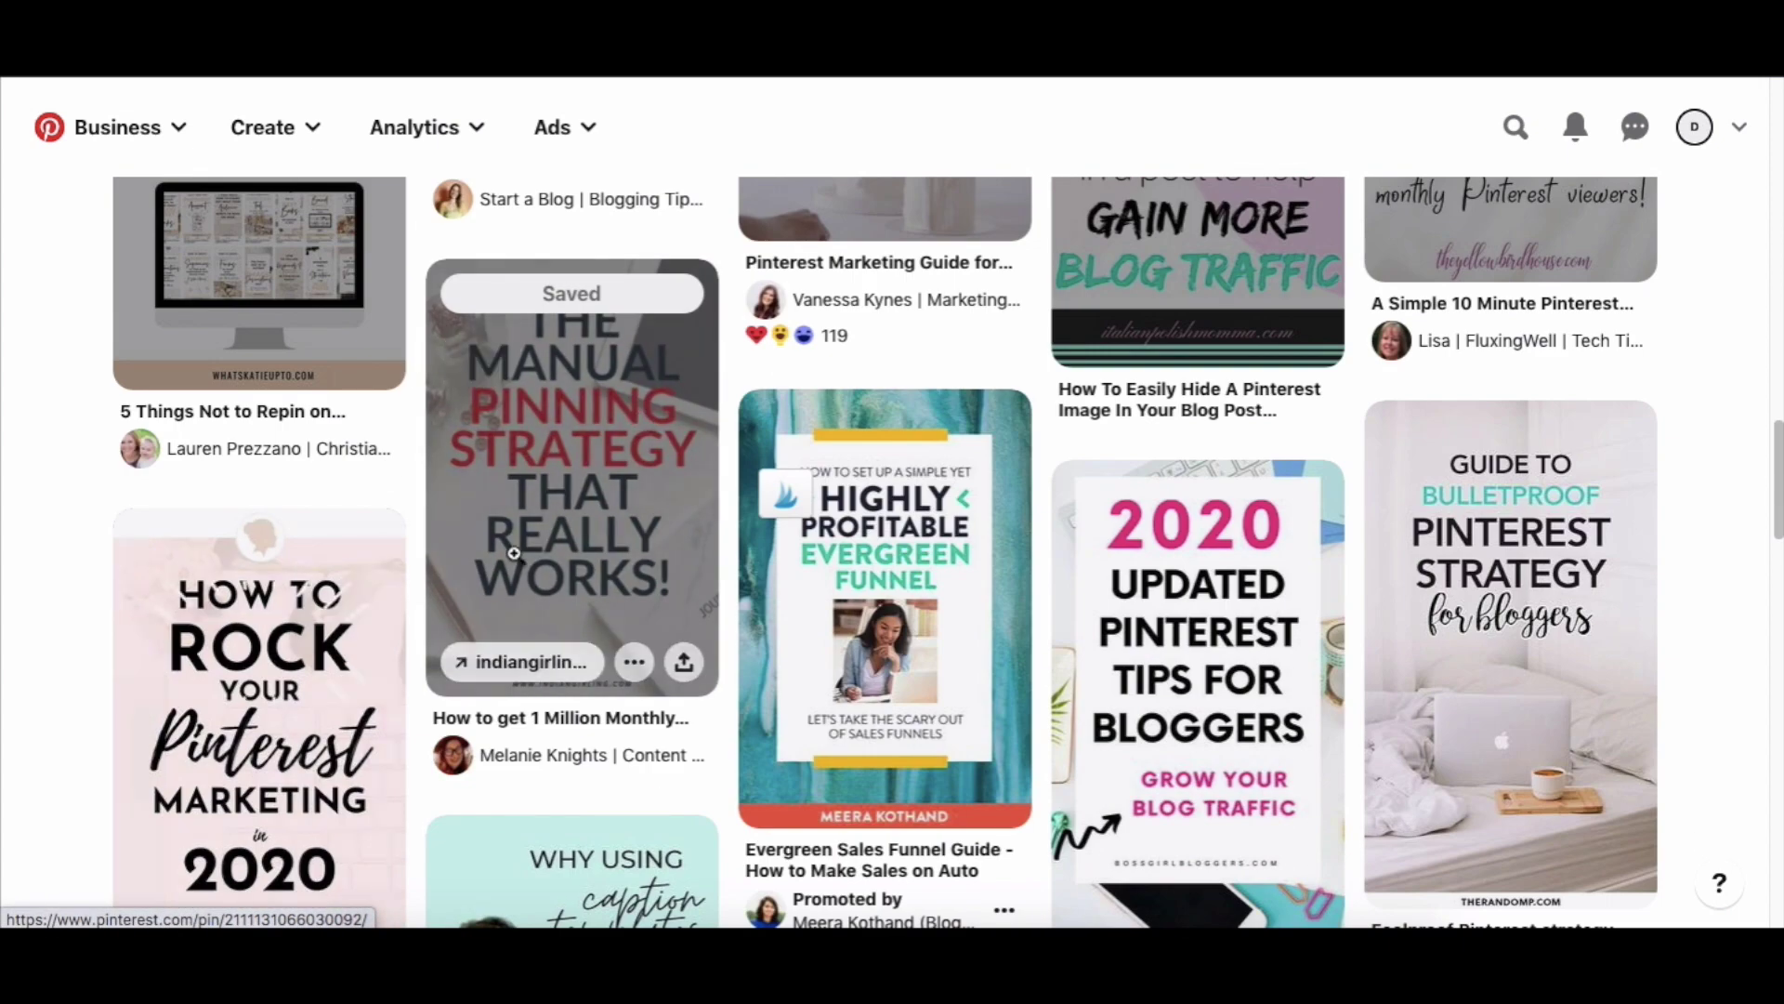
click(358, 544)
click(978, 426)
Save the 2020 Updated Pinterest Tips pin and review the now-filled Pinterest Tips board.
click(1303, 498)
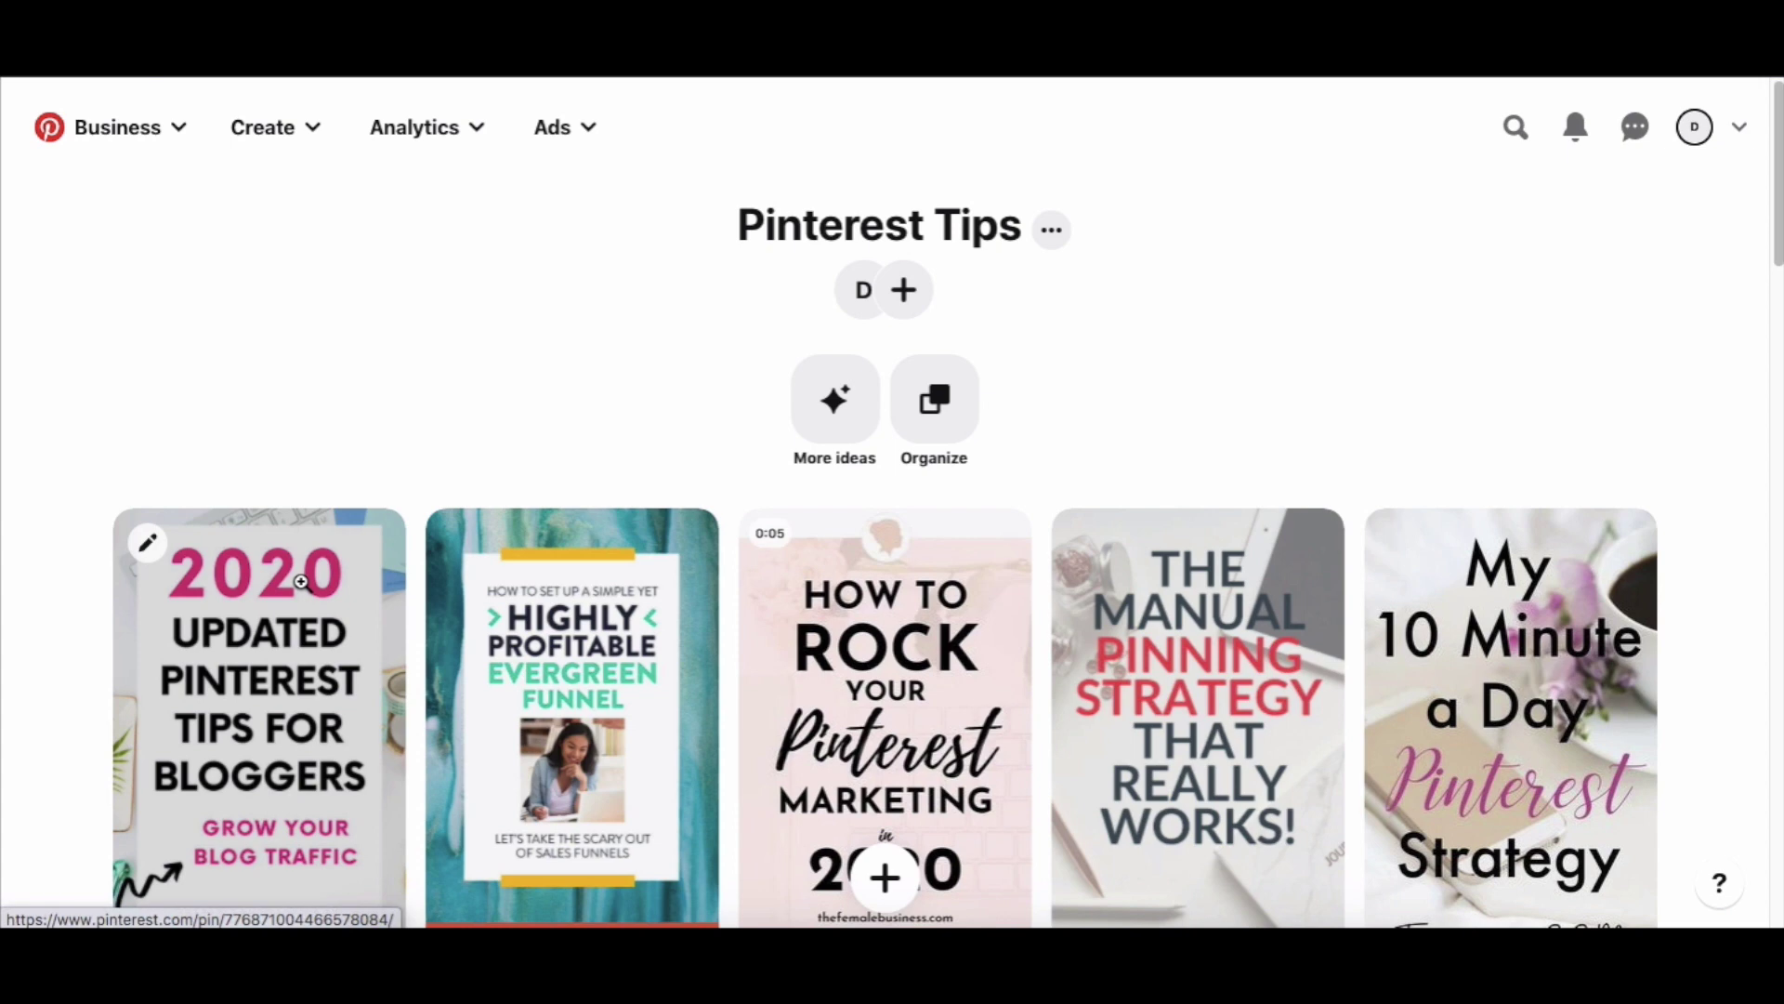
scroll(300, 582, down, 15)
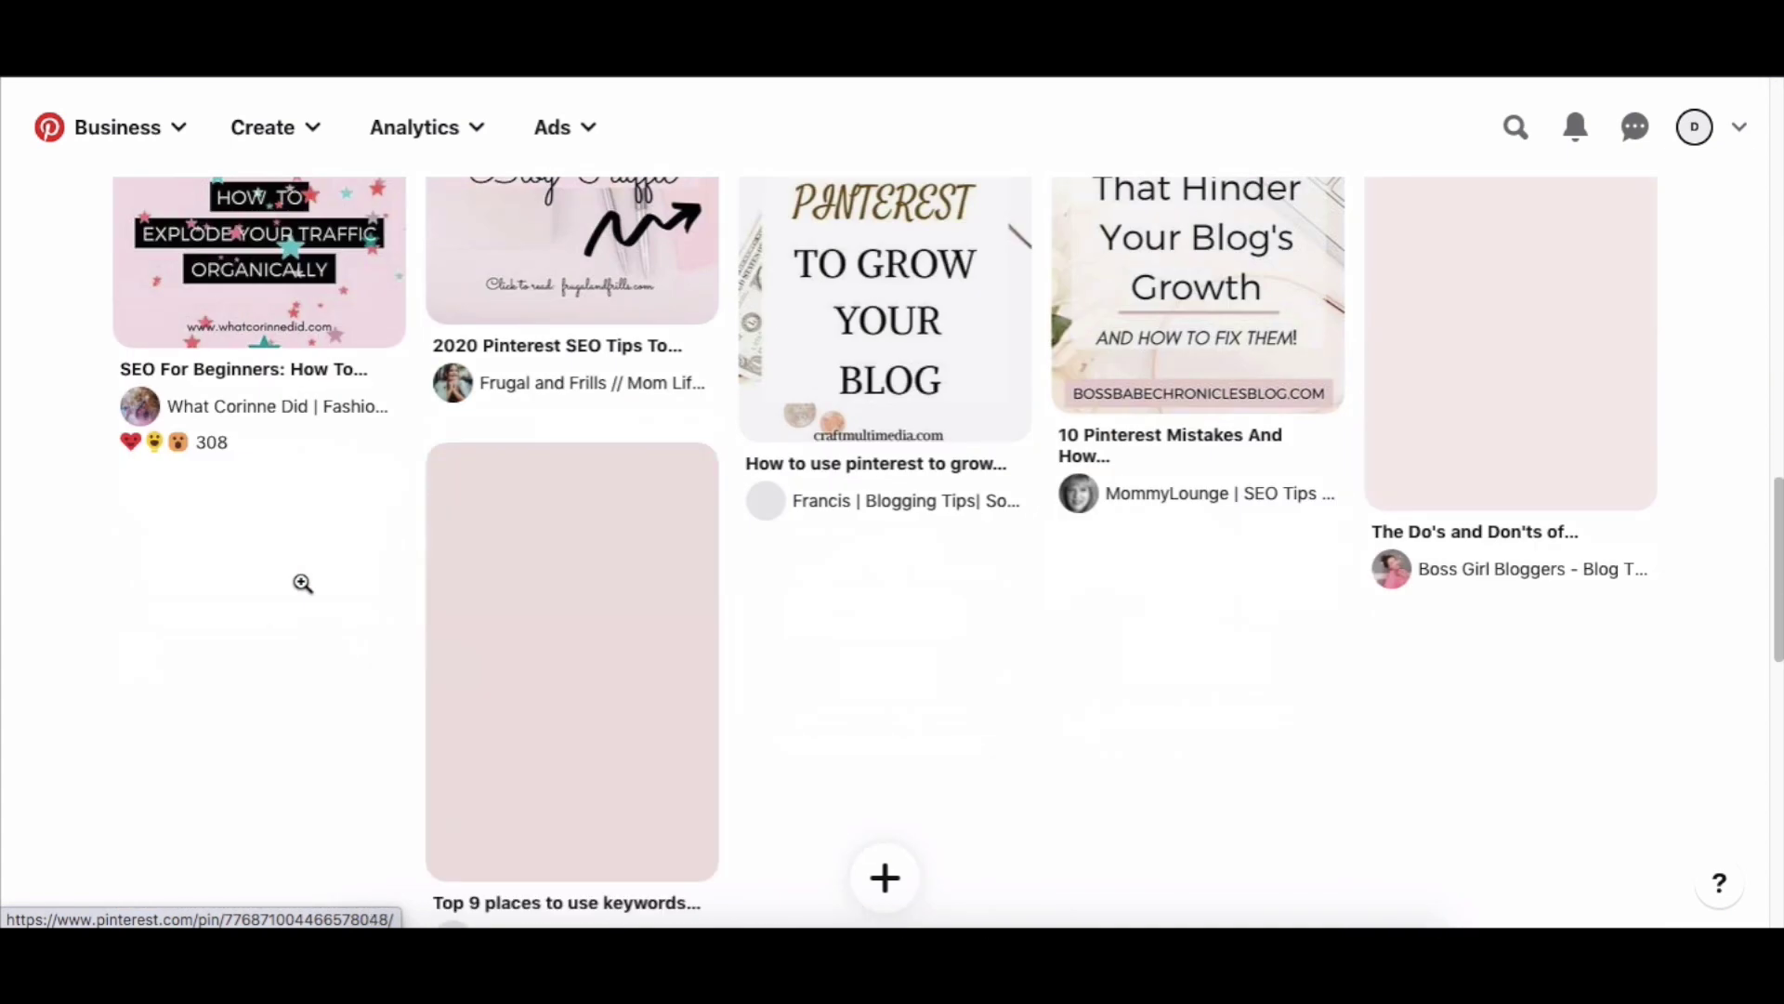
scroll(302, 583, up, 15)
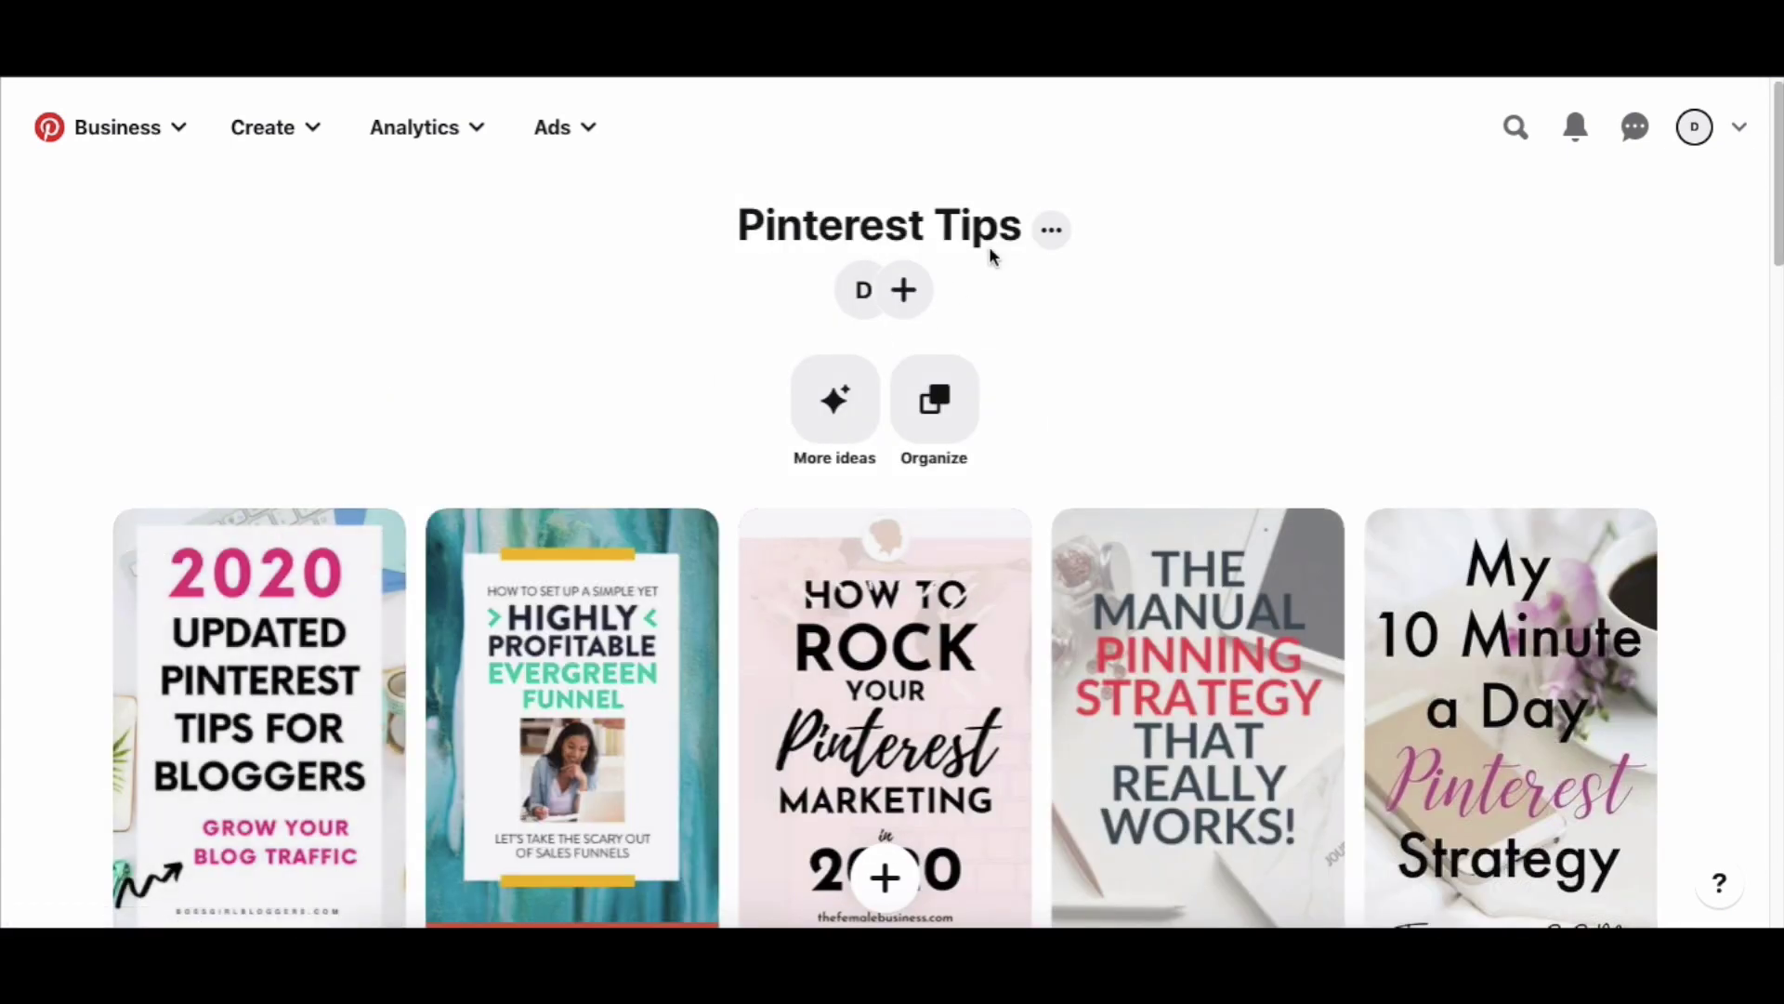
click(1048, 232)
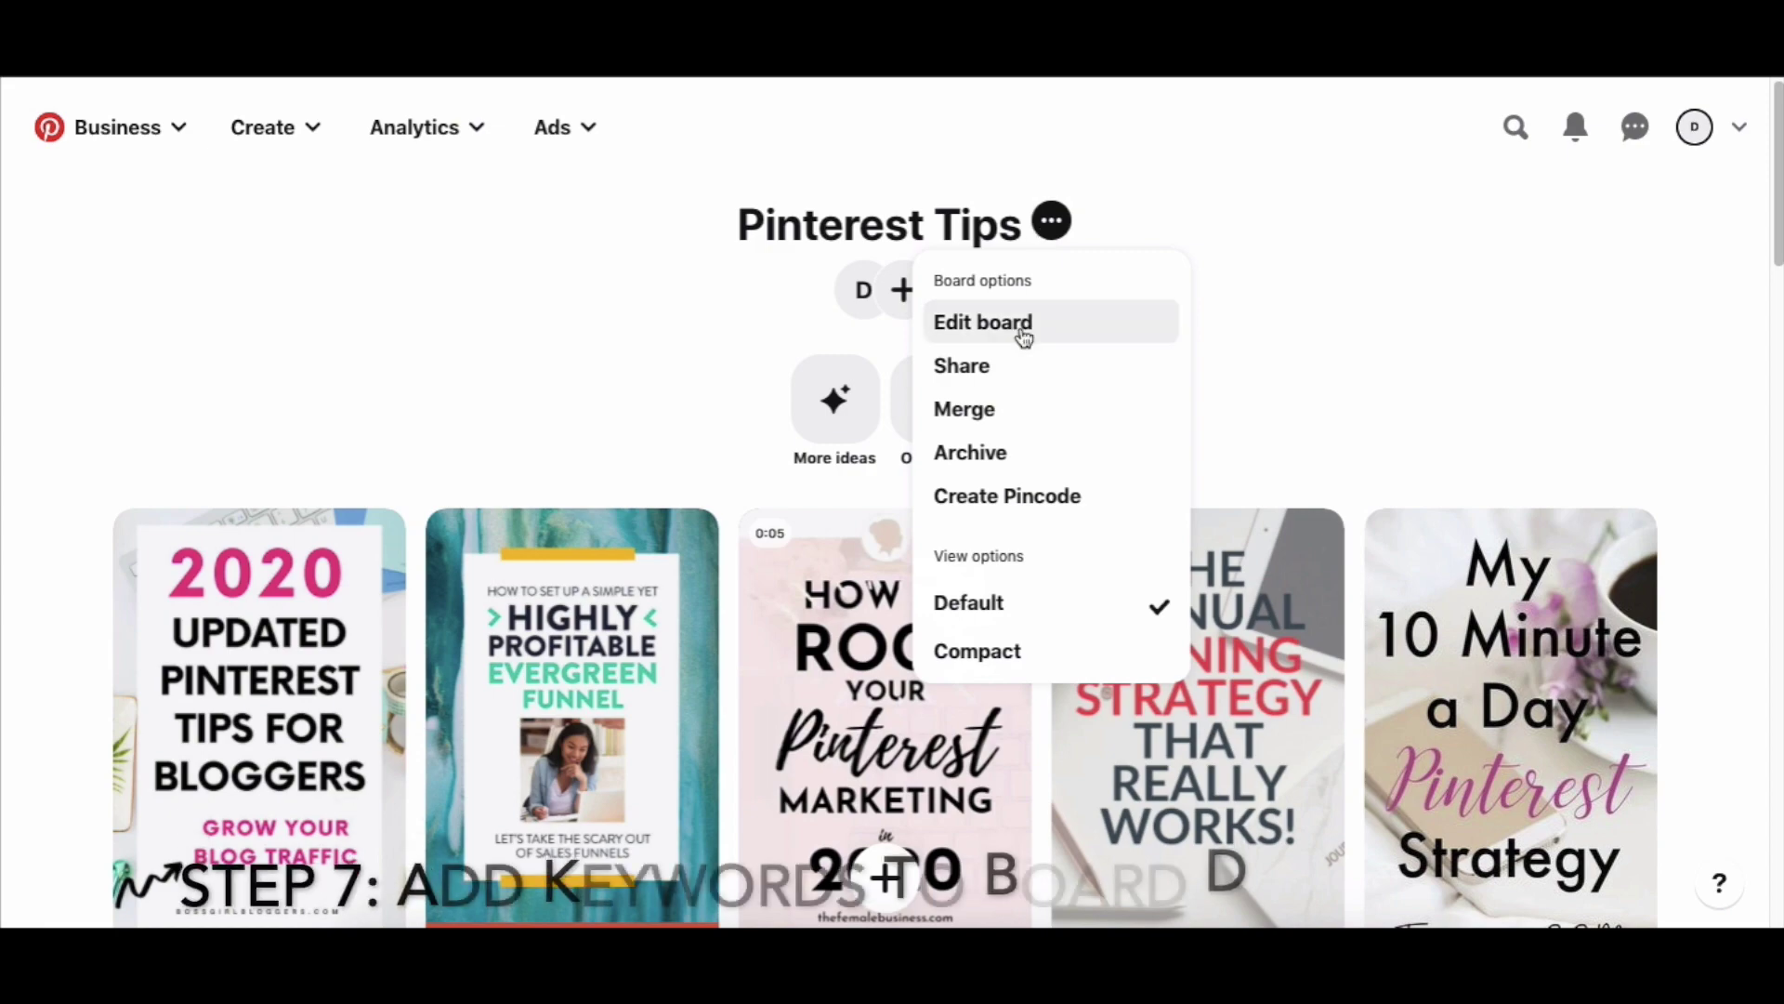
Give the board the description 'Includes blog posts and videos on how to use Pinterest for business. Best pinterest marketing tips.'.
click(1022, 323)
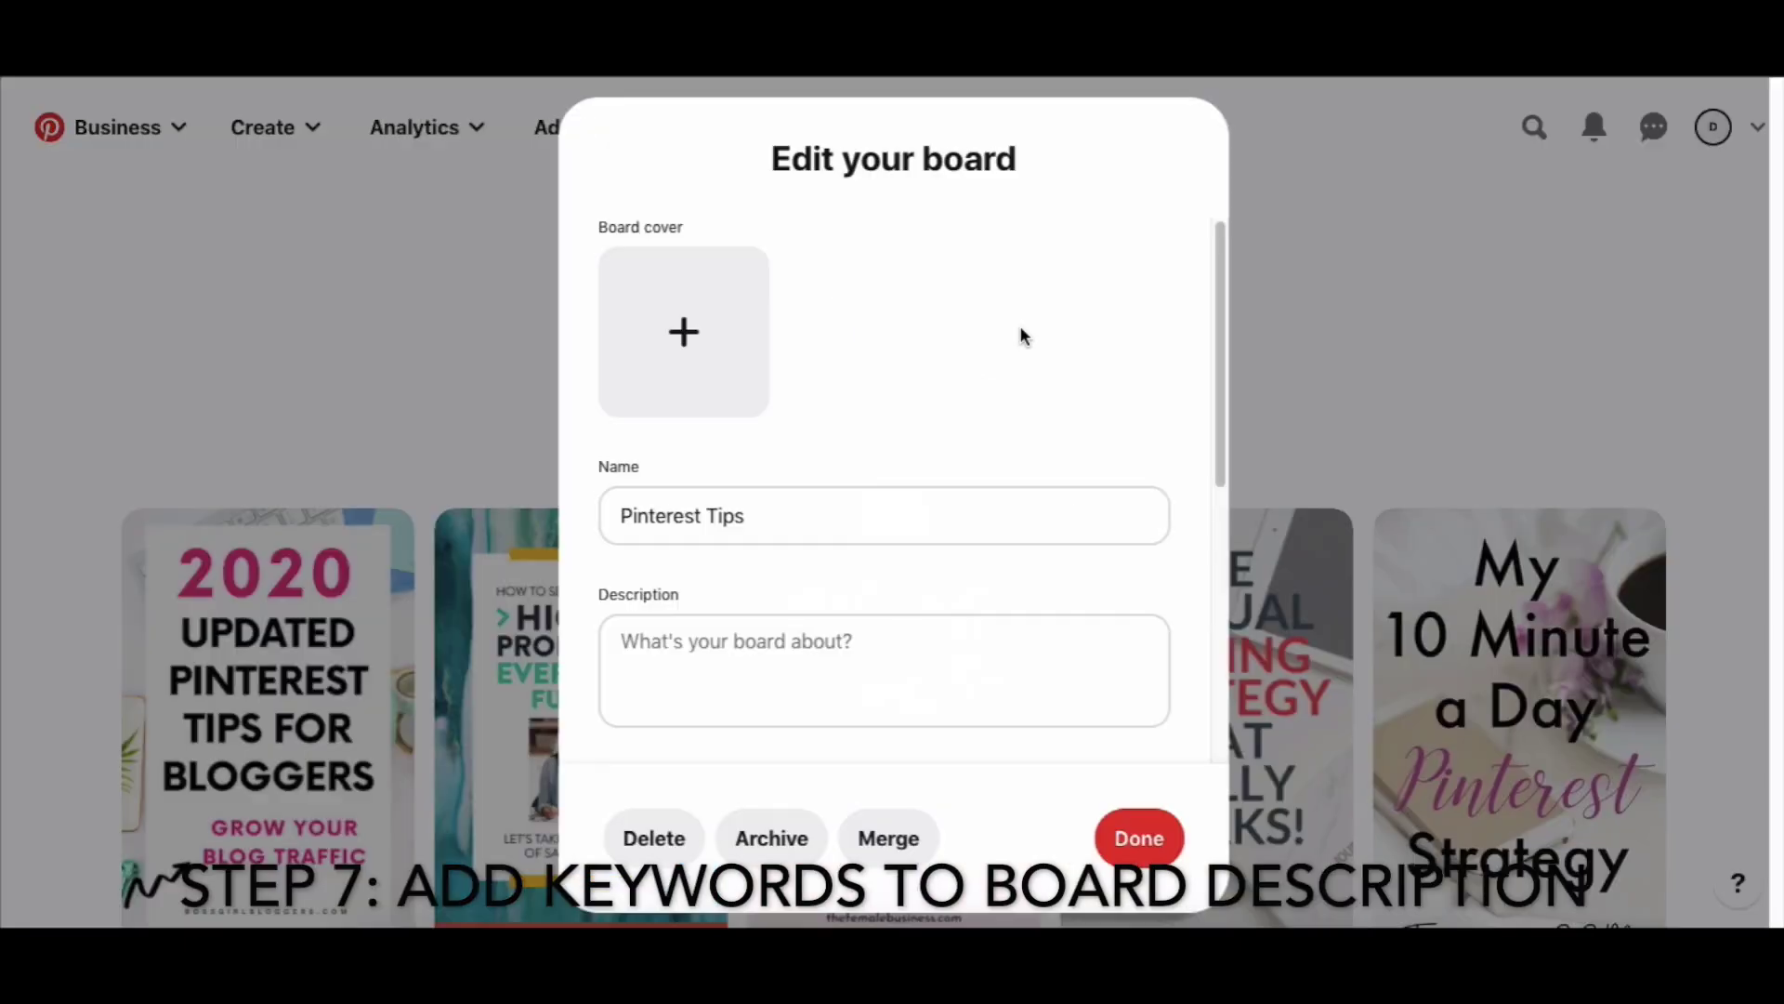
click(893, 693)
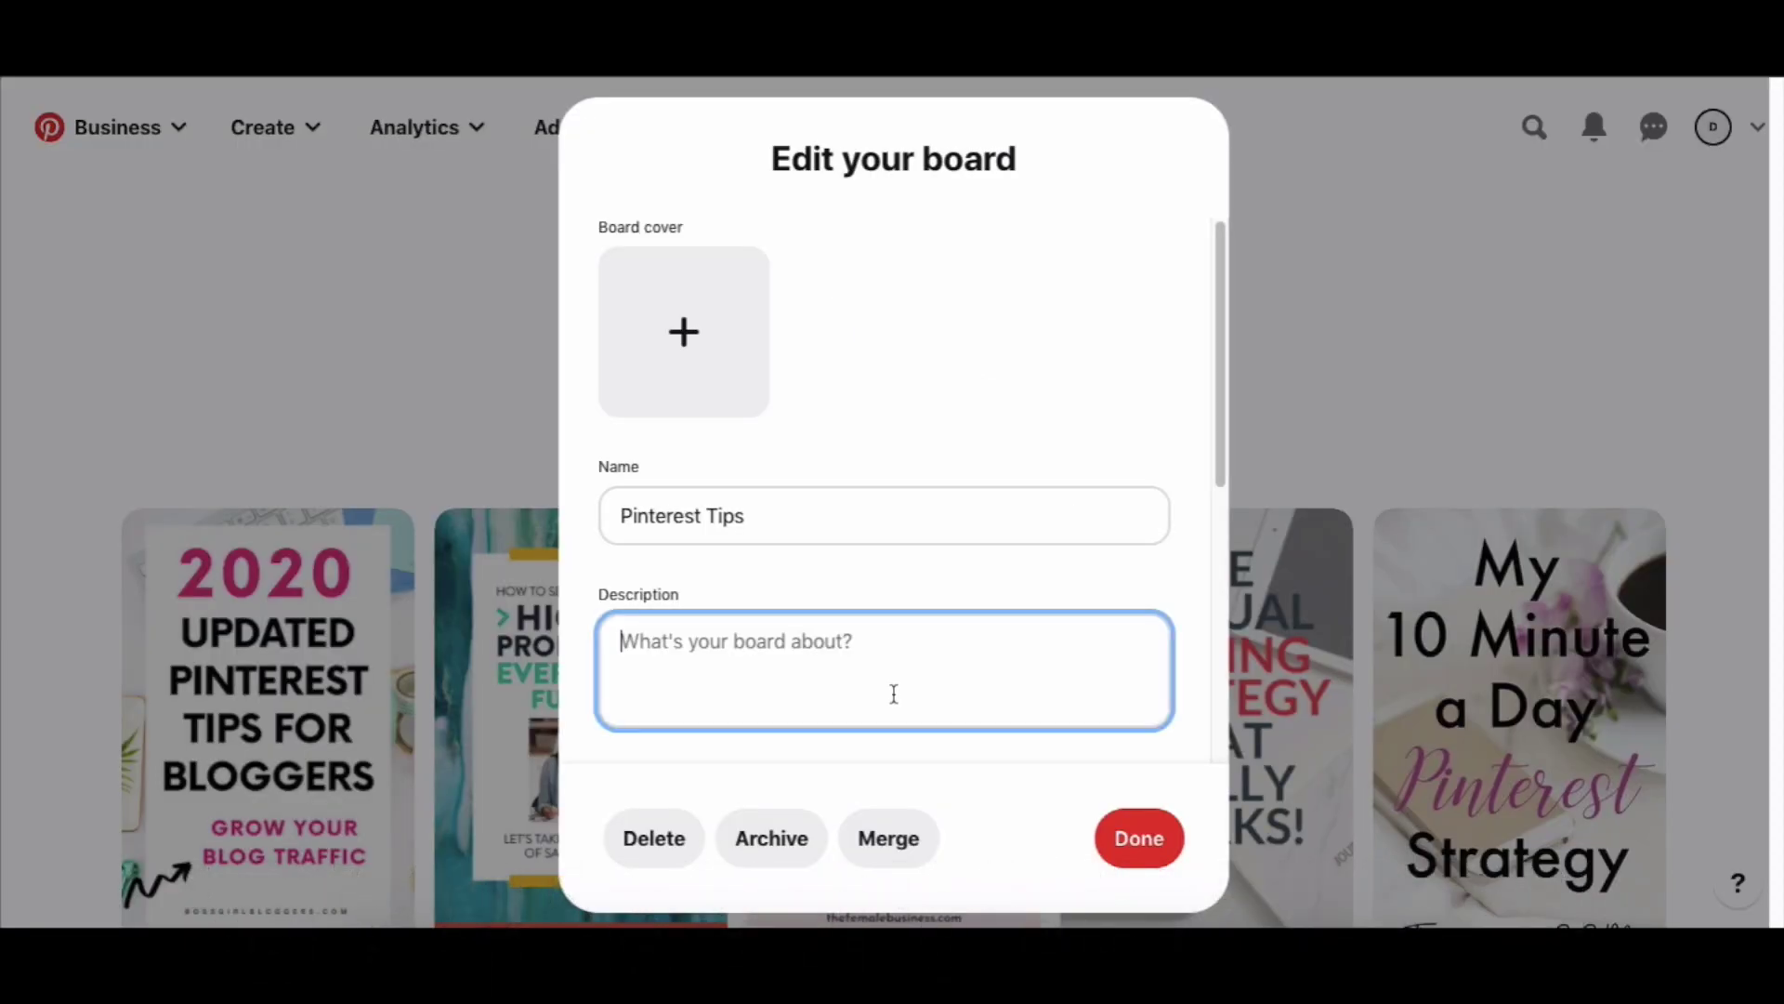
text(Includes blog posts and videos on how to use Pinterest fo rbu)
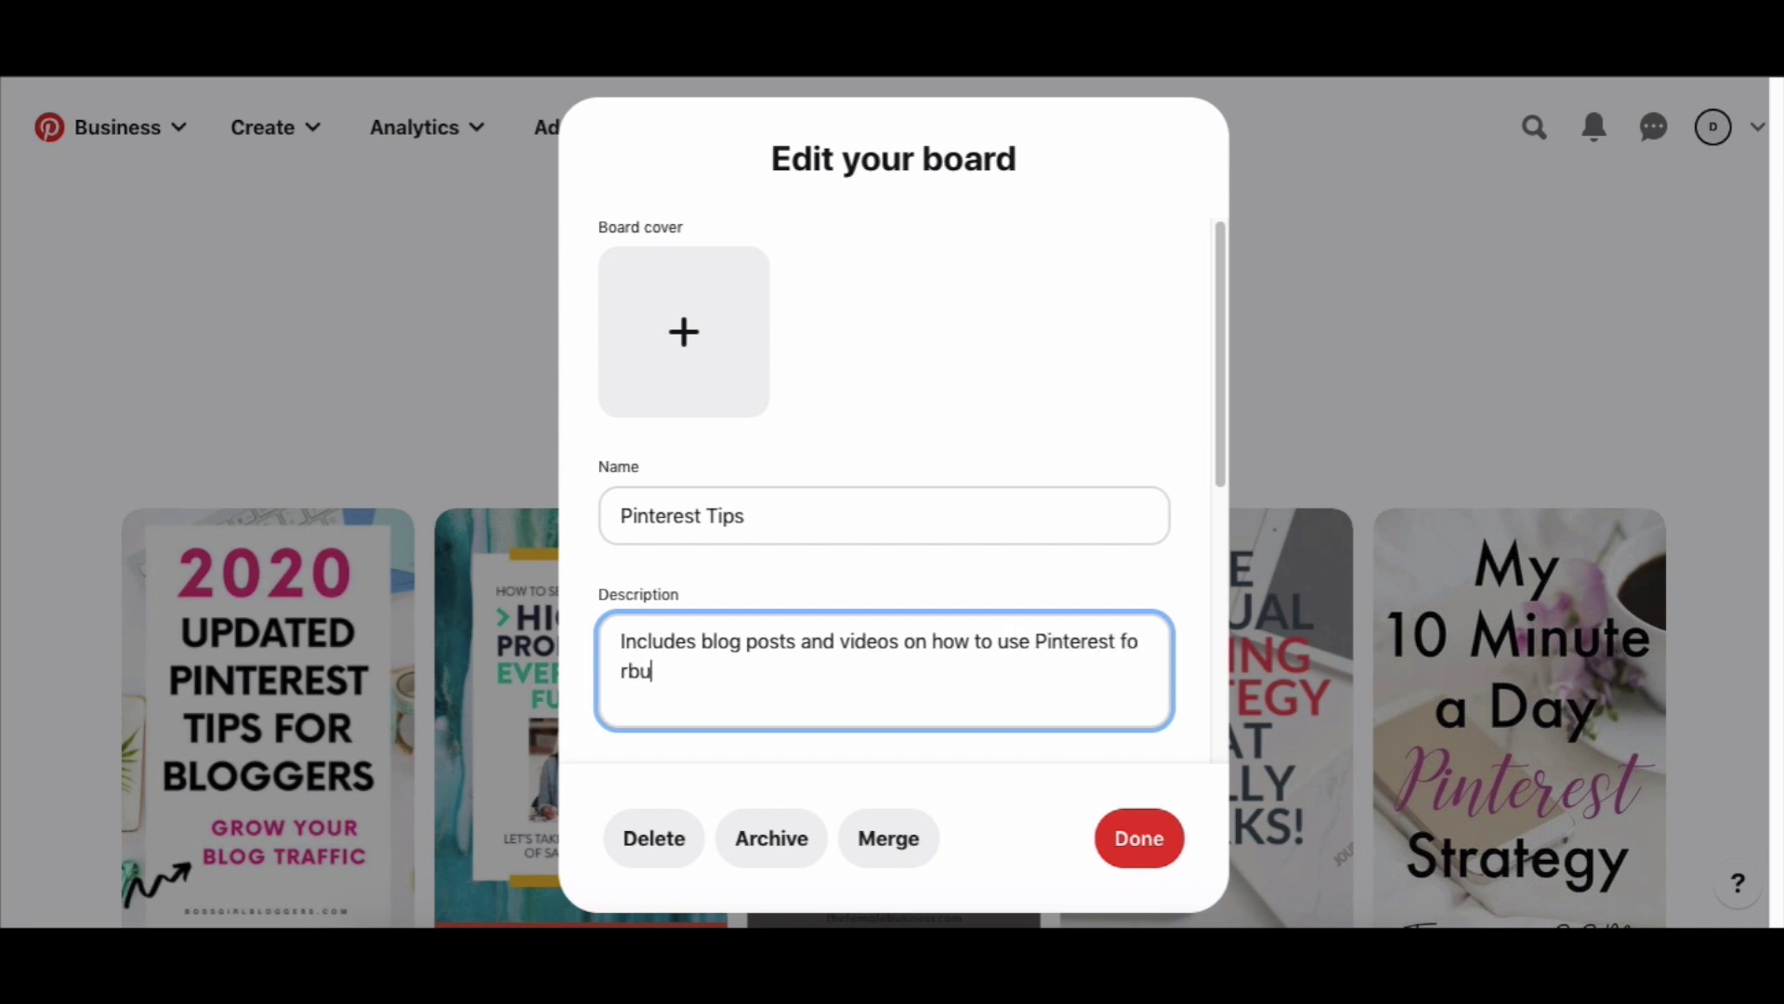
key(BackSpace)
key(BackSpace)
key(BackSpace)
text(r business. Best pin)
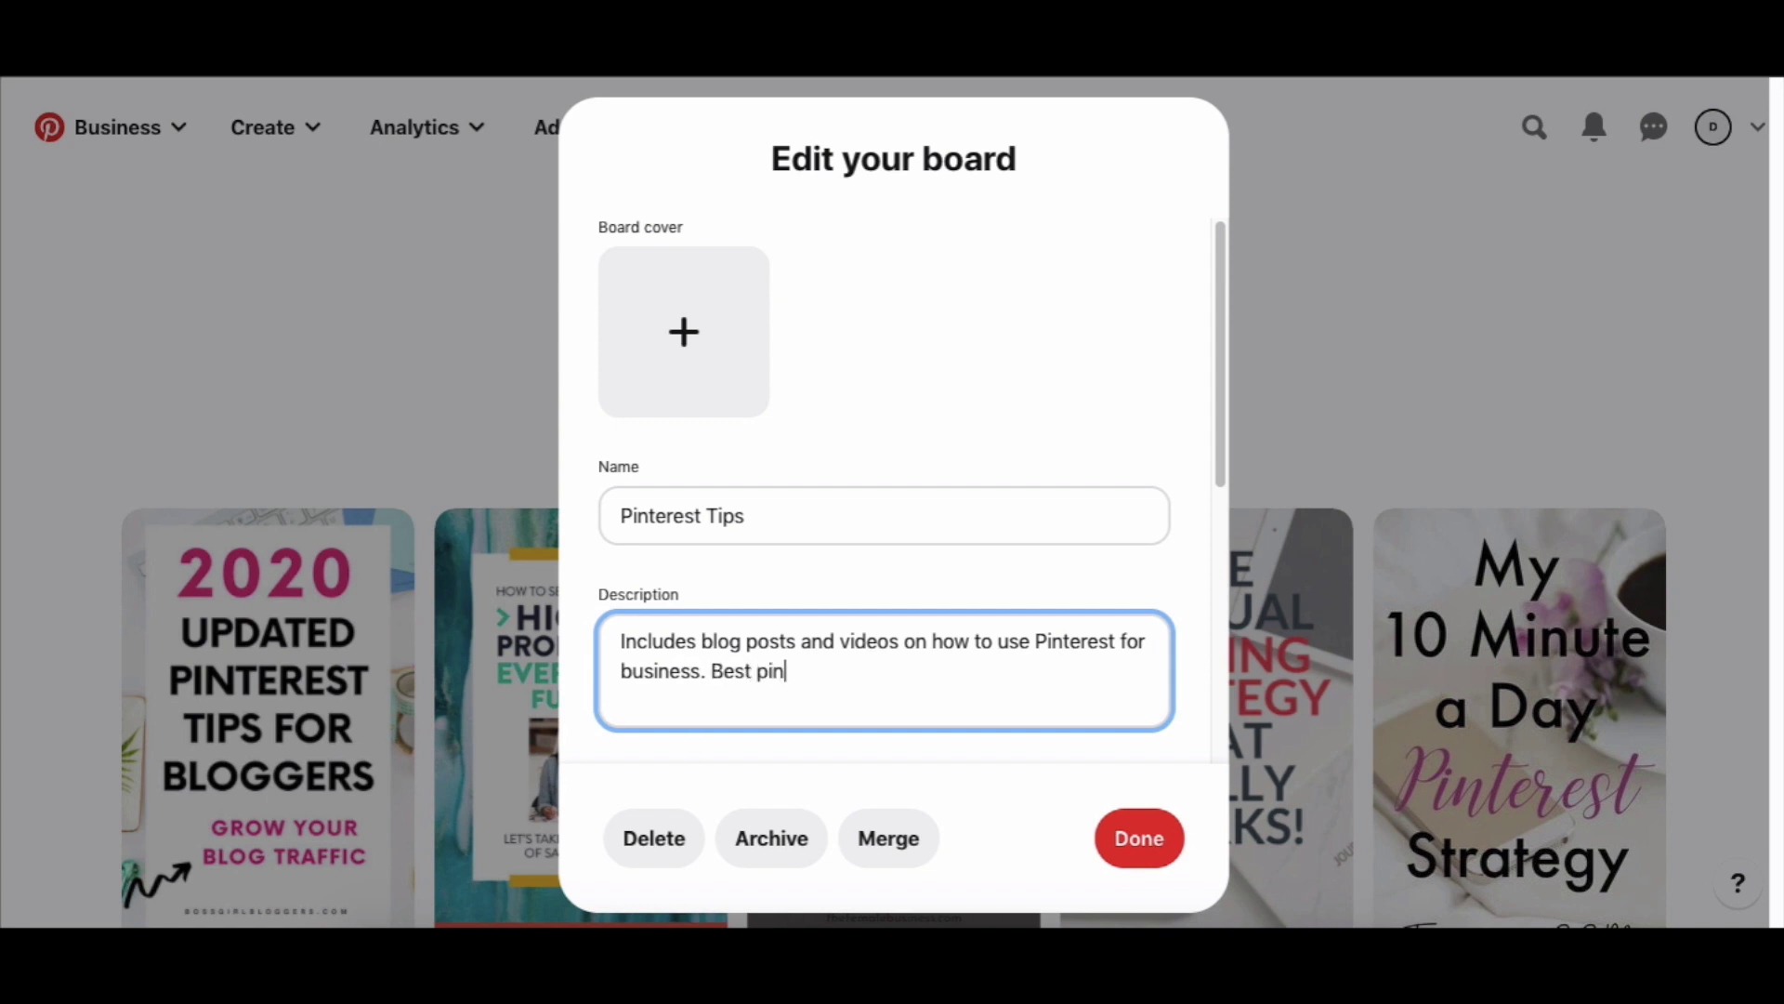
text(terest marketing tips.)
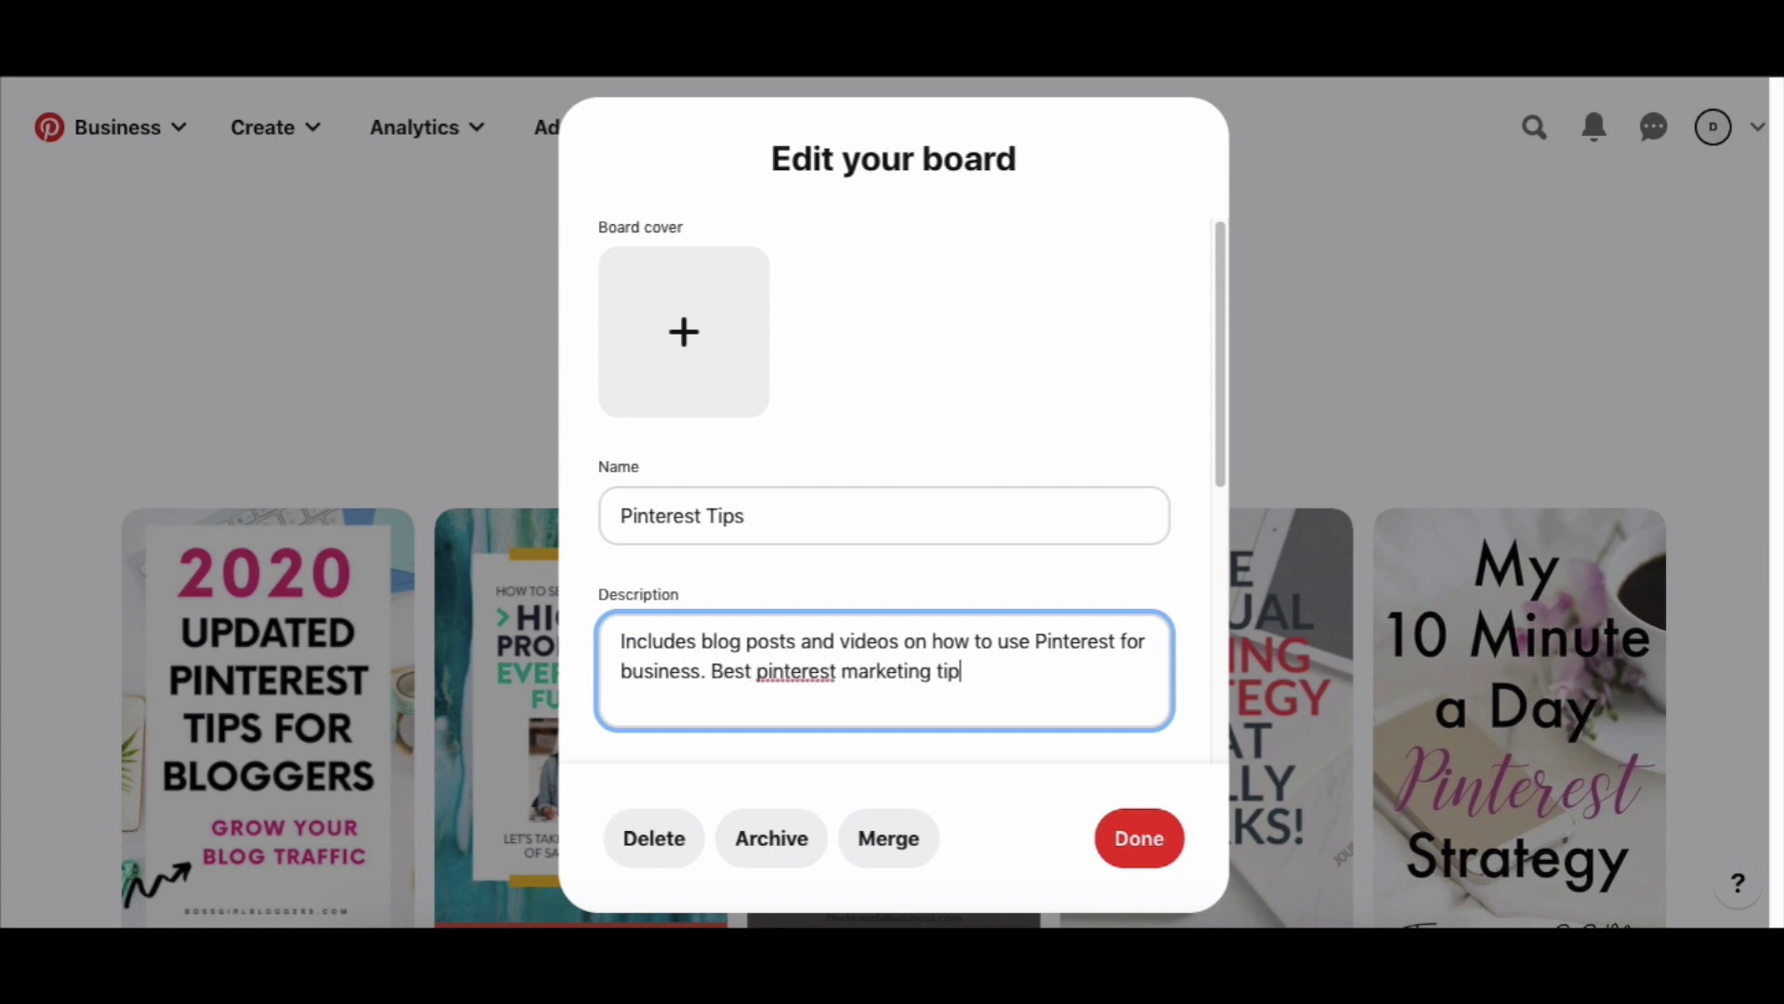
click(1135, 839)
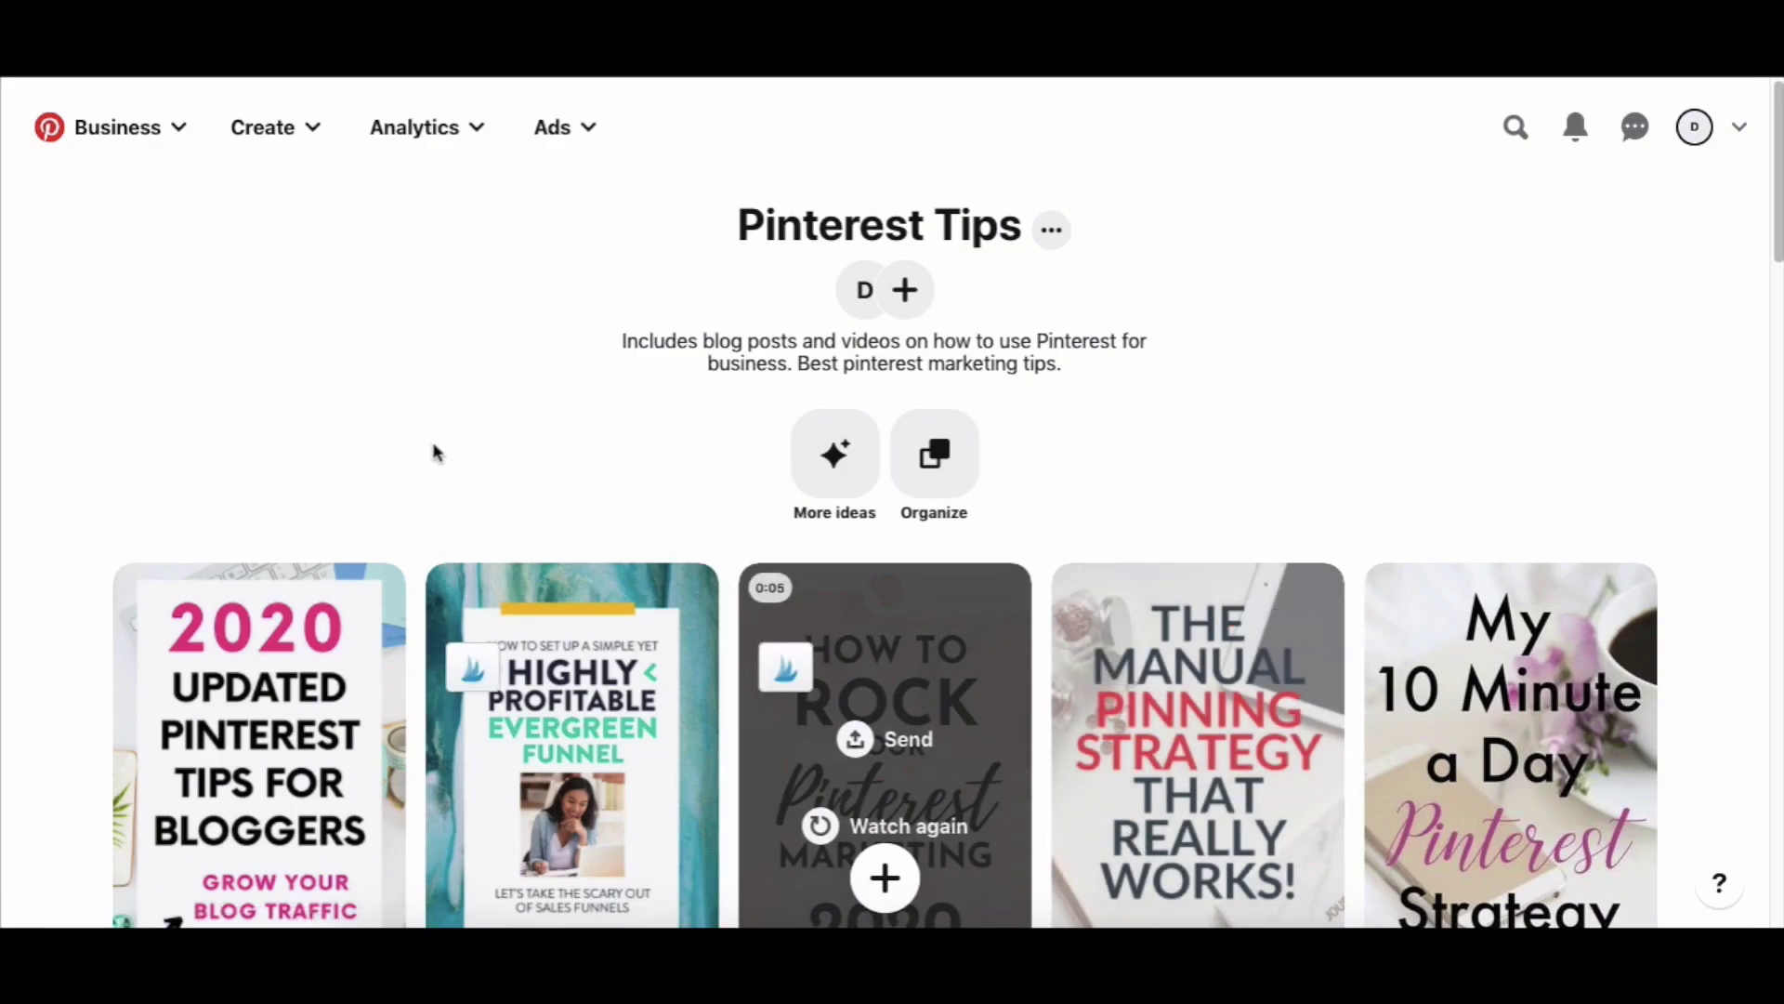
Go back to the Digital Empires profile, open the All Pins board, then return to the profile.
scroll(434, 452, down, 3)
scroll(434, 453, up, 3)
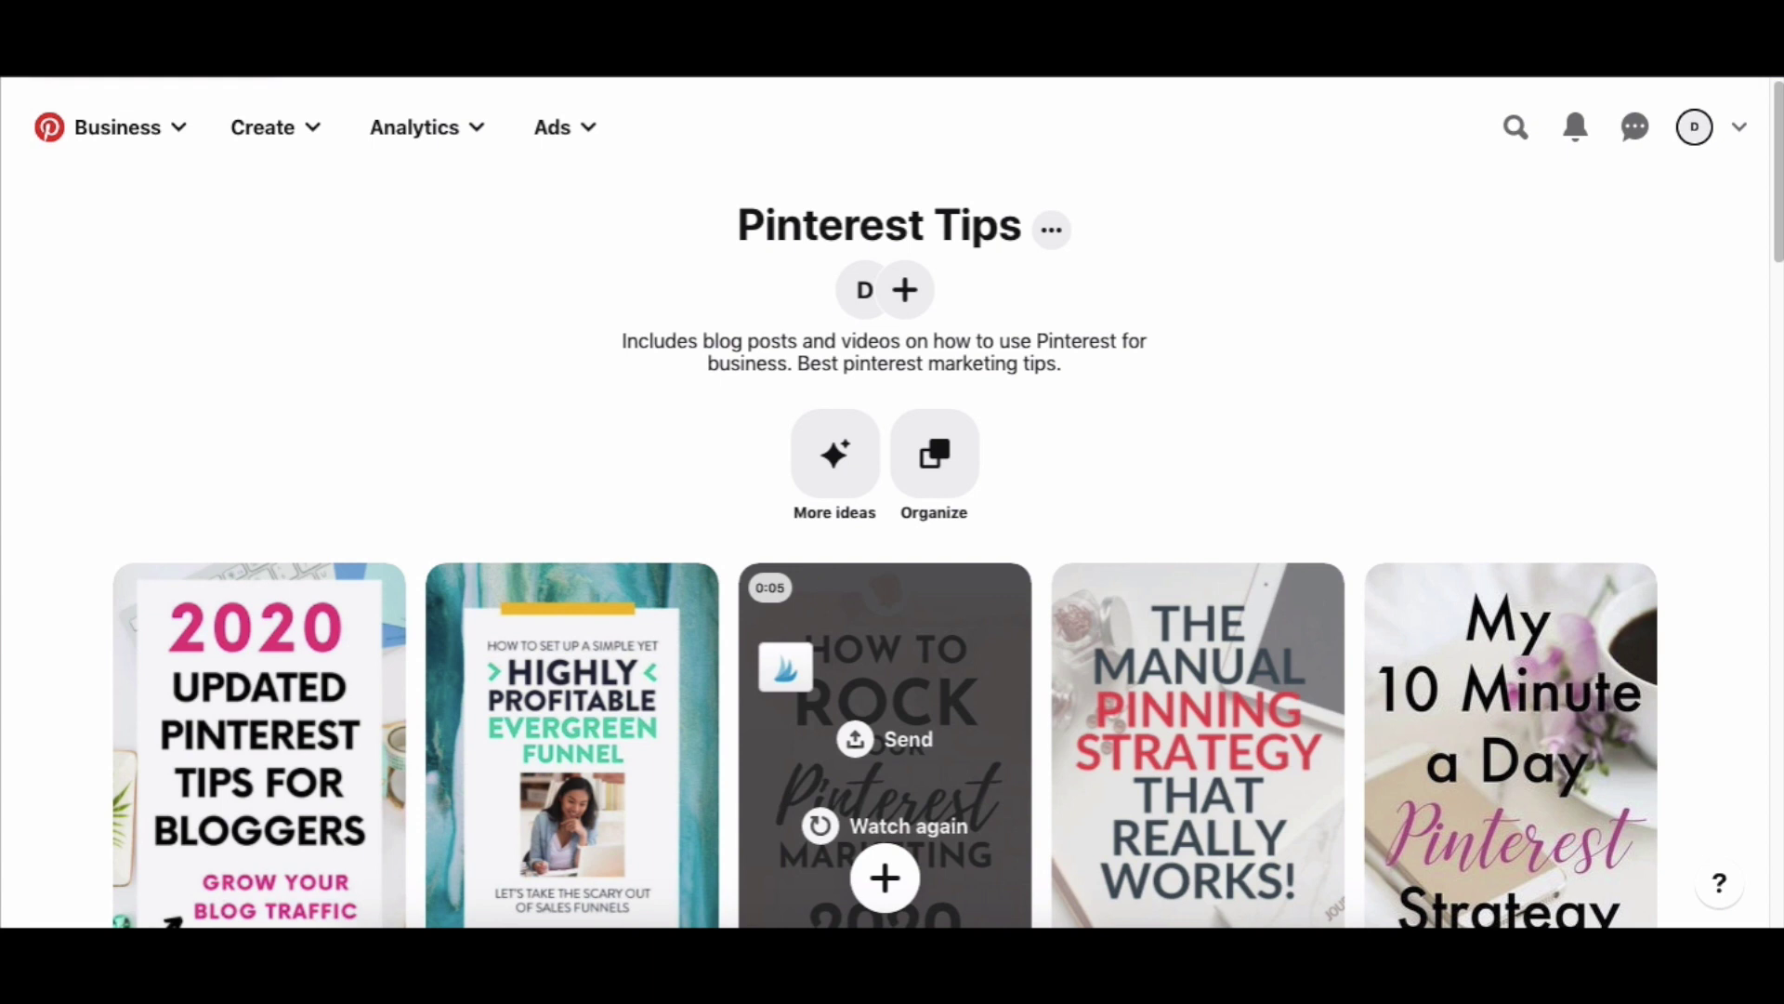
key(alt+Left)
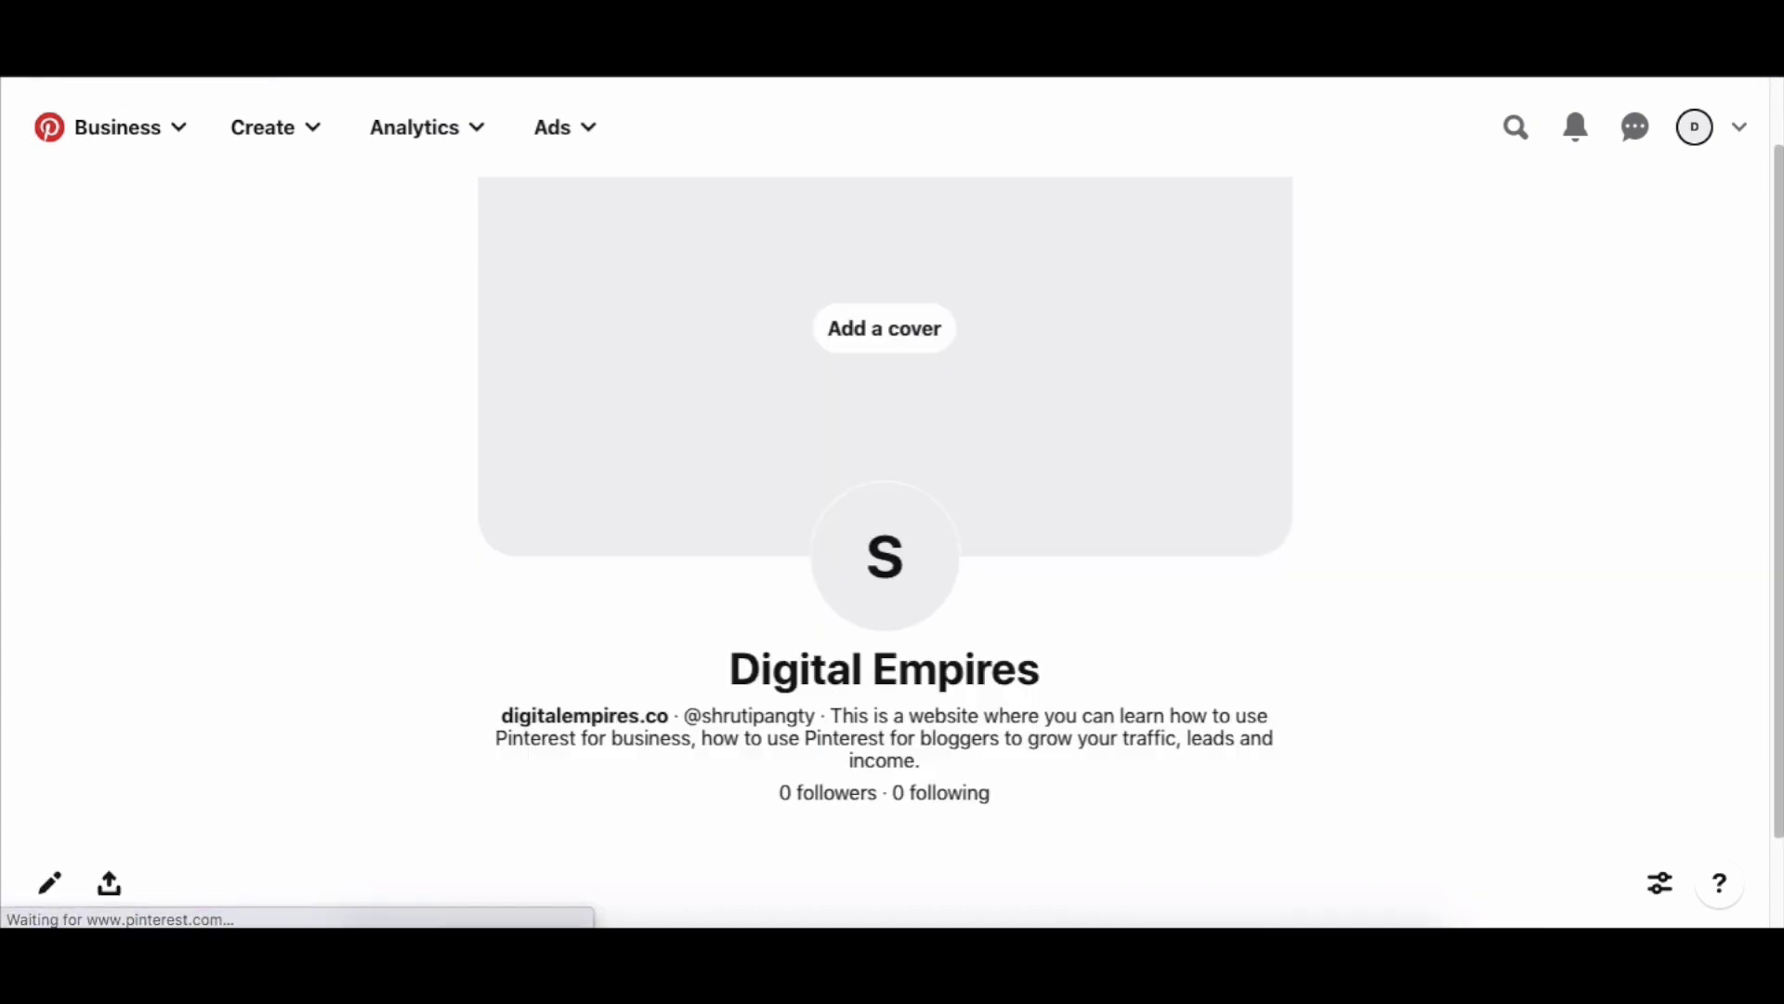
scroll(247, 634, down, 3)
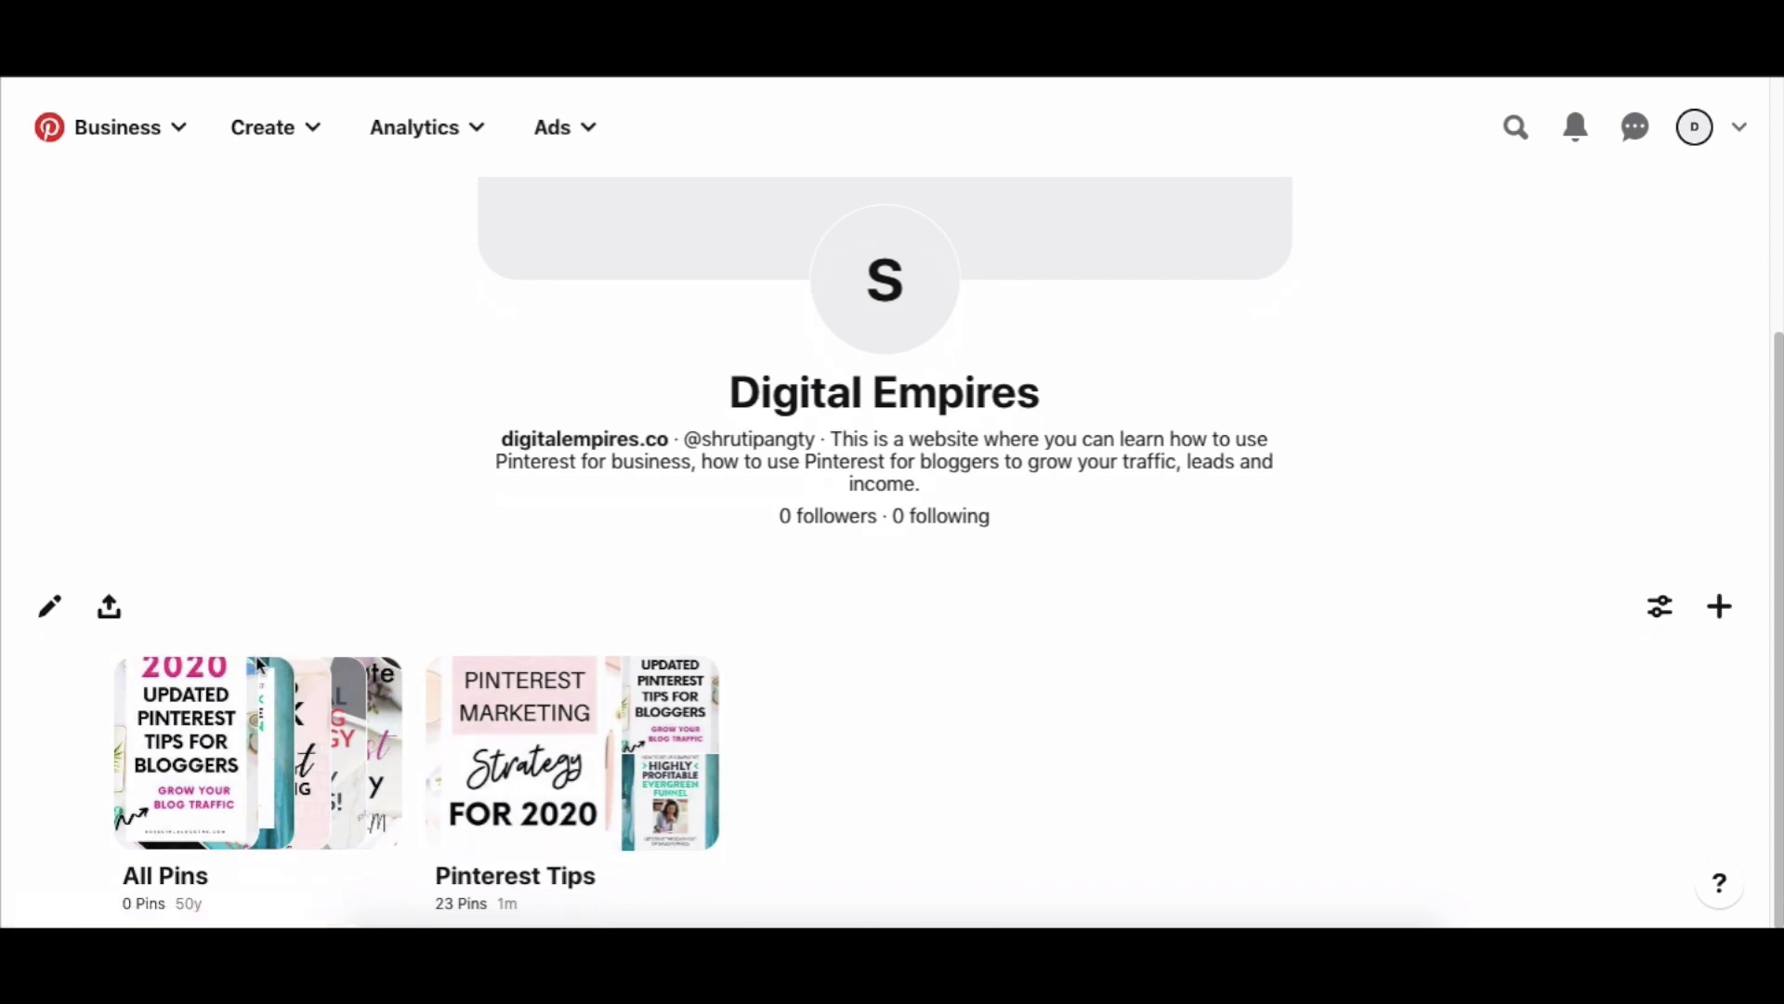
click(170, 773)
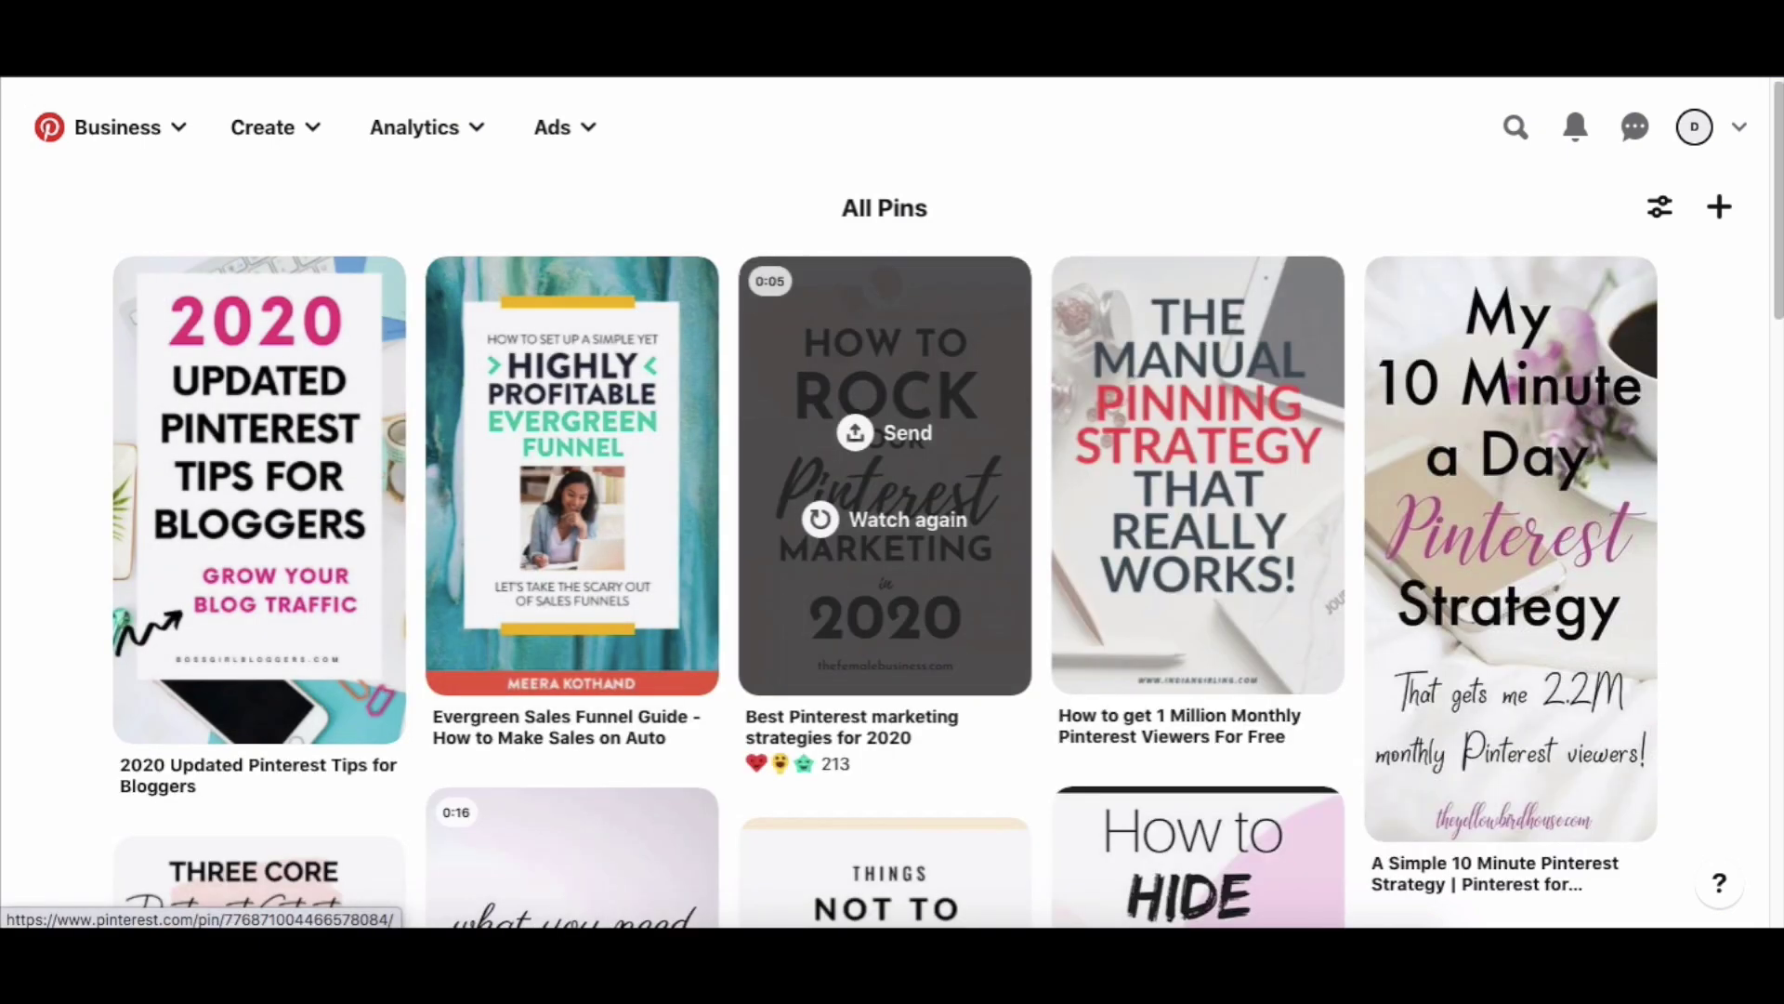
key(alt+Left)
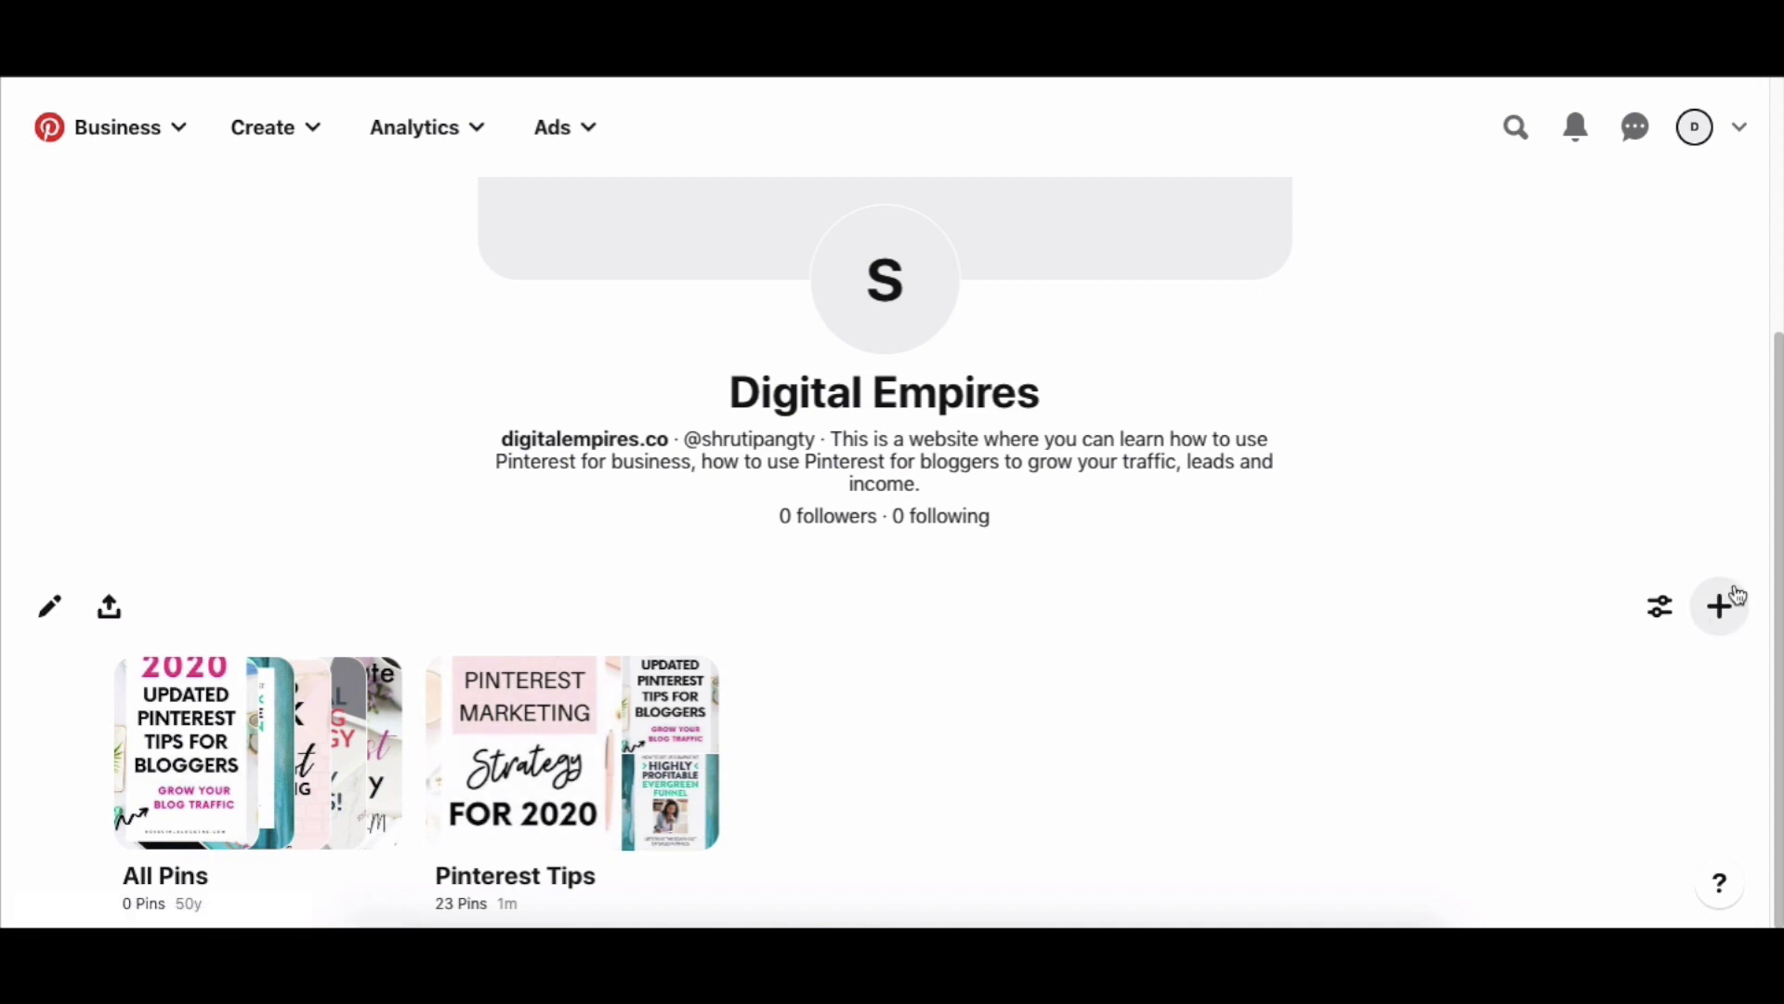
Create a new board named 'Canva Templates'.
click(1720, 605)
click(1639, 767)
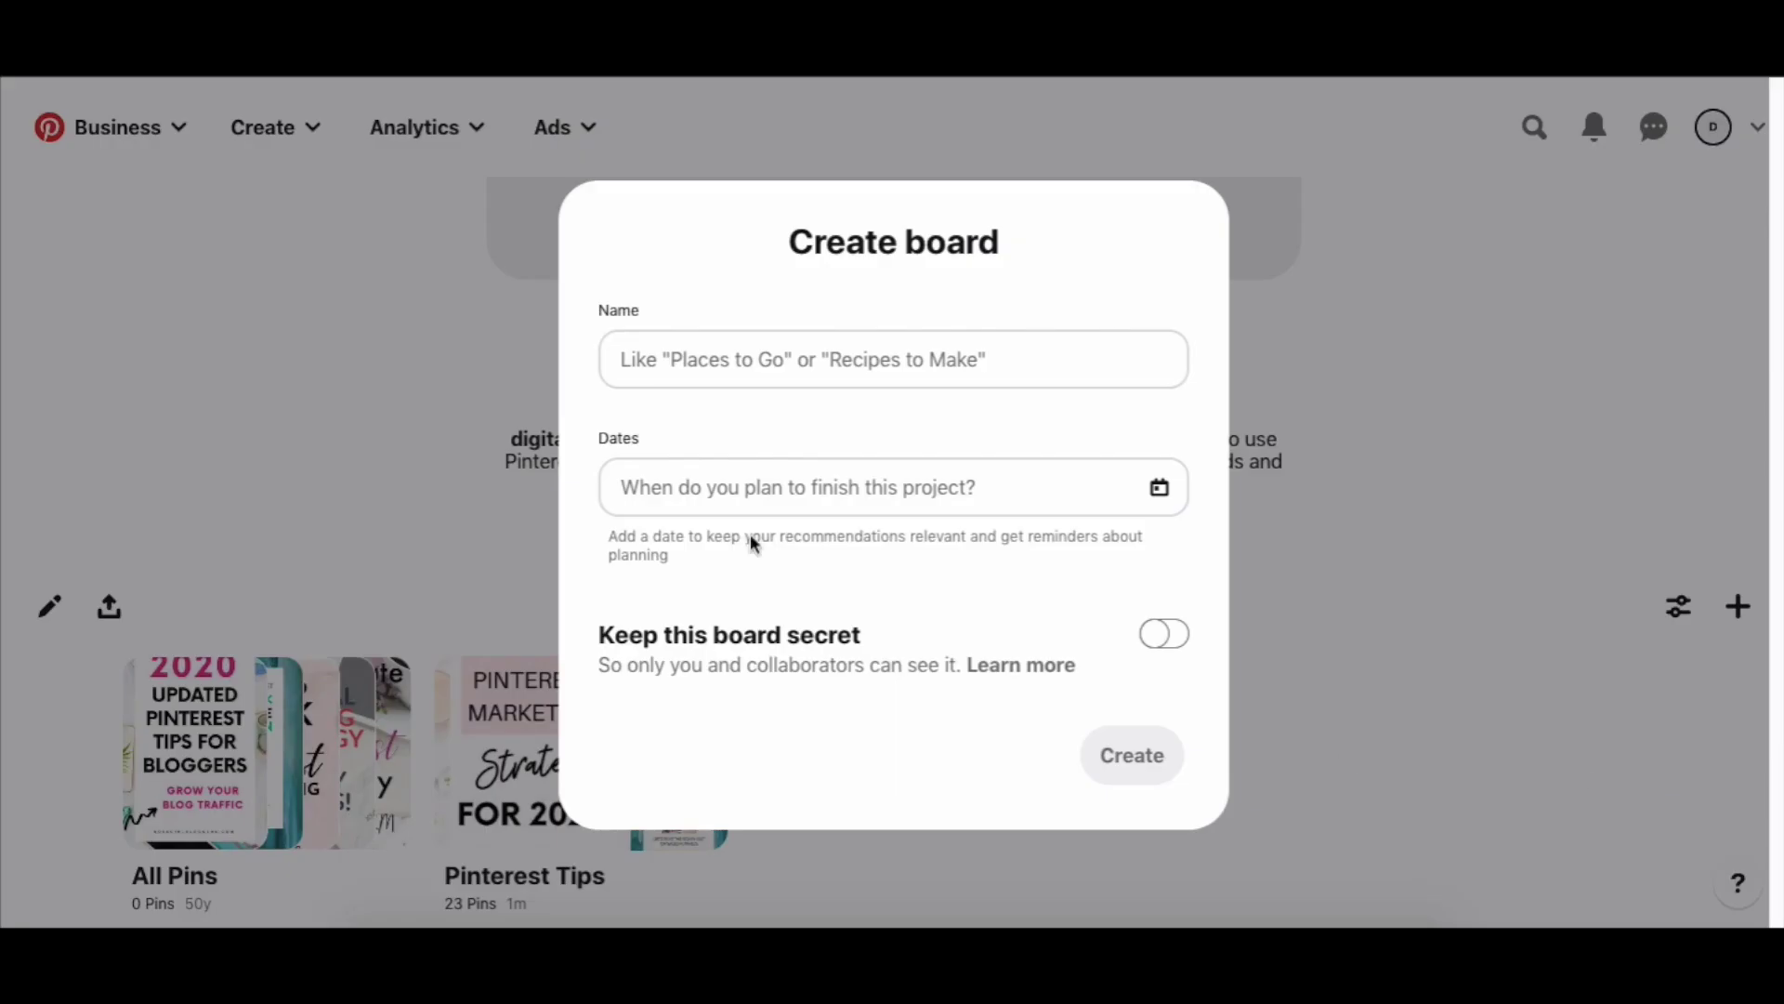
click(675, 364)
text(C)
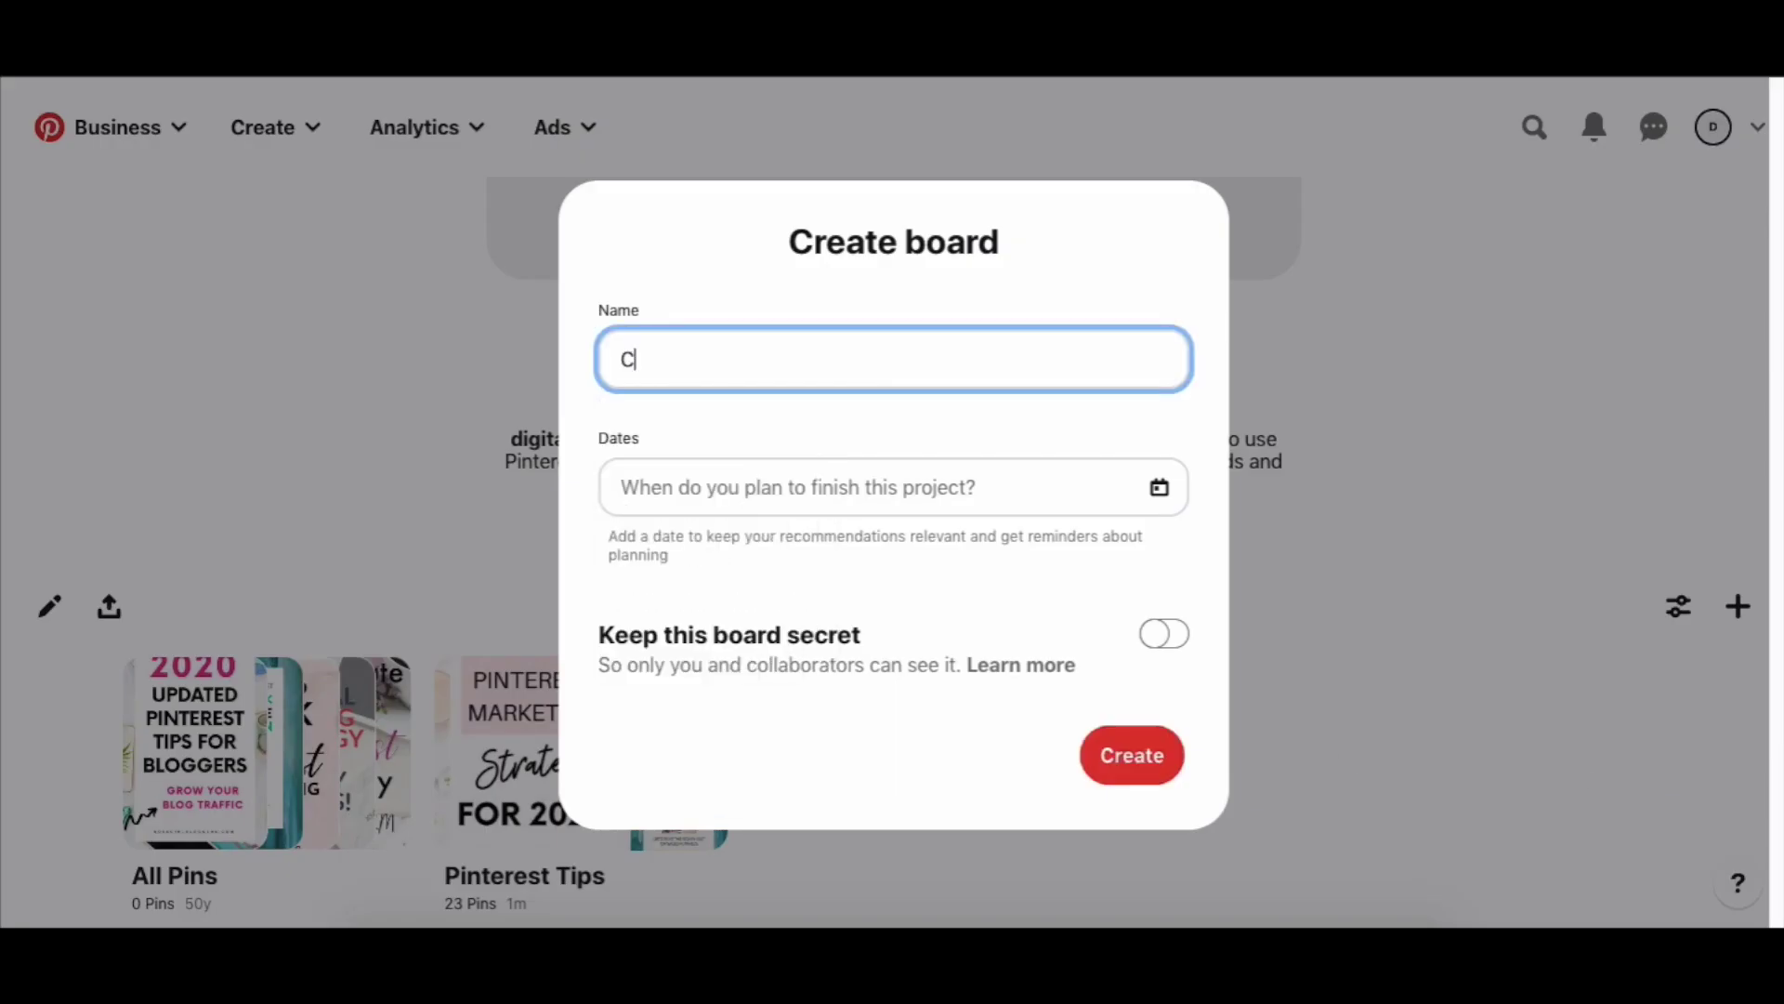
text(anva Templates)
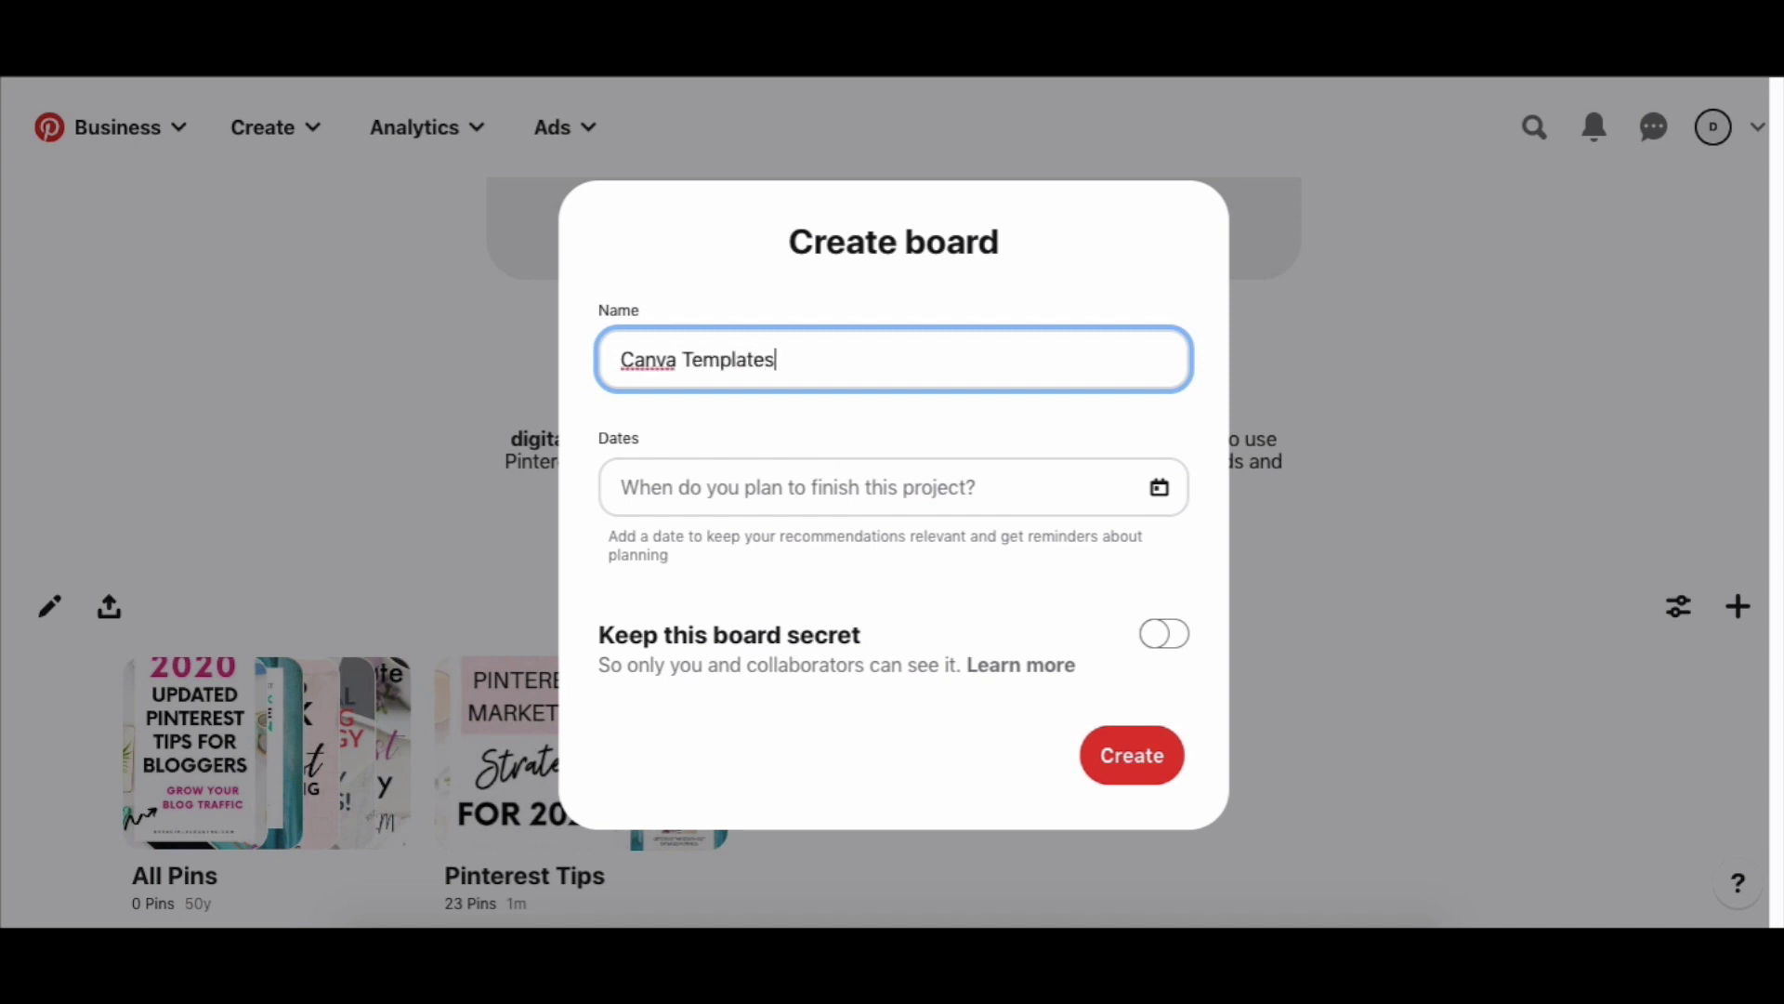
click(1108, 749)
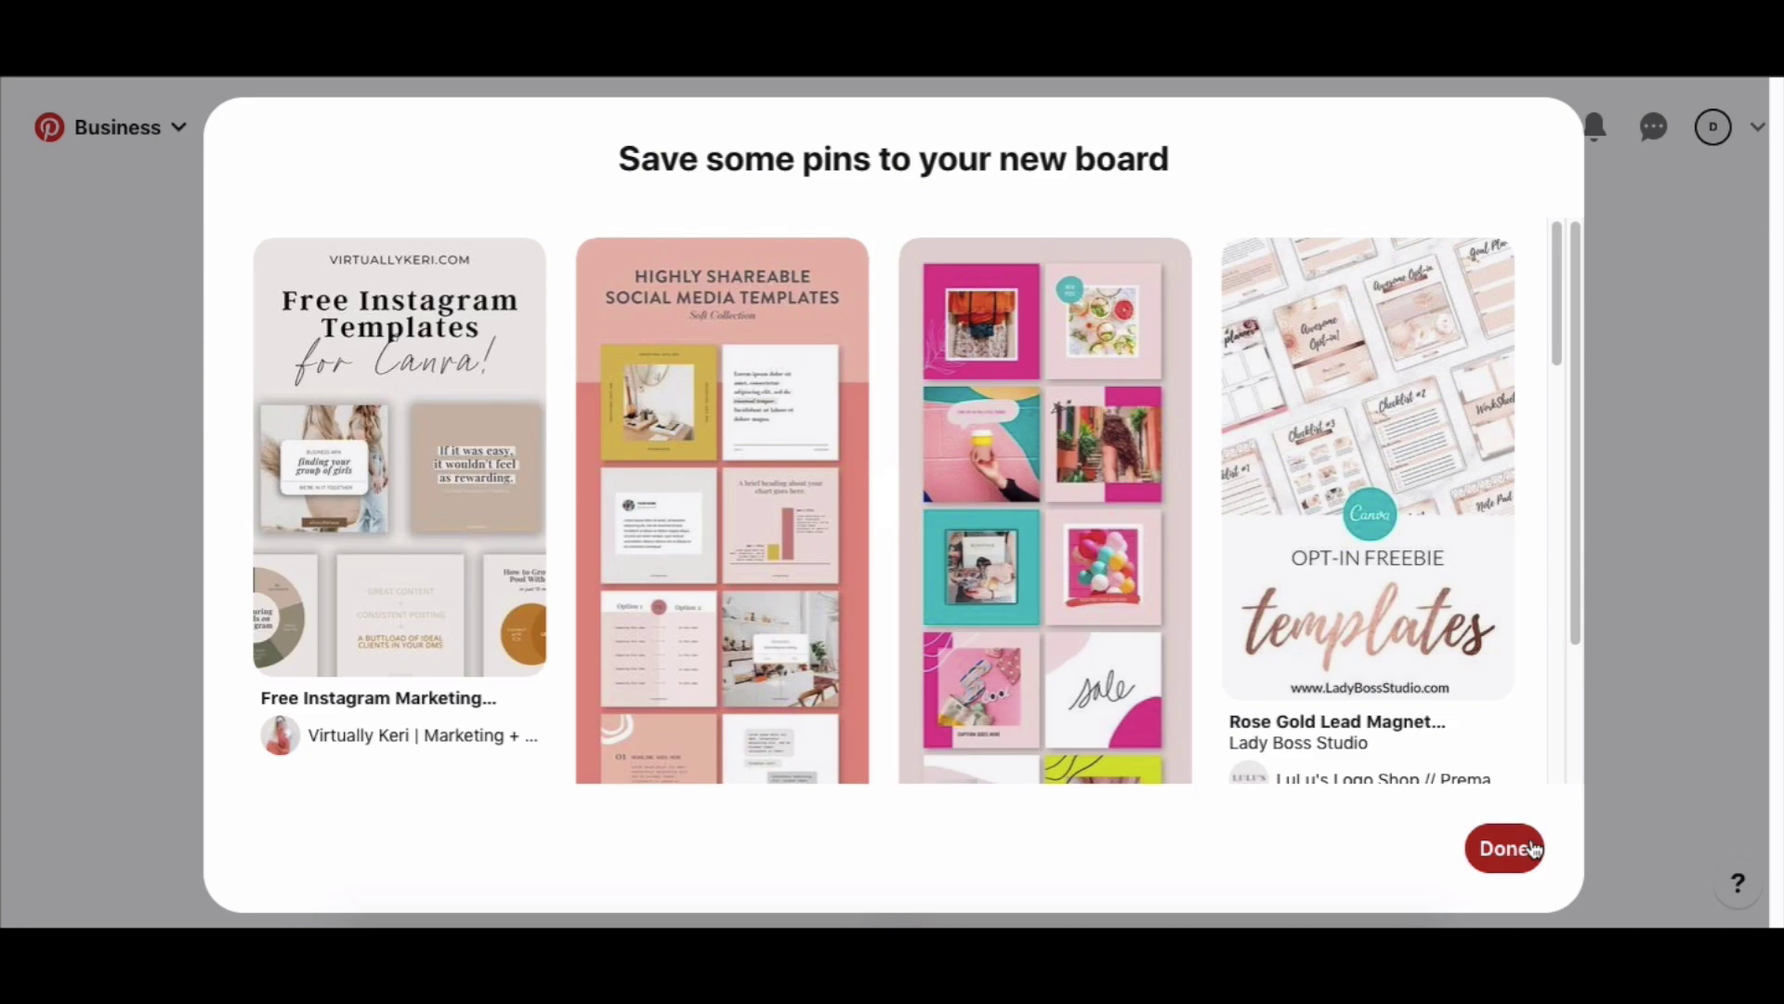
click(1527, 853)
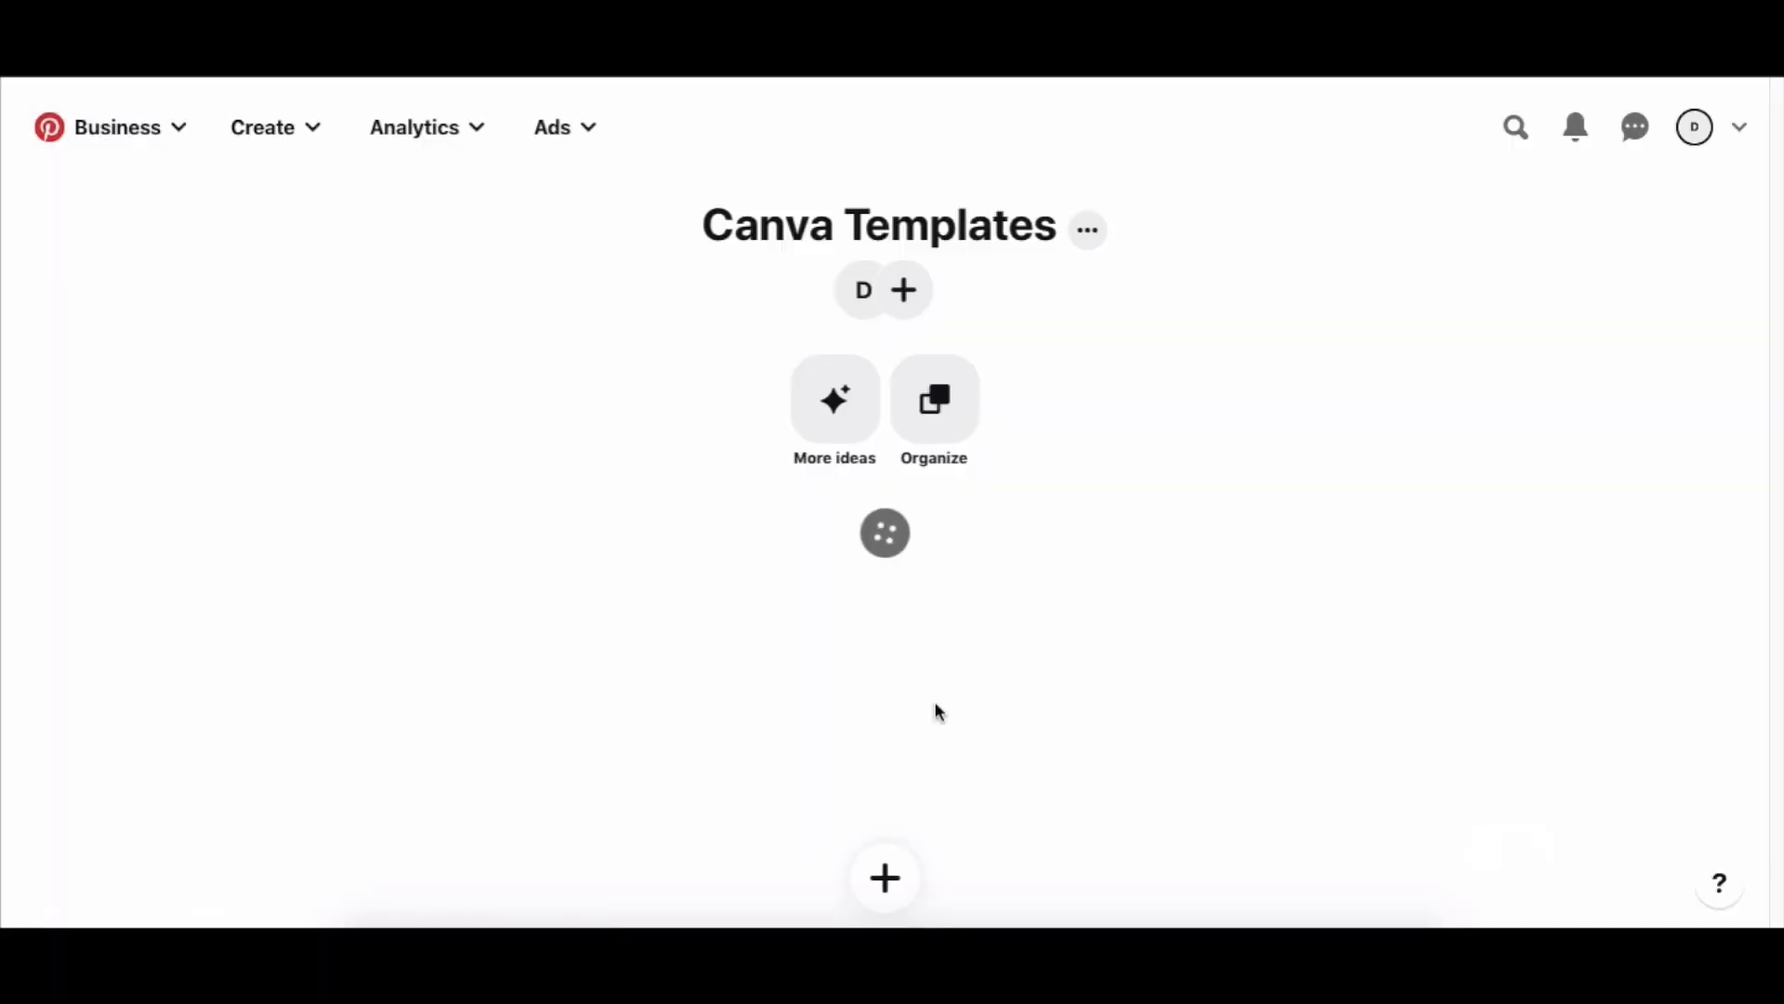
Save four suggested template pins to Canva Templates, then return to the Digital Empires profile.
scroll(936, 706, down, 1)
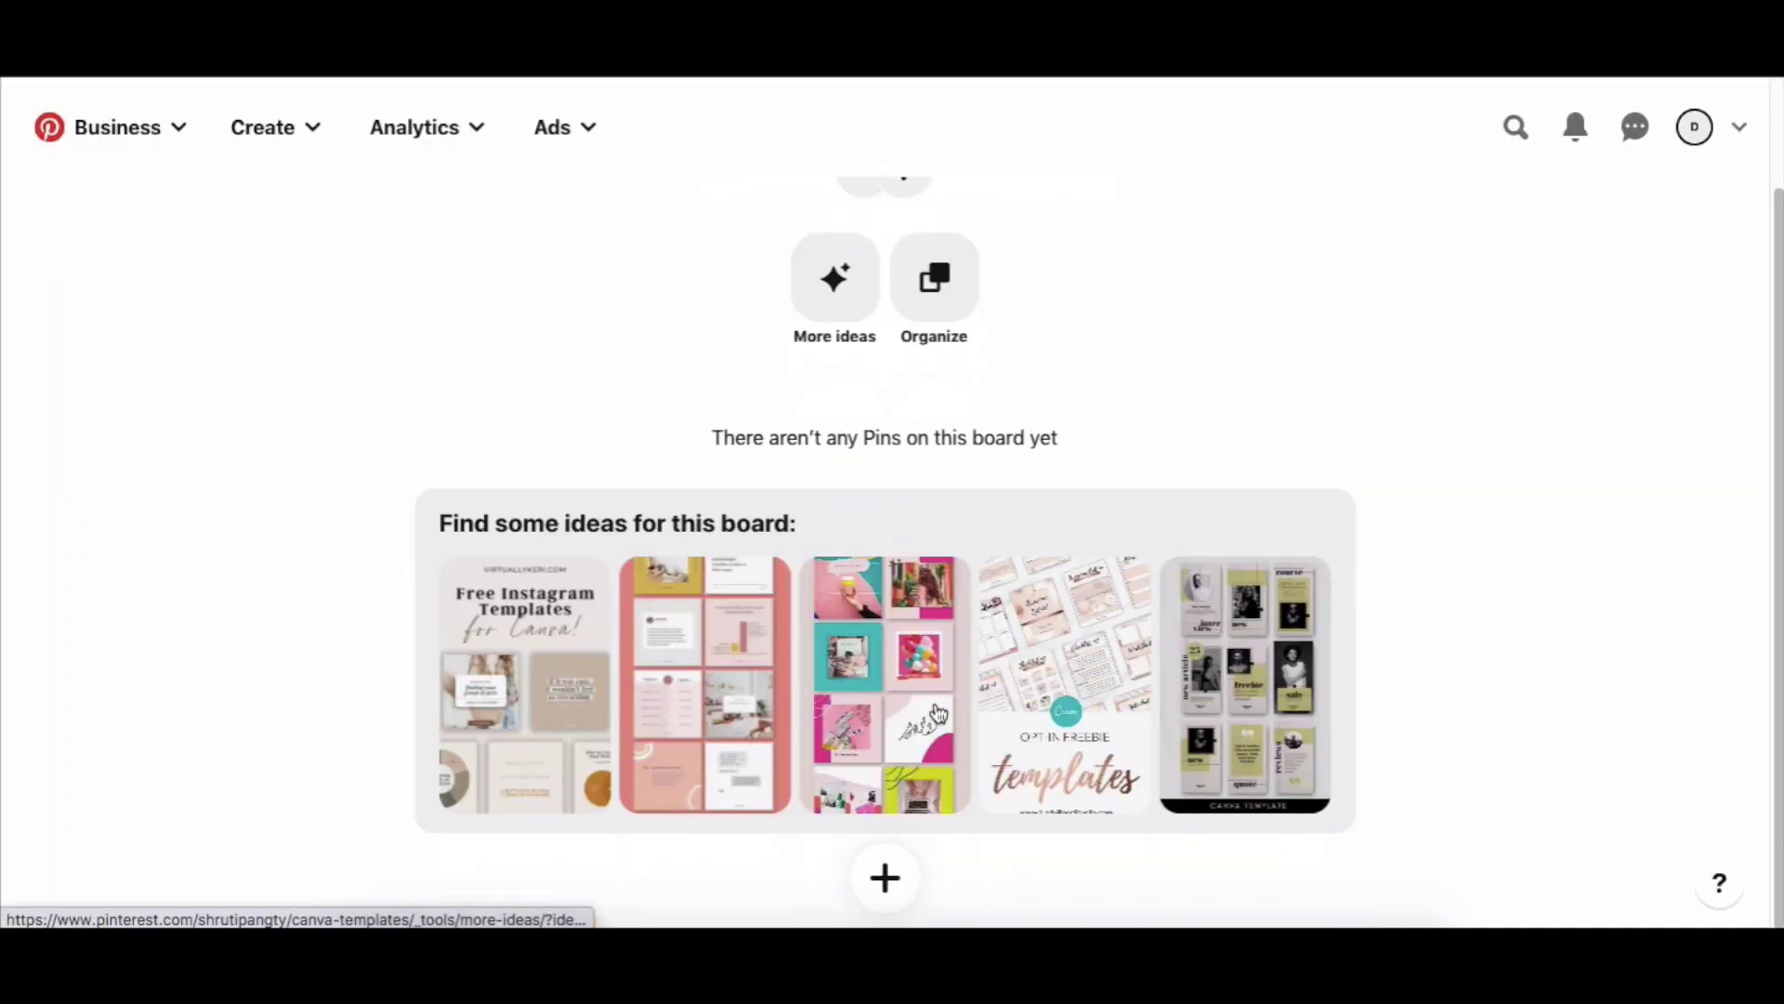
click(815, 294)
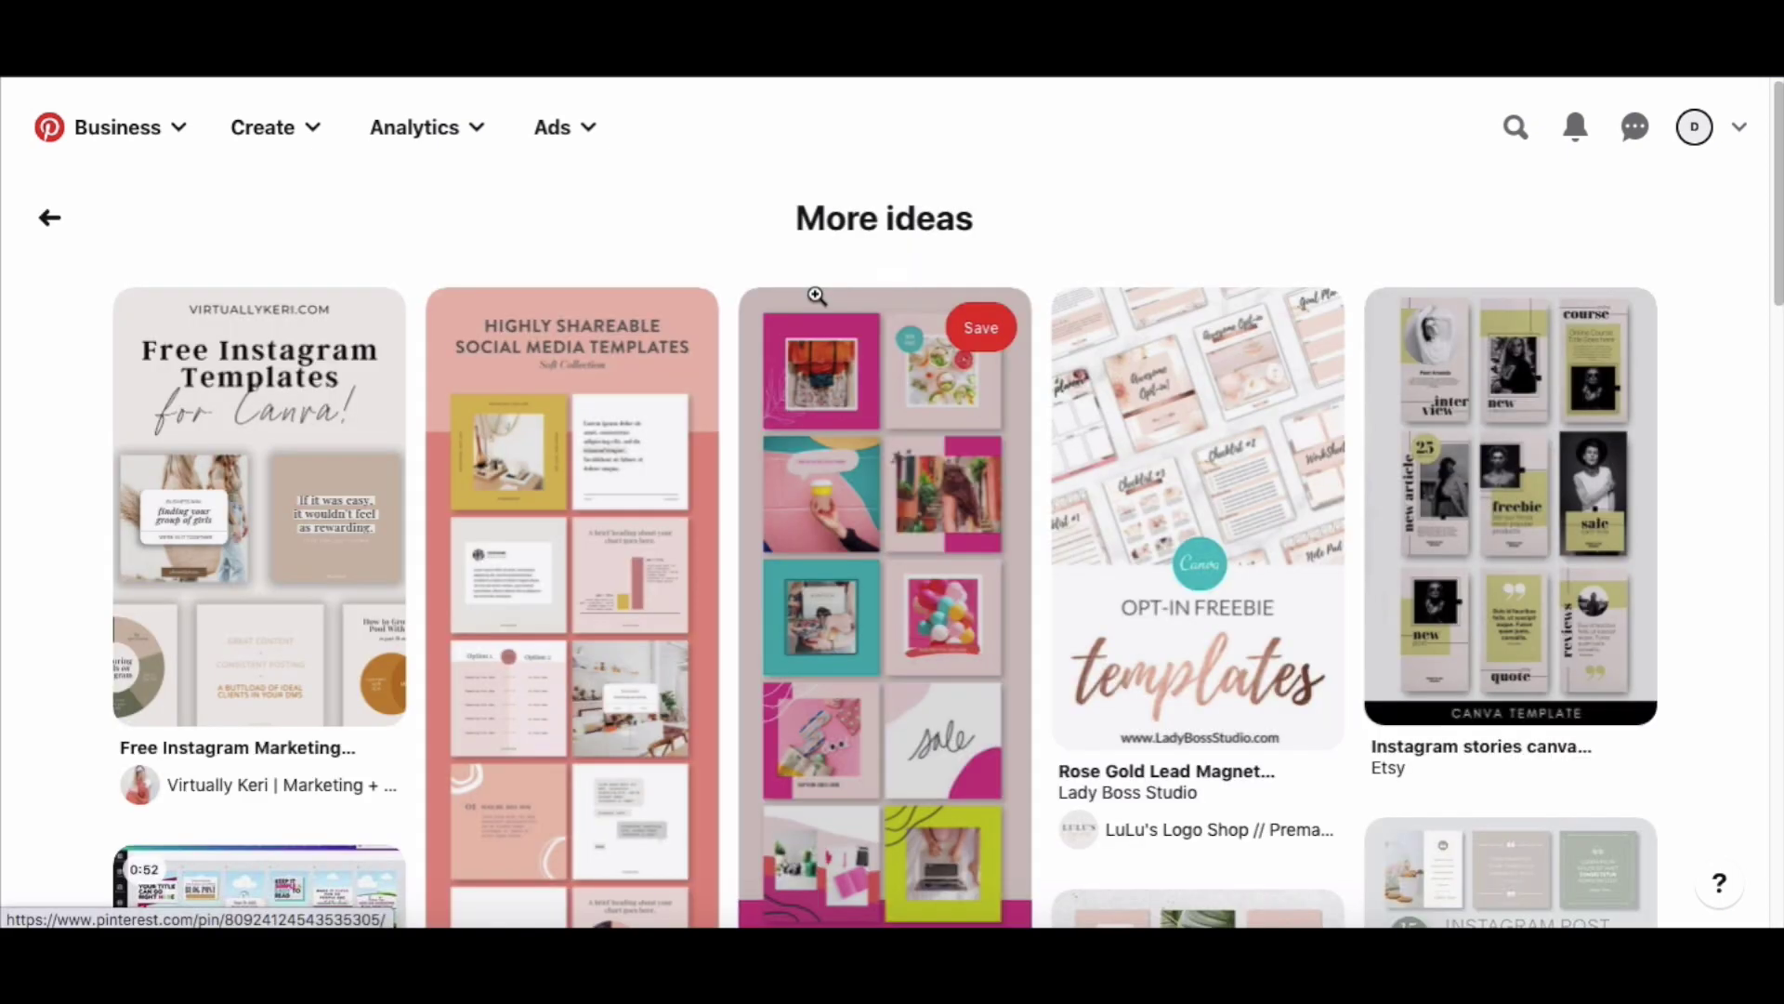
click(668, 327)
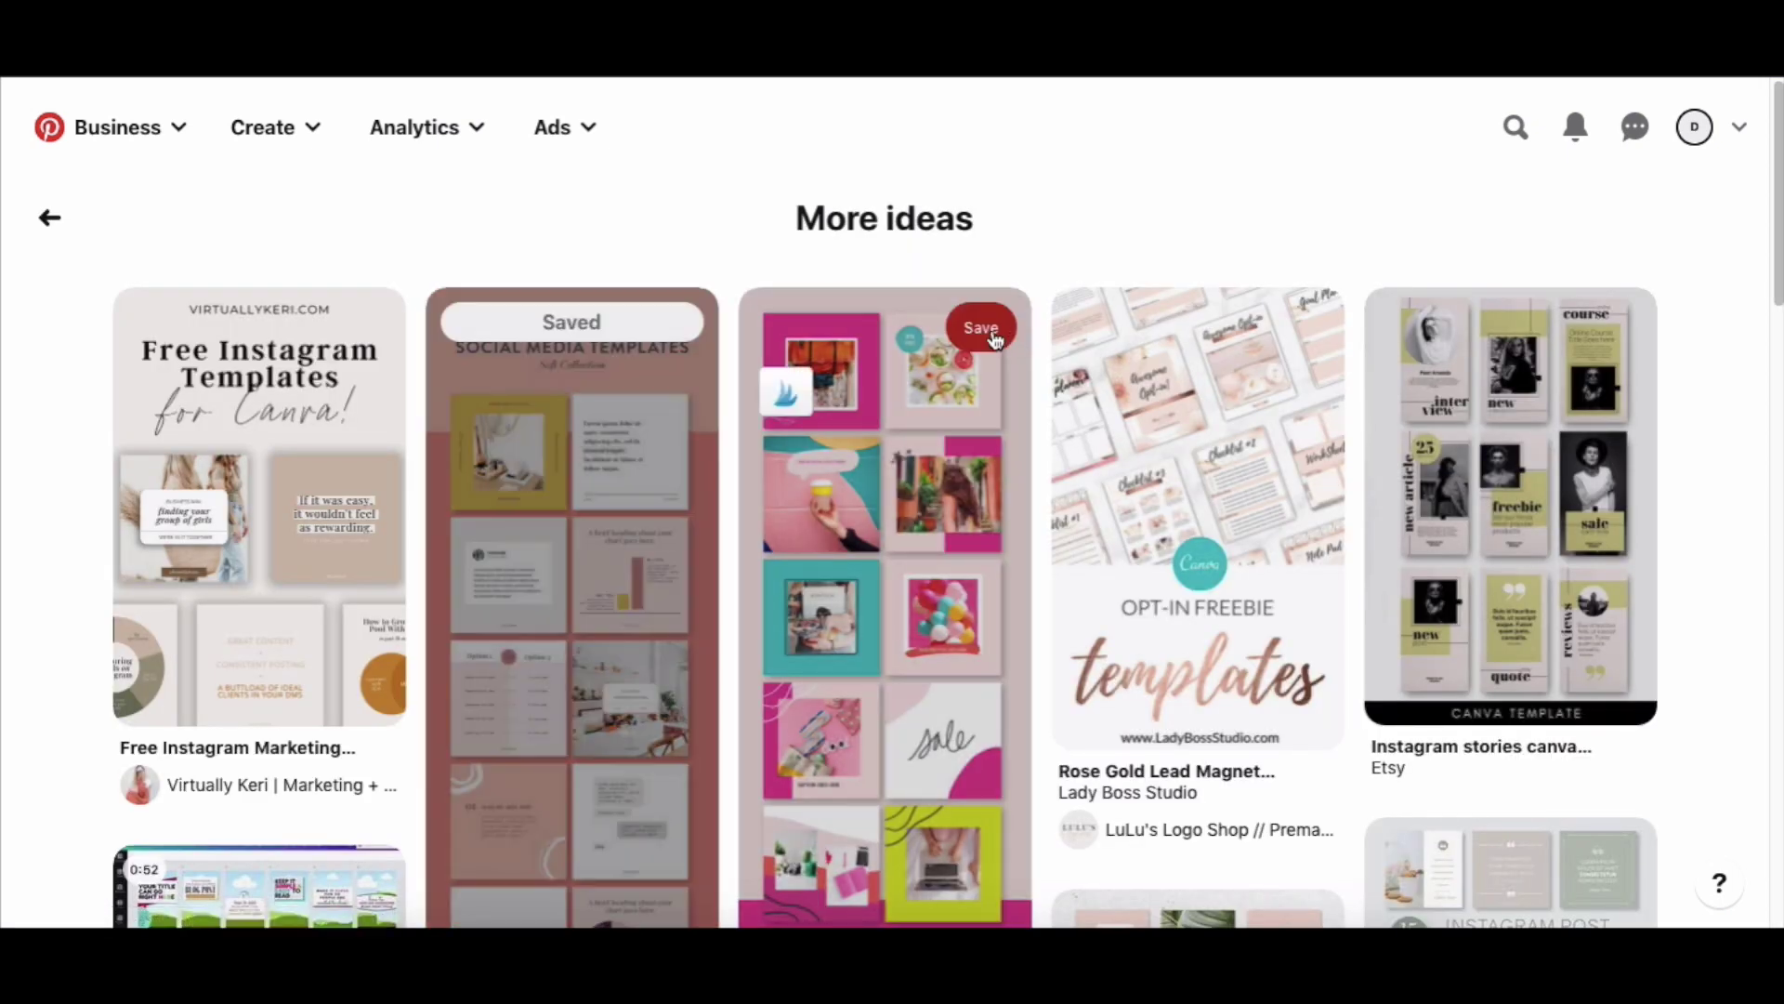
click(984, 329)
click(1295, 327)
click(1605, 327)
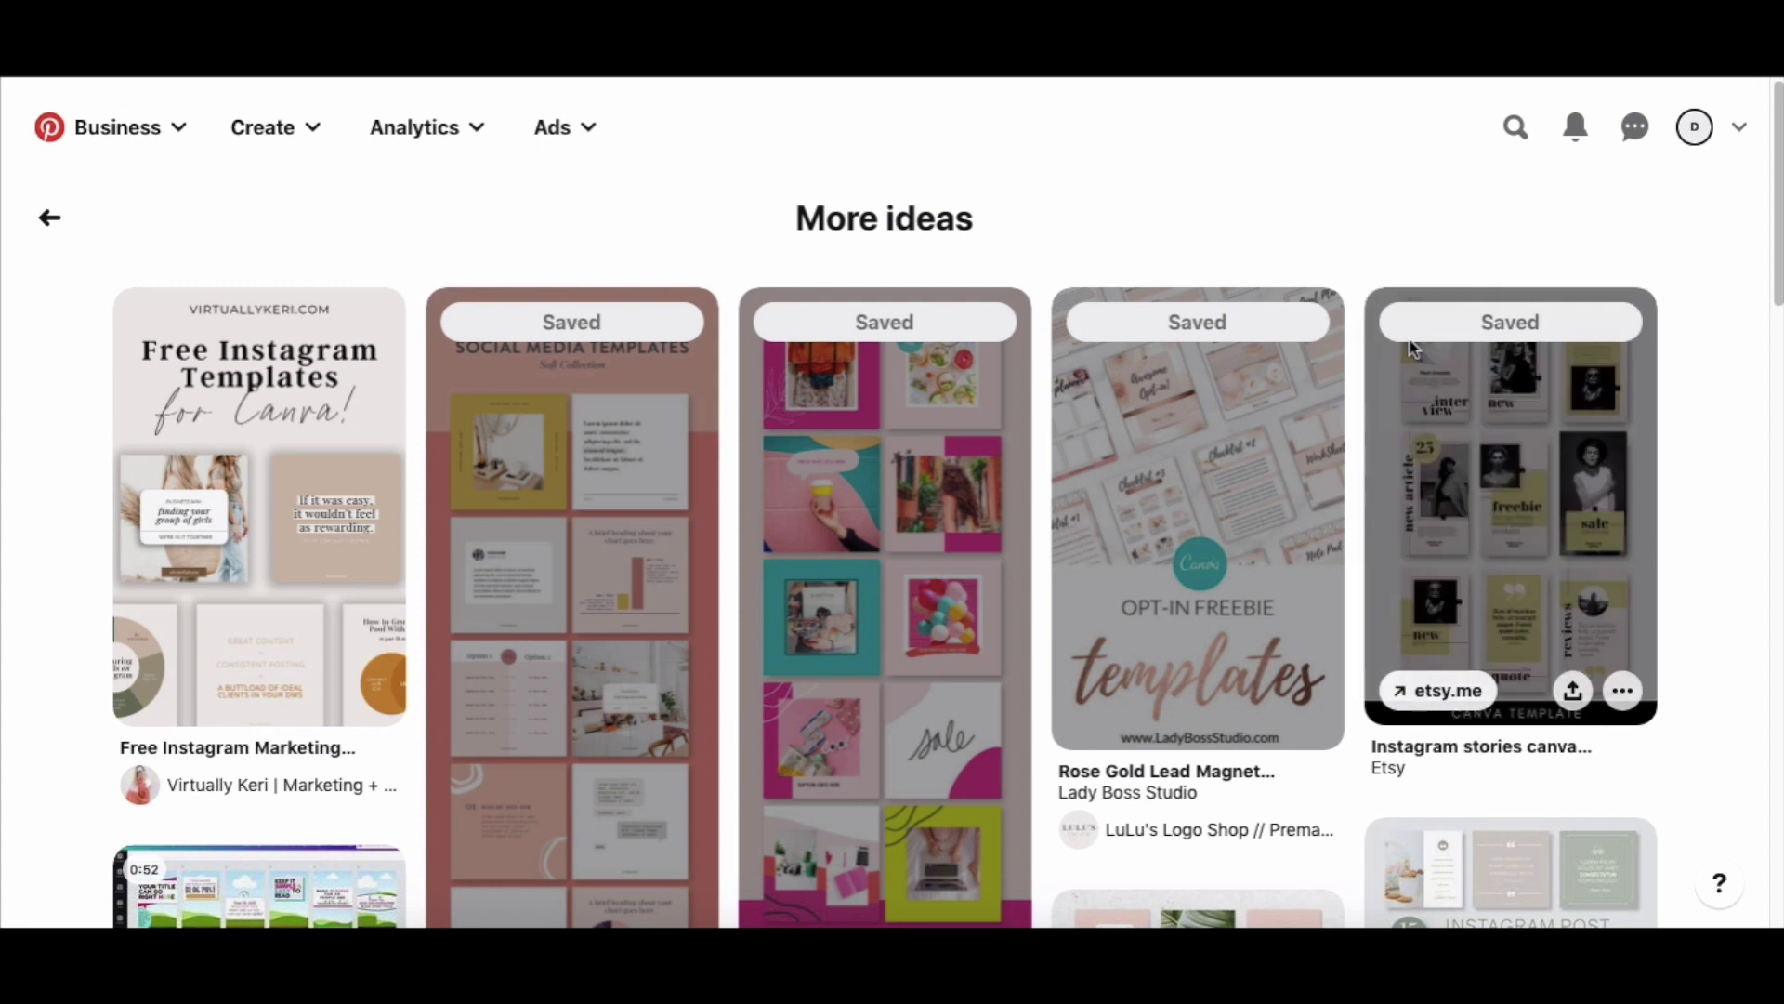
click(49, 217)
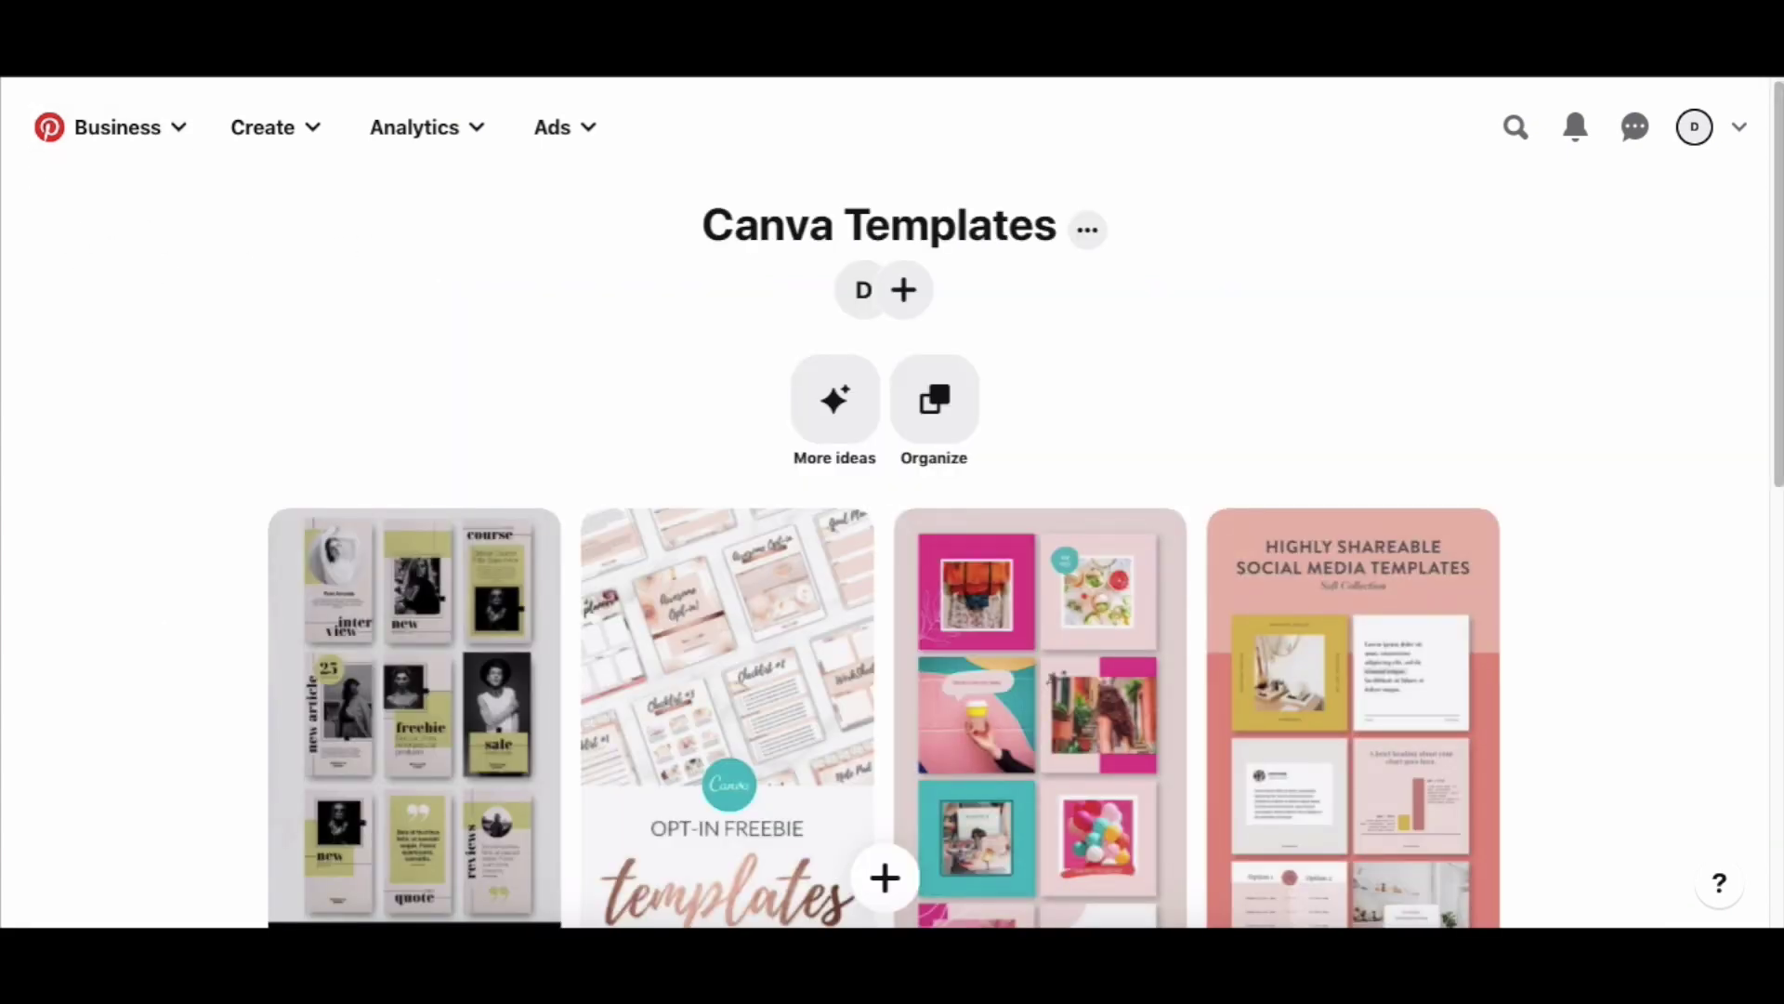
key(alt+Left)
Check the profile boards, where Canva Templates shows 4 Pins, and open the pin search.
scroll(372, 595, down, 3)
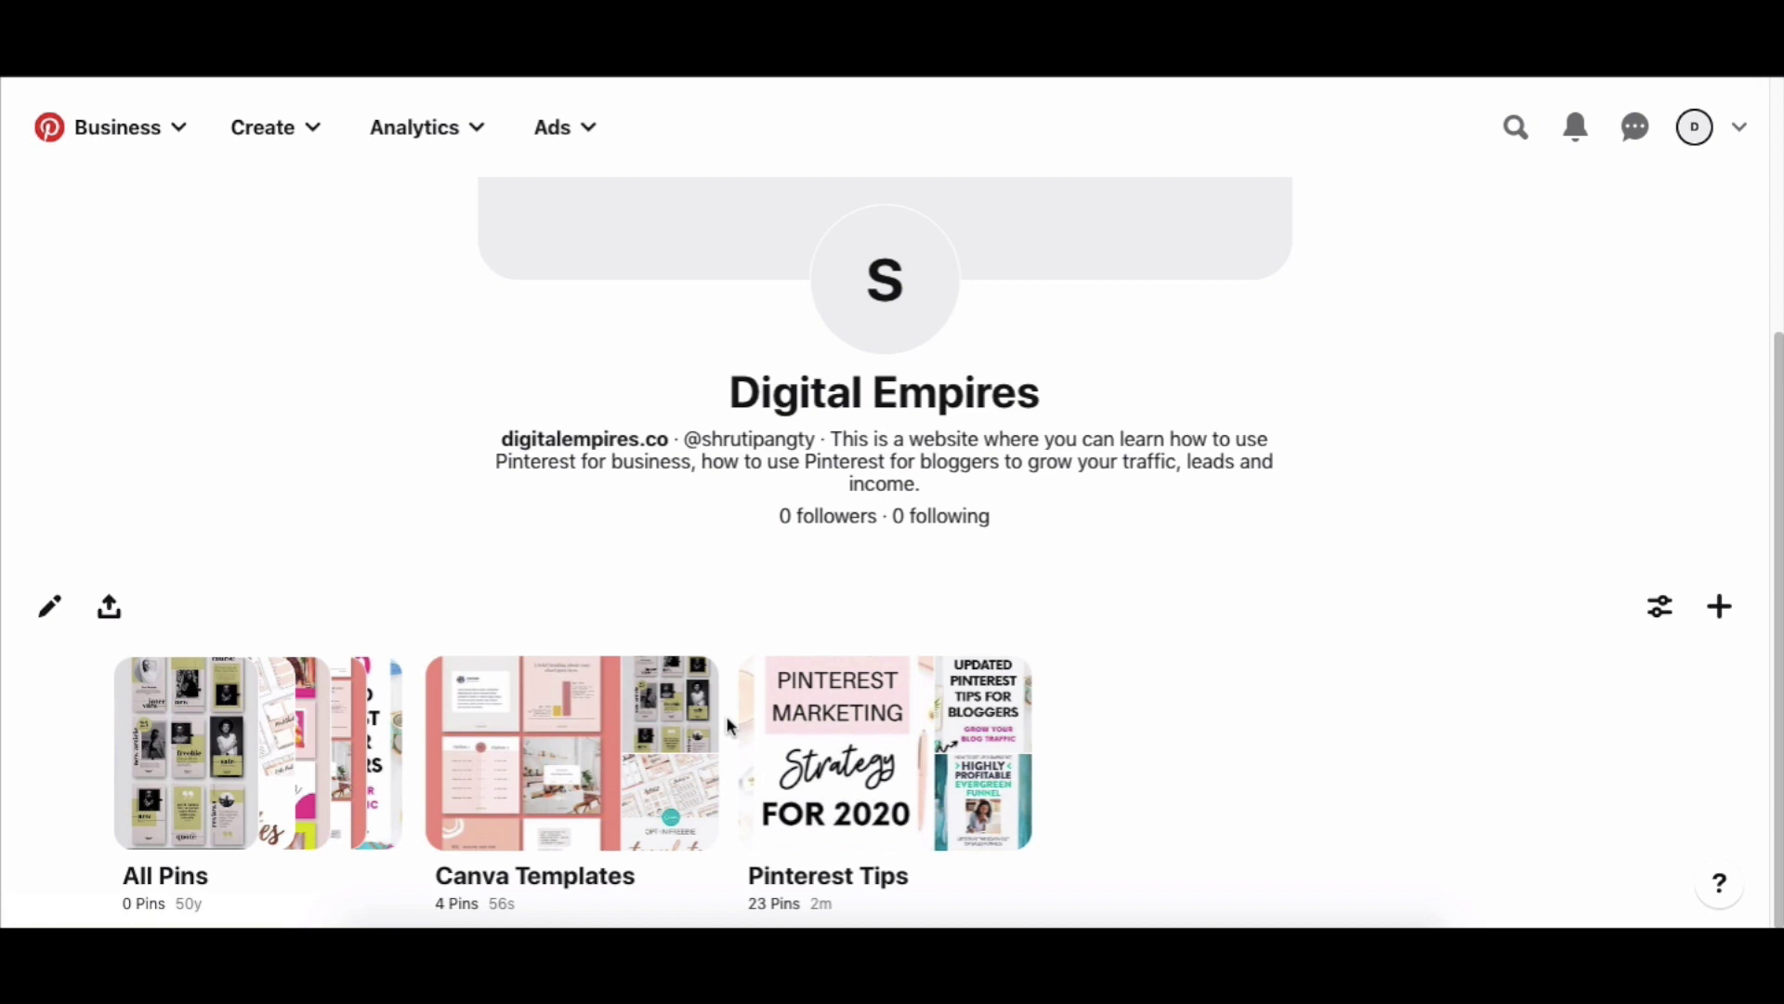
scroll(727, 715, up, 3)
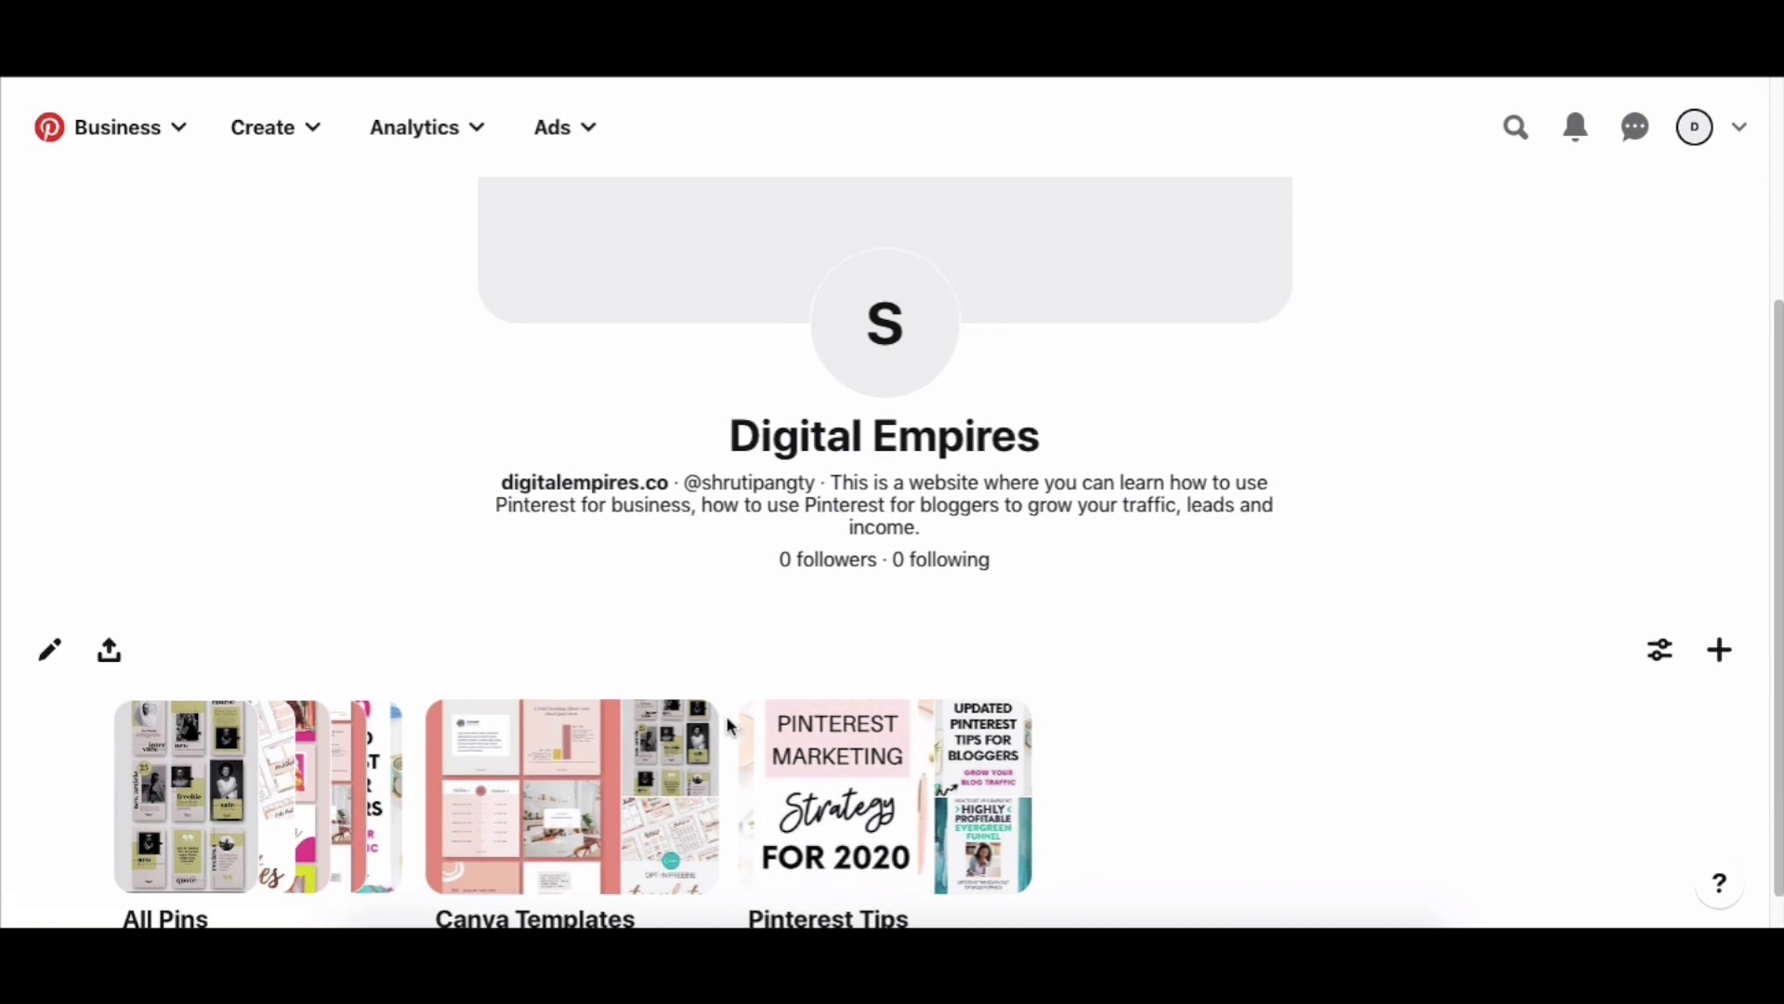
scroll(727, 720, down, 3)
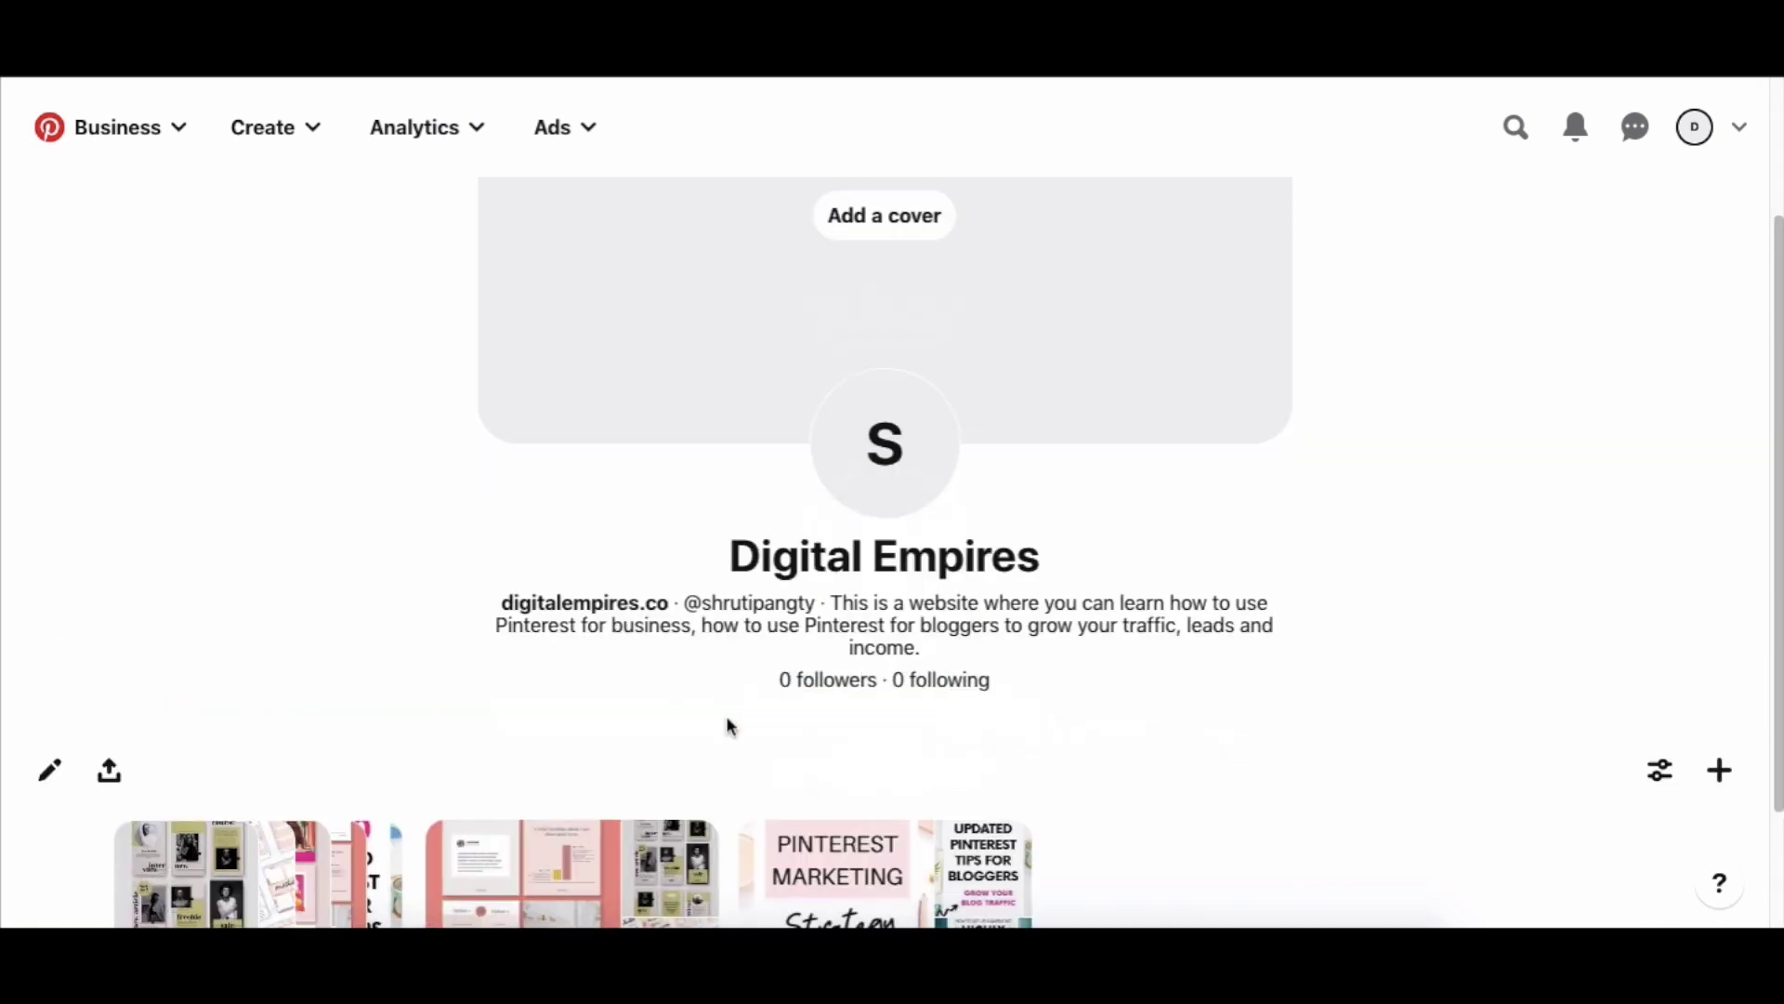
click(1516, 129)
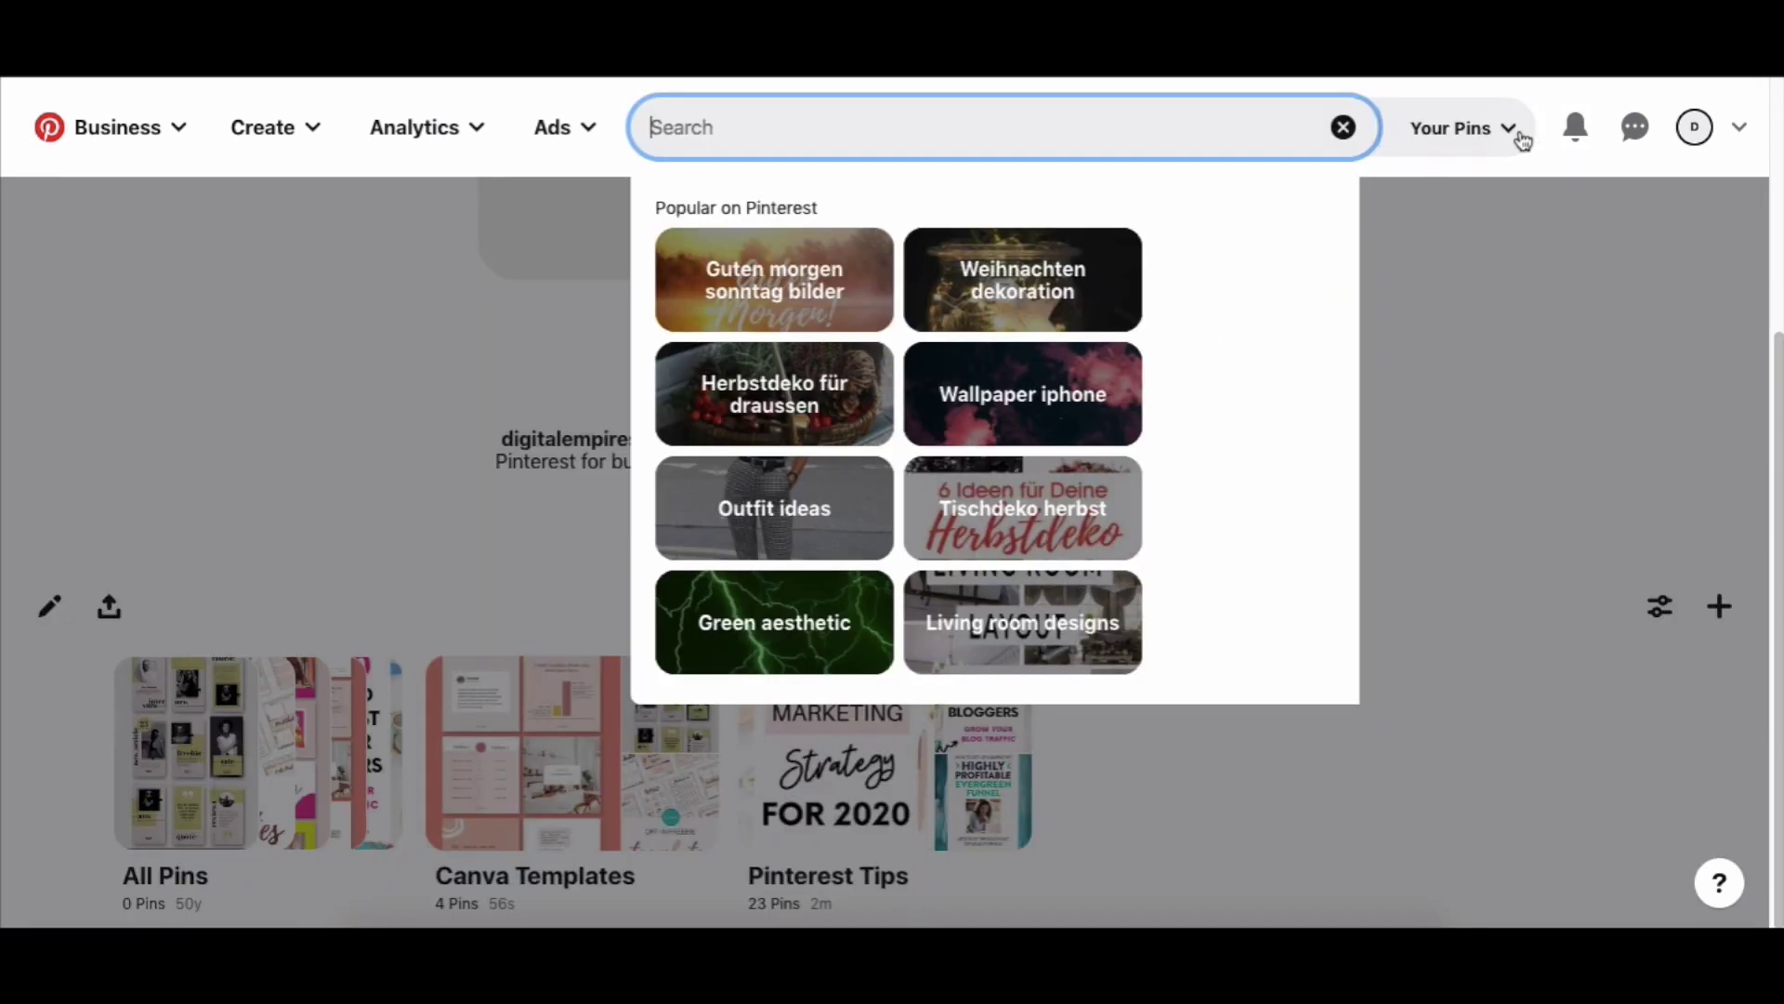
Search People for 'pinterest marketing' and browse the matching accounts.
text(pin)
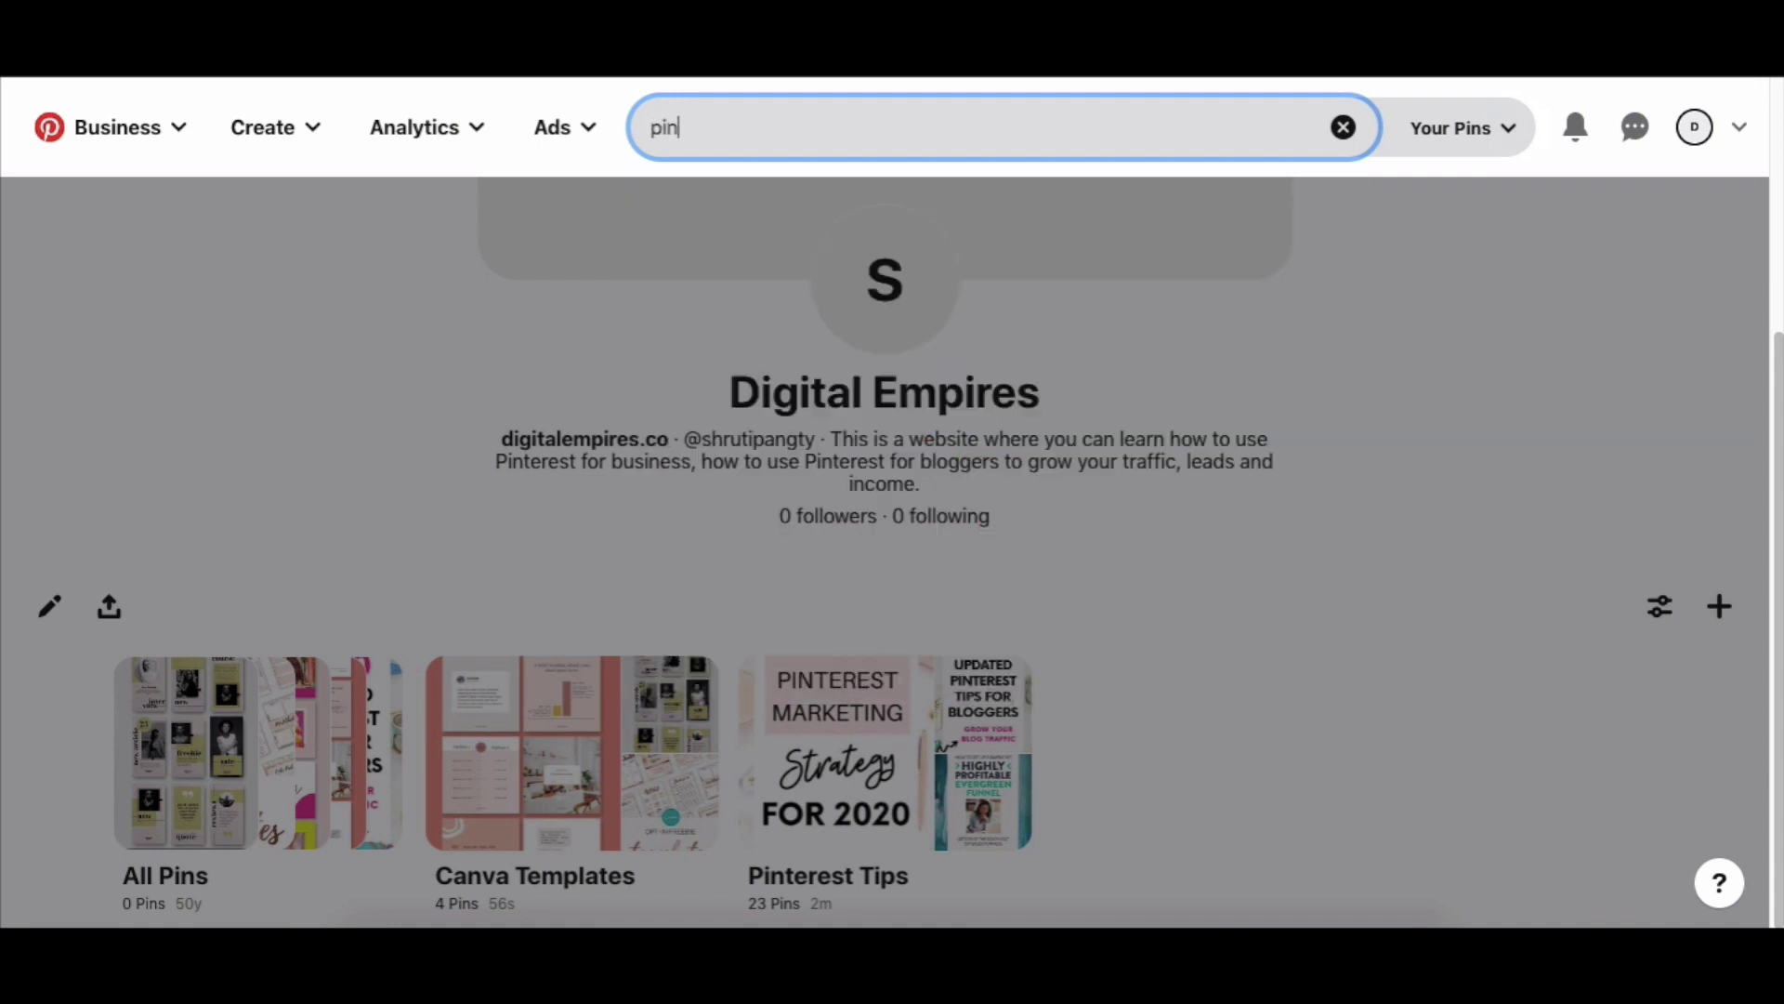
text(terest marketing)
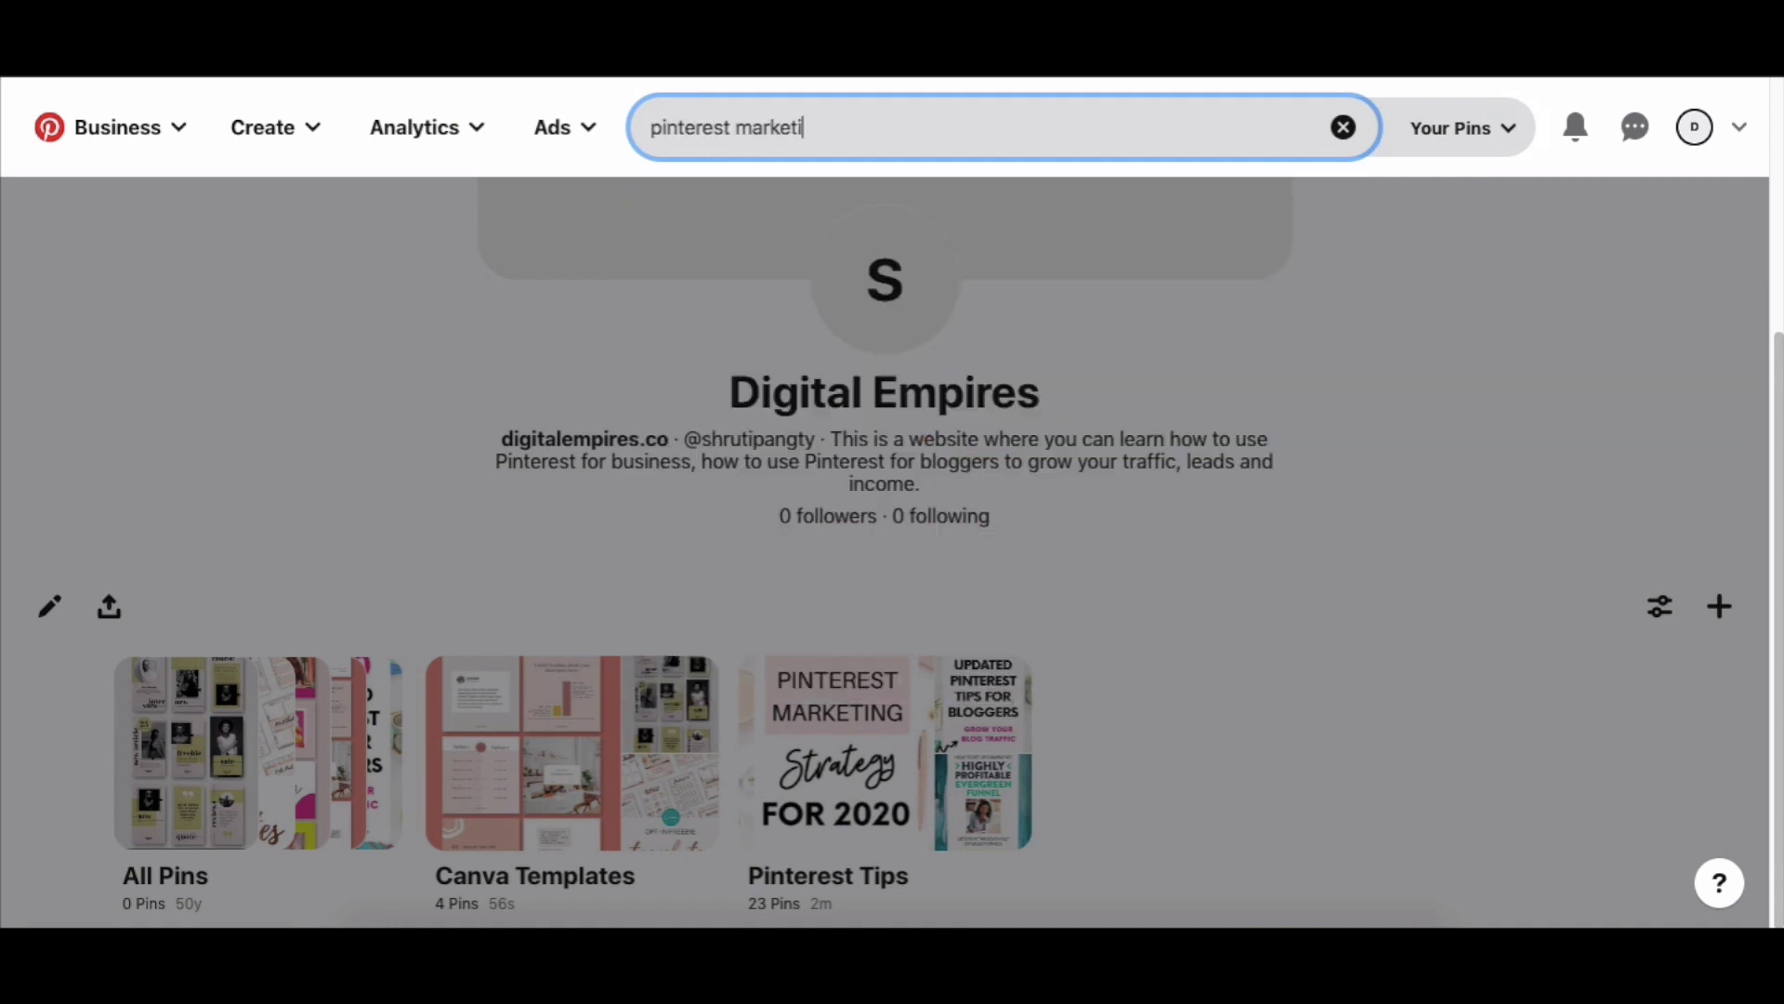
click(1427, 127)
click(1428, 398)
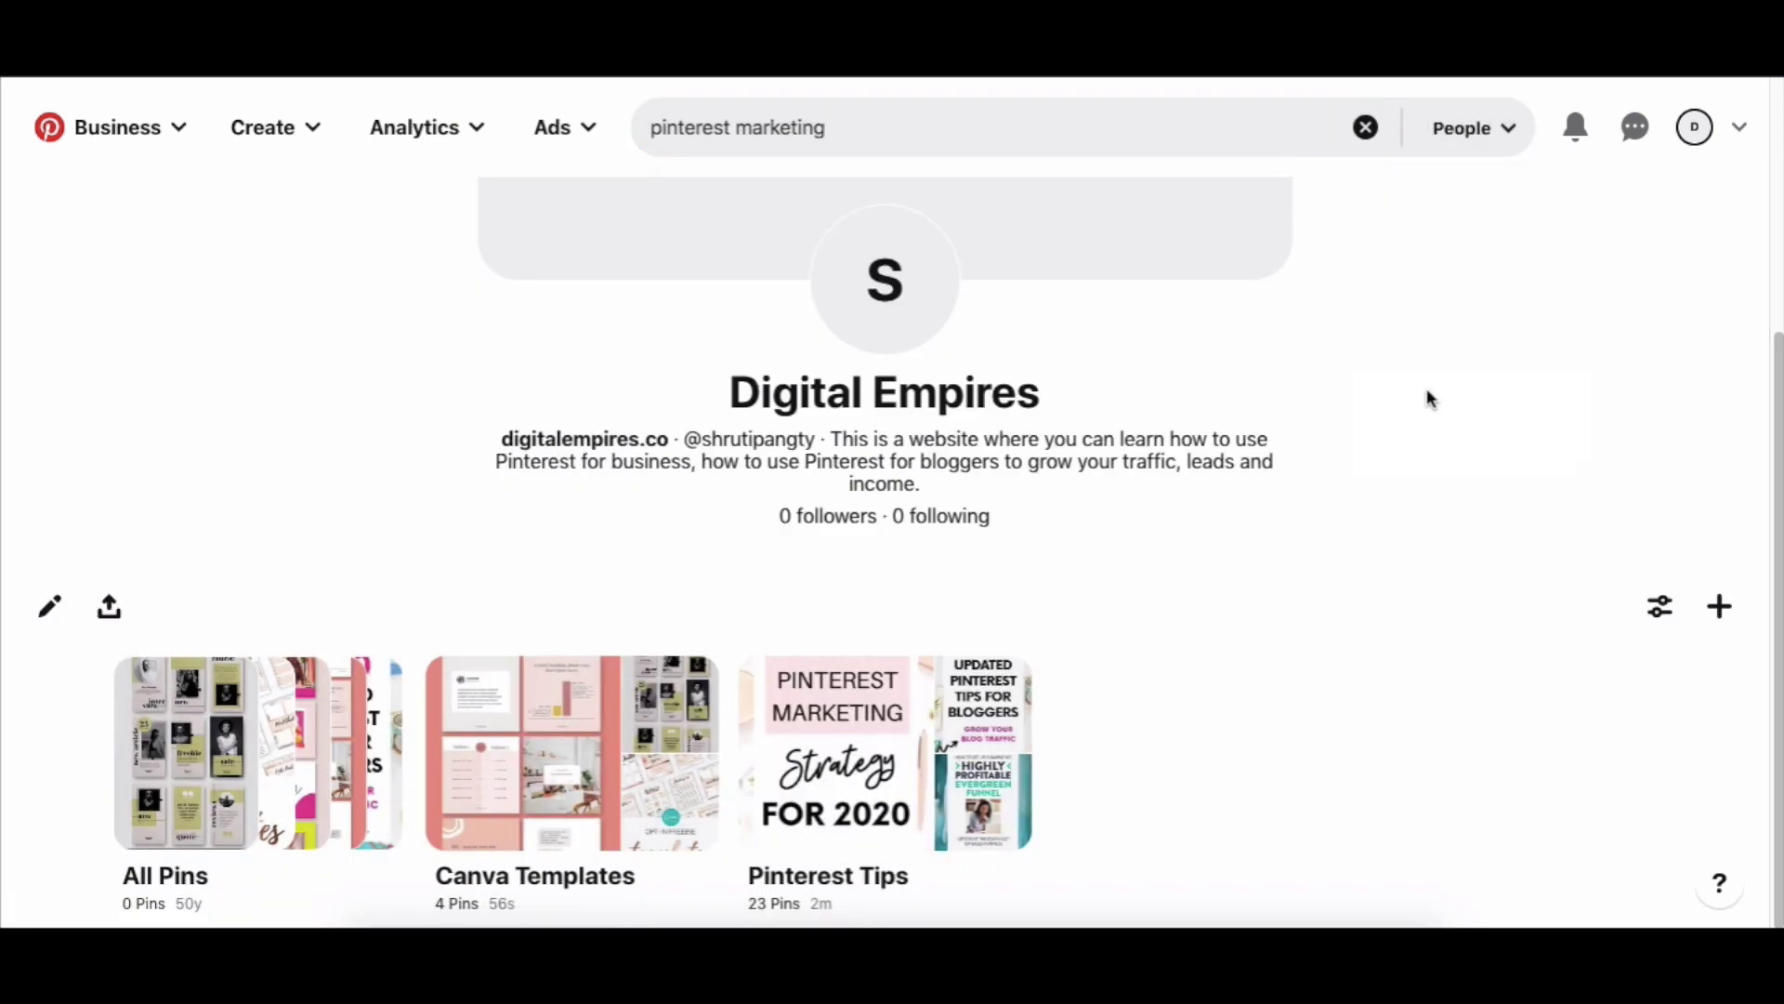
click(1264, 139)
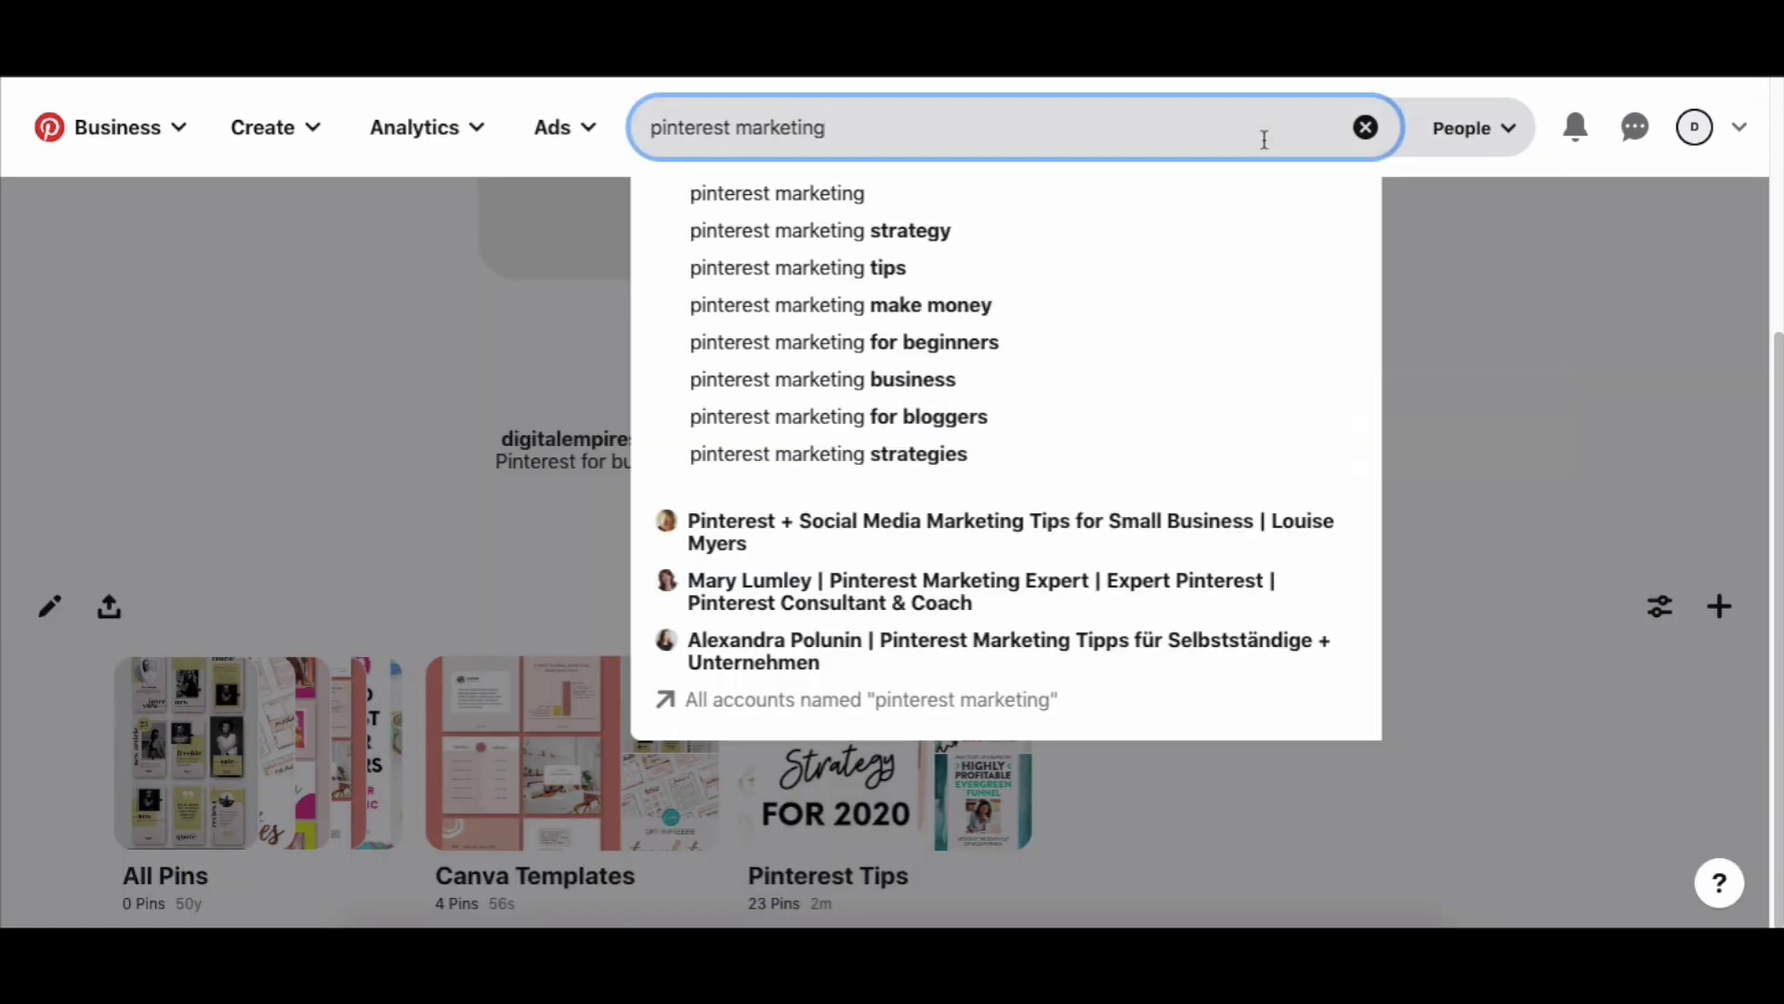
key(Return)
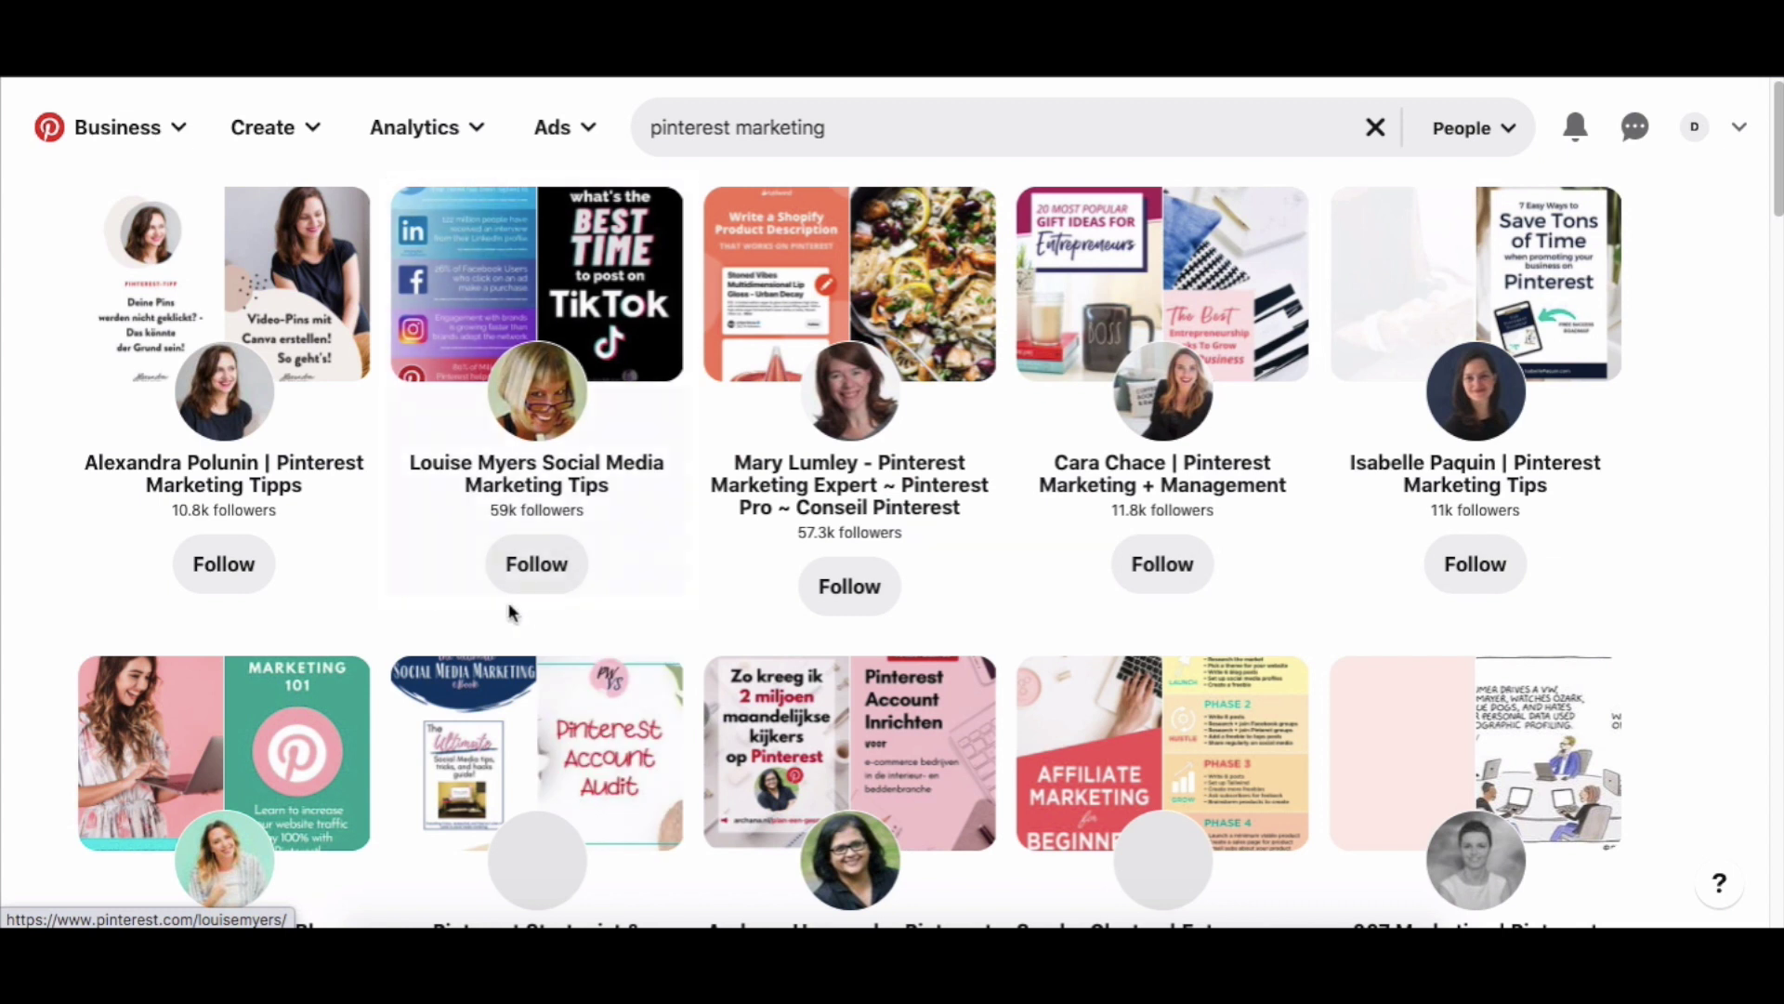
scroll(509, 613, down, 12)
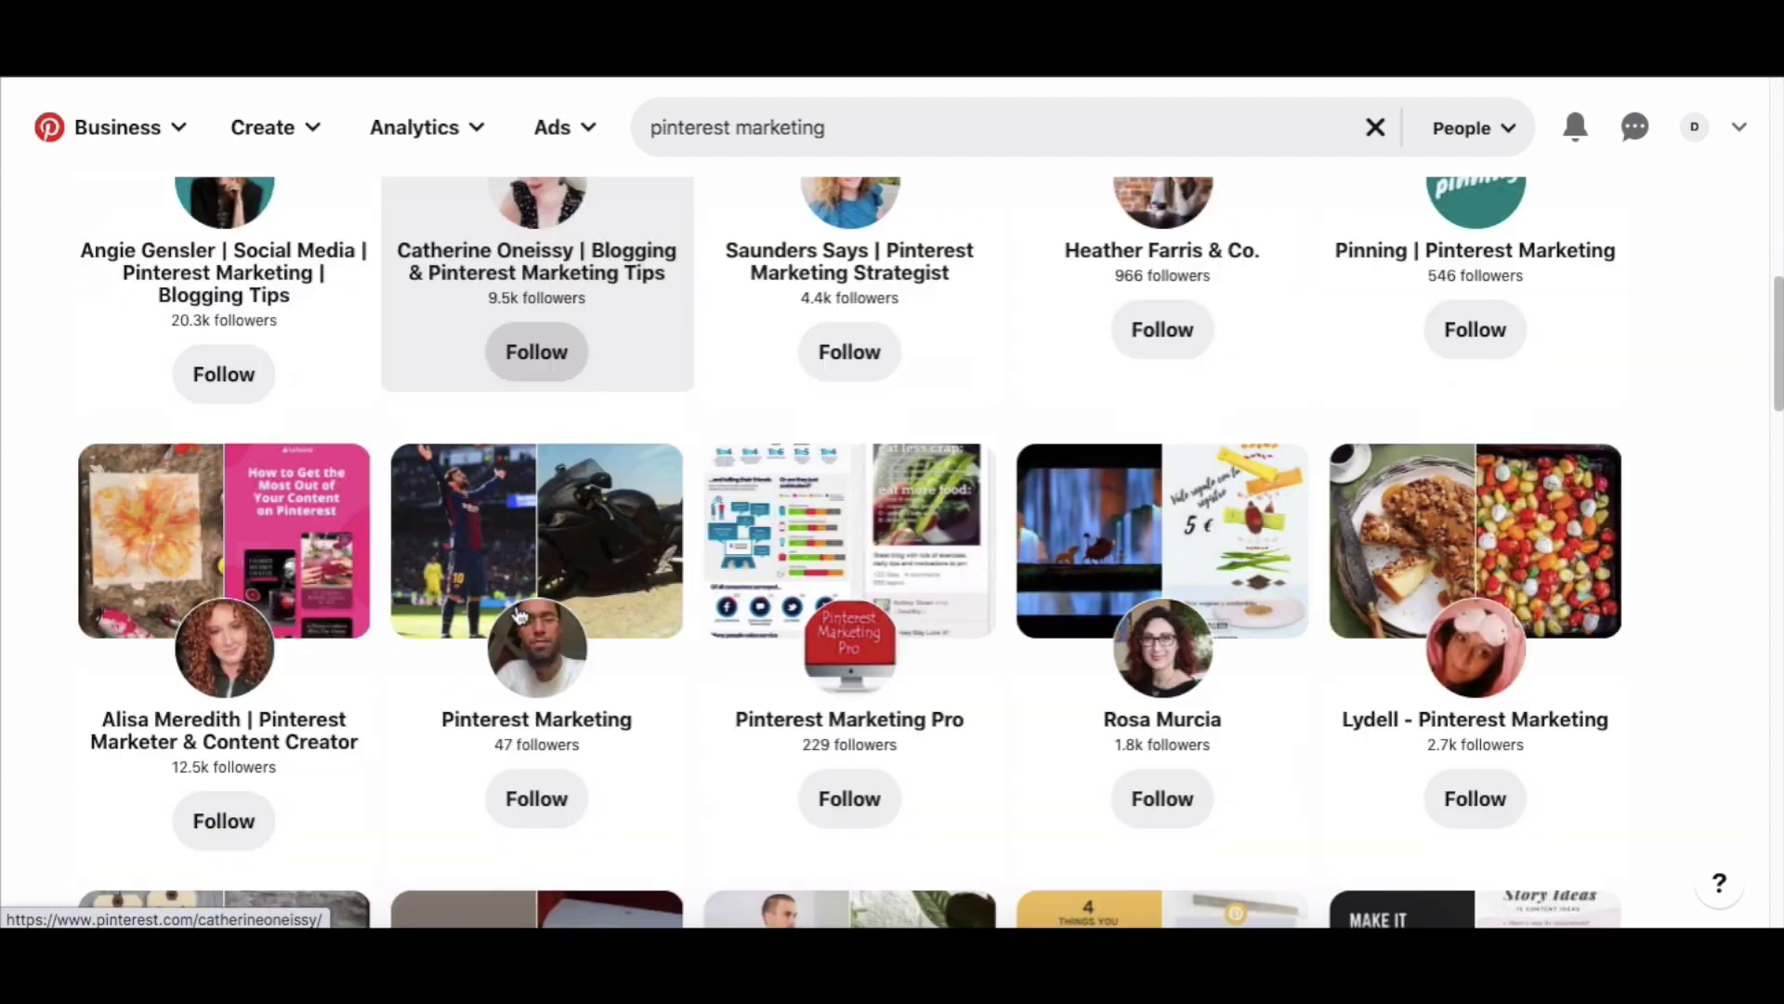
scroll(519, 613, down, 5)
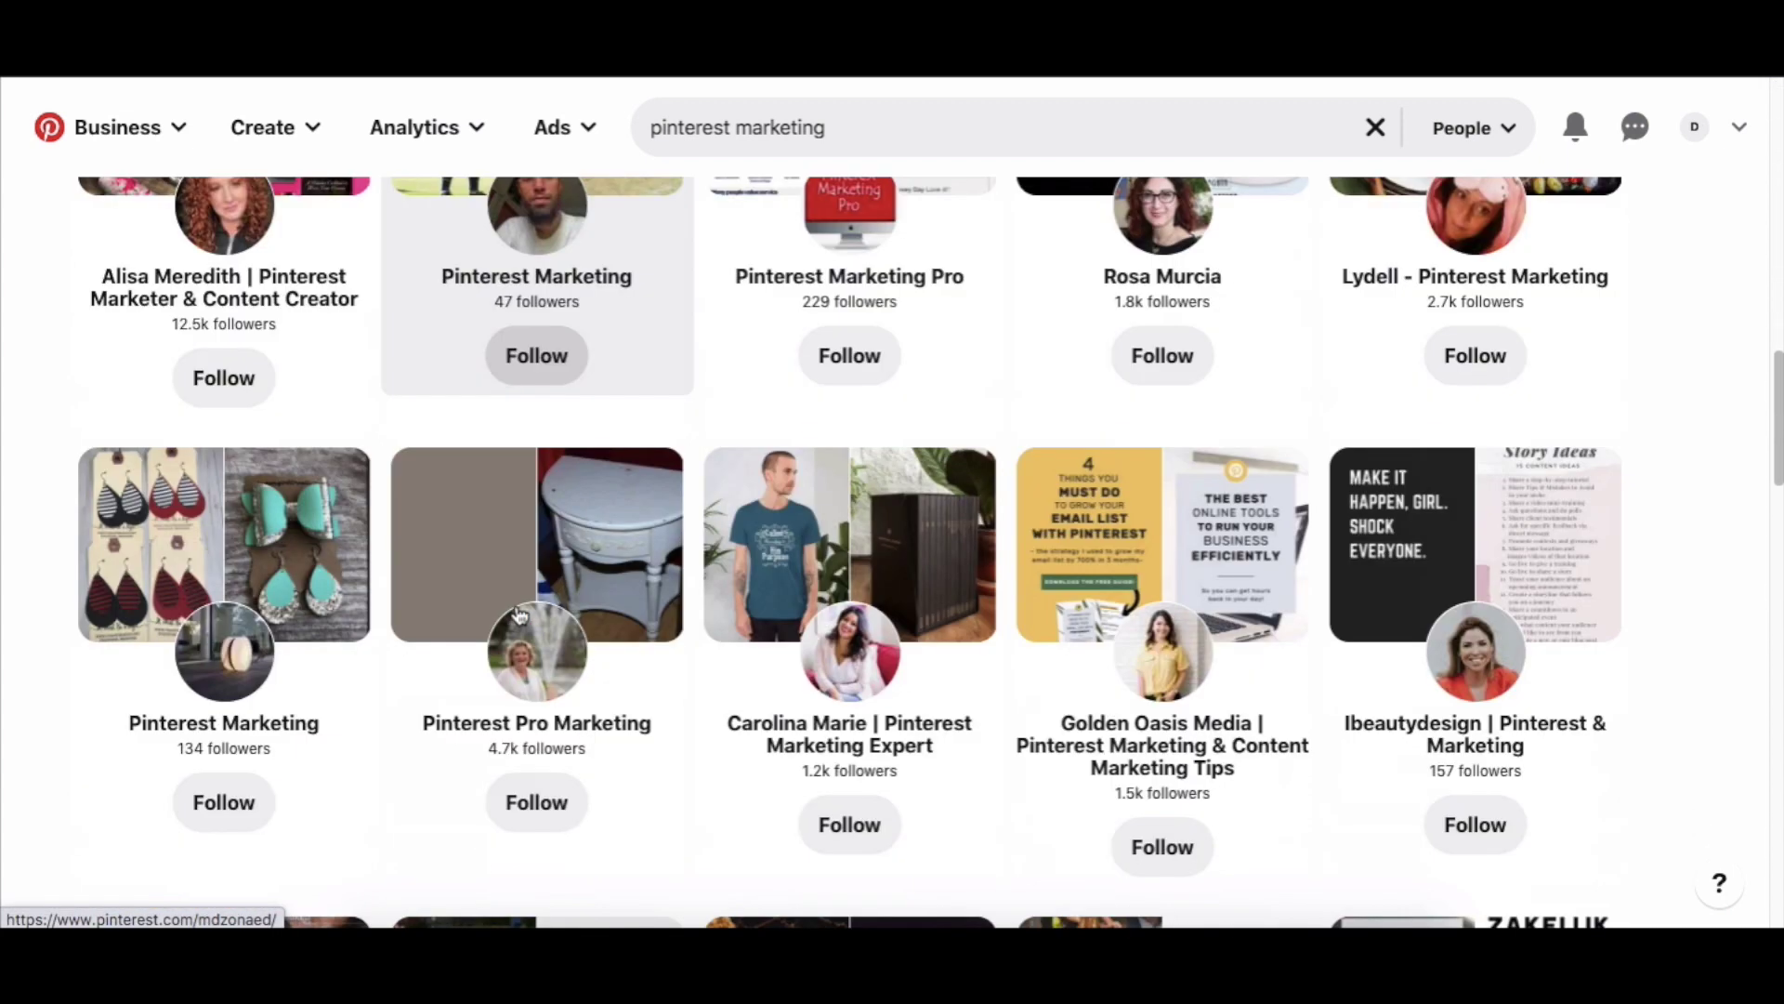
scroll(518, 614, down, 2)
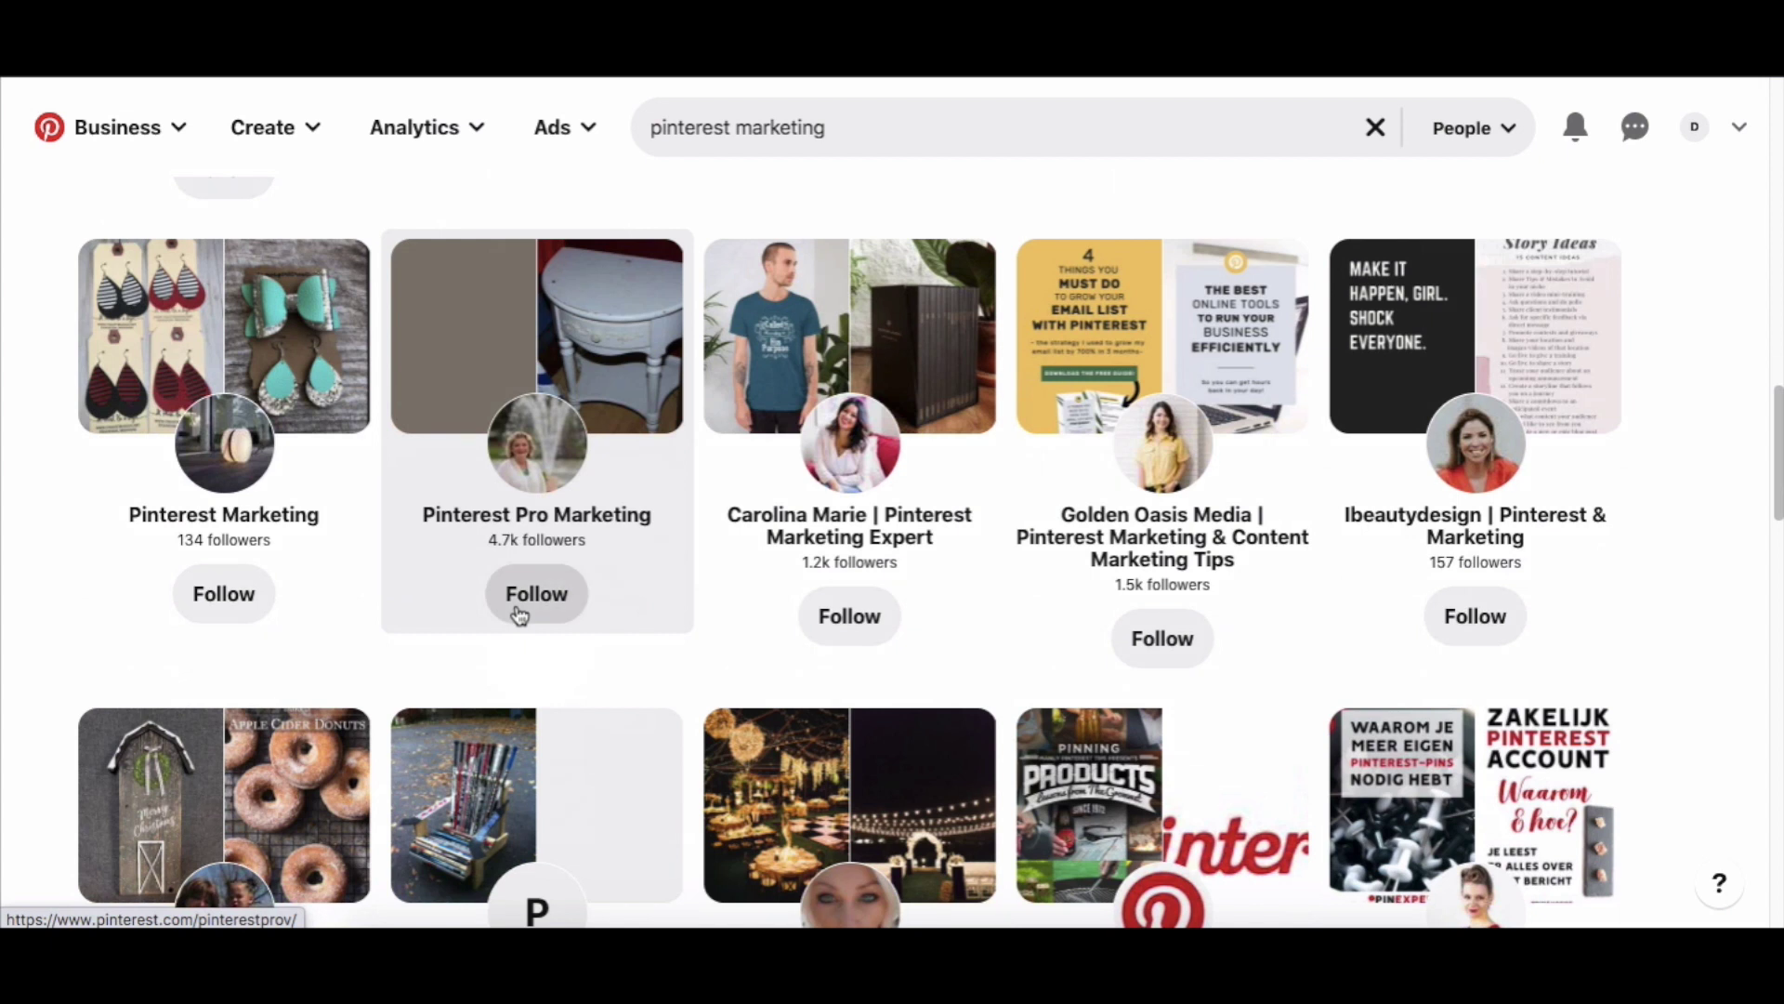
scroll(518, 613, down, 10)
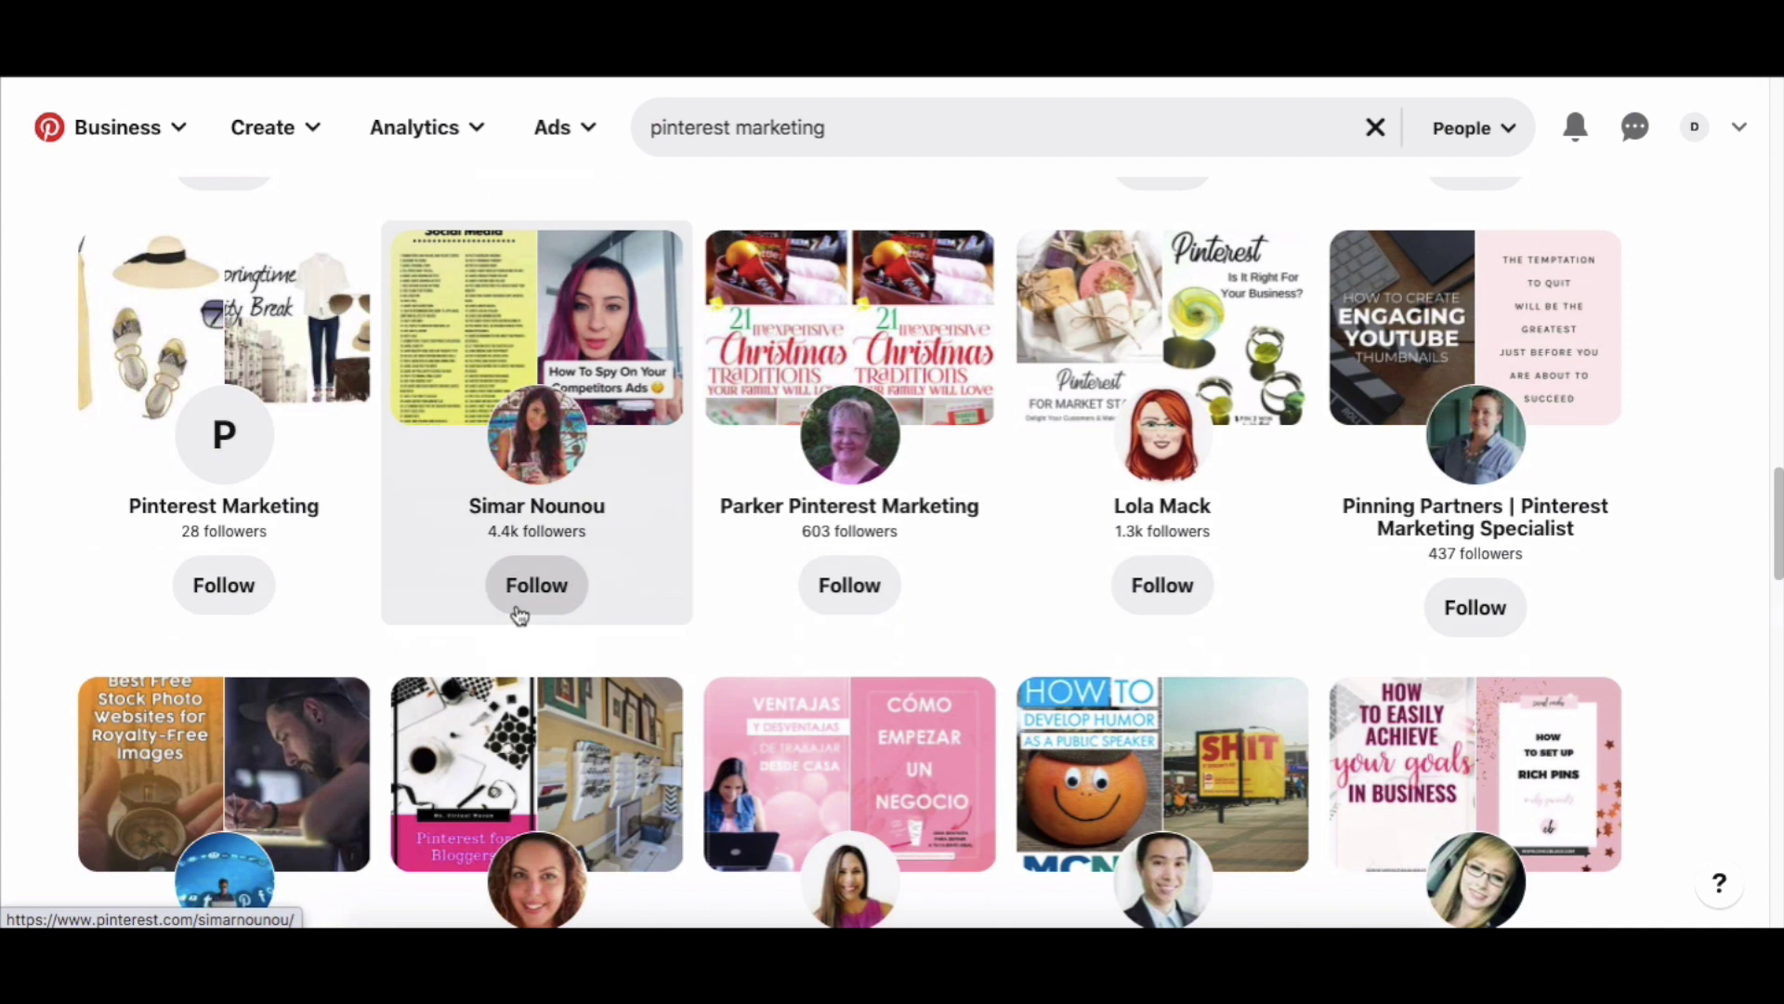
scroll(519, 615, up, 15)
scroll(519, 614, up, 8)
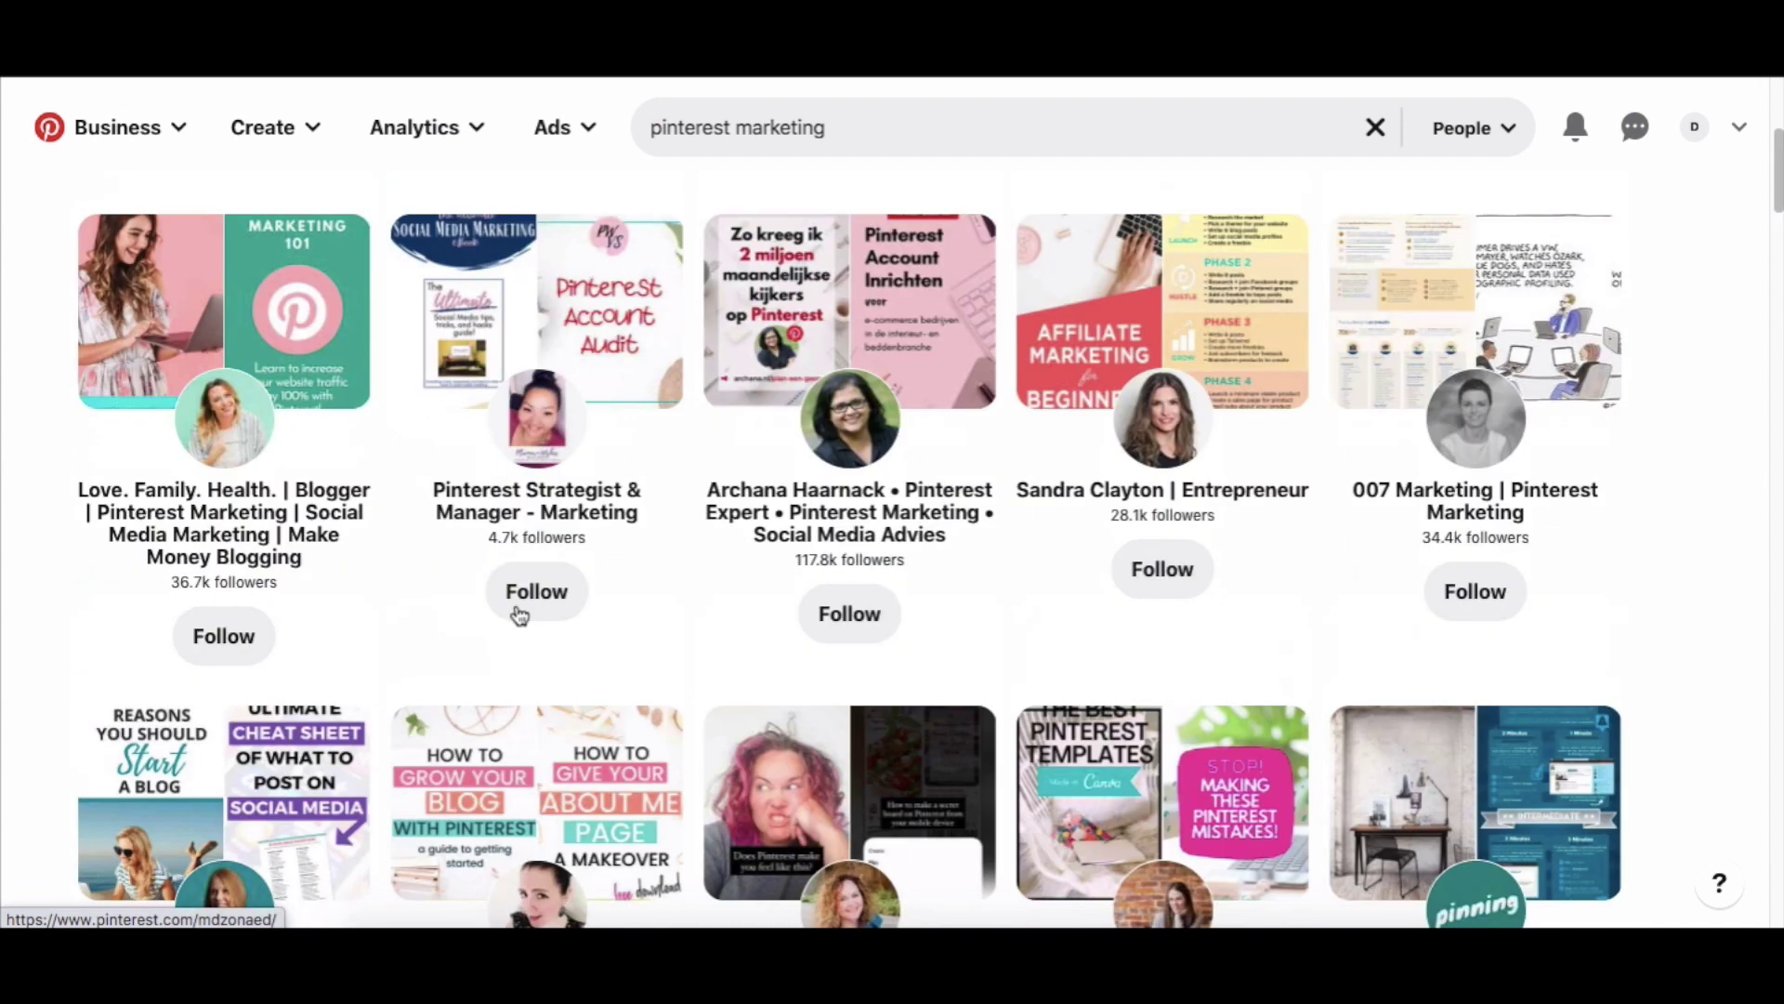
scroll(518, 615, up, 1)
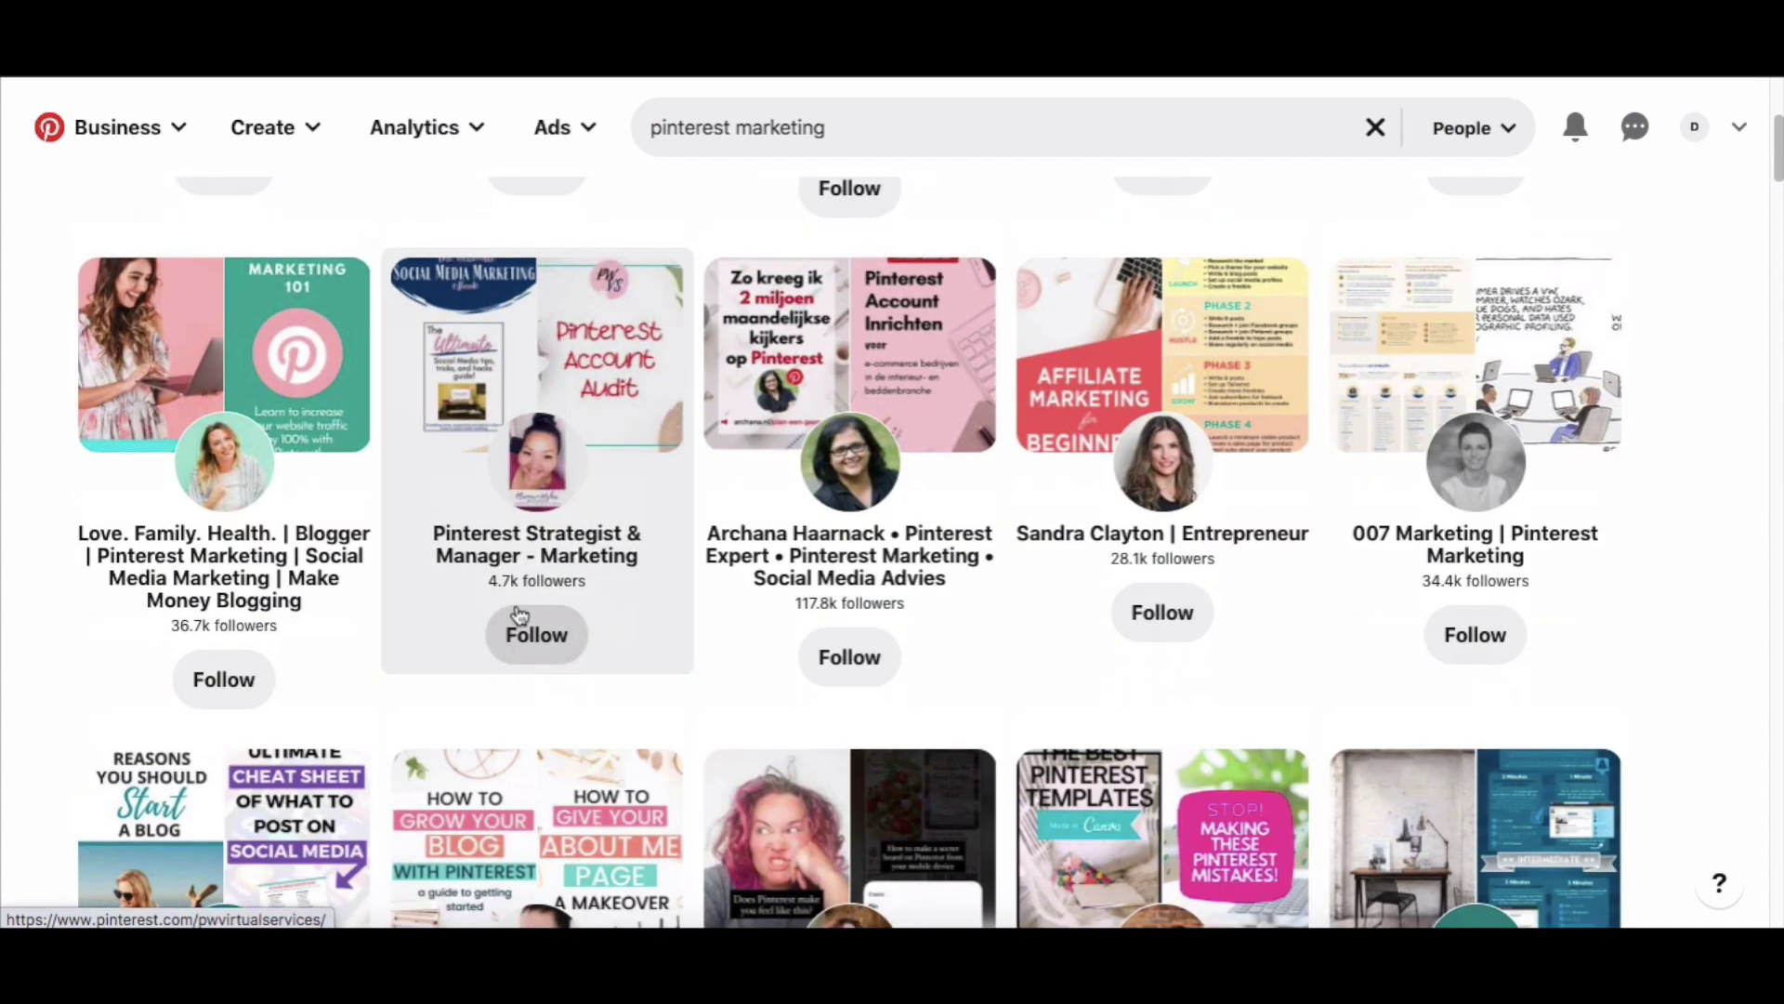
Open the Love. Family. Health. profile and scroll through its pins.
click(232, 374)
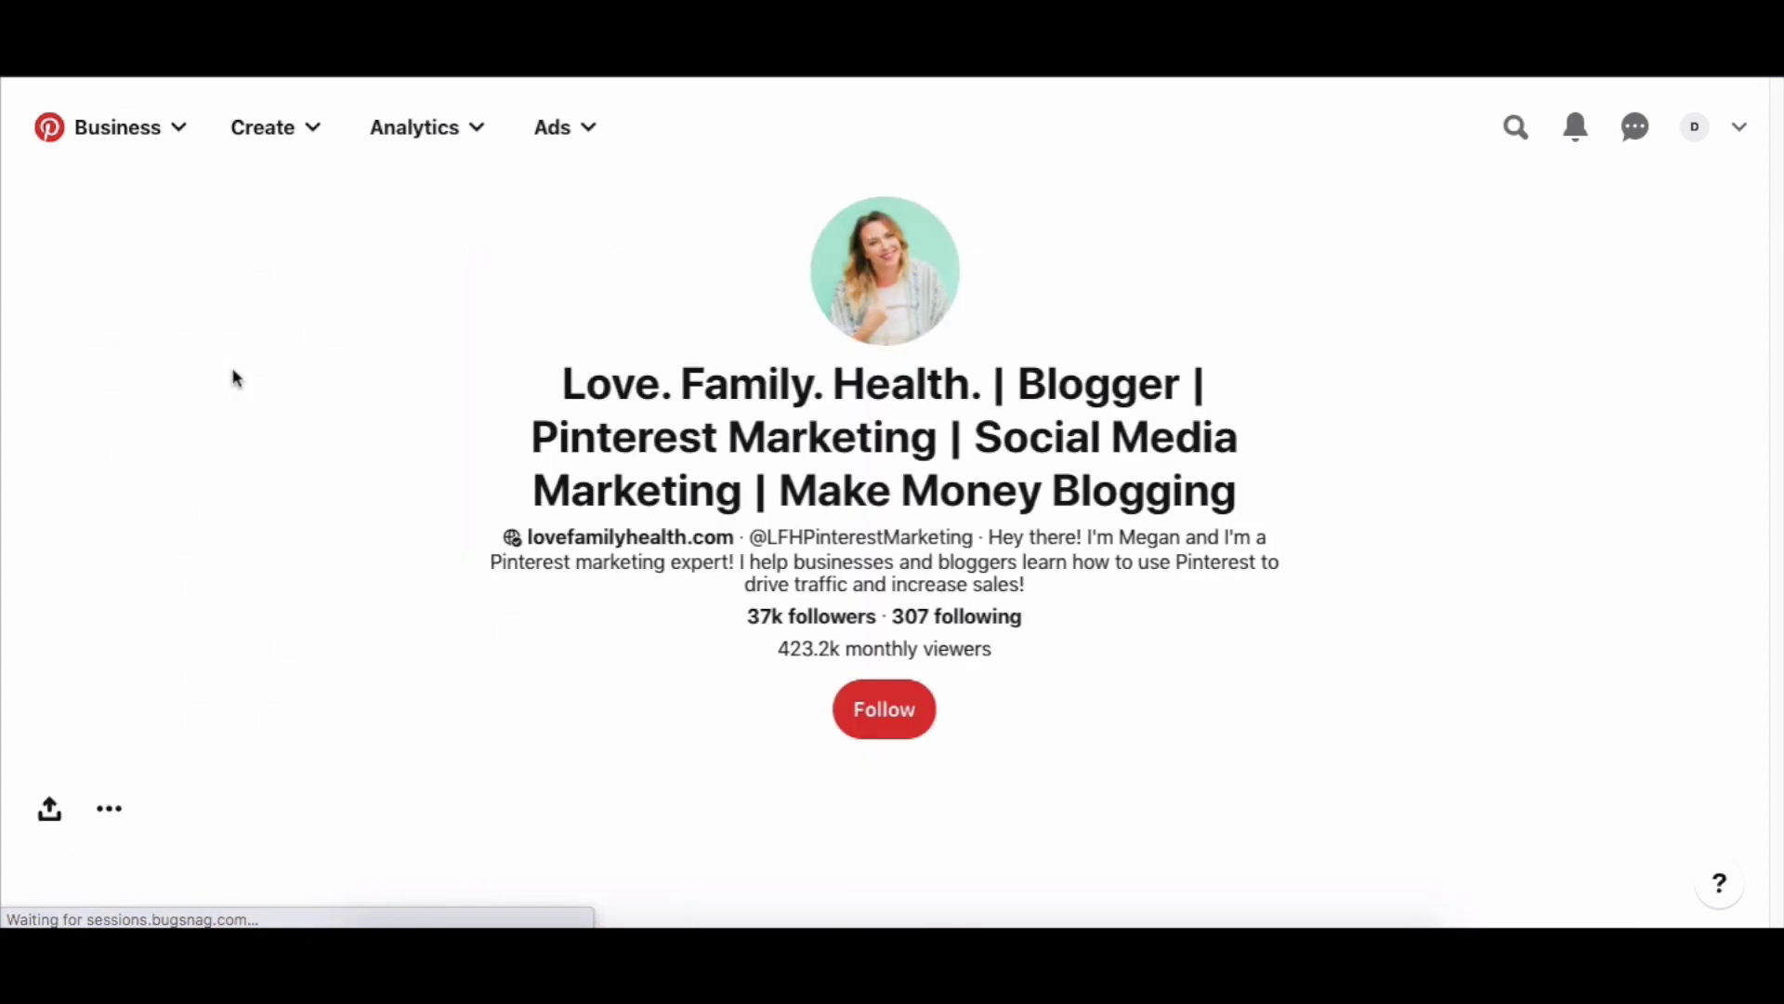
scroll(294, 510, down, 5)
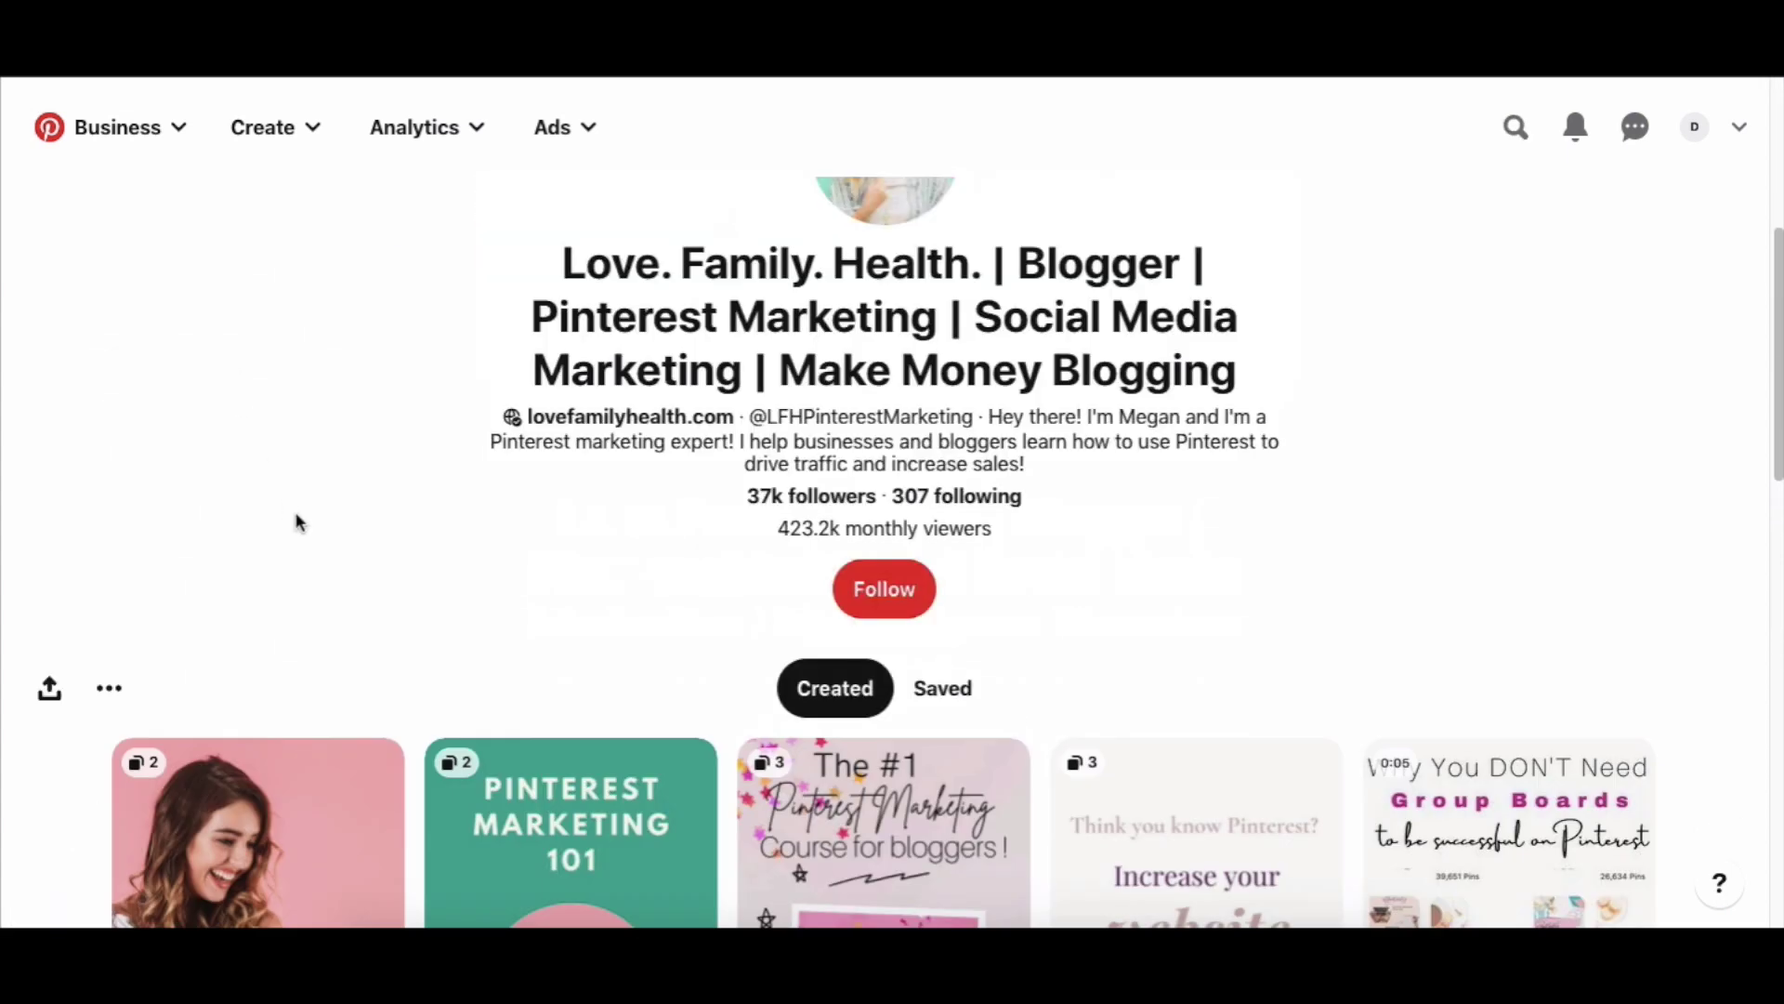
scroll(297, 517, down, 5)
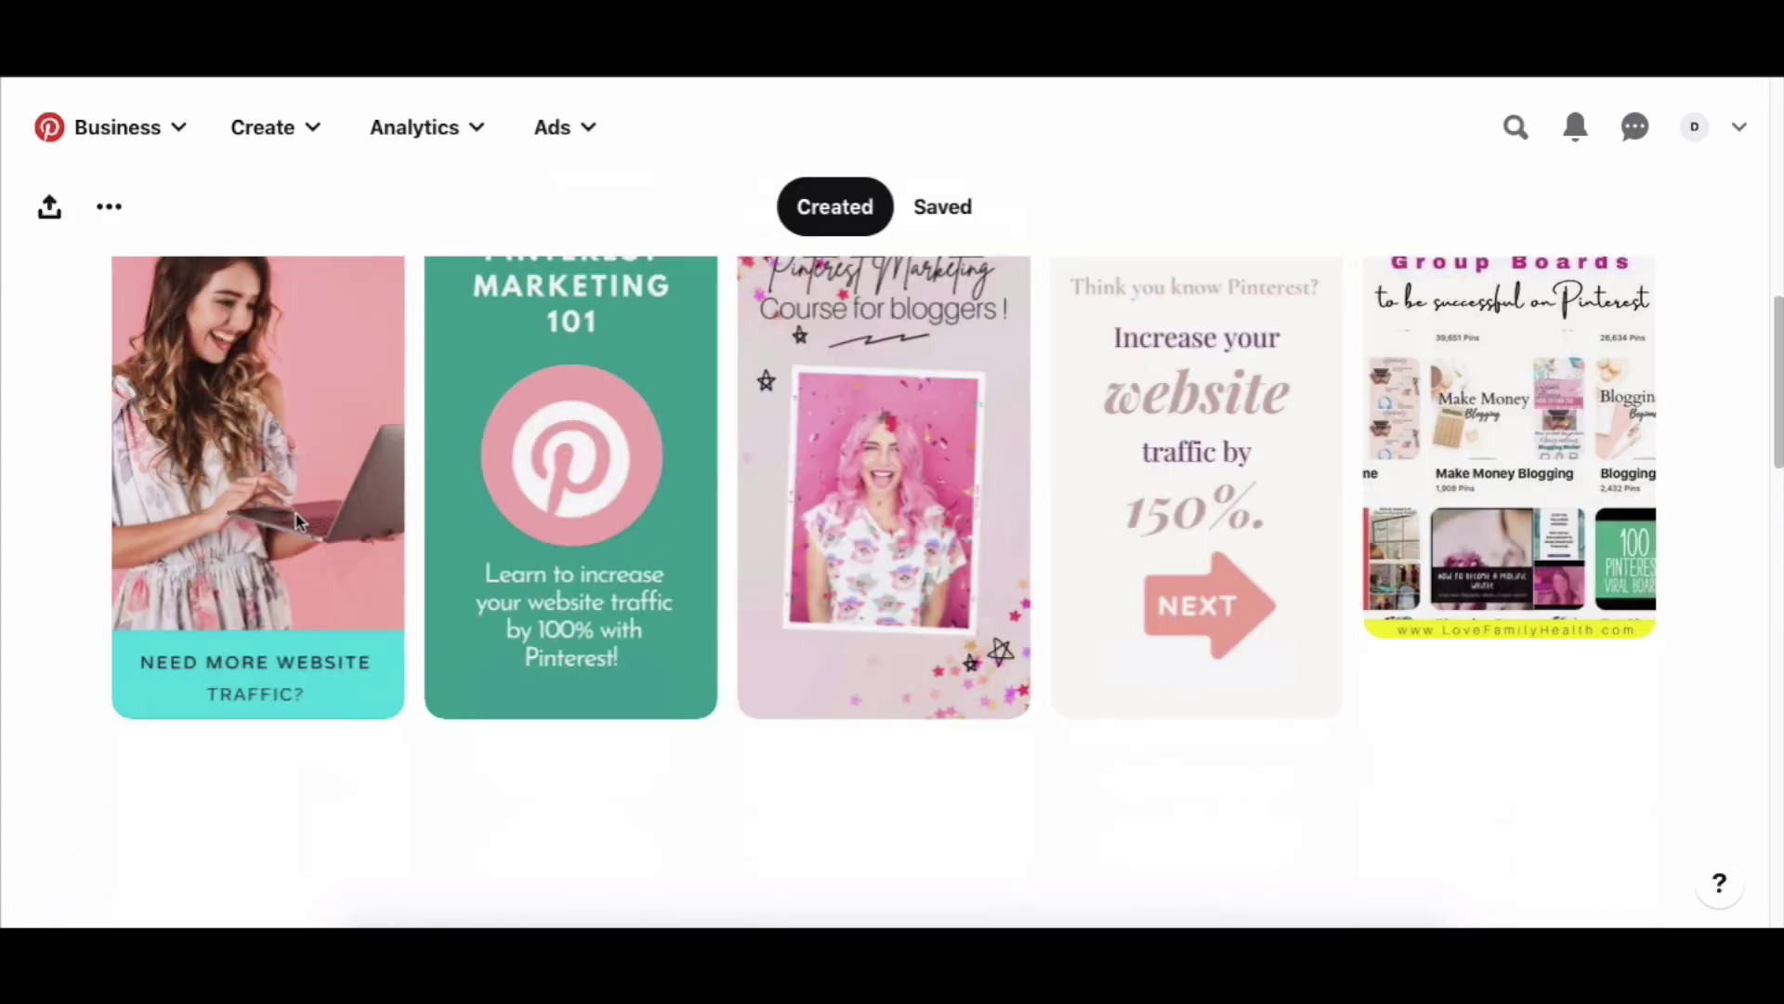
scroll(296, 514, down, 7)
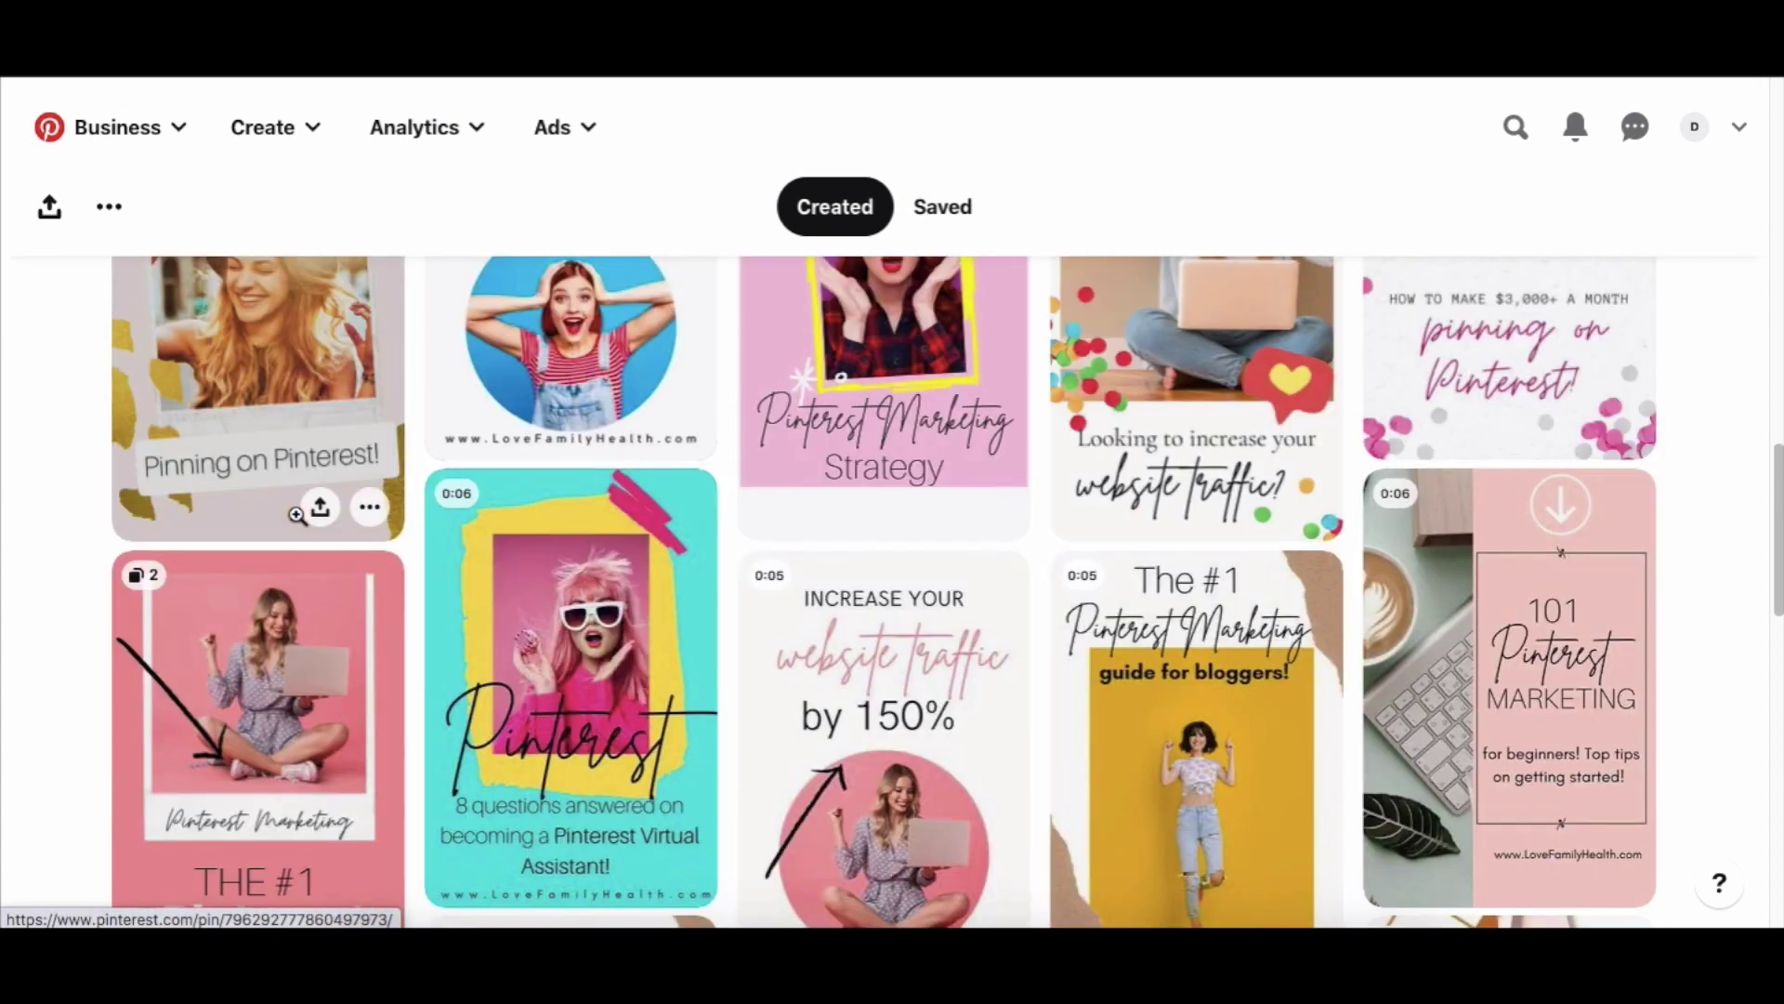
View the account's saved boards and open the Big Up Your Blog! board, then go back.
click(948, 205)
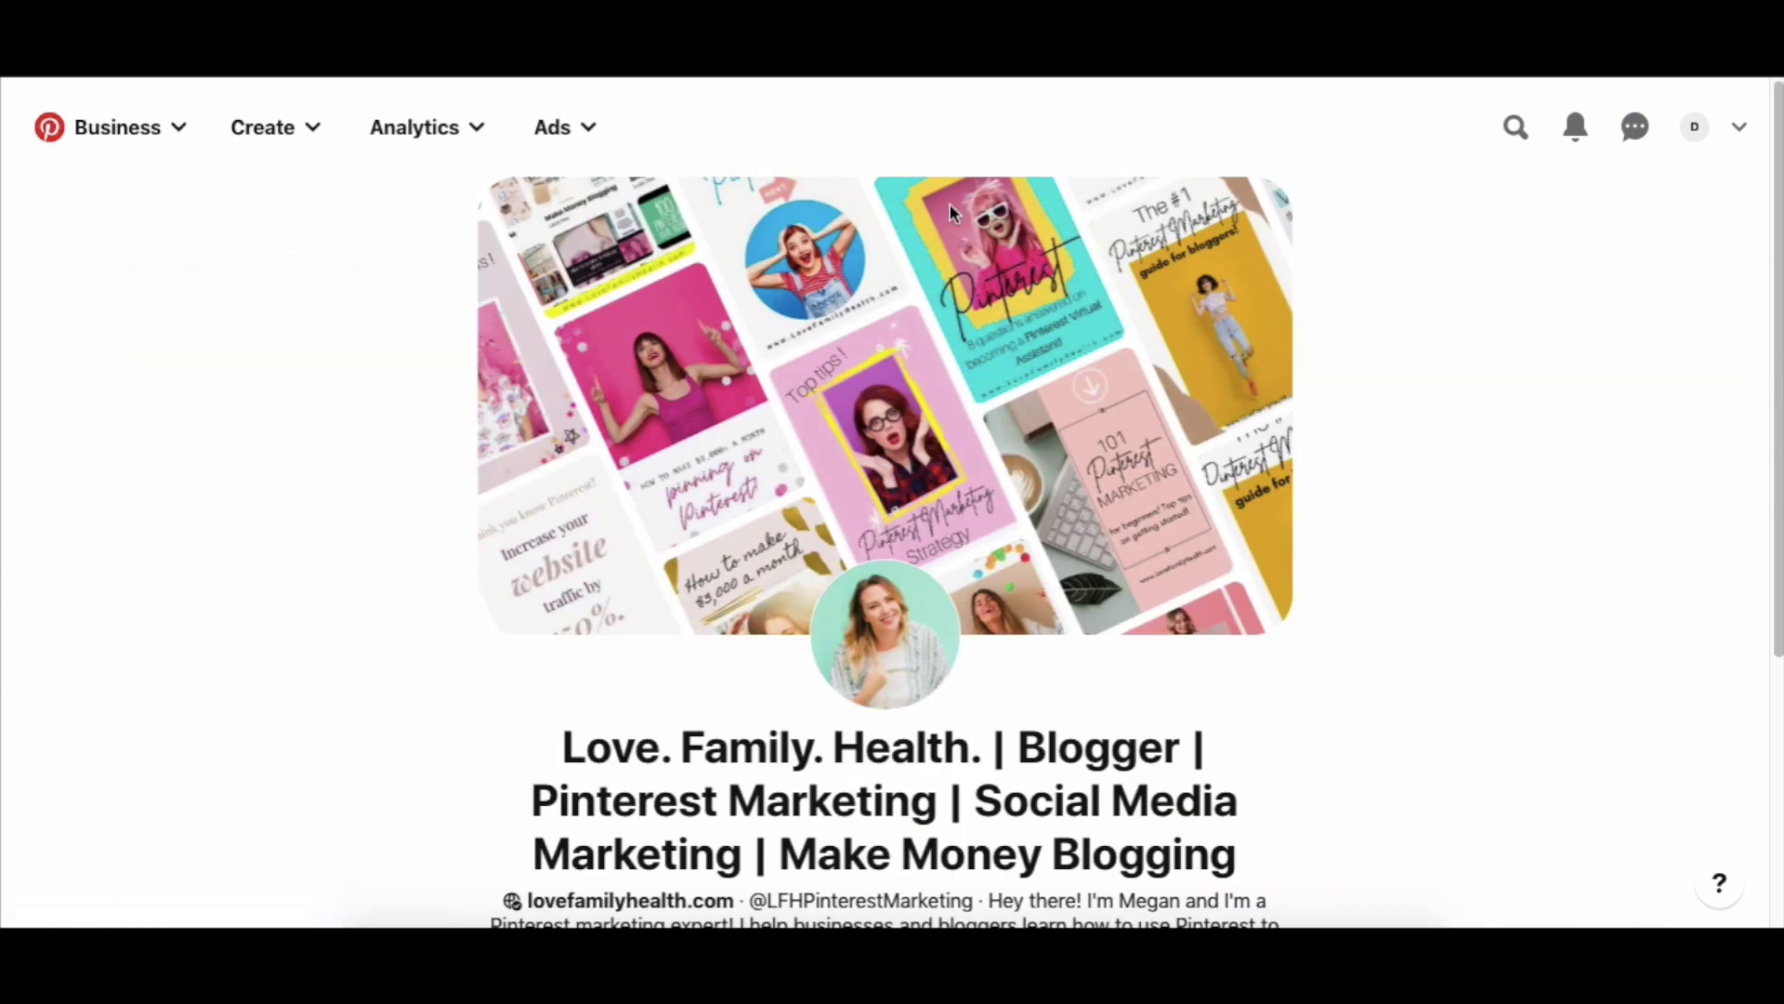
scroll(290, 441, down, 4)
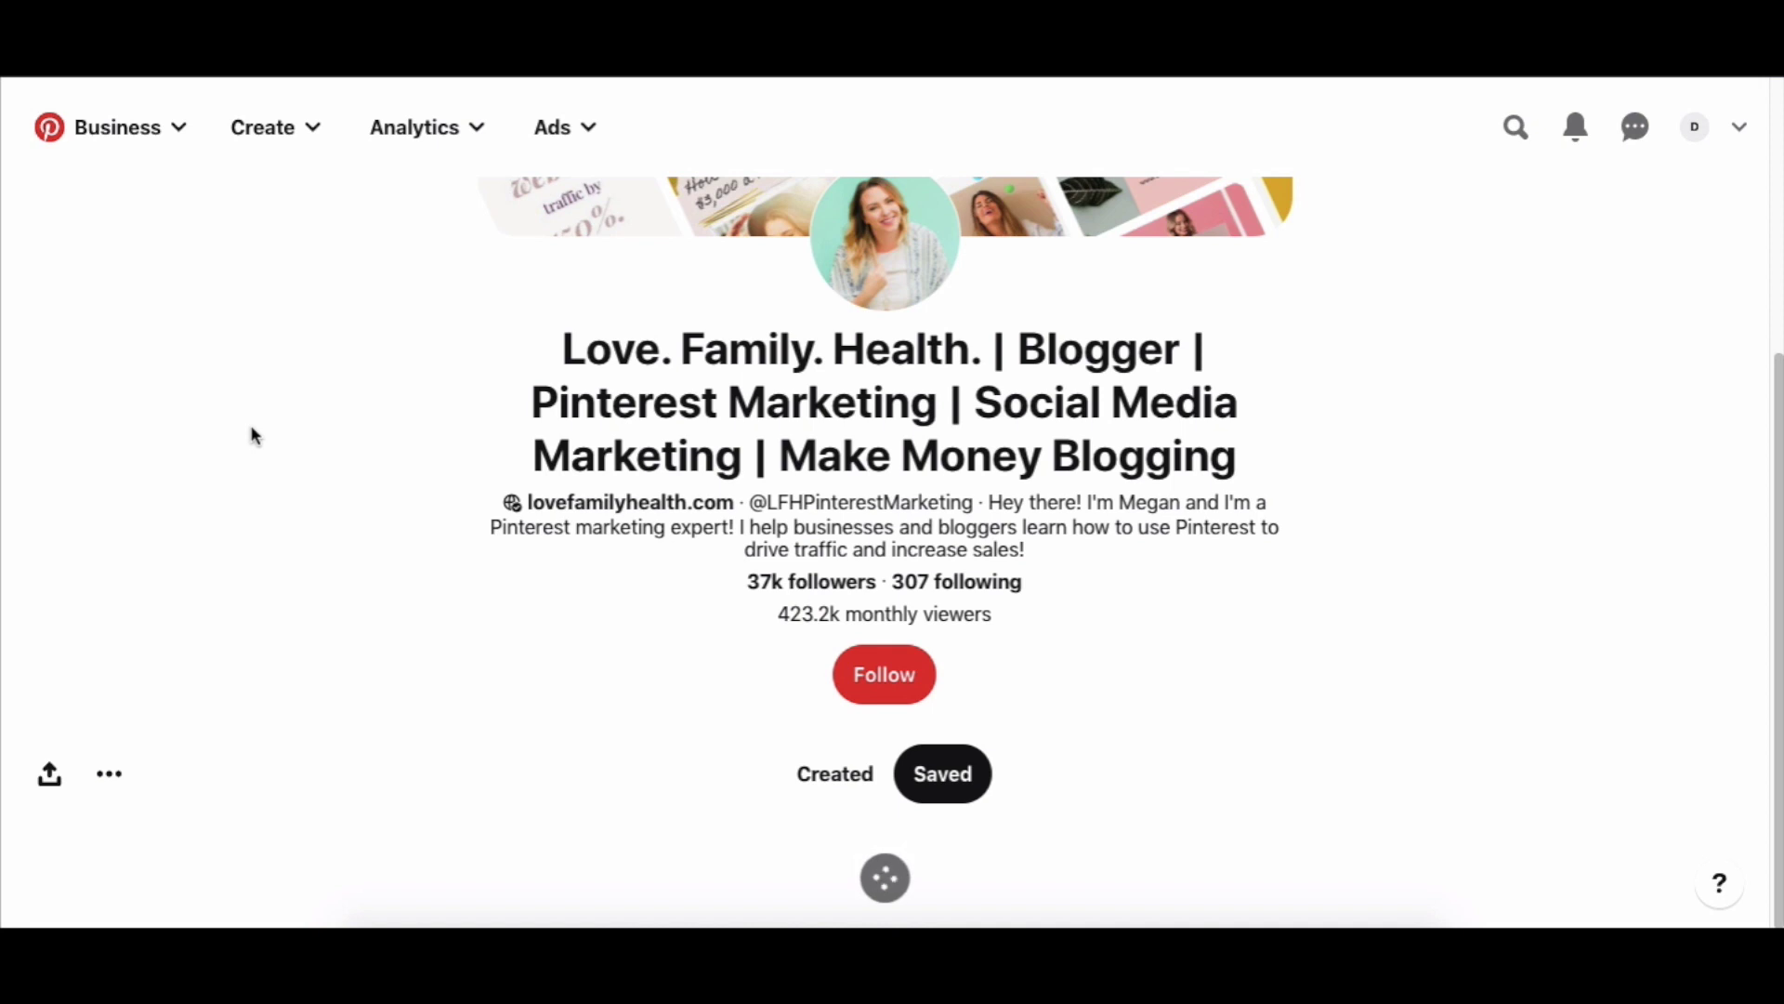
scroll(253, 435, down, 5)
scroll(253, 435, down, 2)
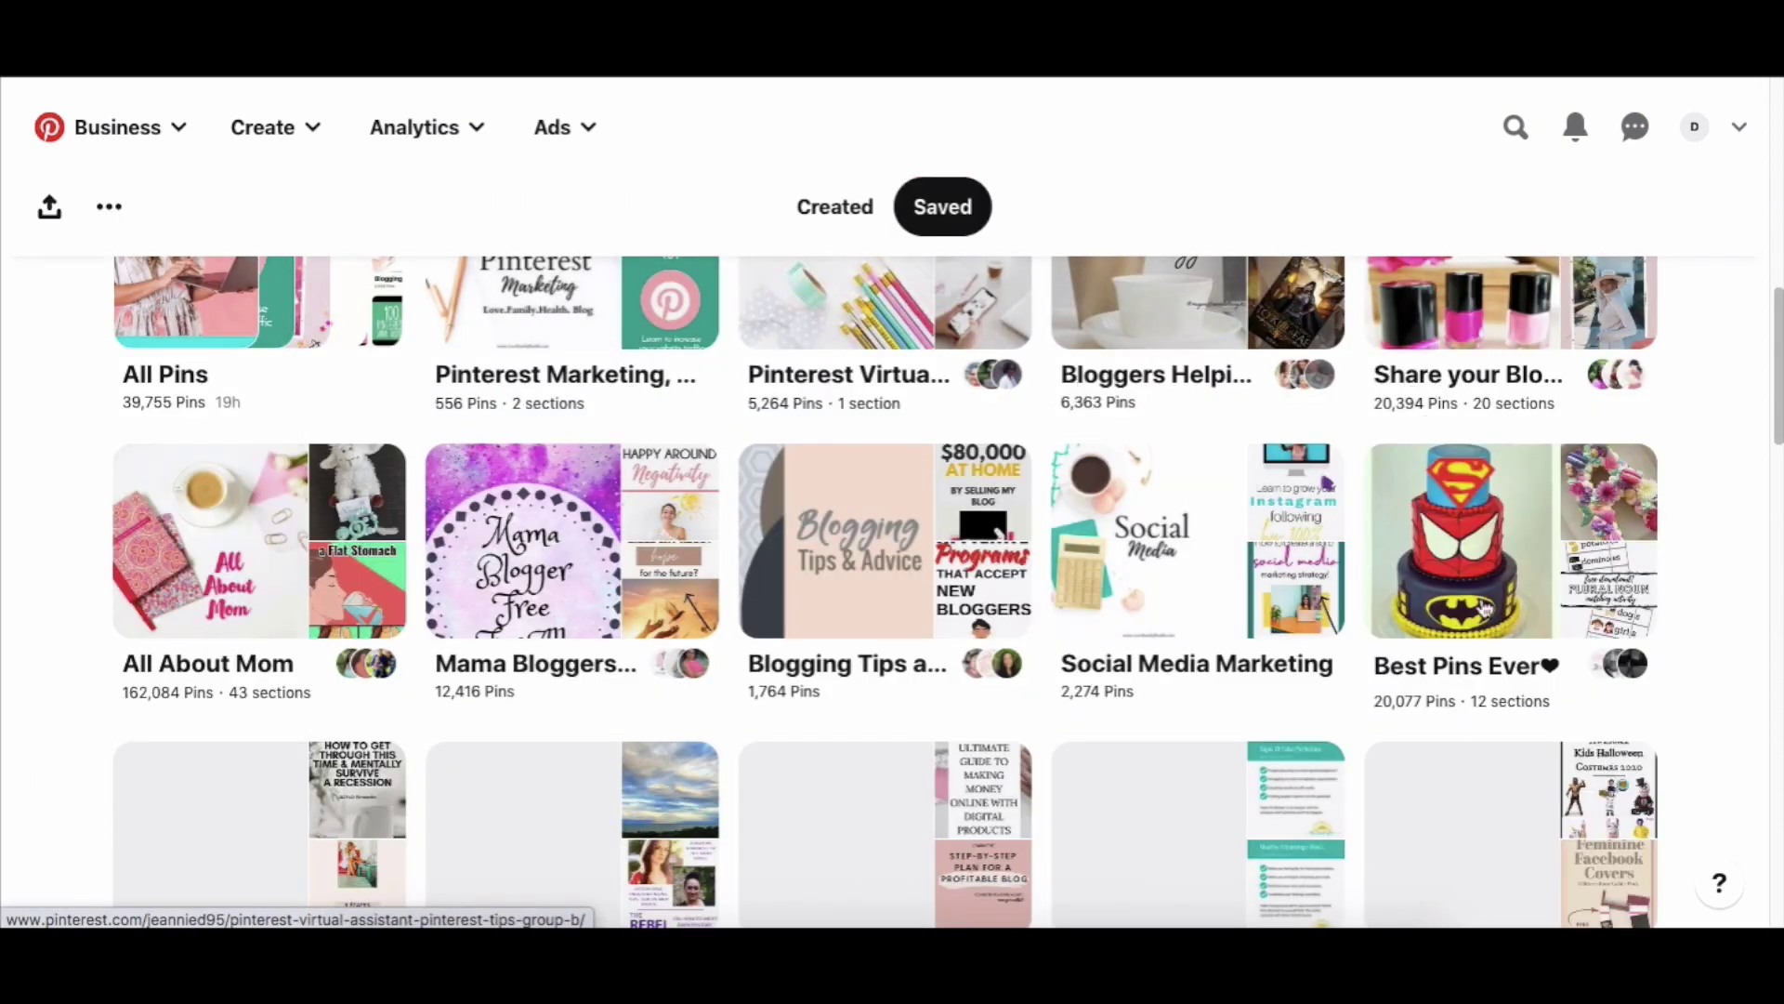
scroll(1295, 702, down, 4)
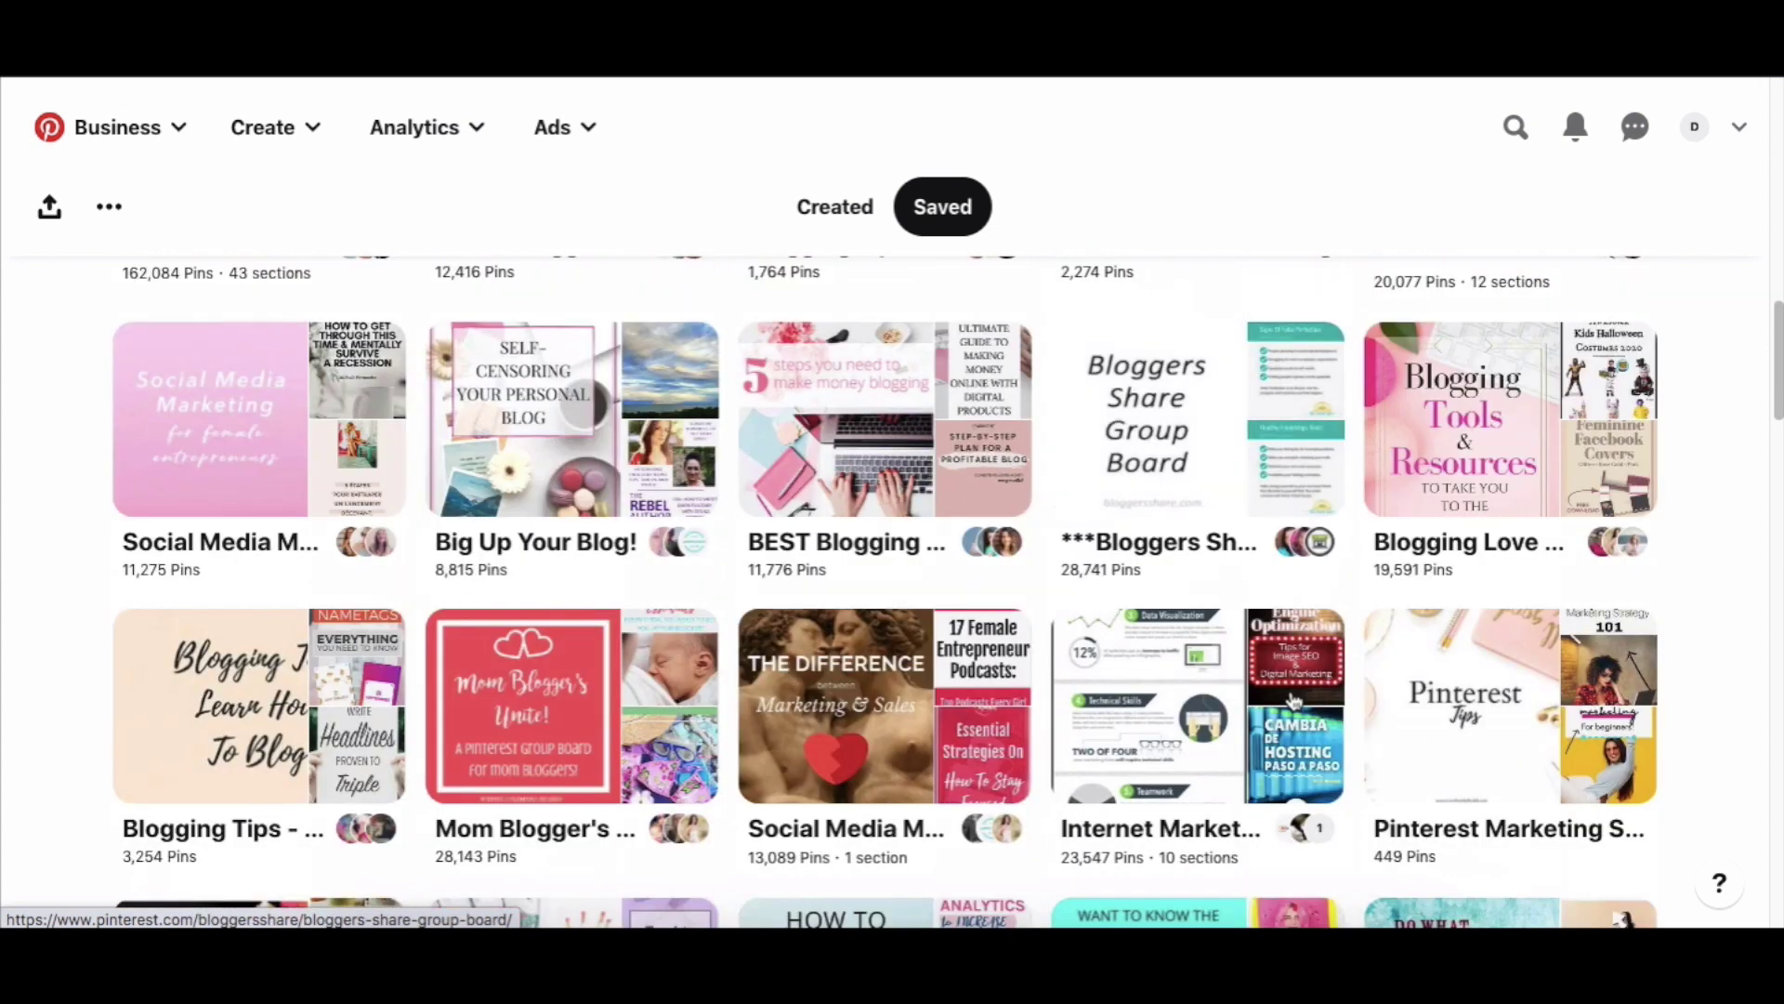
scroll(1295, 702, down, 1)
click(623, 362)
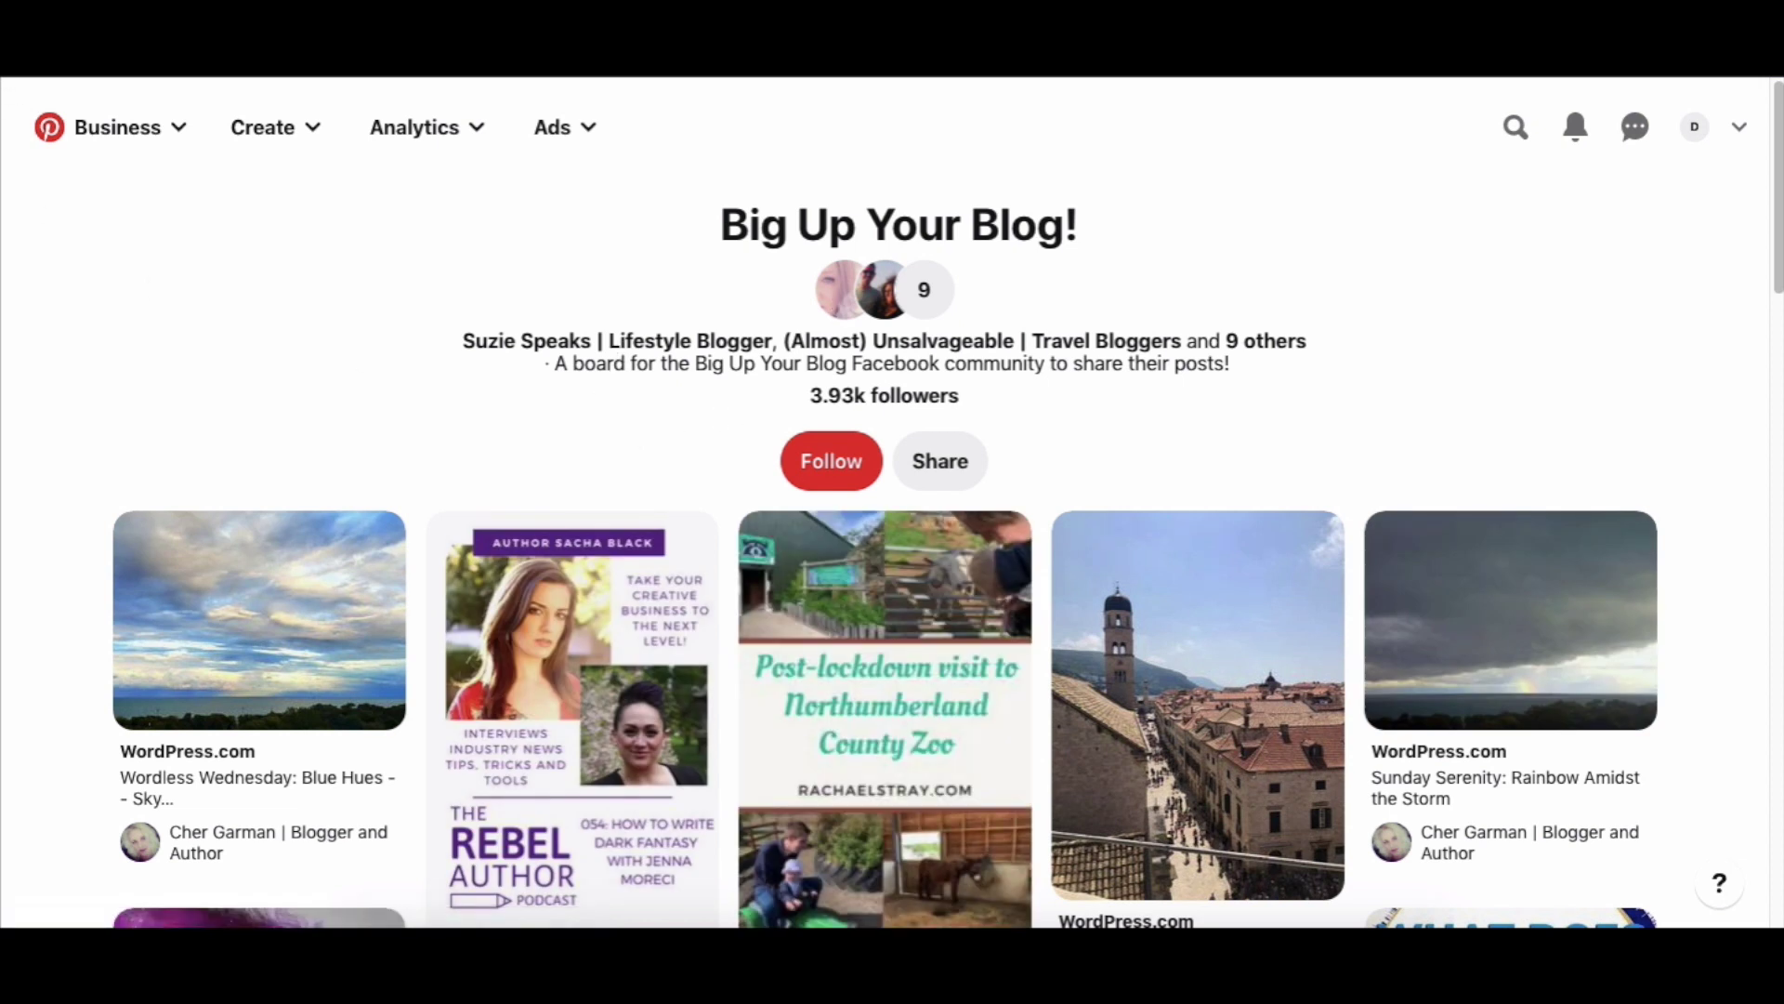
key(alt+Left)
Browse the remaining saved boards, then switch back to the account's Created pins.
scroll(53, 564, down, 3)
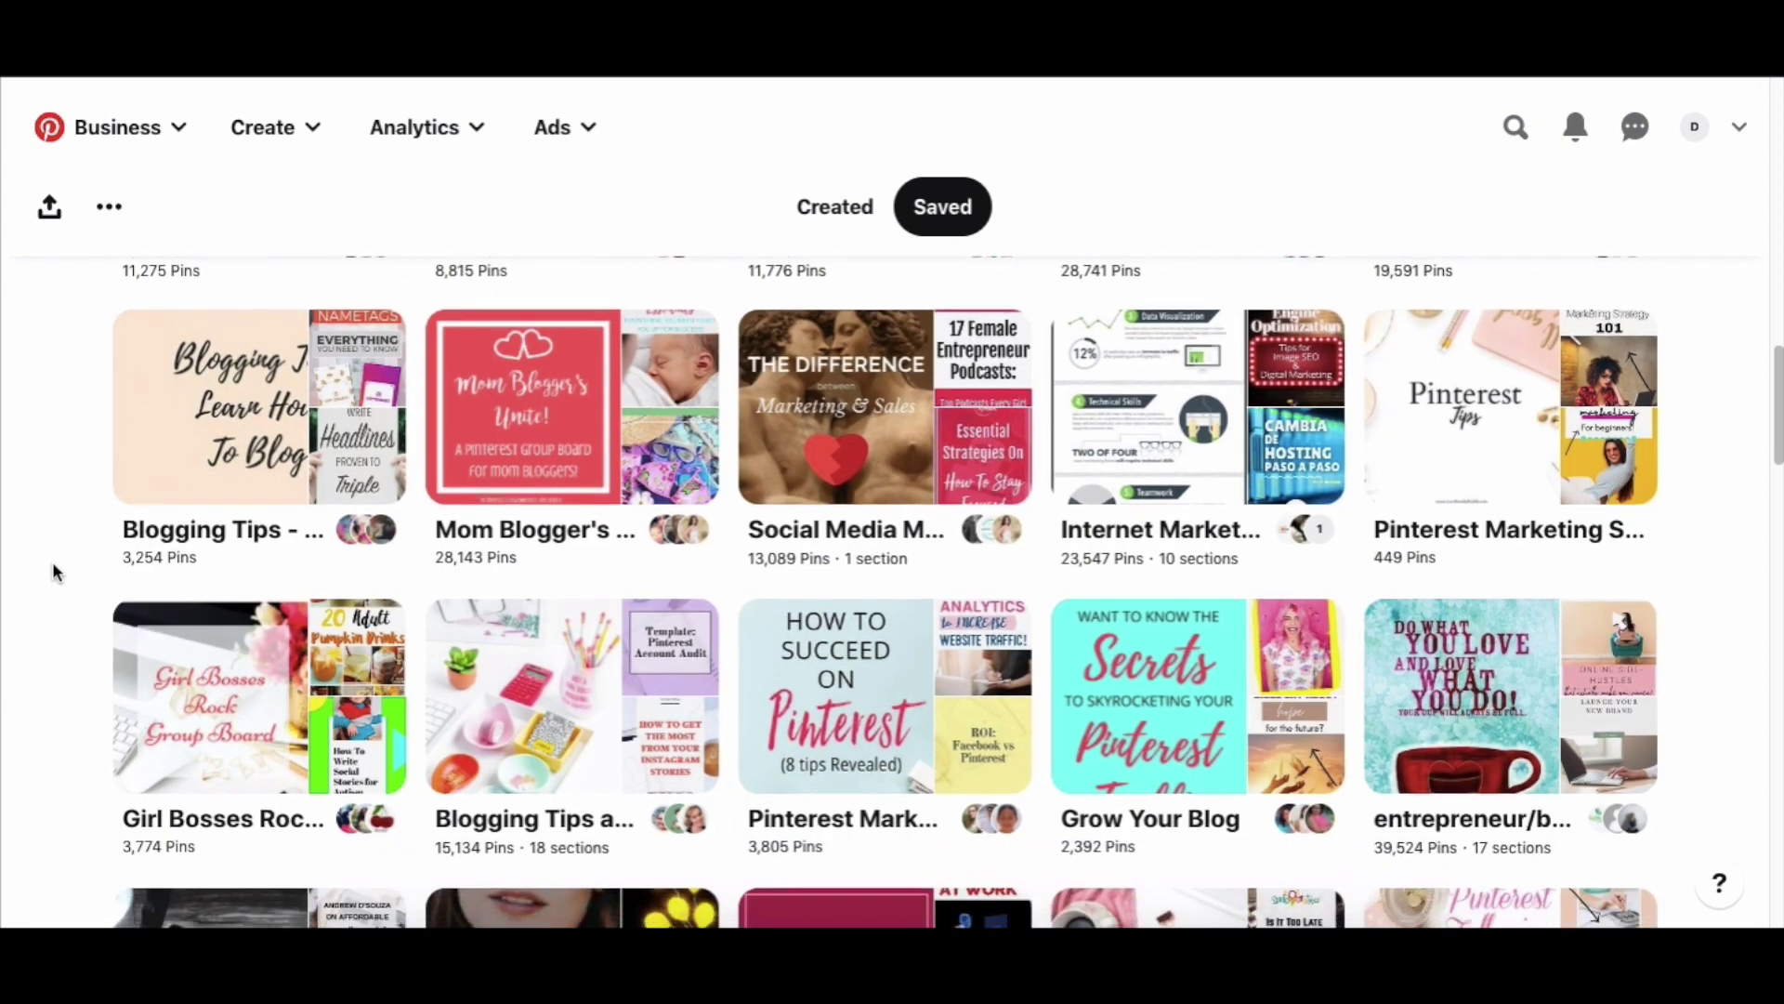
scroll(52, 572, down, 2)
scroll(53, 573, down, 10)
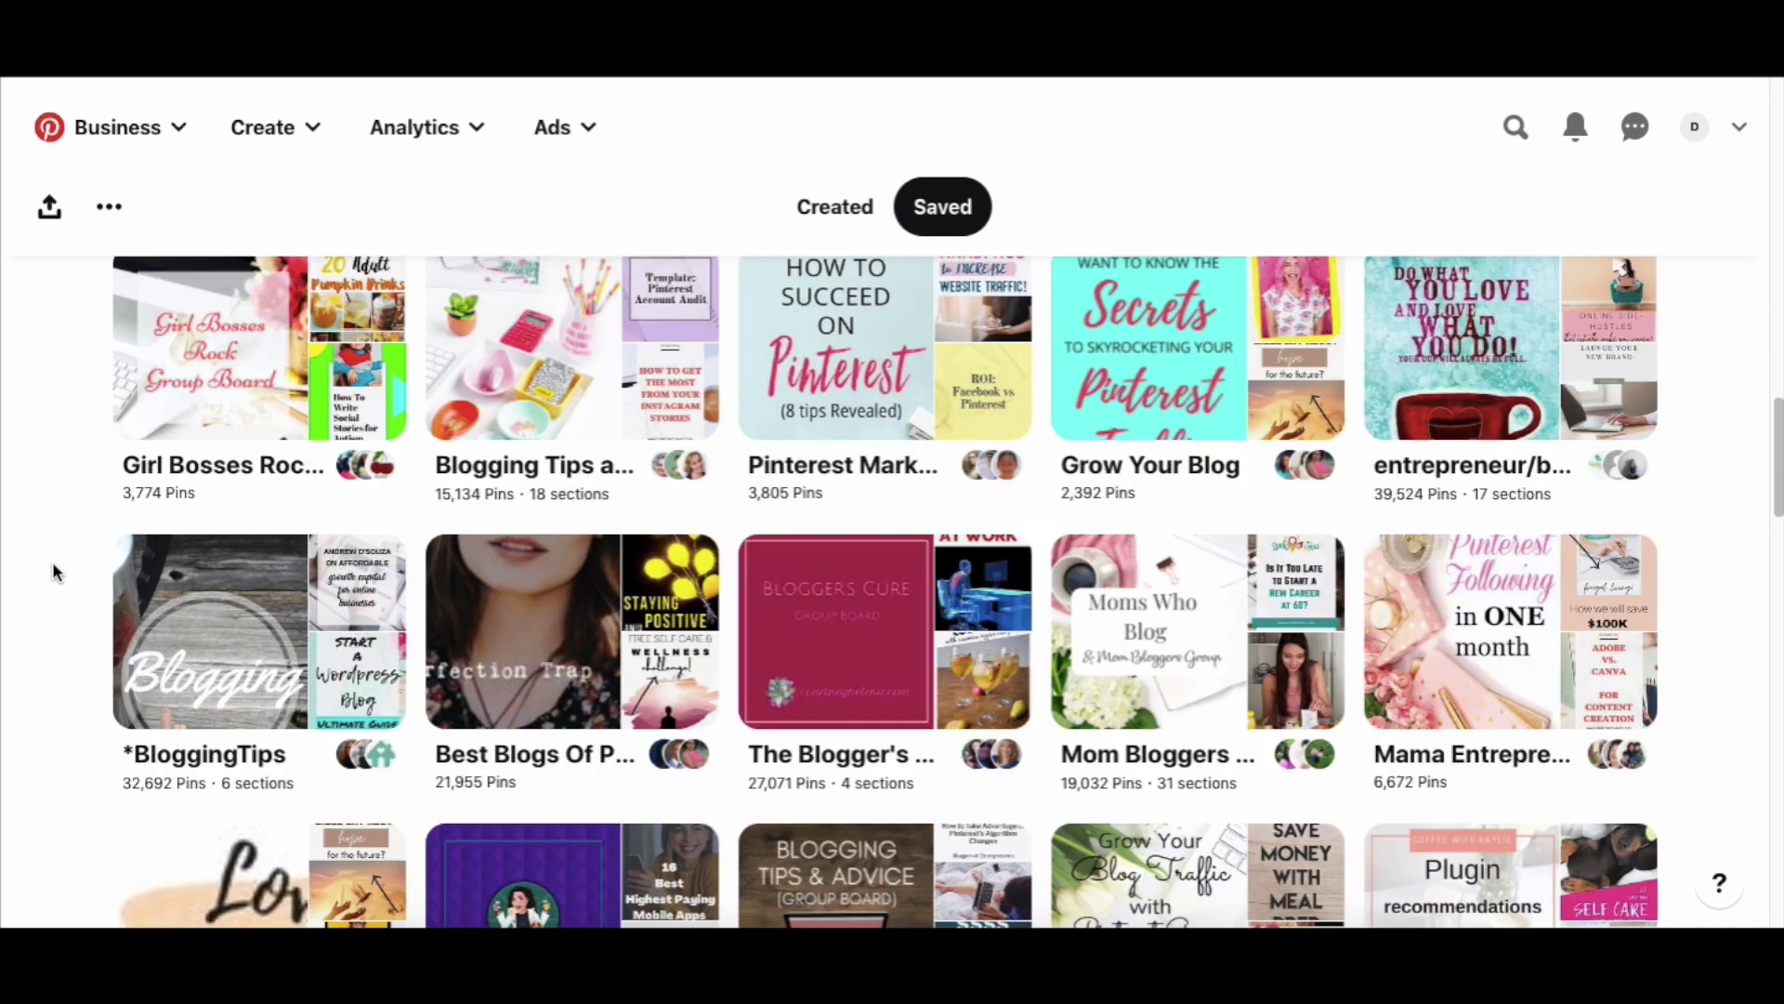
scroll(52, 562, down, 4)
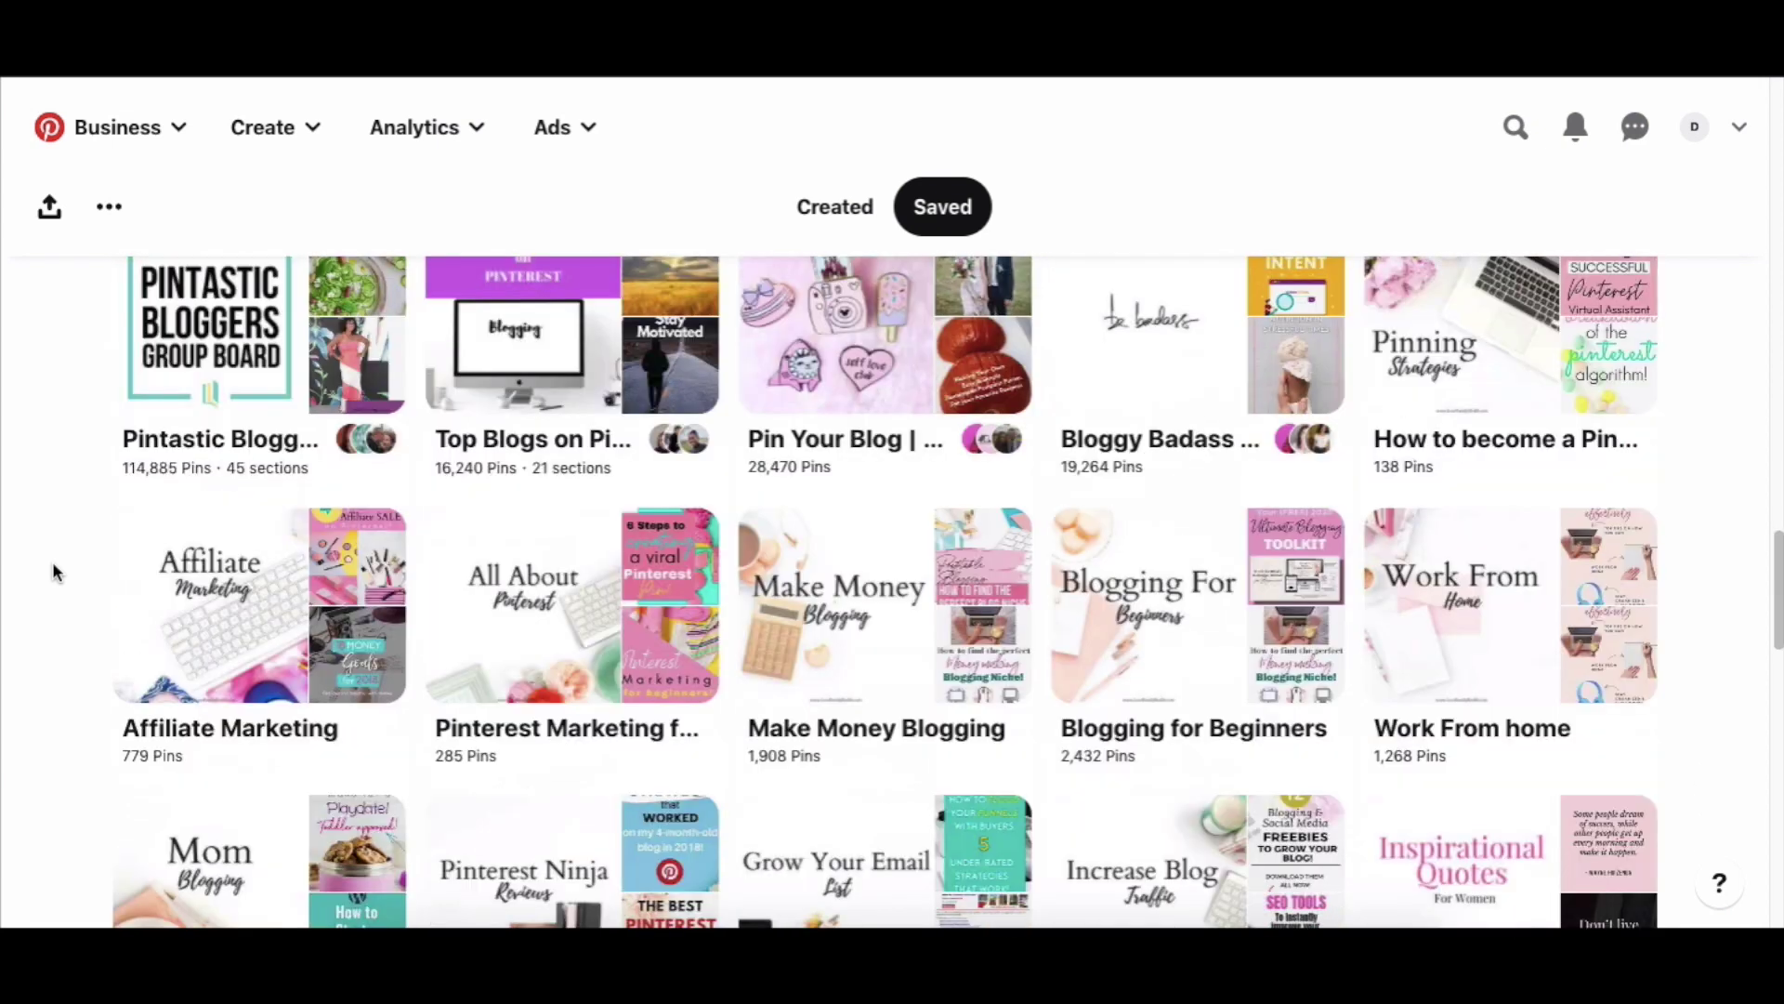
scroll(52, 561, down, 4)
scroll(52, 572, down, 2)
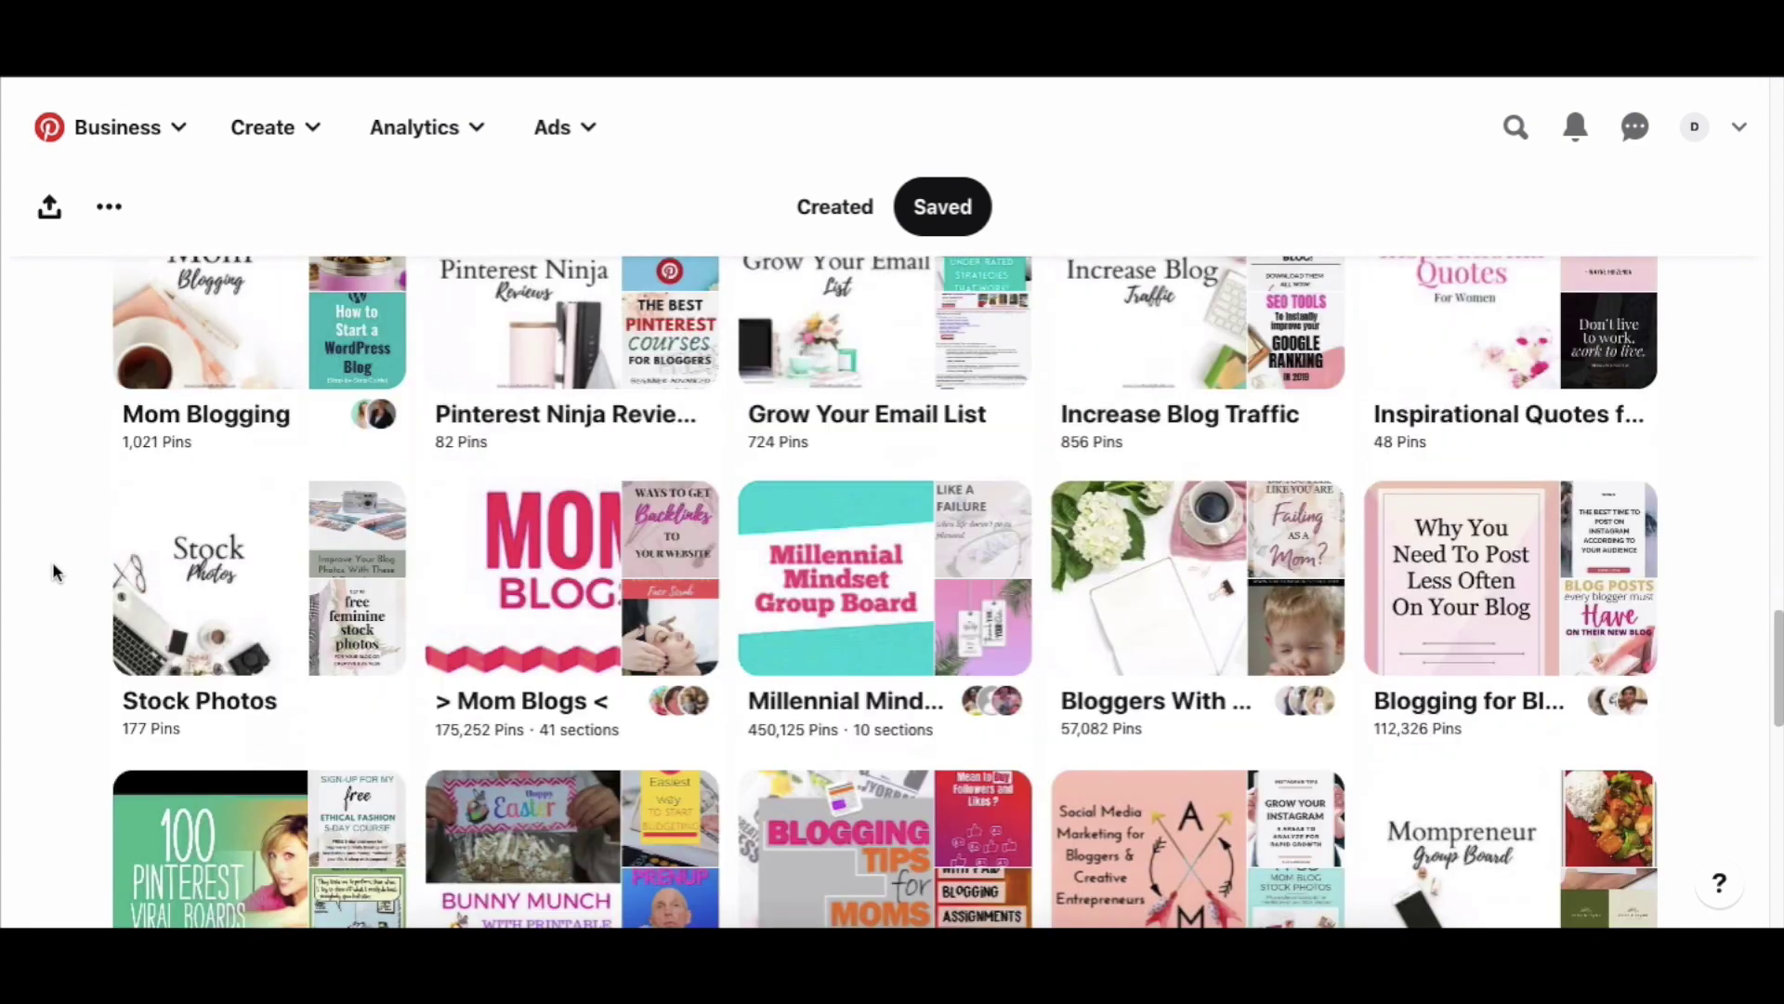
scroll(52, 568, down, 15)
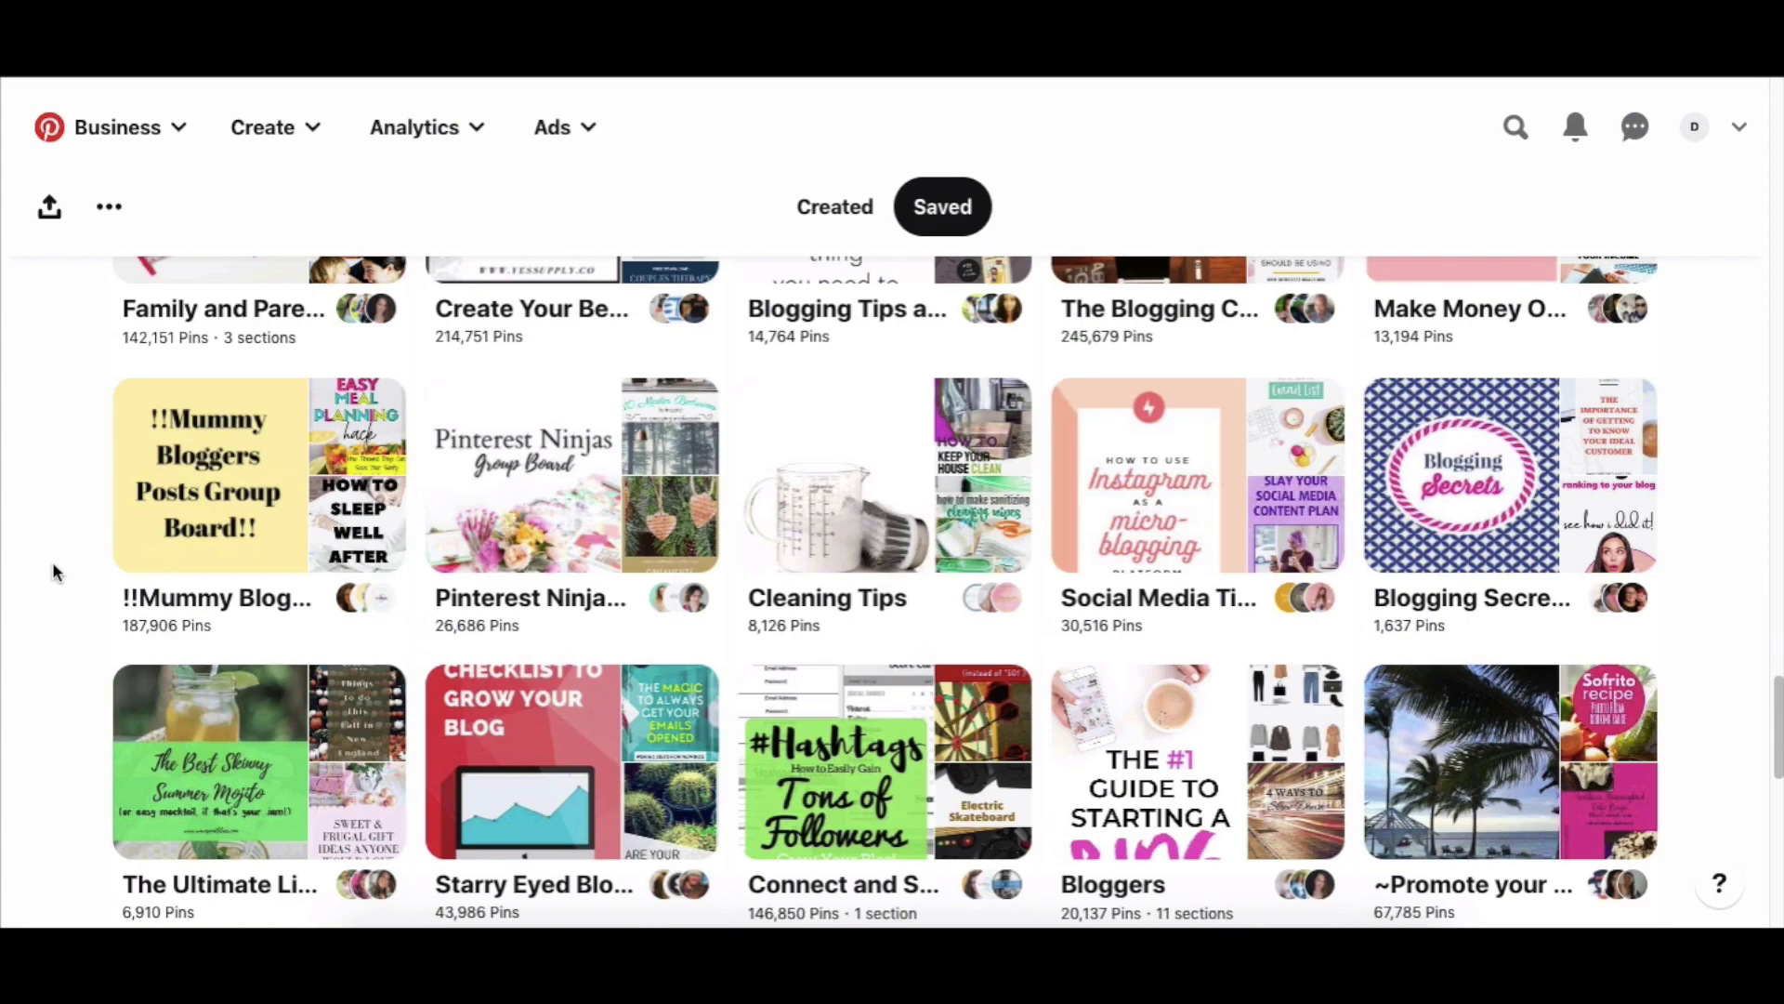
scroll(53, 568, down, 2)
scroll(53, 569, down, 6)
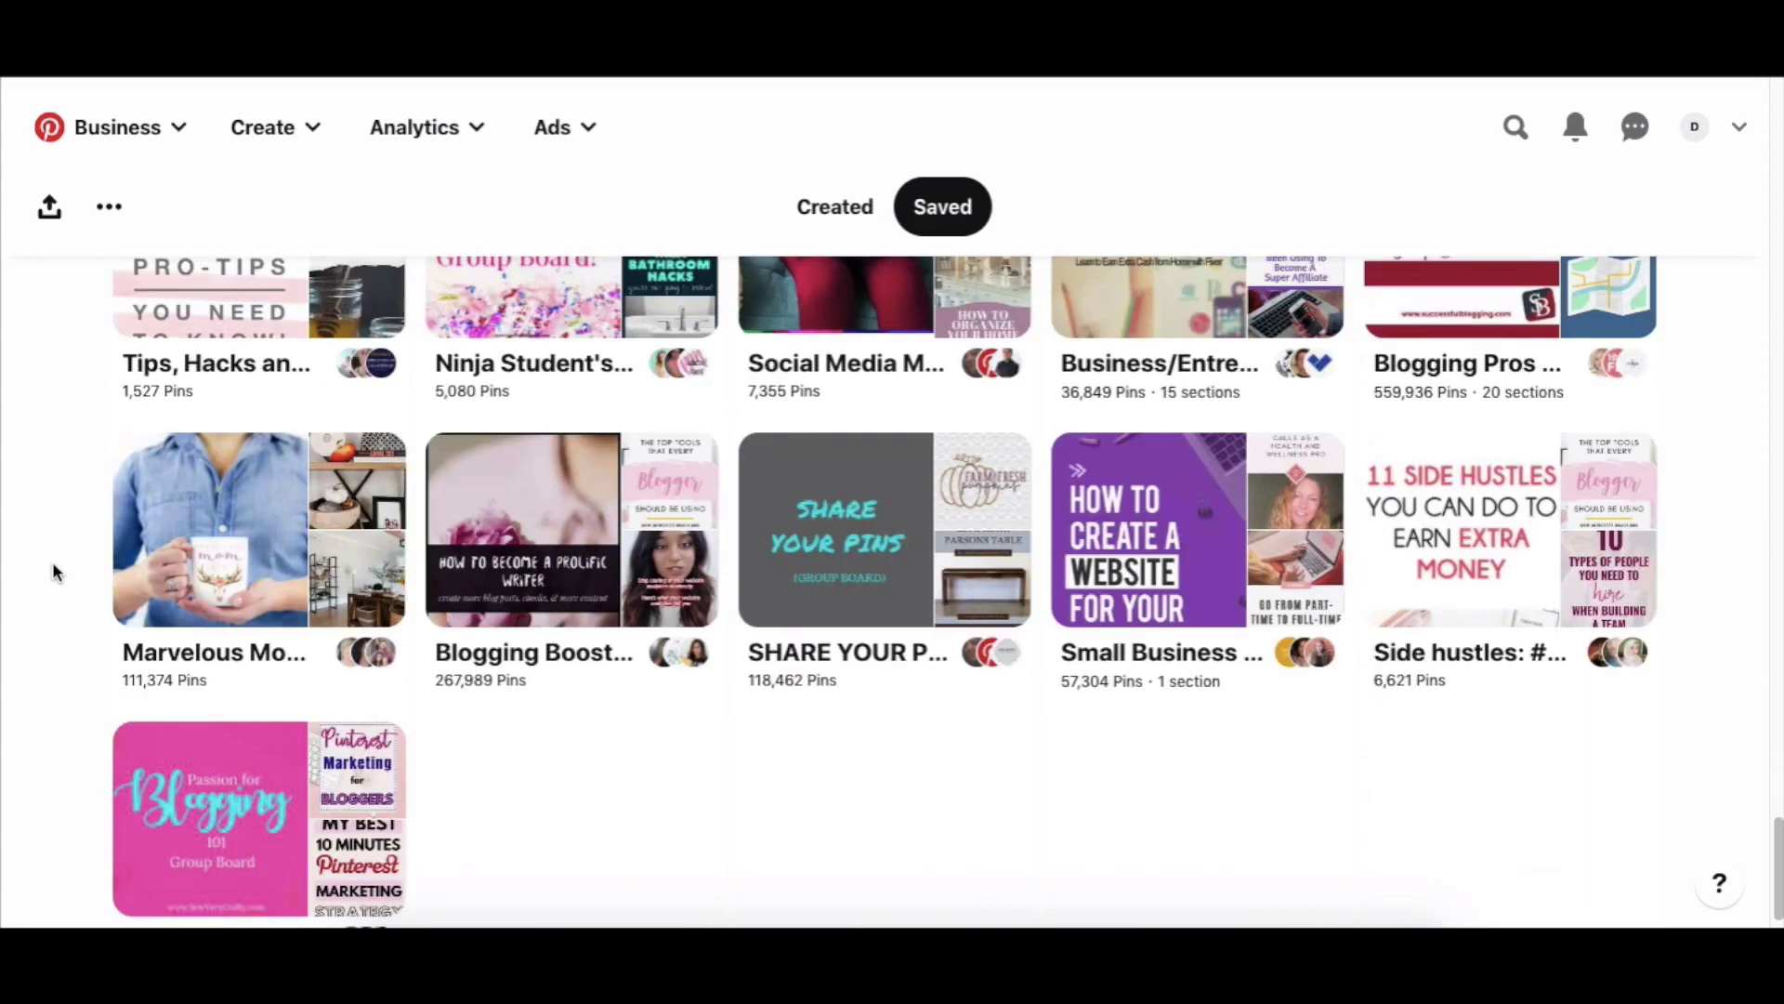
scroll(53, 572, up, 20)
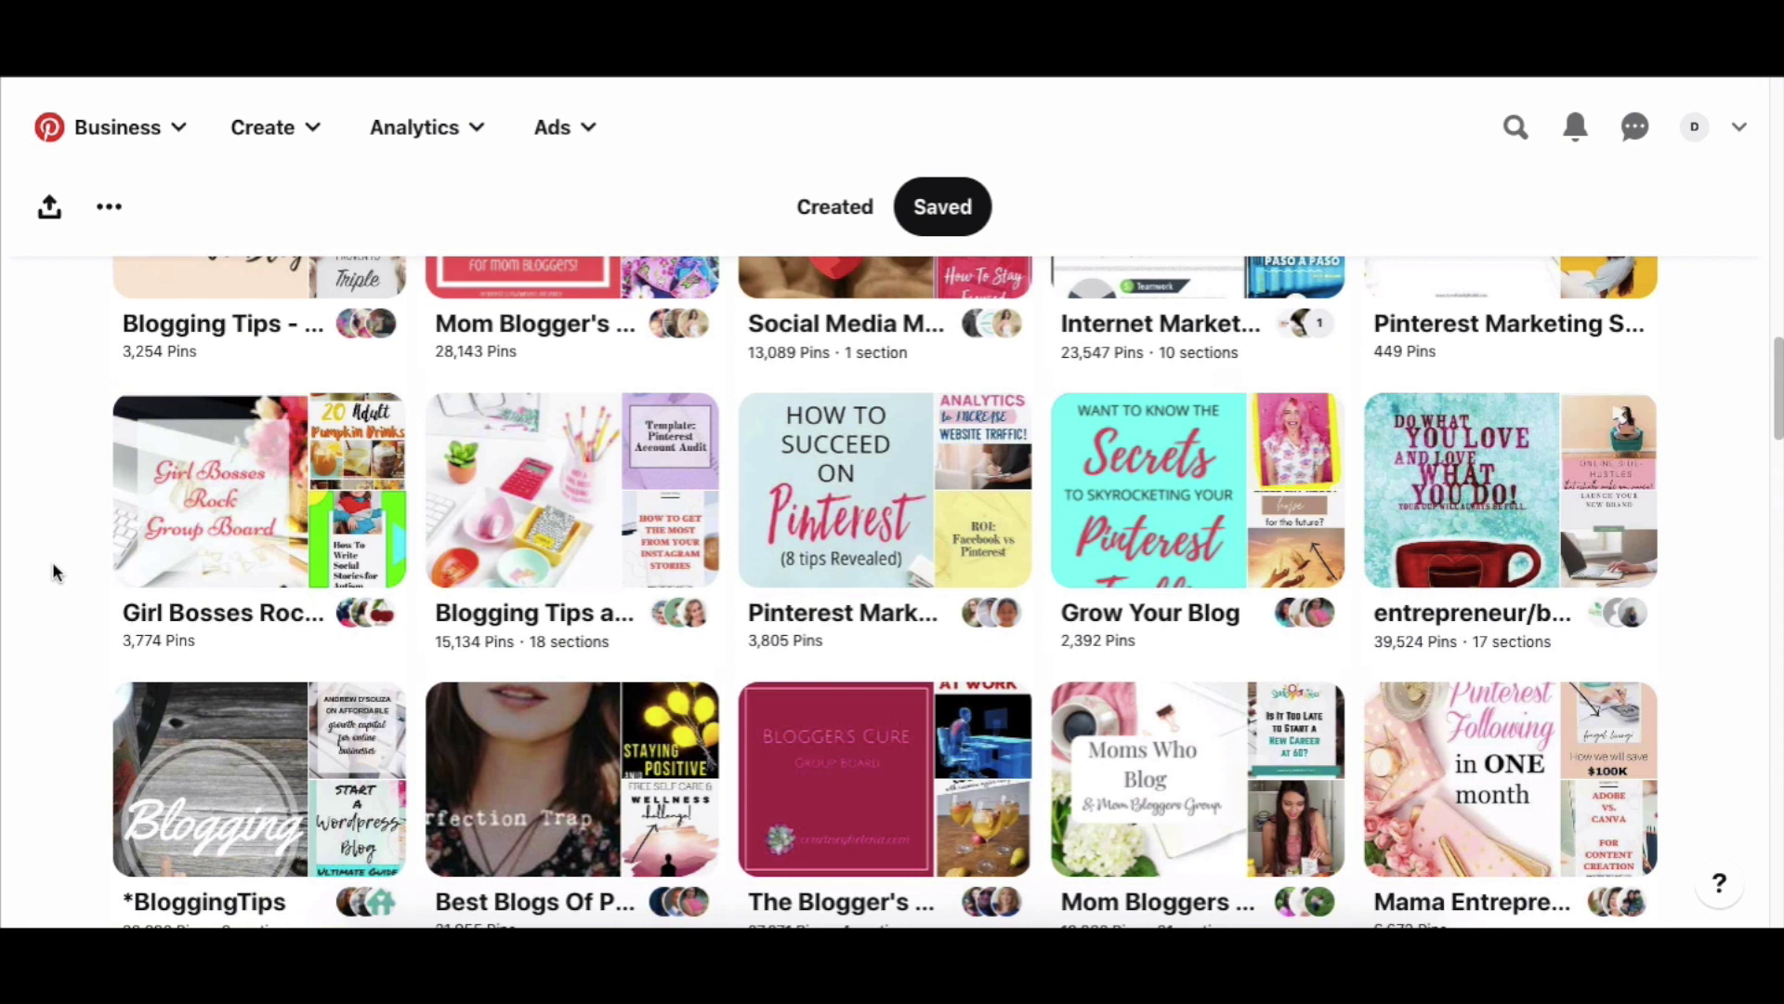
scroll(53, 569, up, 6)
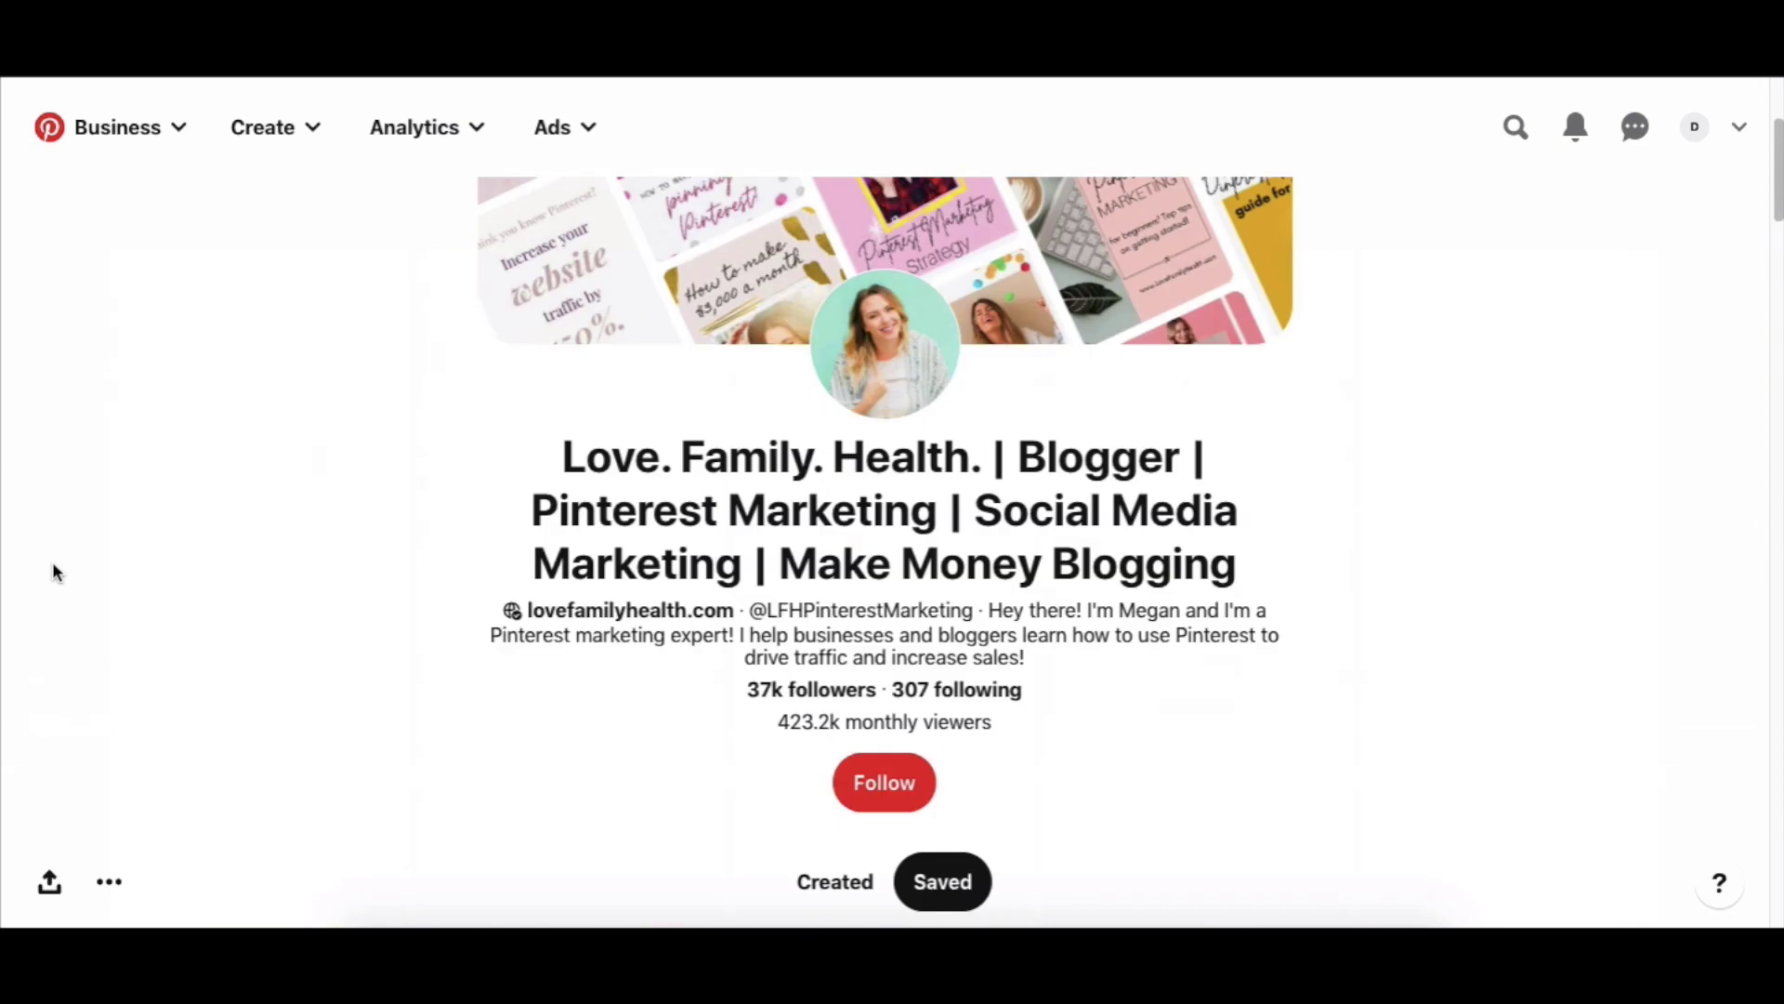
scroll(53, 572, up, 1)
click(835, 910)
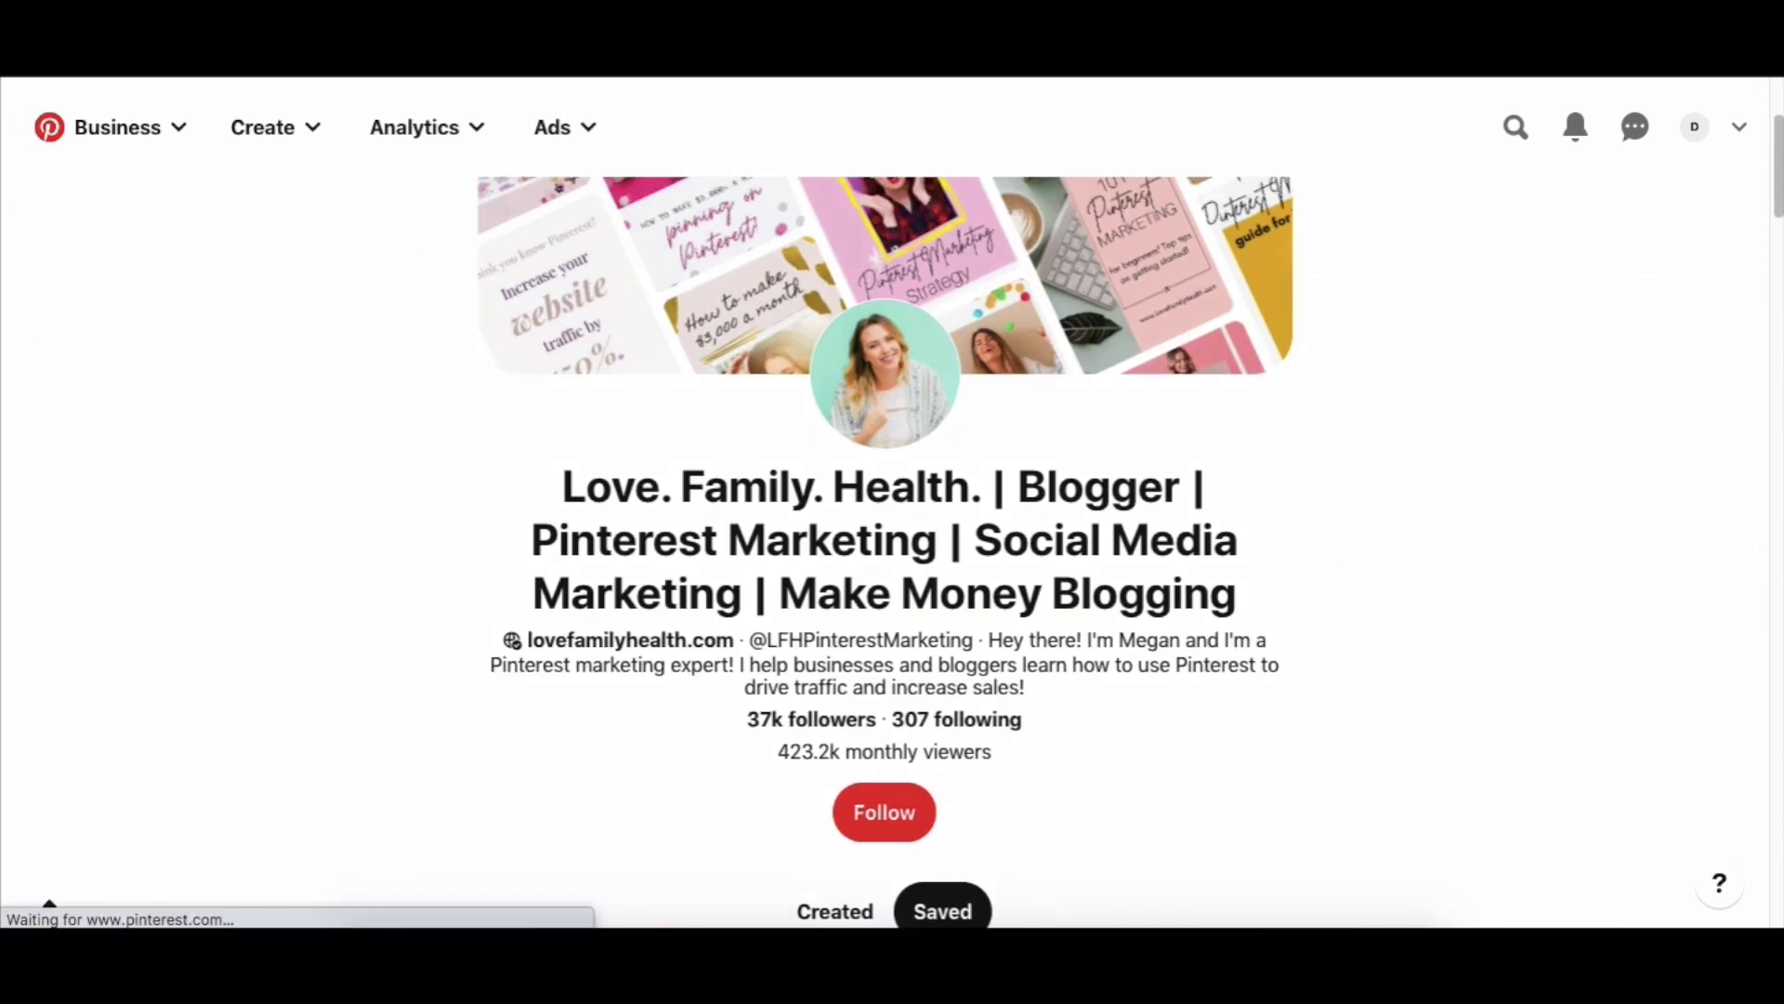
Open the Digital Empires business profile from the account menu.
click(1739, 130)
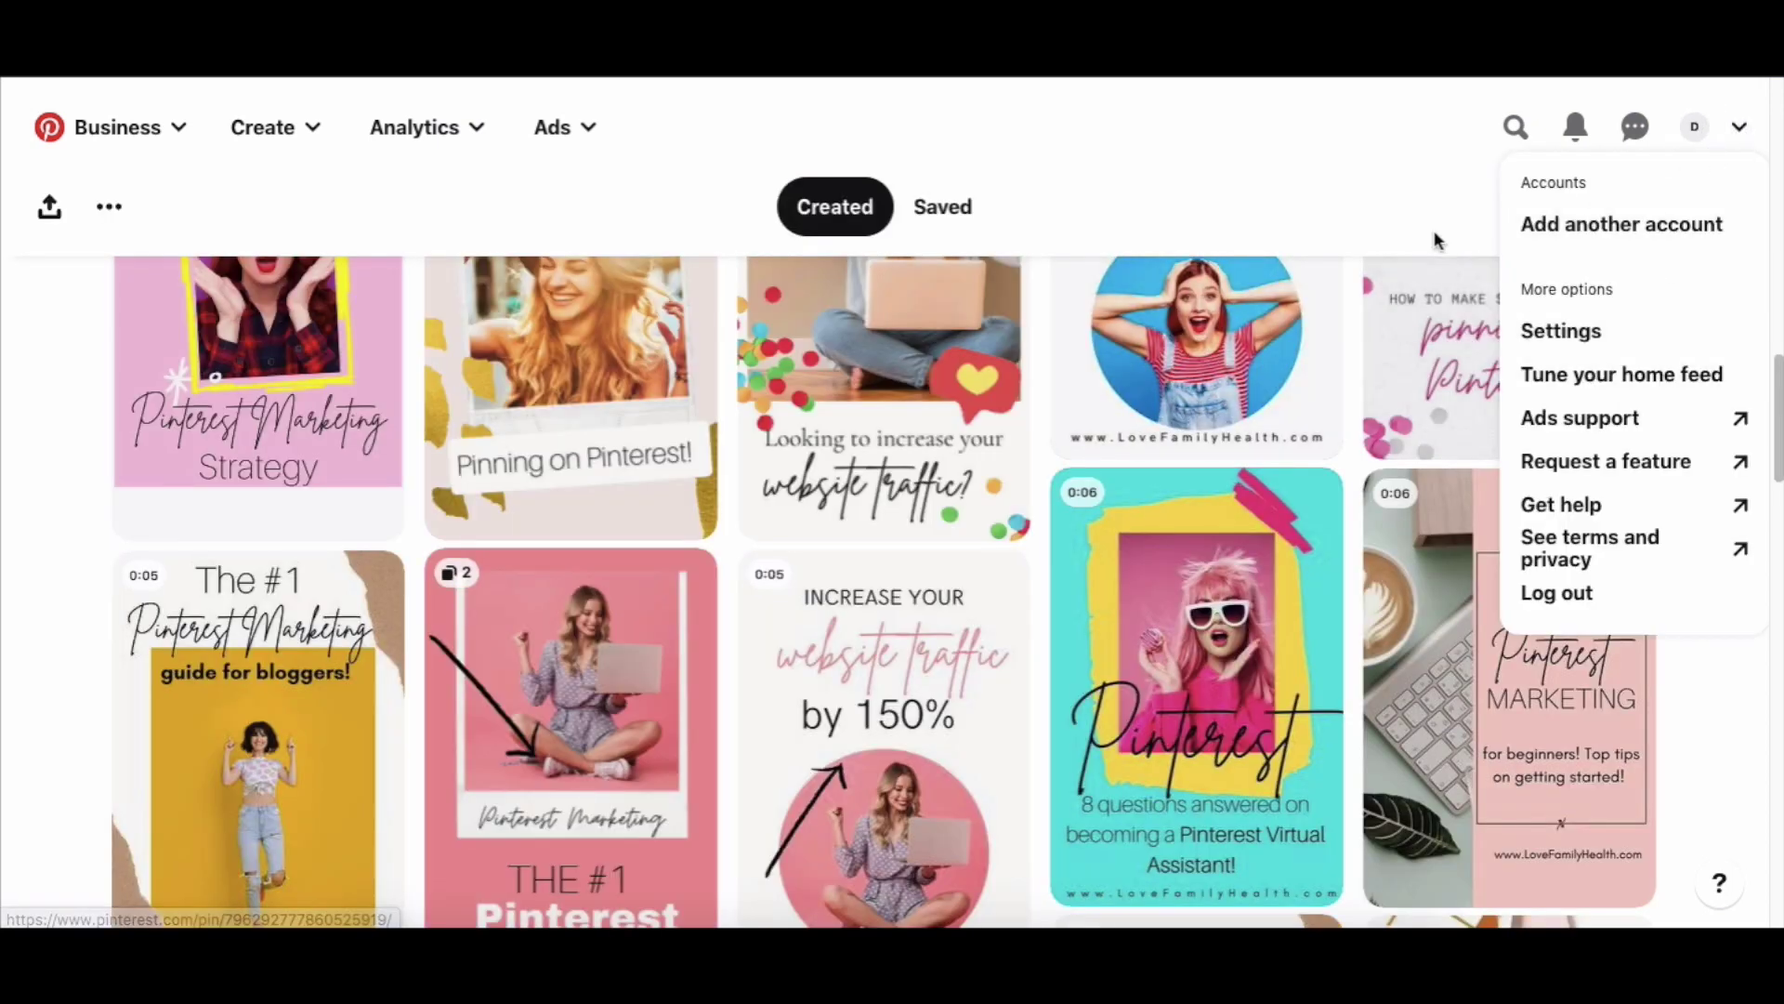
click(1695, 128)
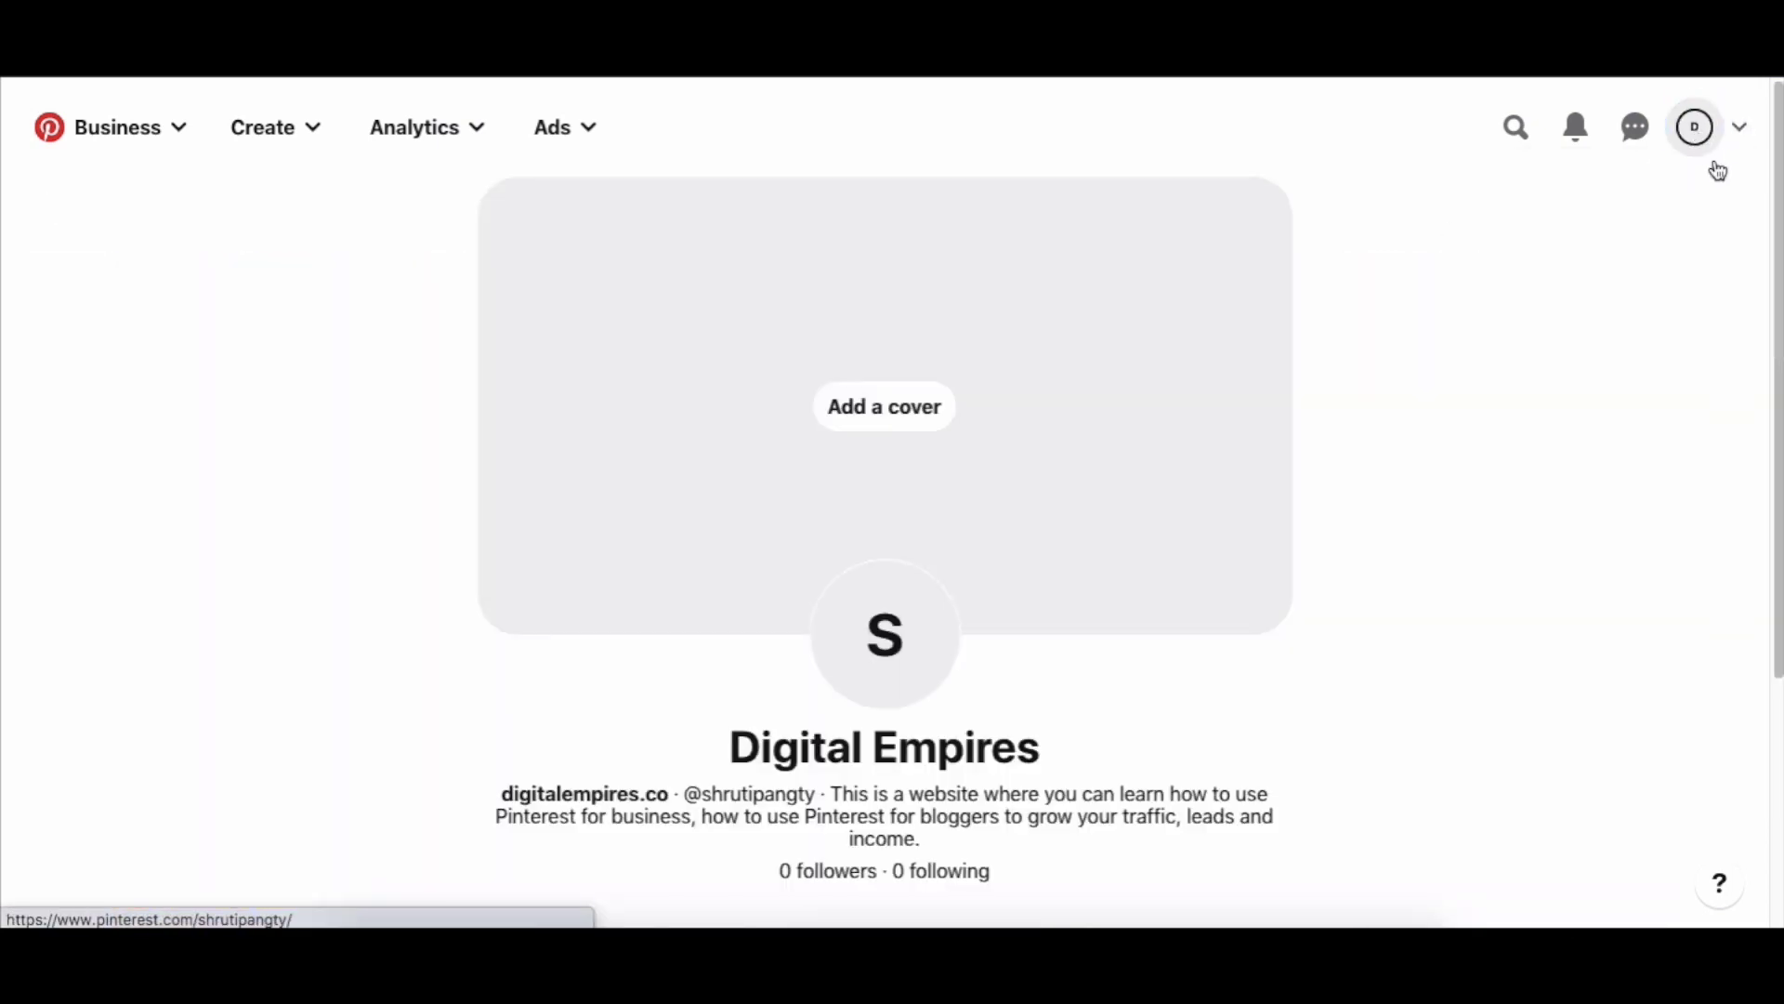
scroll(1418, 628, down, 4)
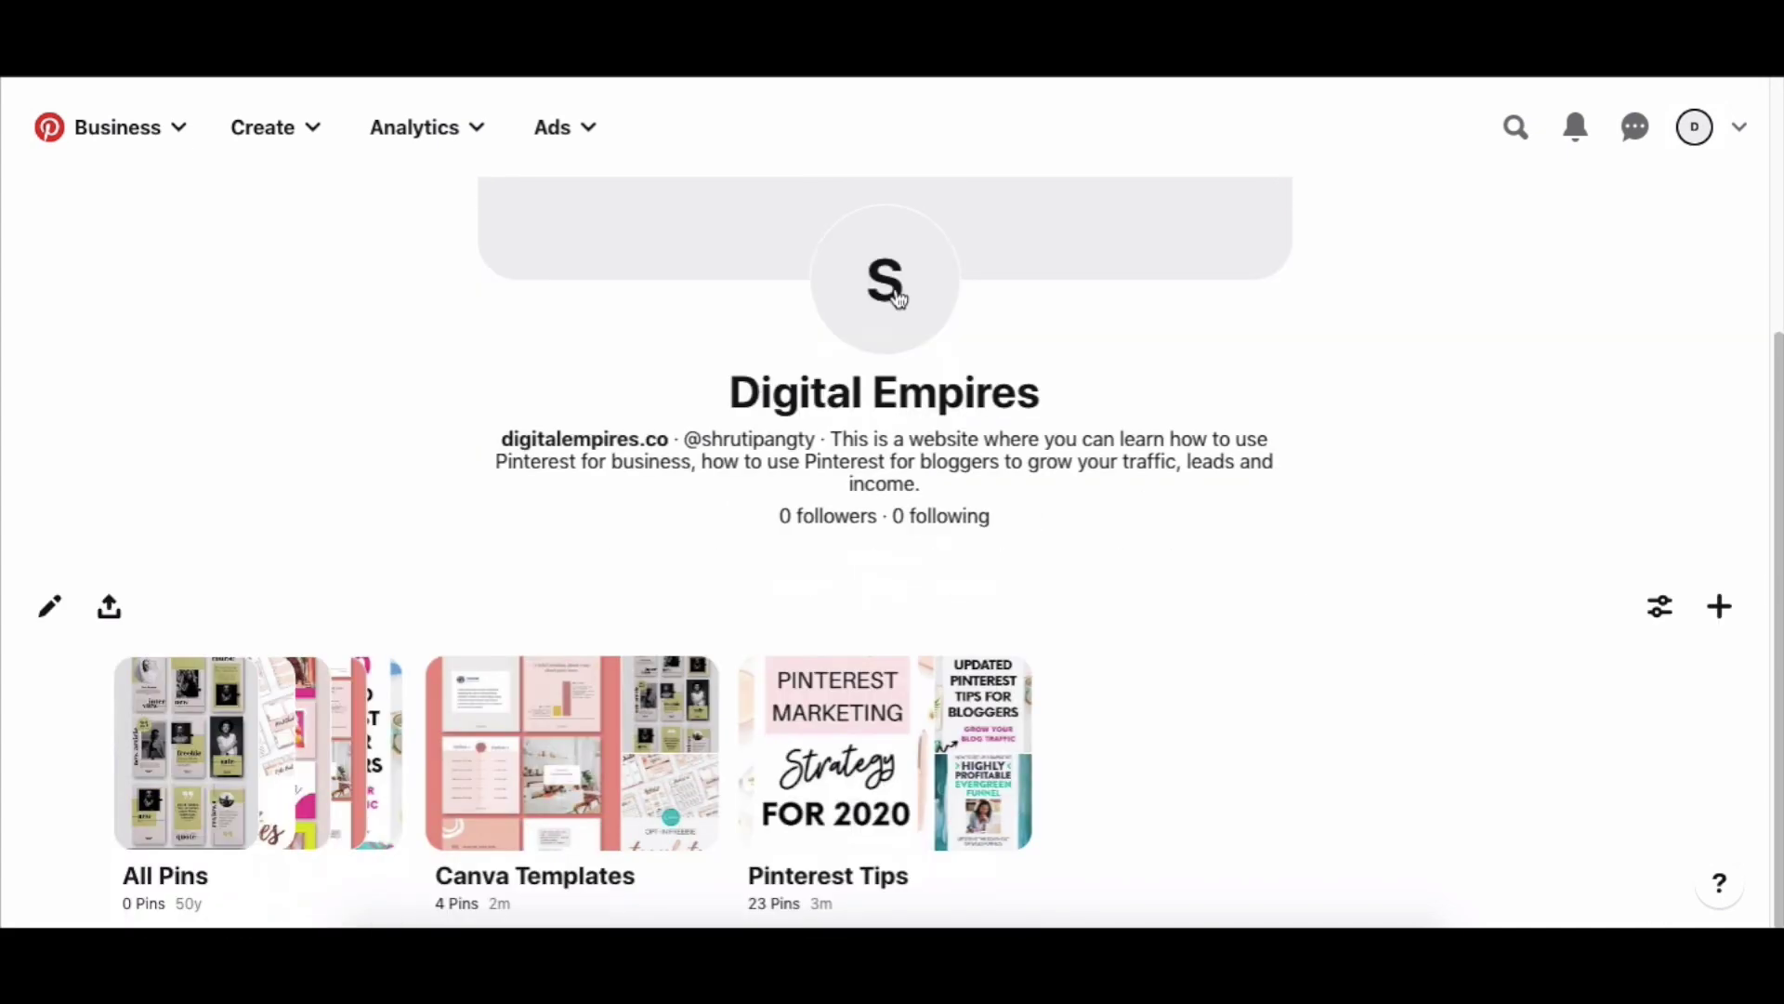
scroll(1041, 497, up, 4)
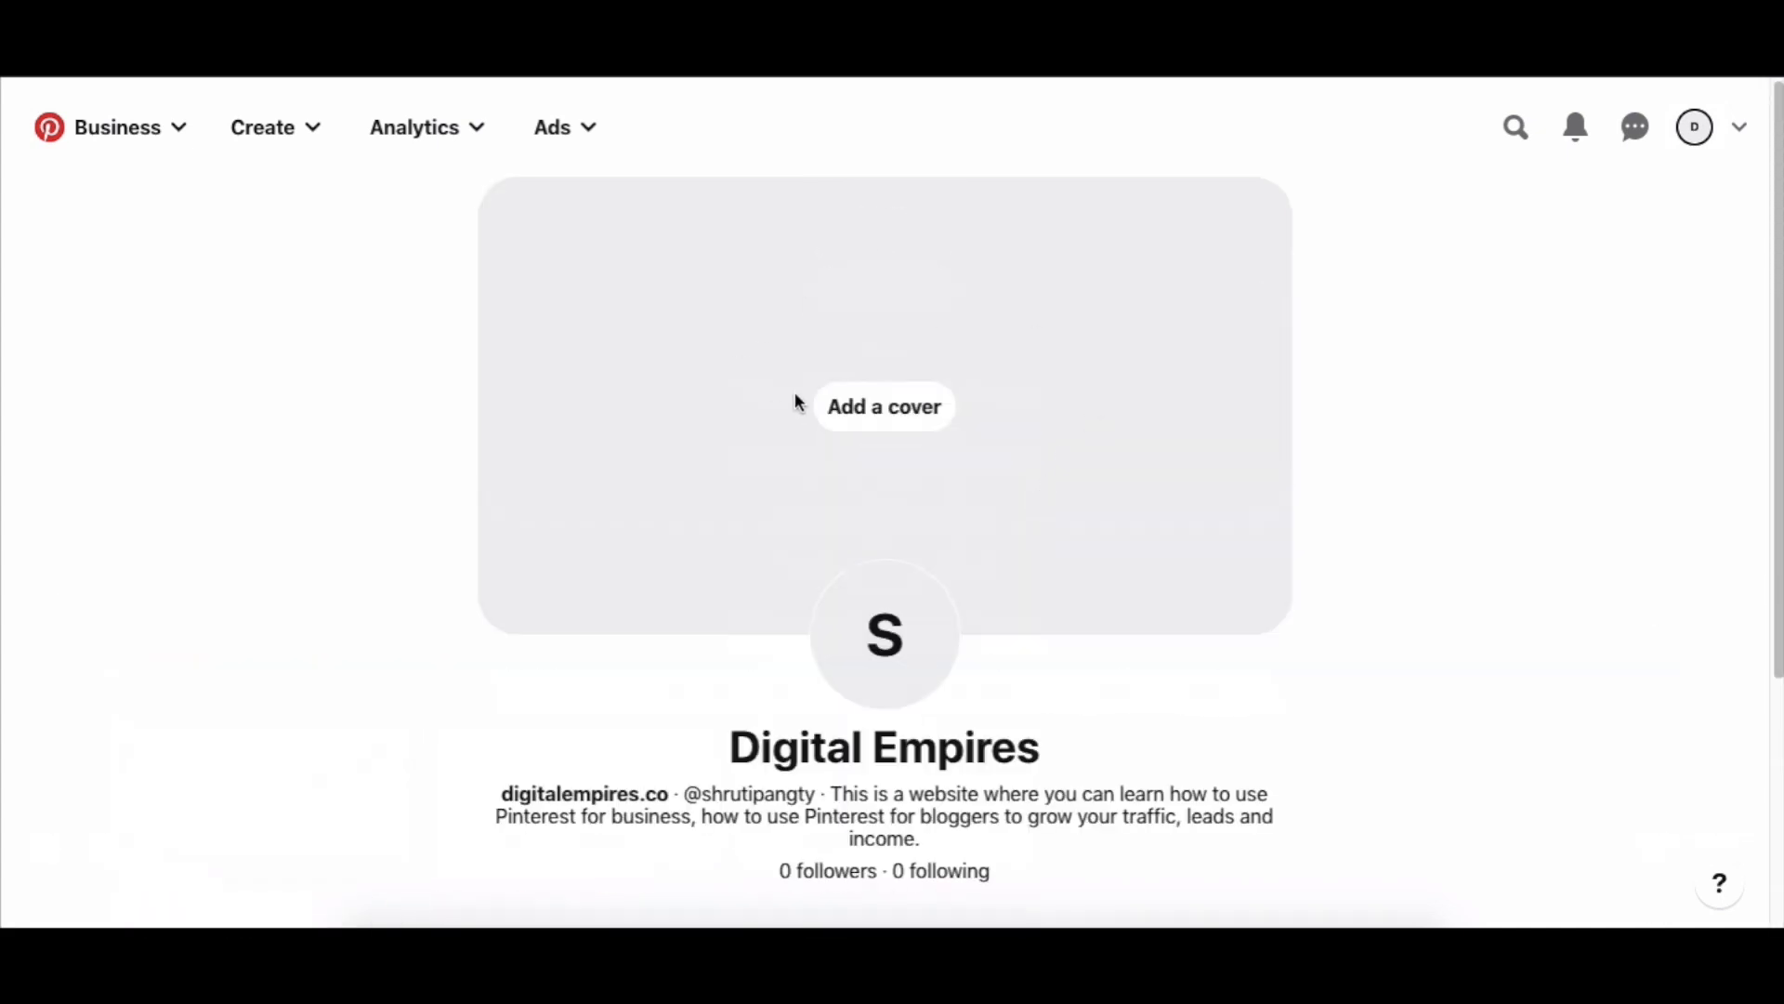
Review the Analytics Overview for 9/7/2020–10/6/2020, then return to the business profile.
click(414, 141)
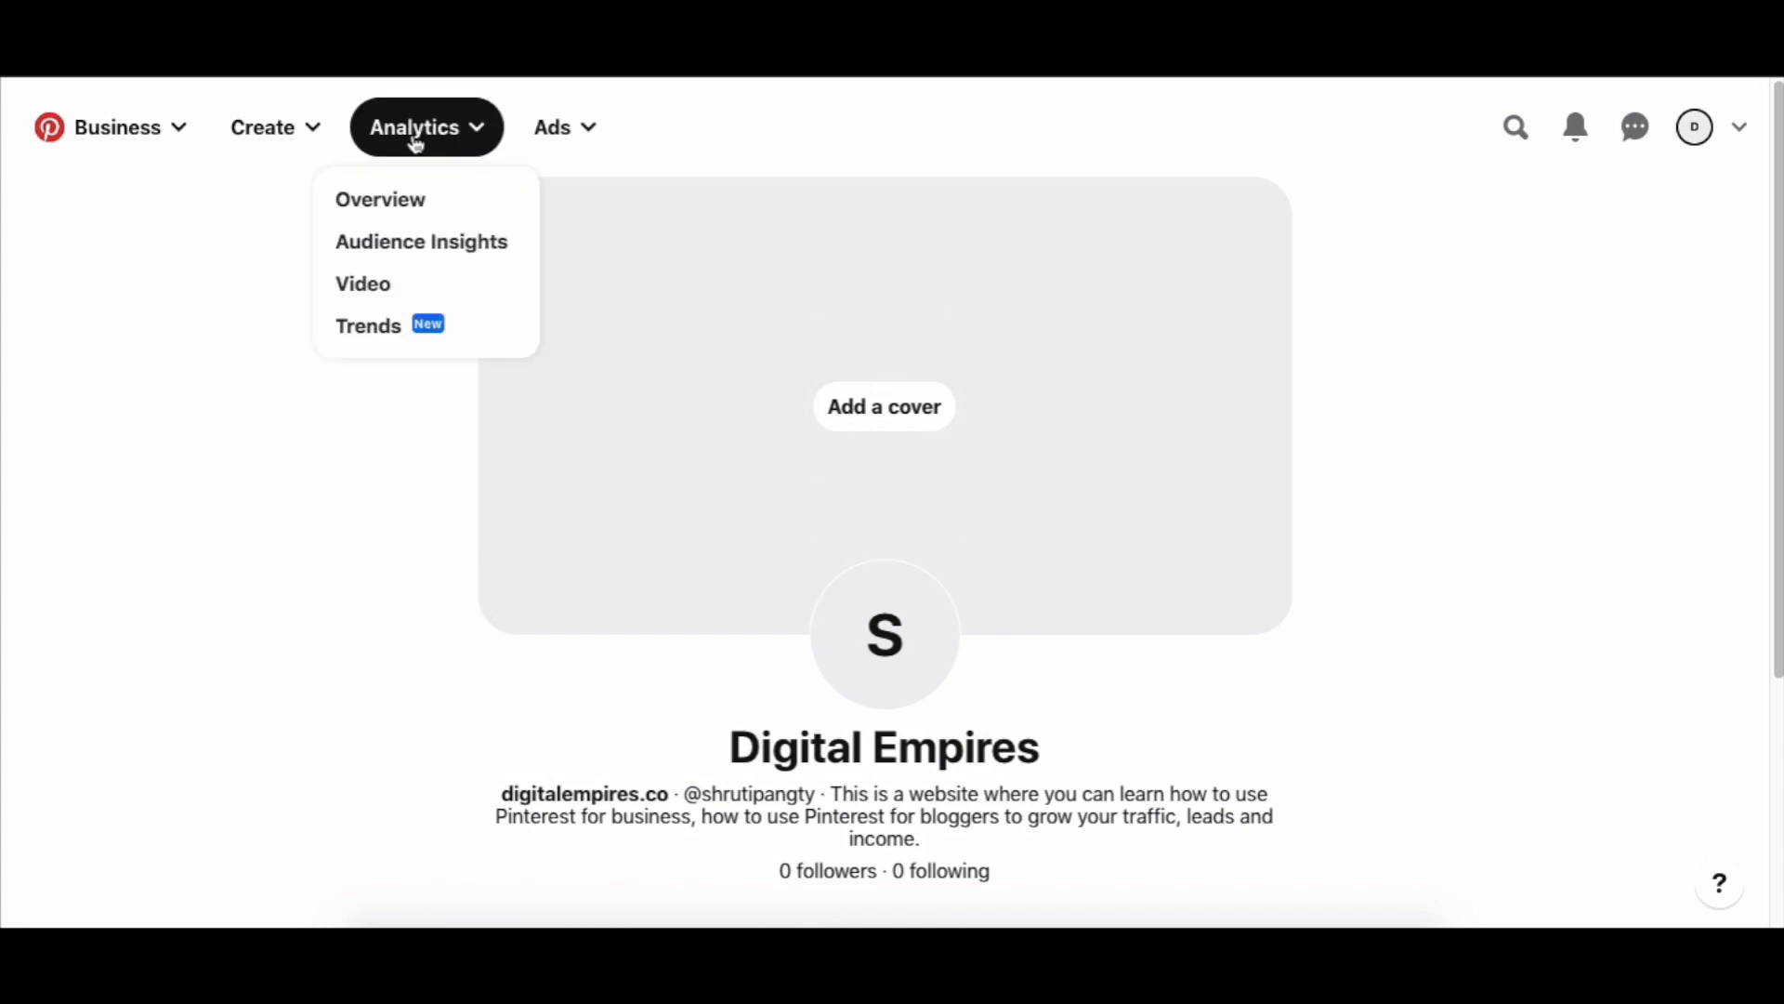
click(416, 217)
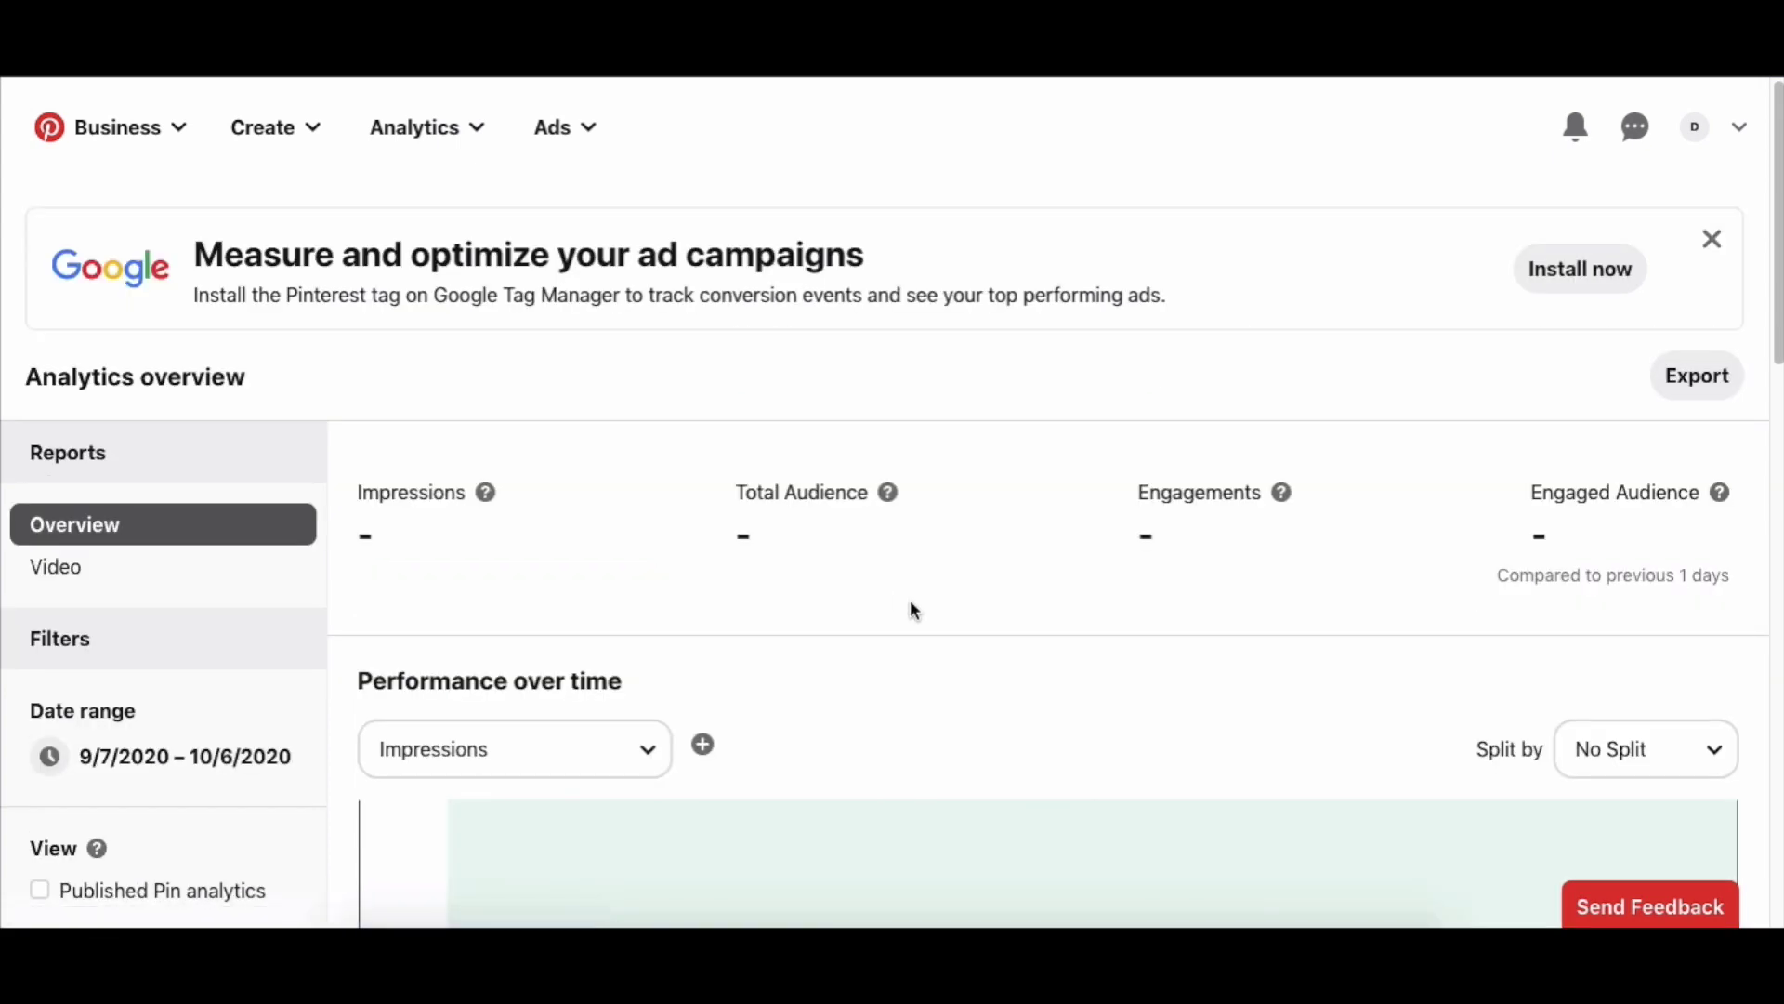
scroll(913, 611, down, 7)
scroll(914, 610, up, 7)
scroll(911, 610, down, 1)
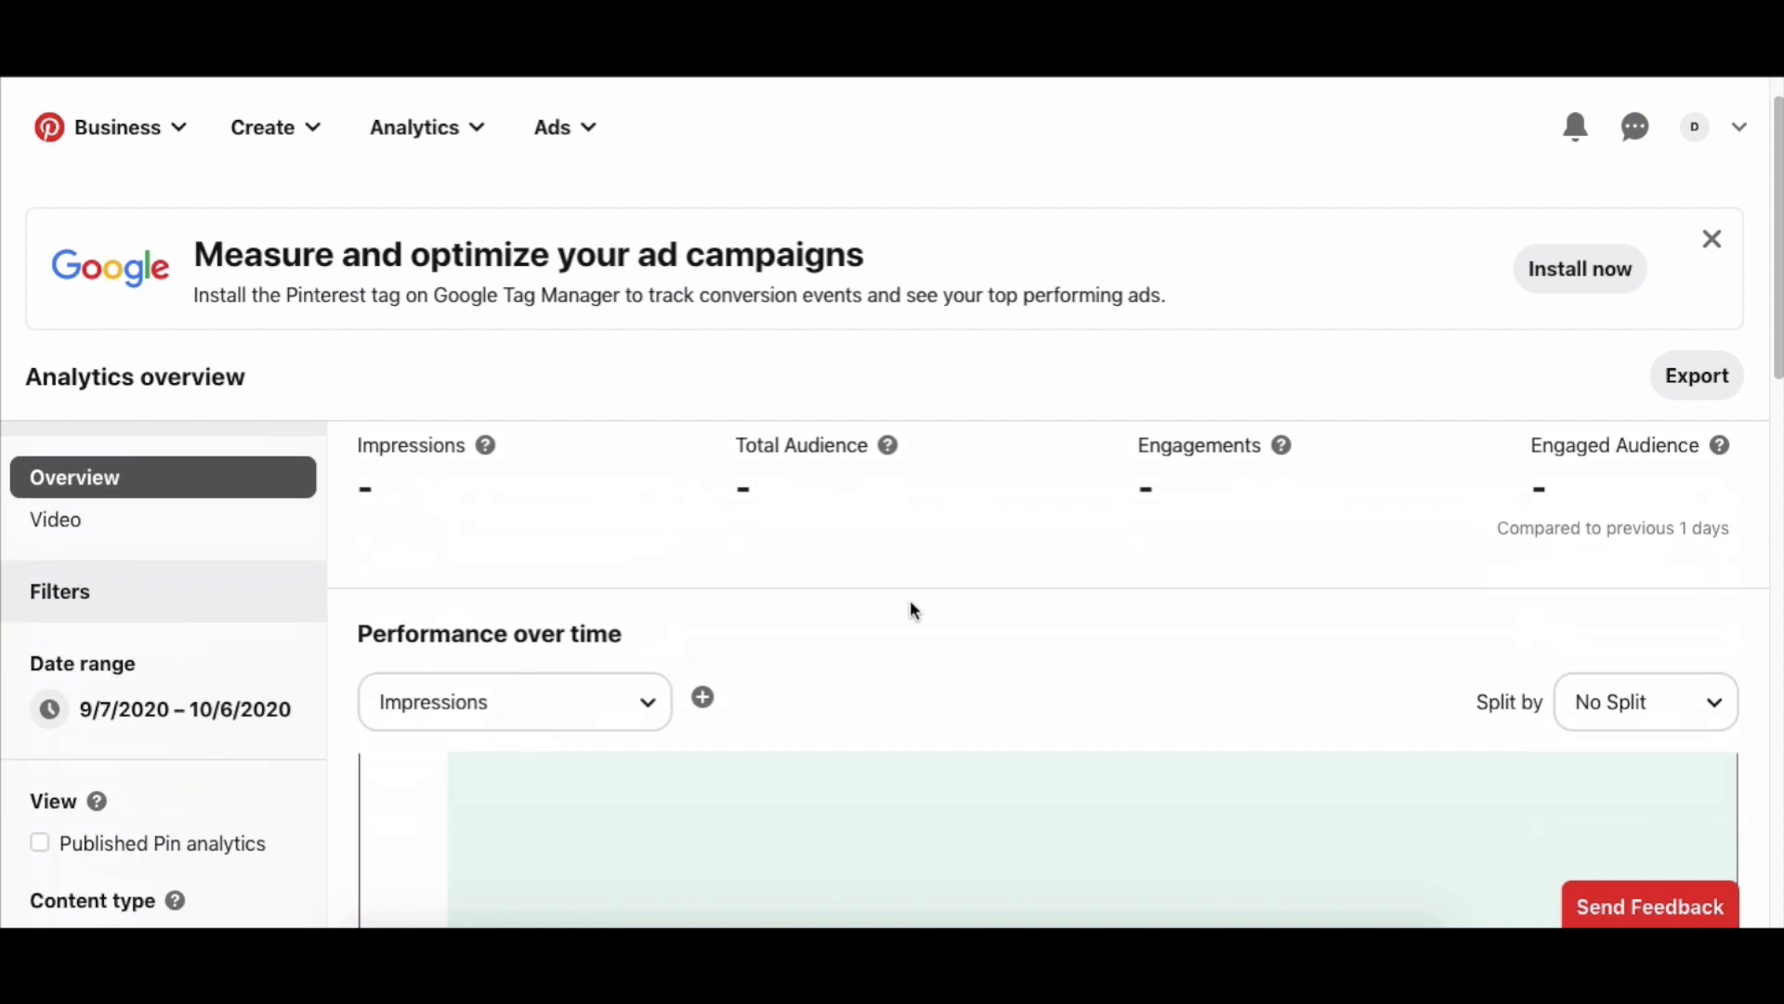
scroll(920, 604, up, 1)
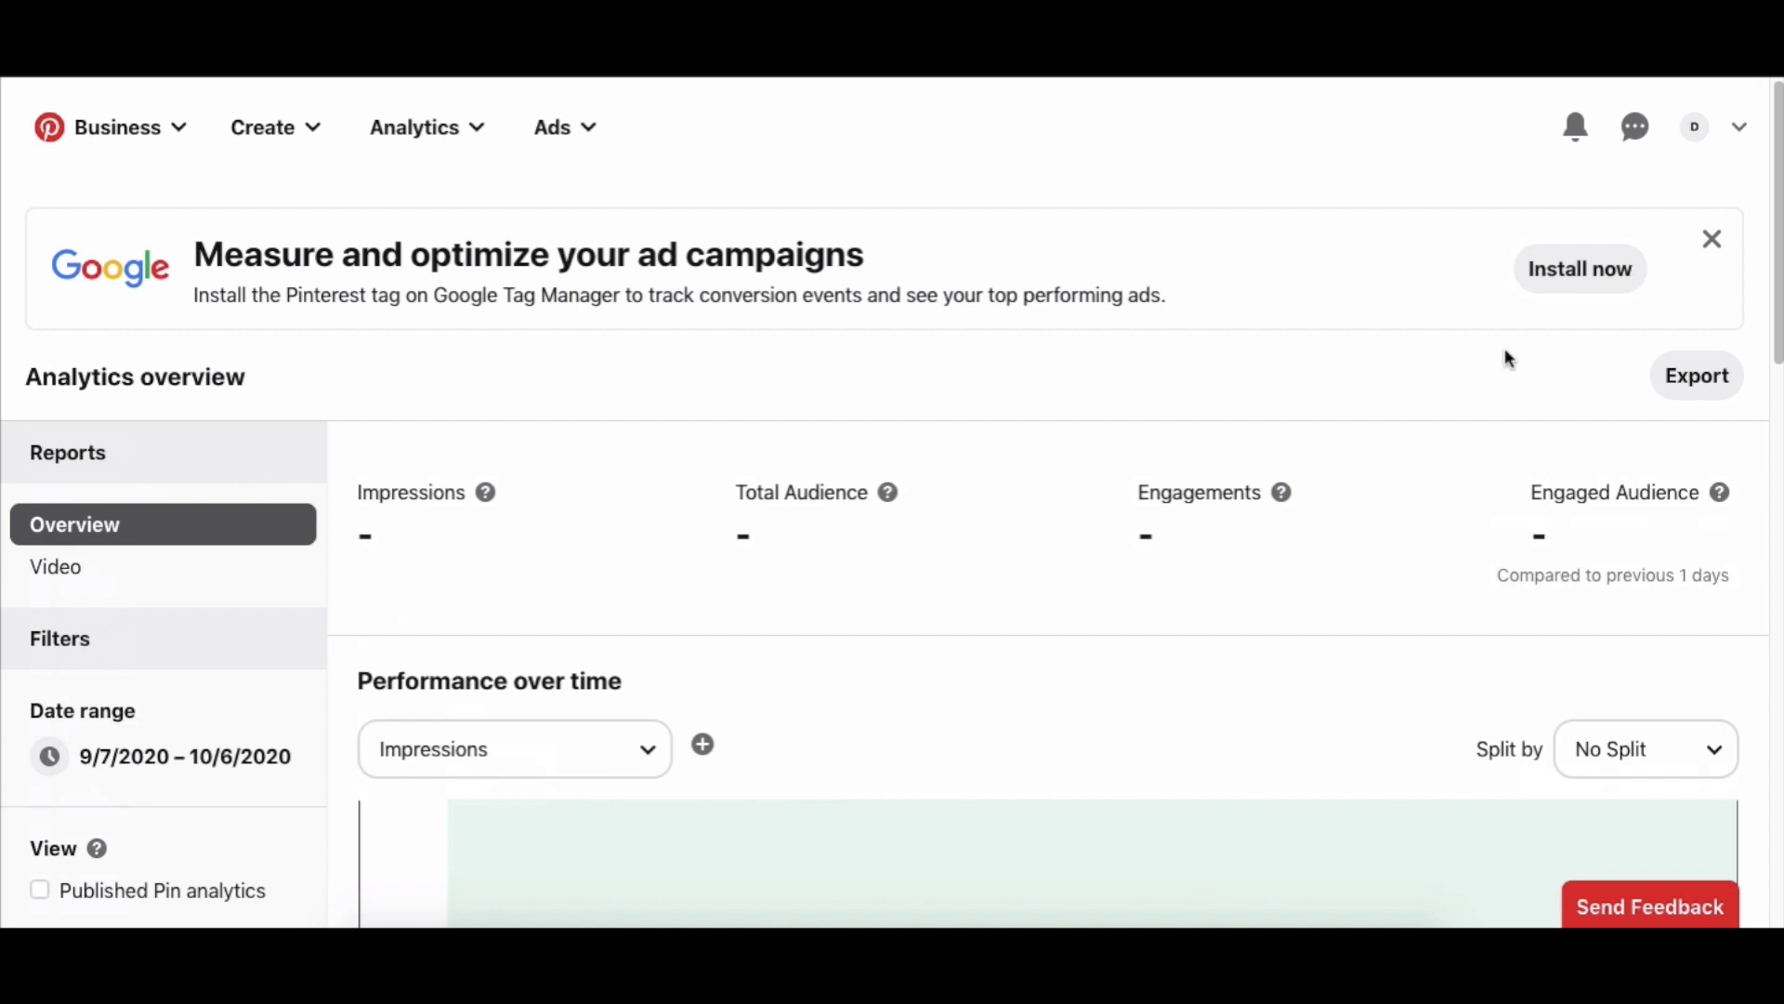
scroll(1487, 416, down, 3)
scroll(1487, 416, up, 3)
click(1701, 147)
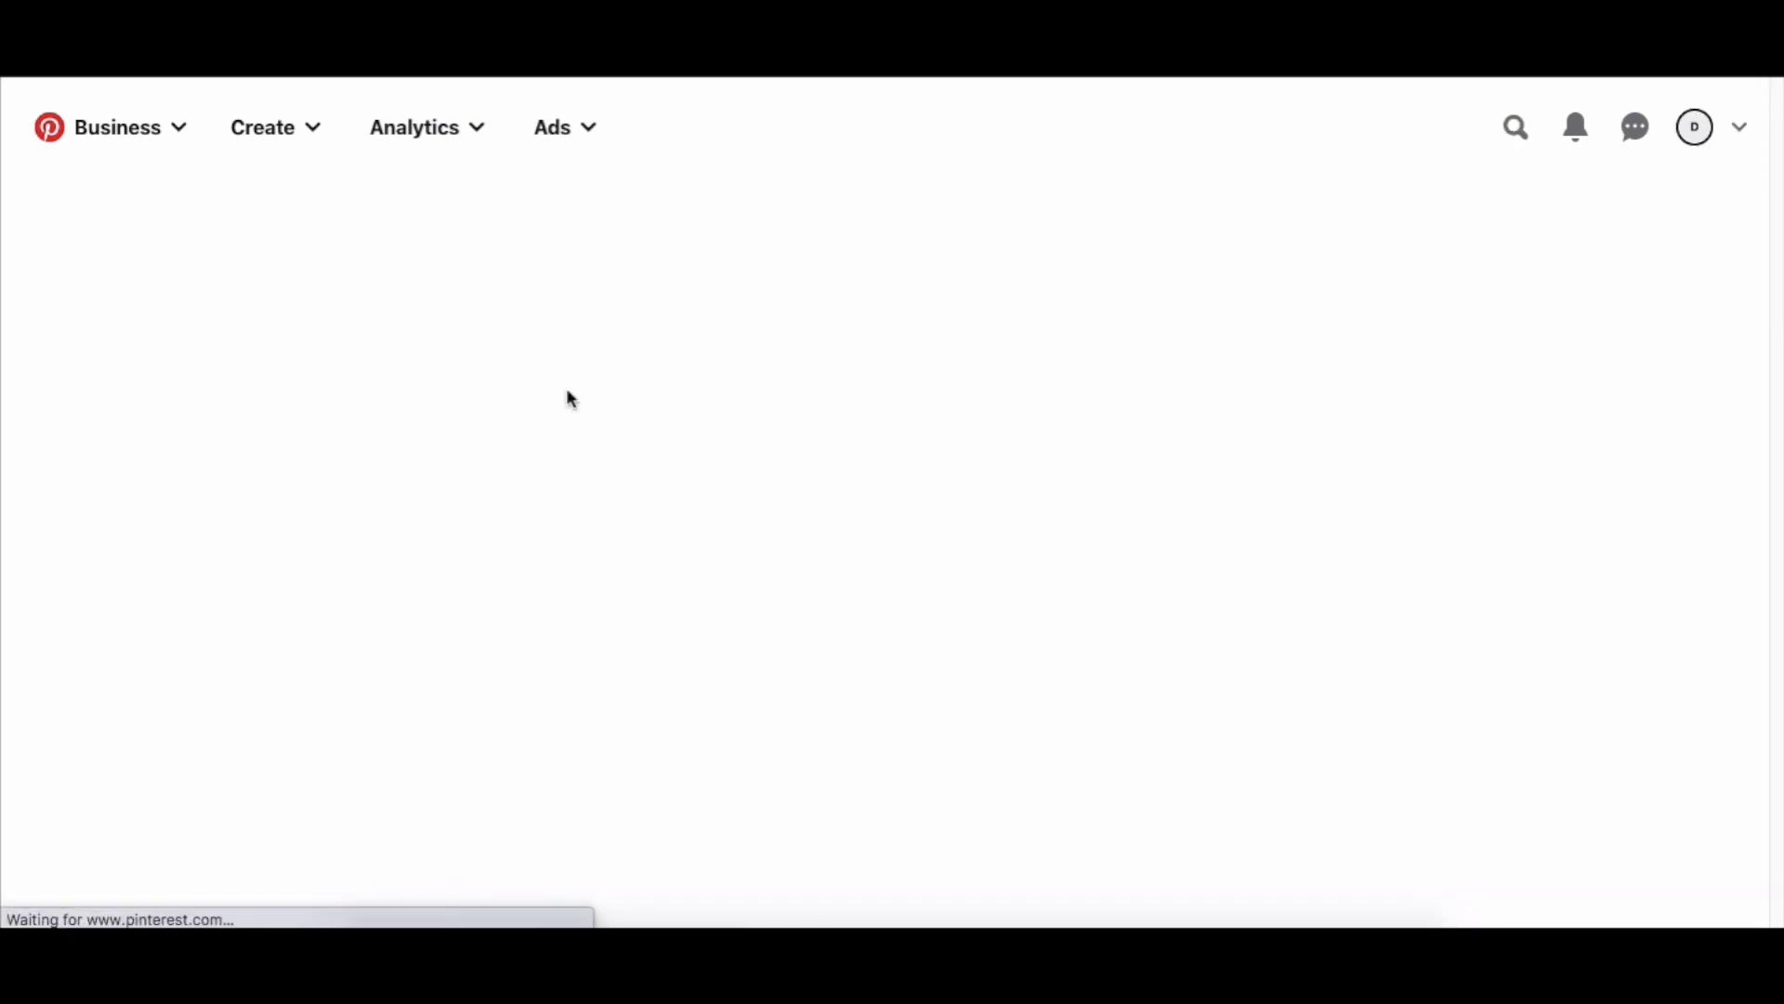
Start a new Pin and upload PD Long.png from the PINS folder as its image.
click(287, 148)
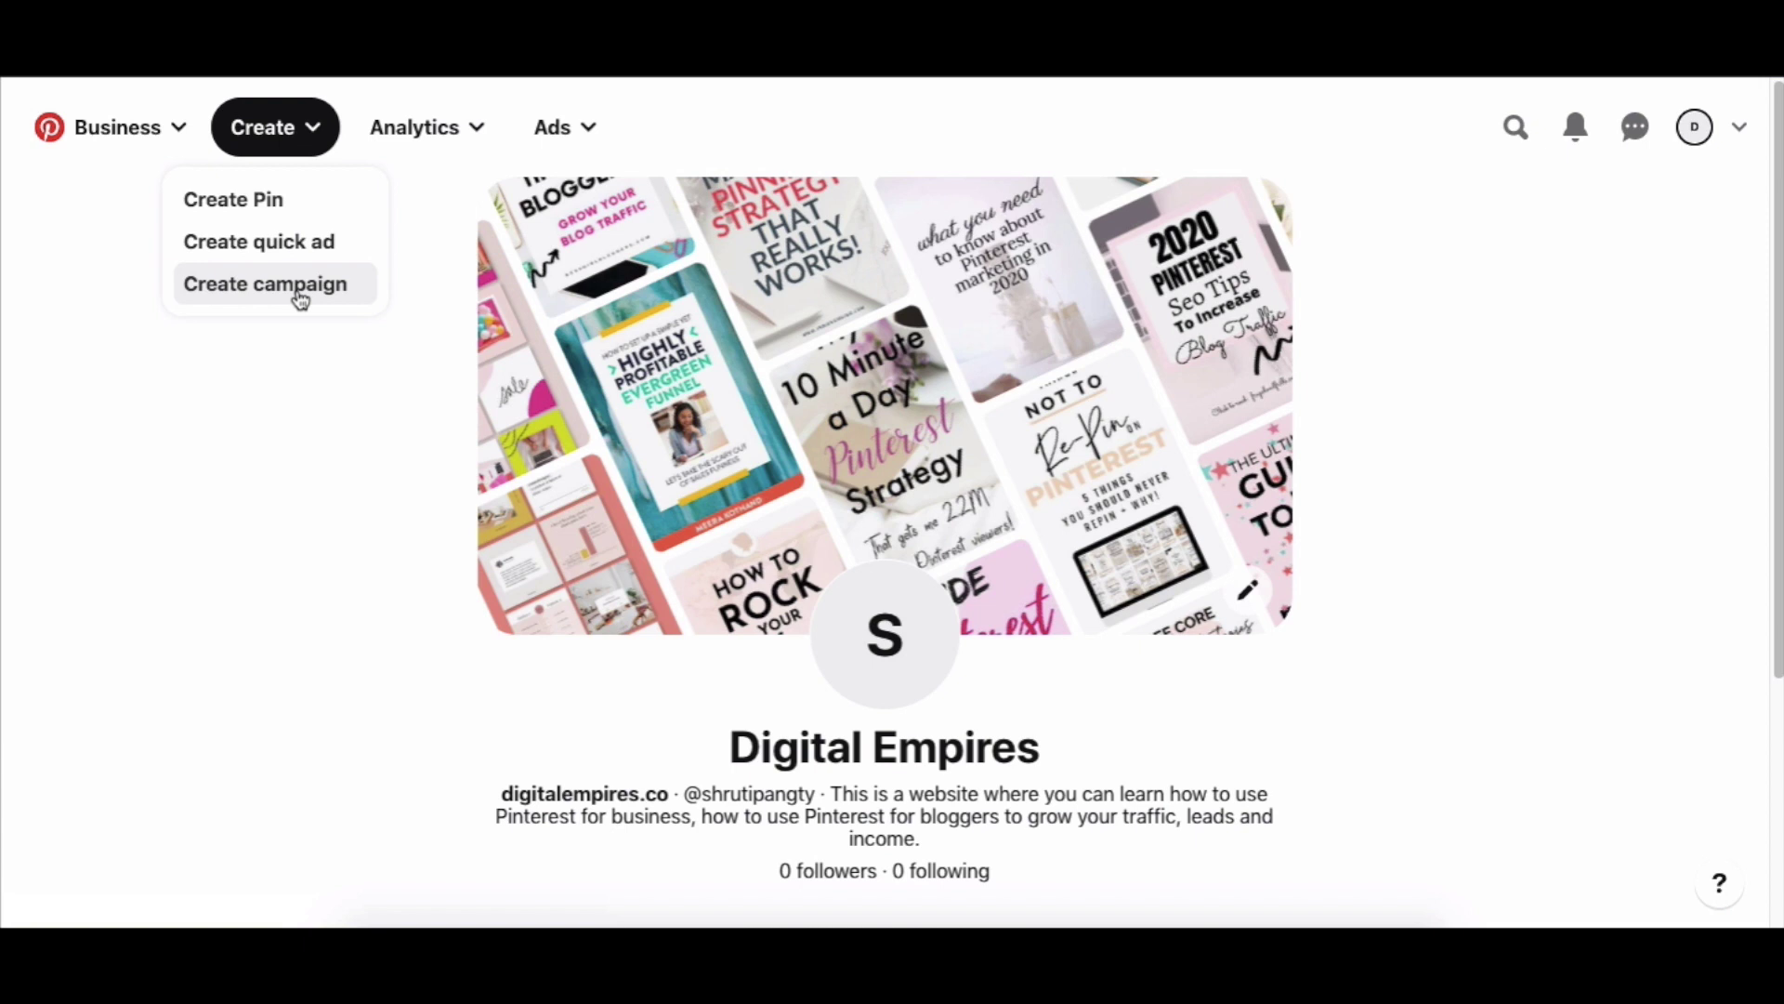
click(272, 207)
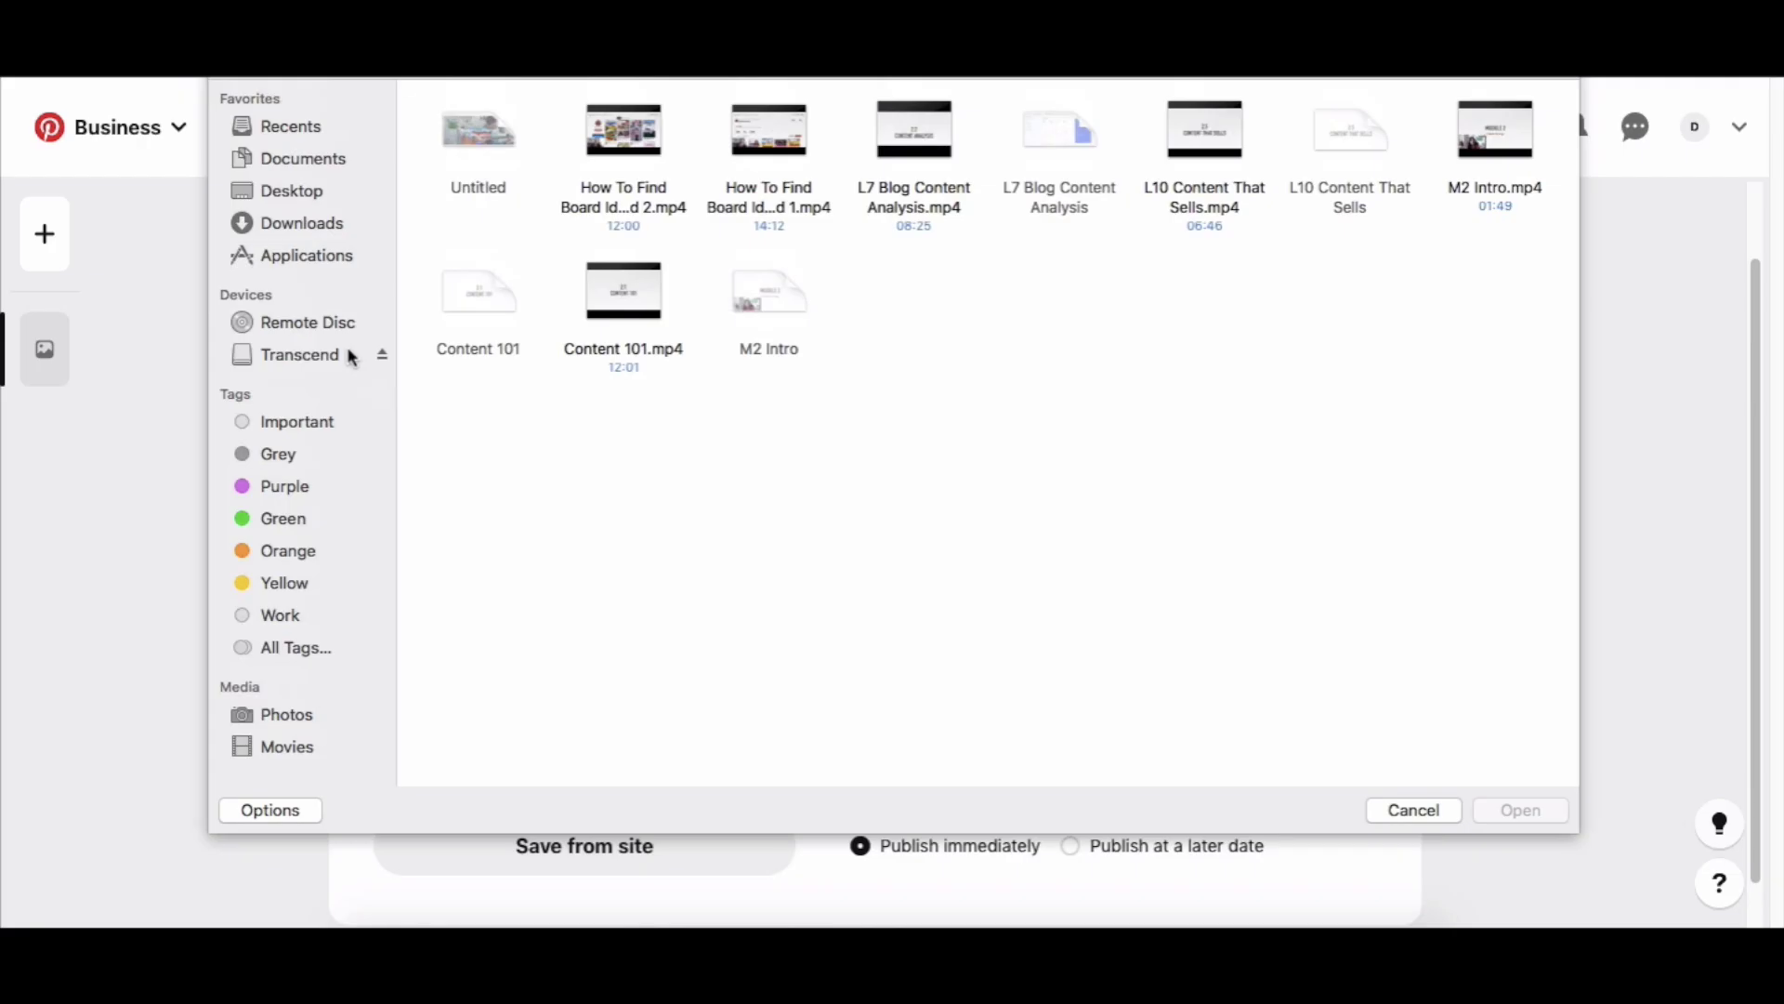
click(351, 355)
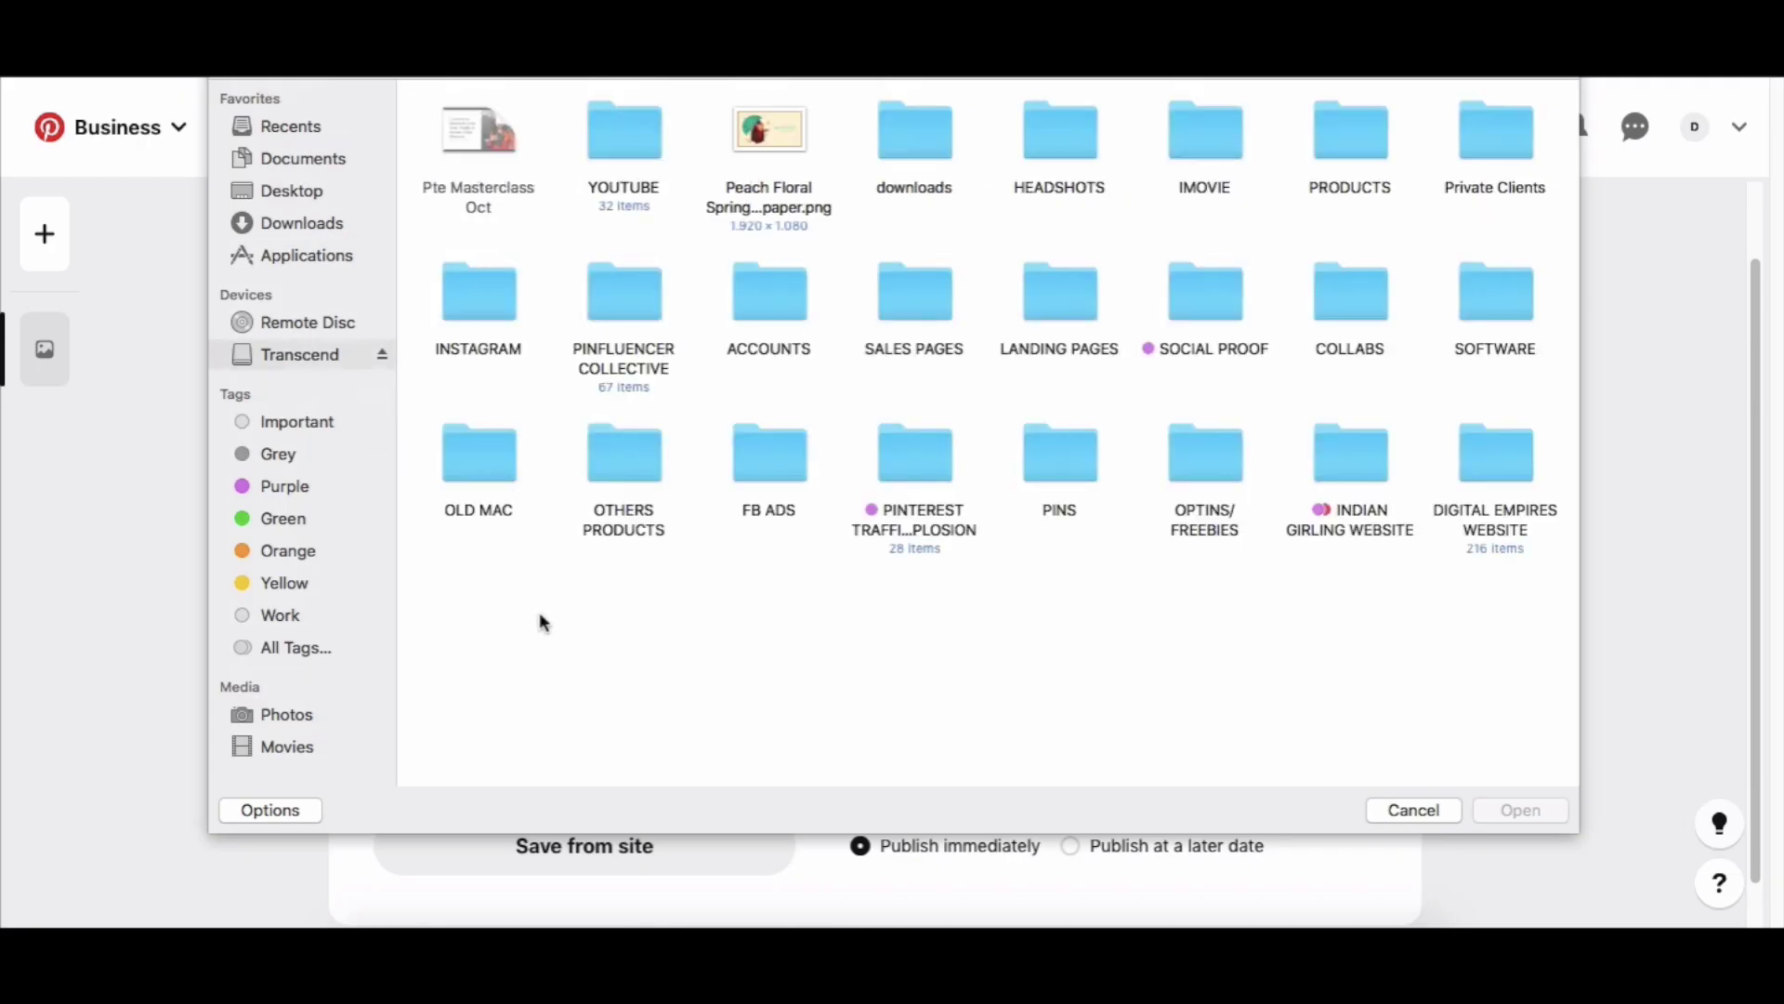
click(1058, 456)
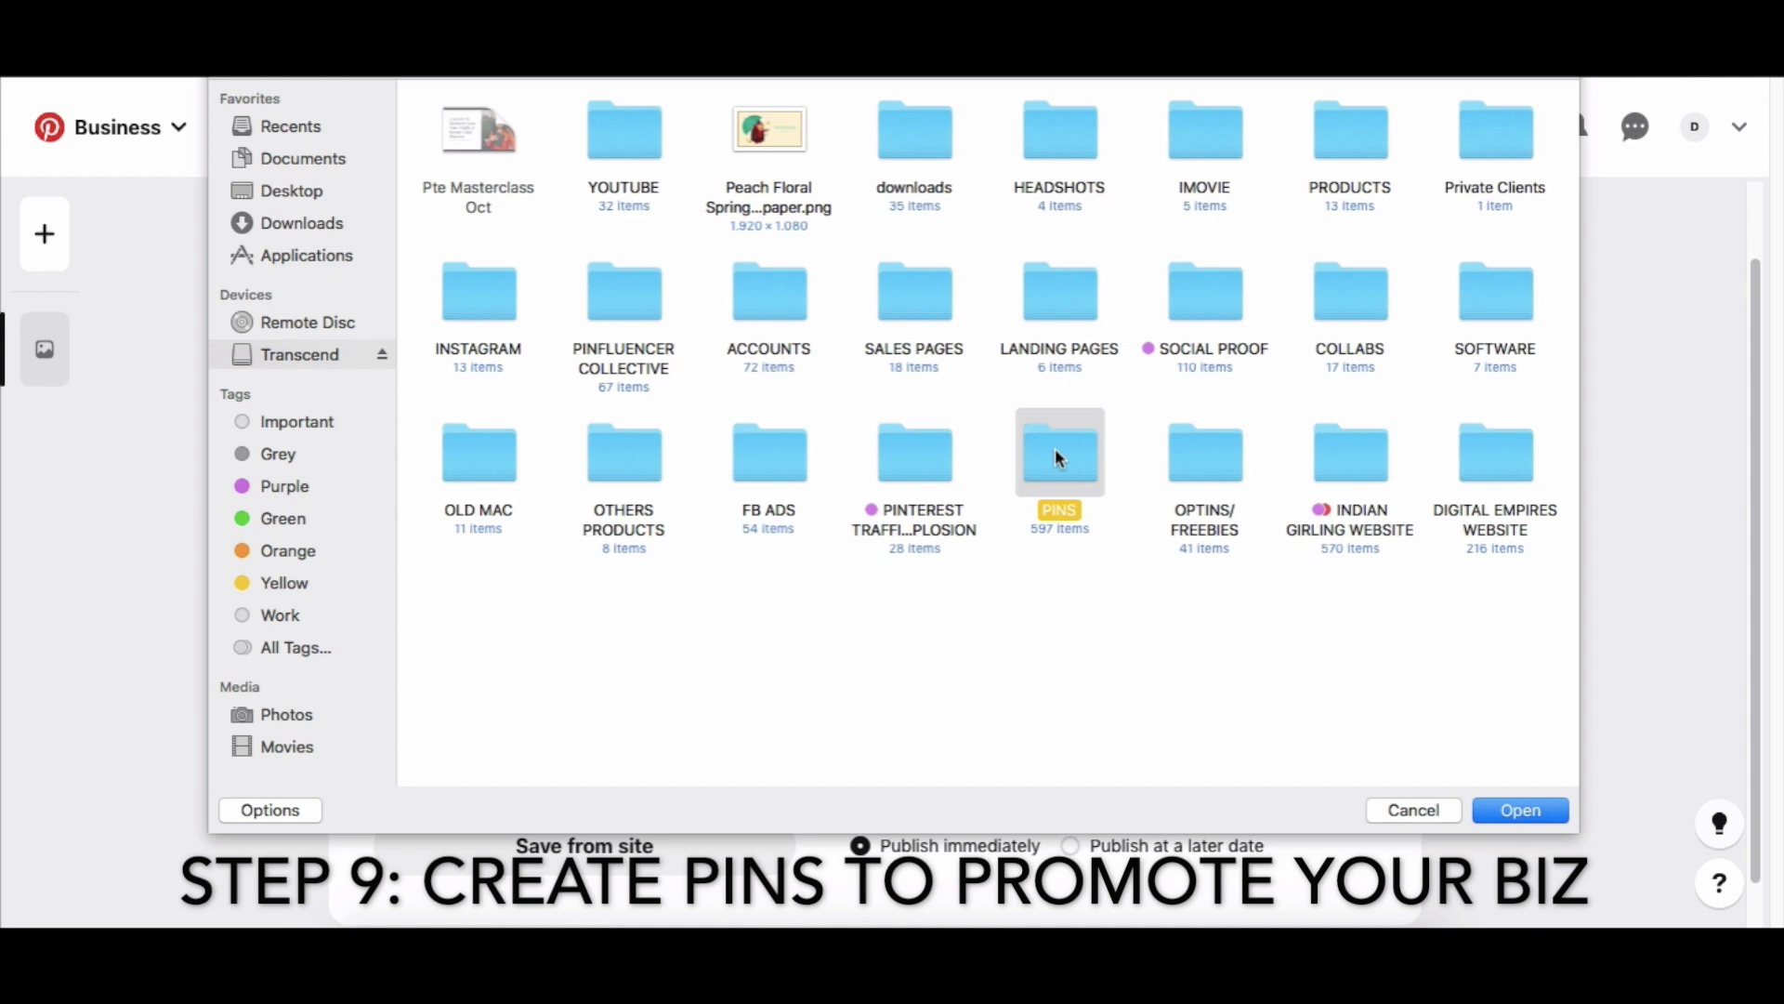
double_click(1058, 457)
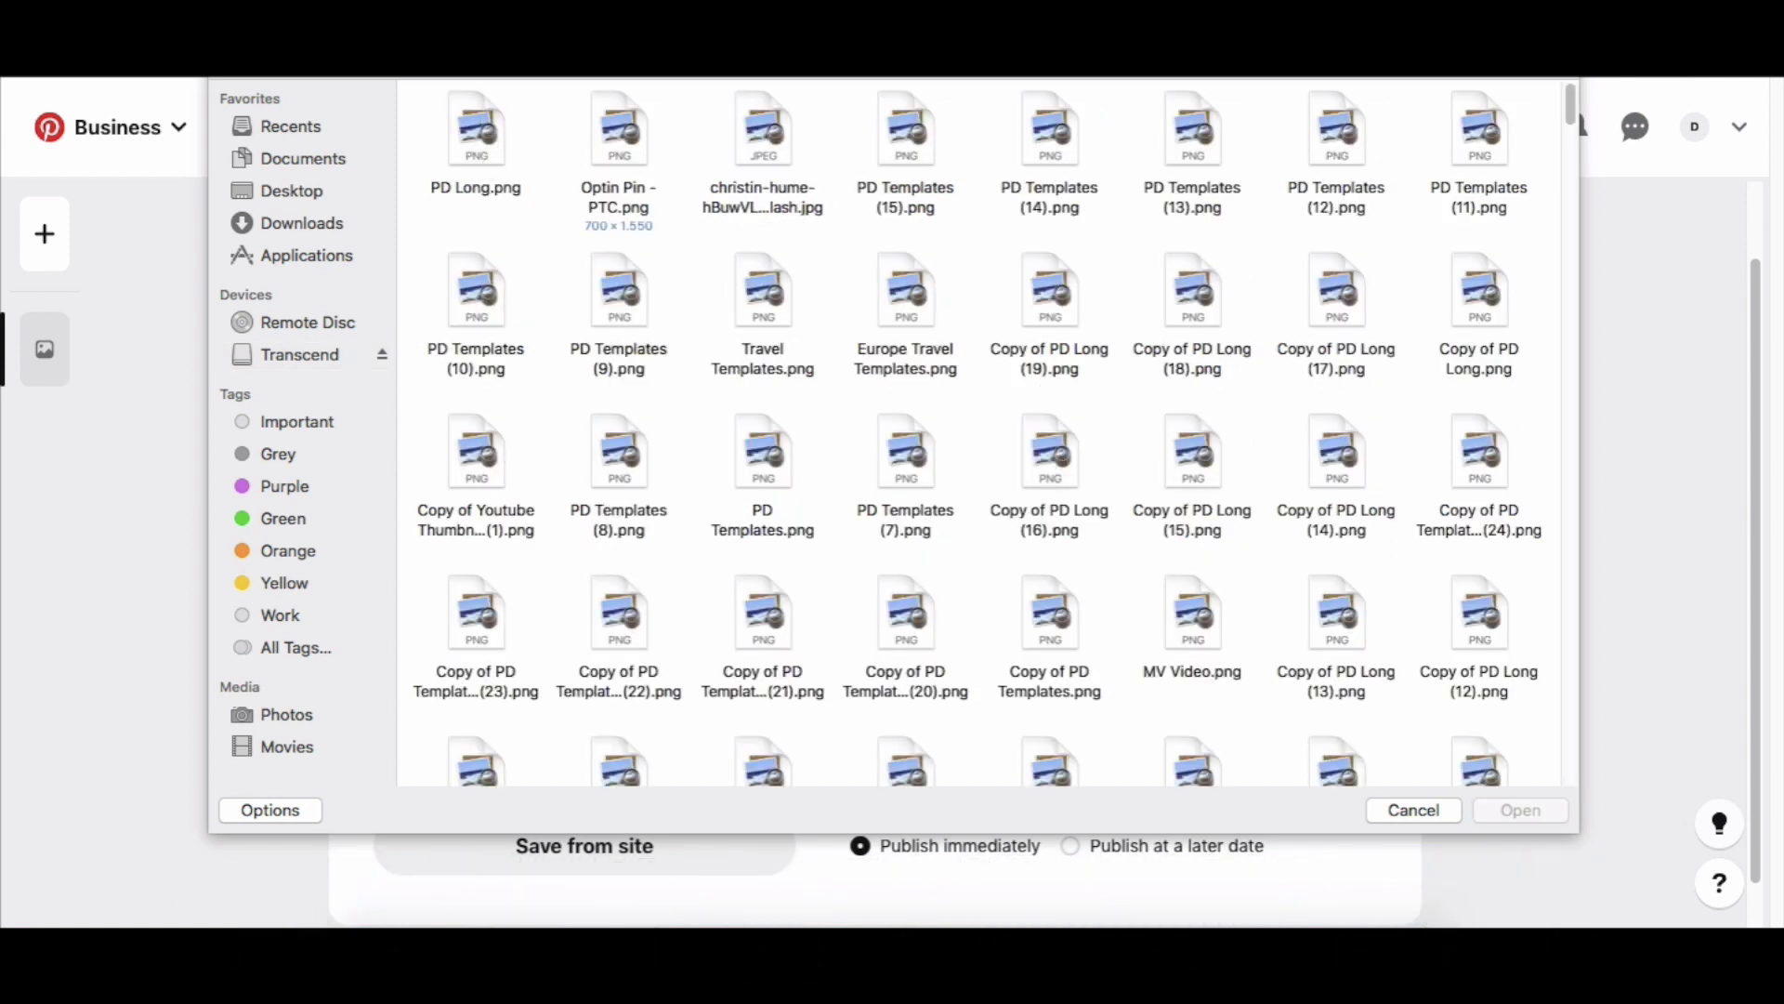
key(super+2)
click(512, 125)
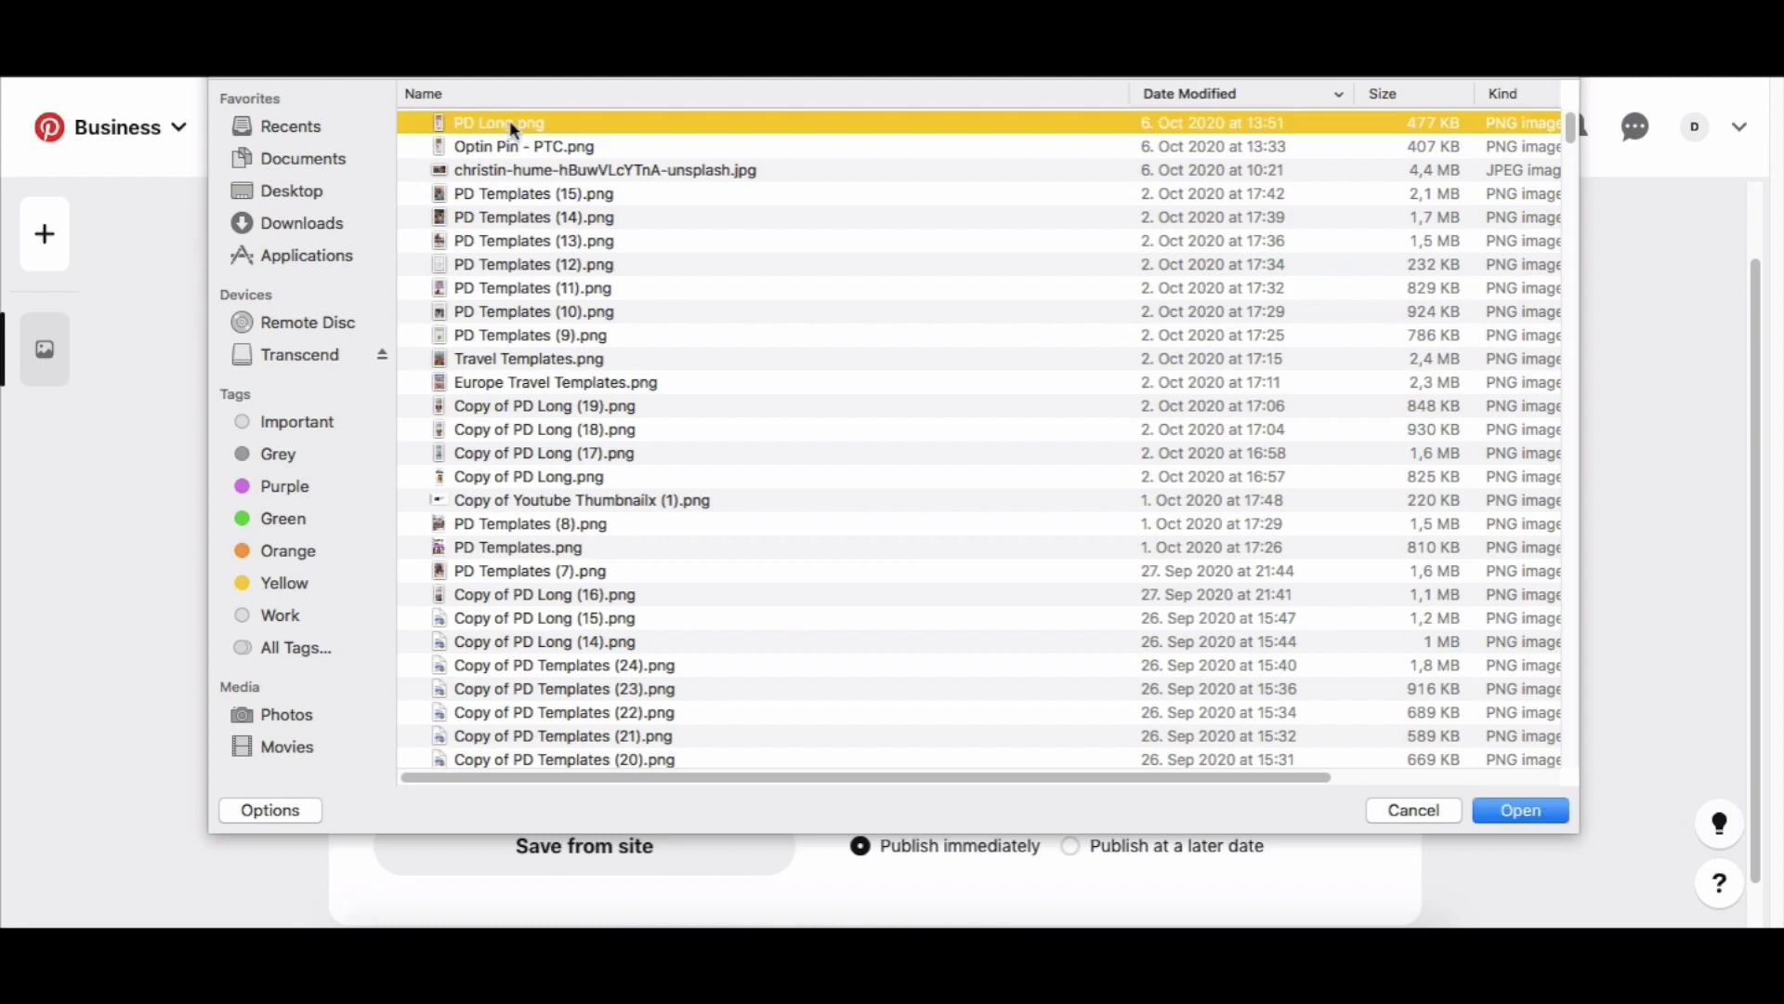
click(1502, 814)
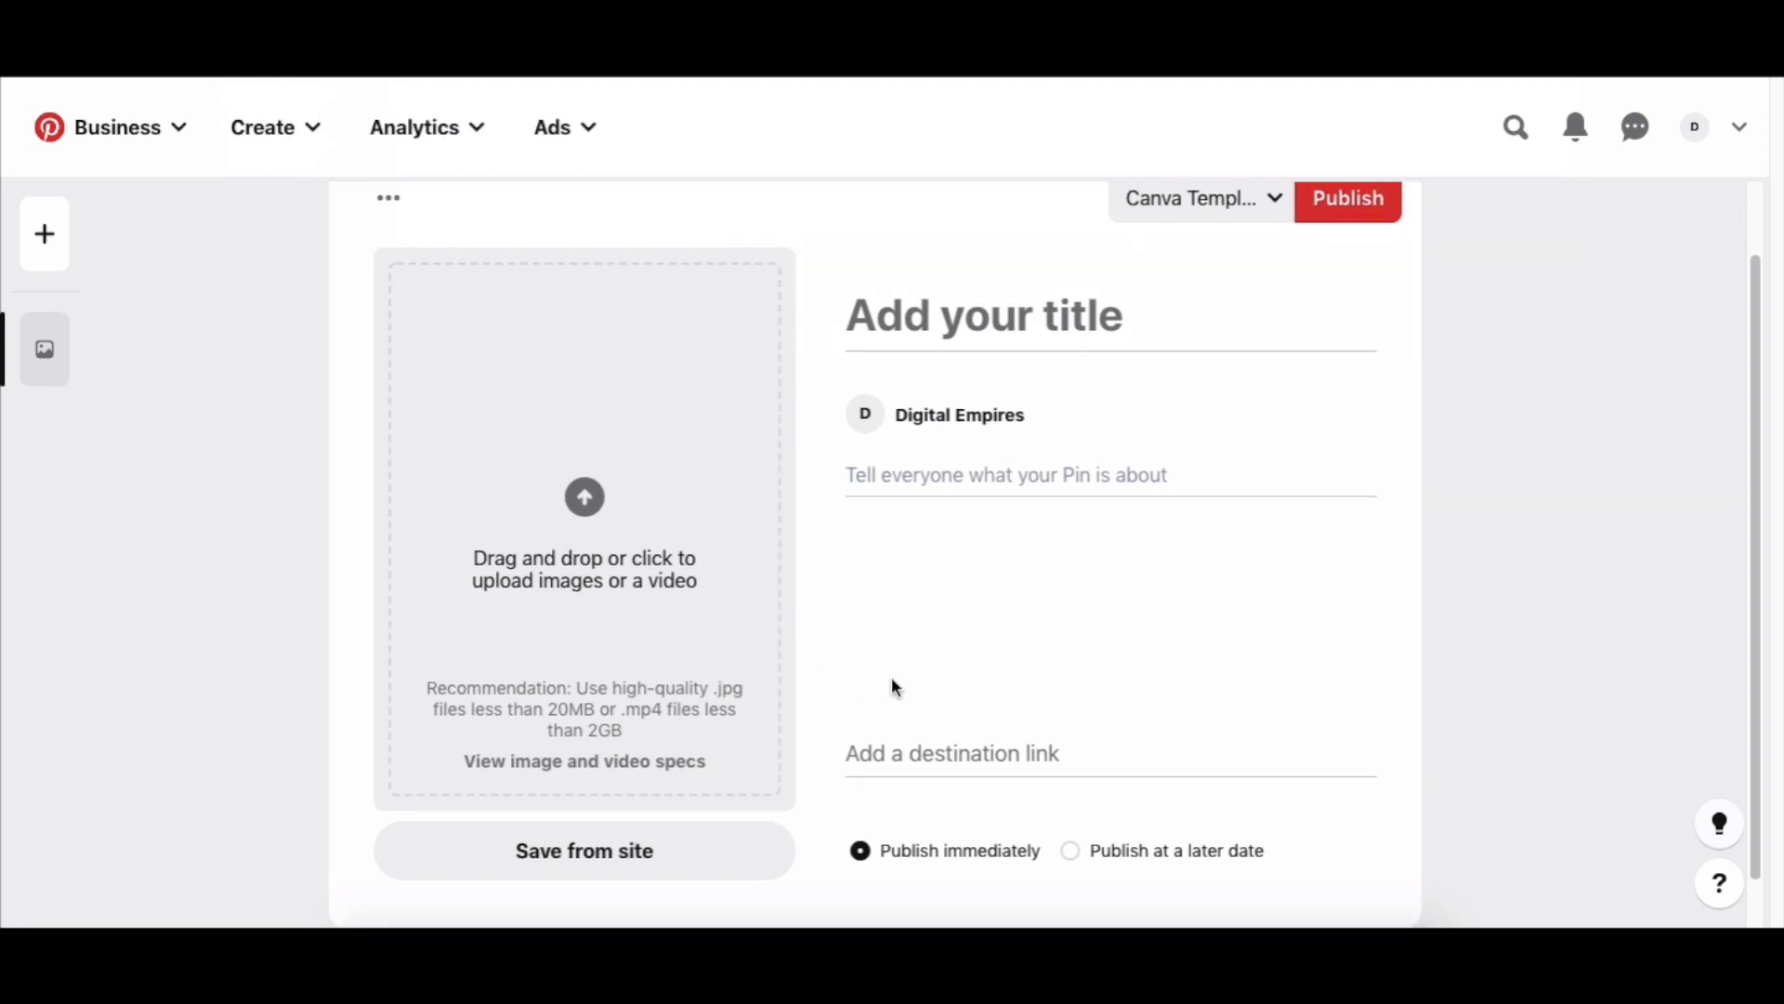
Check the new pin's title, description and destination link fields.
scroll(890, 684, down, 3)
scroll(890, 684, up, 5)
click(939, 397)
click(961, 557)
scroll(972, 793, down, 5)
click(966, 732)
scroll(967, 734, up, 5)
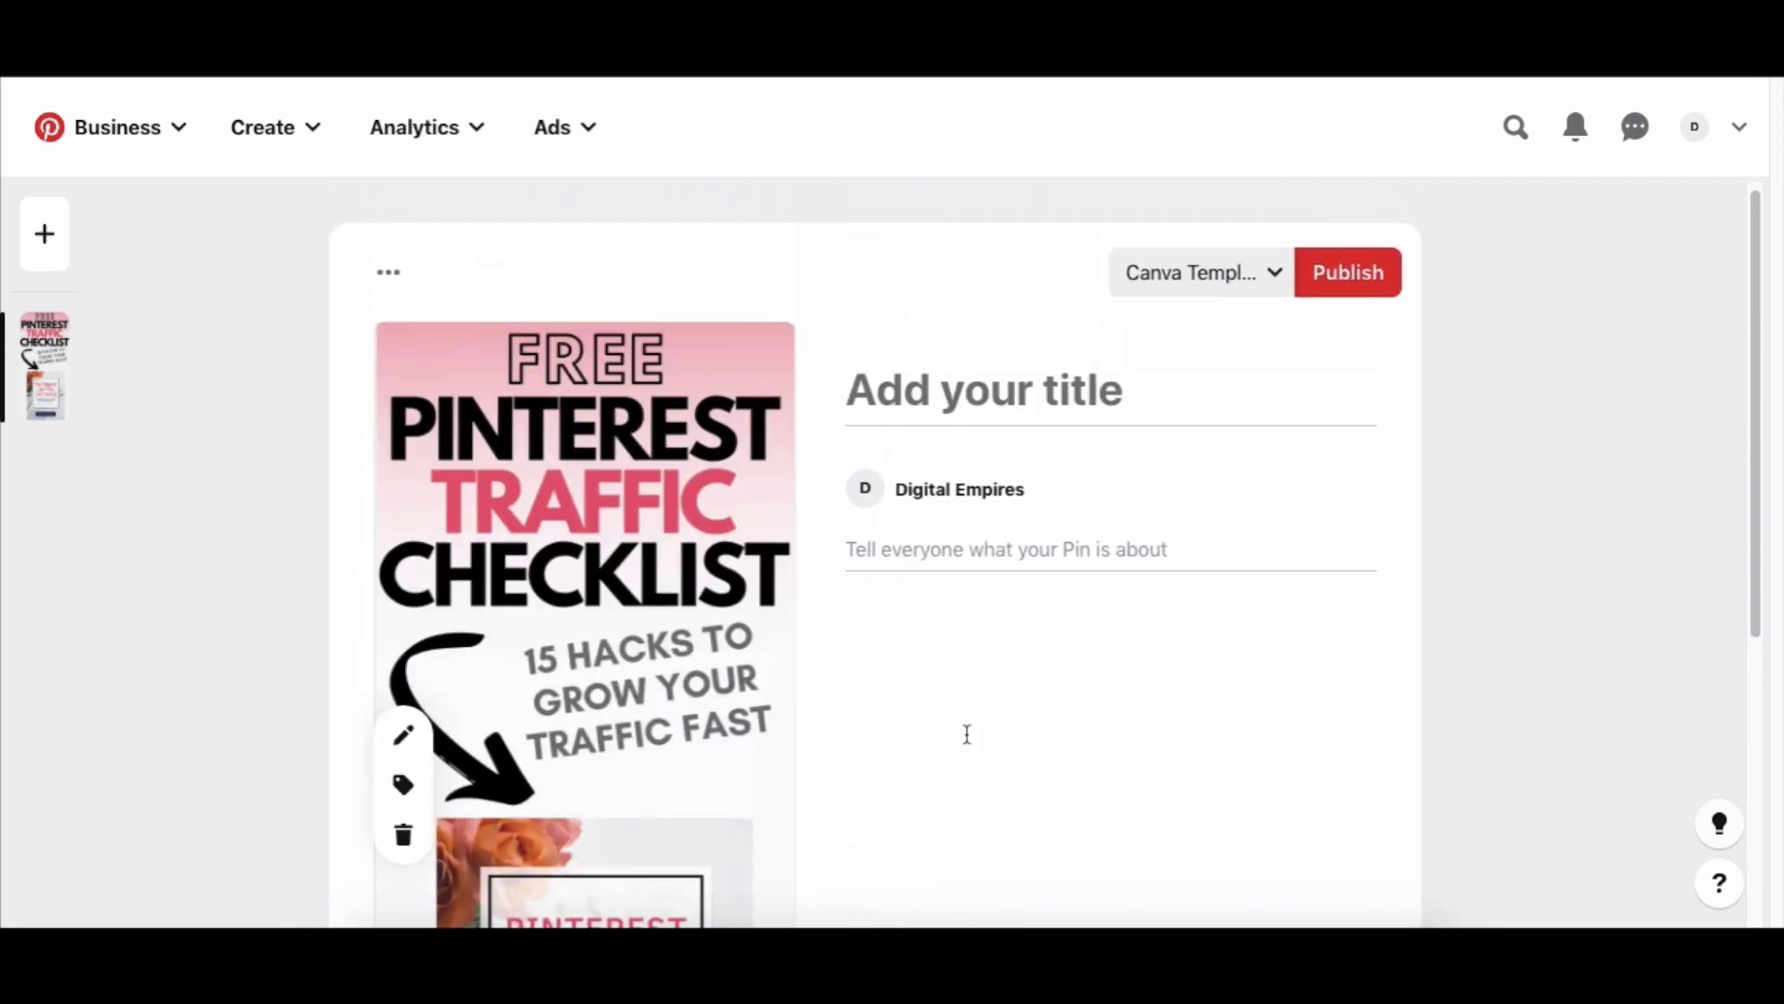
Scroll through the Pinterest Traffic Checklist pin editor and begin tagging products on the image.
scroll(645, 745, down, 5)
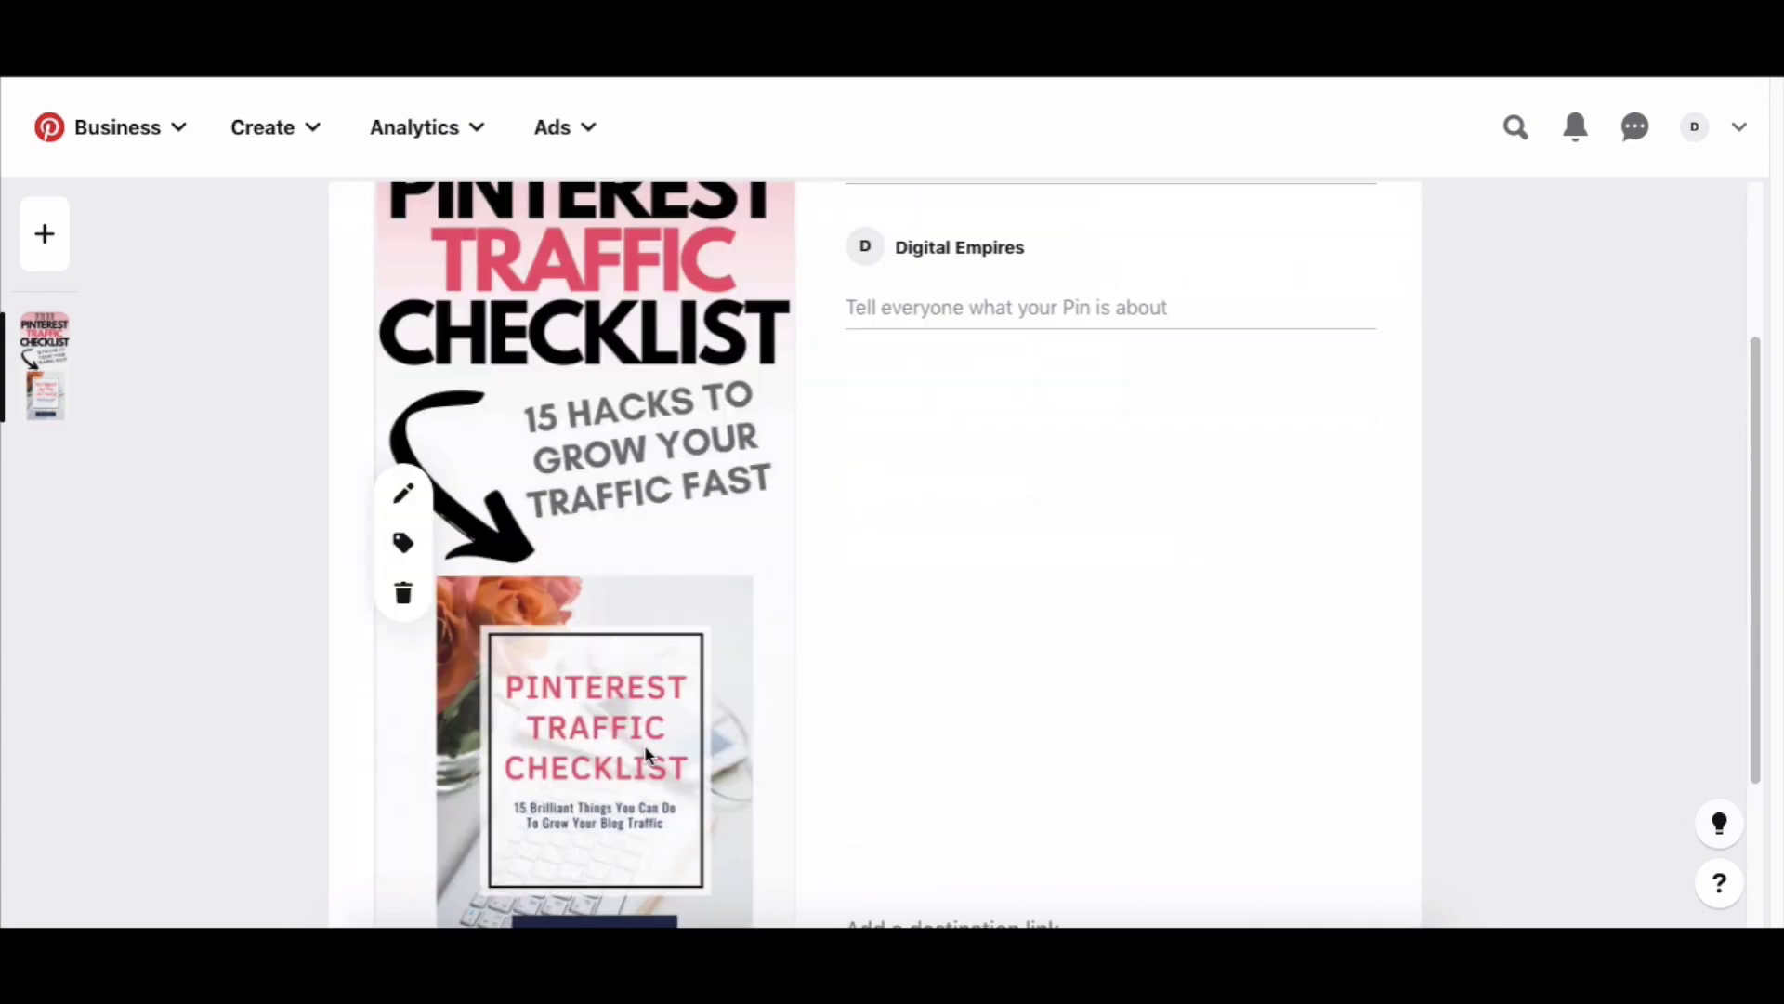
scroll(645, 753, up, 5)
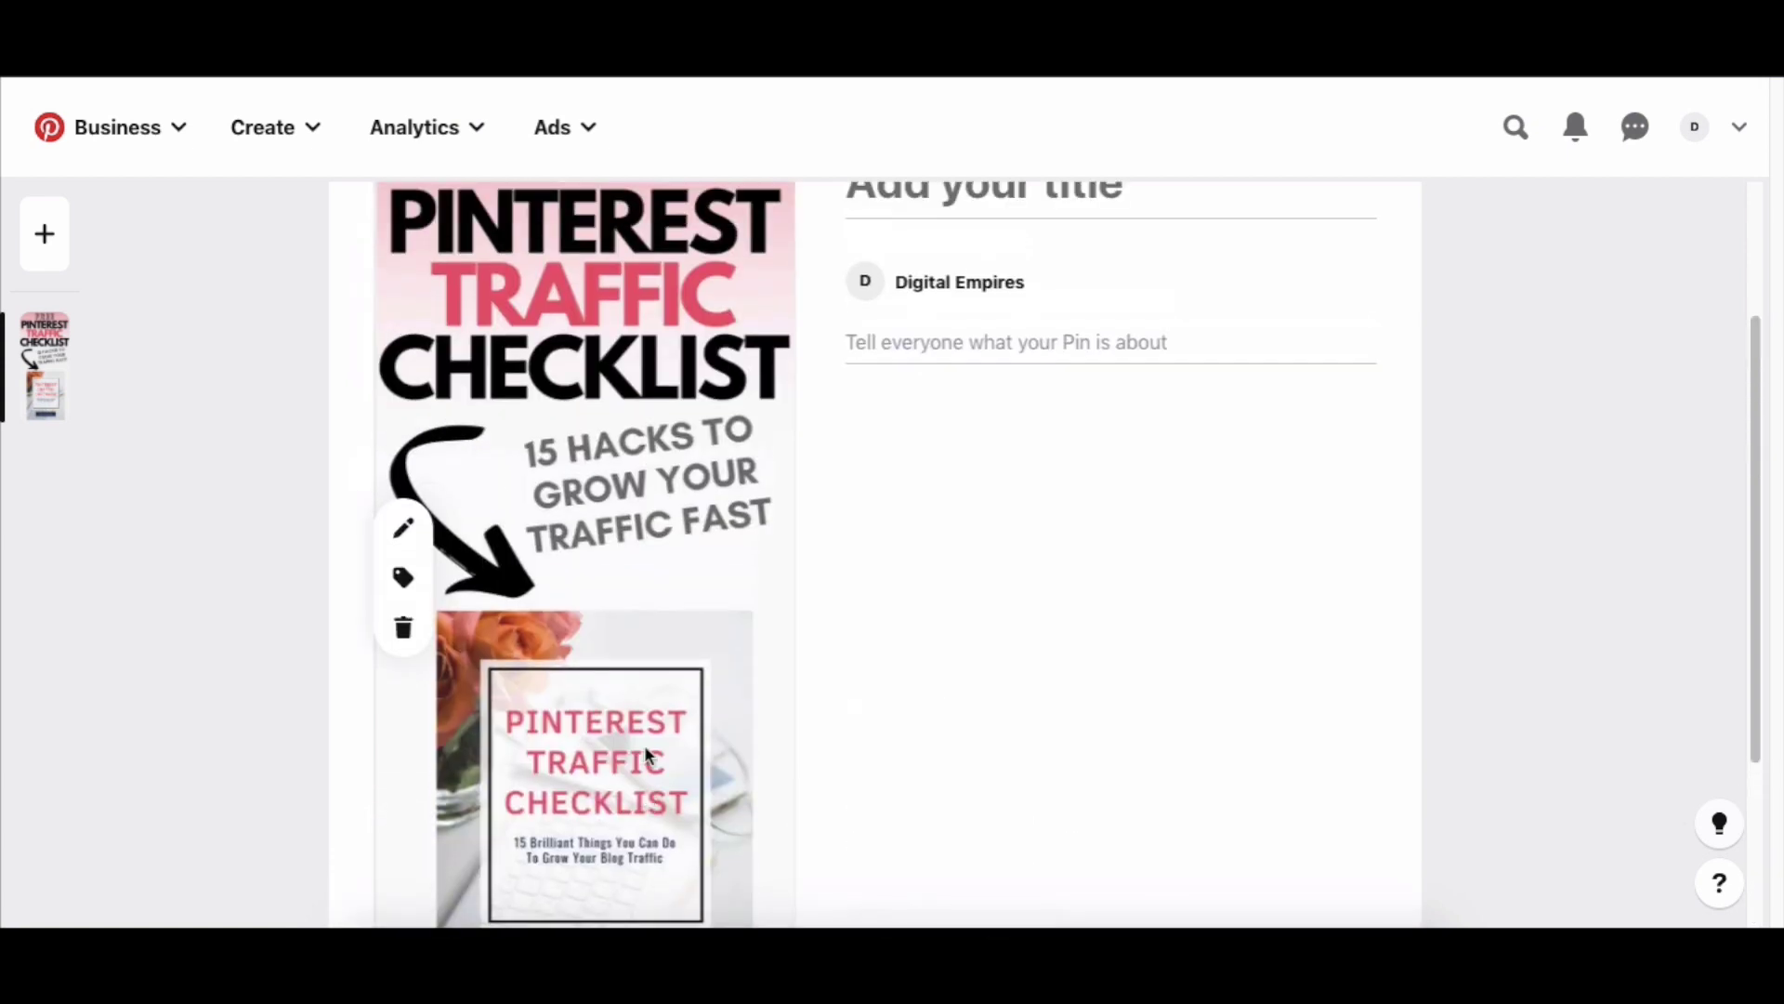
scroll(648, 755, down, 5)
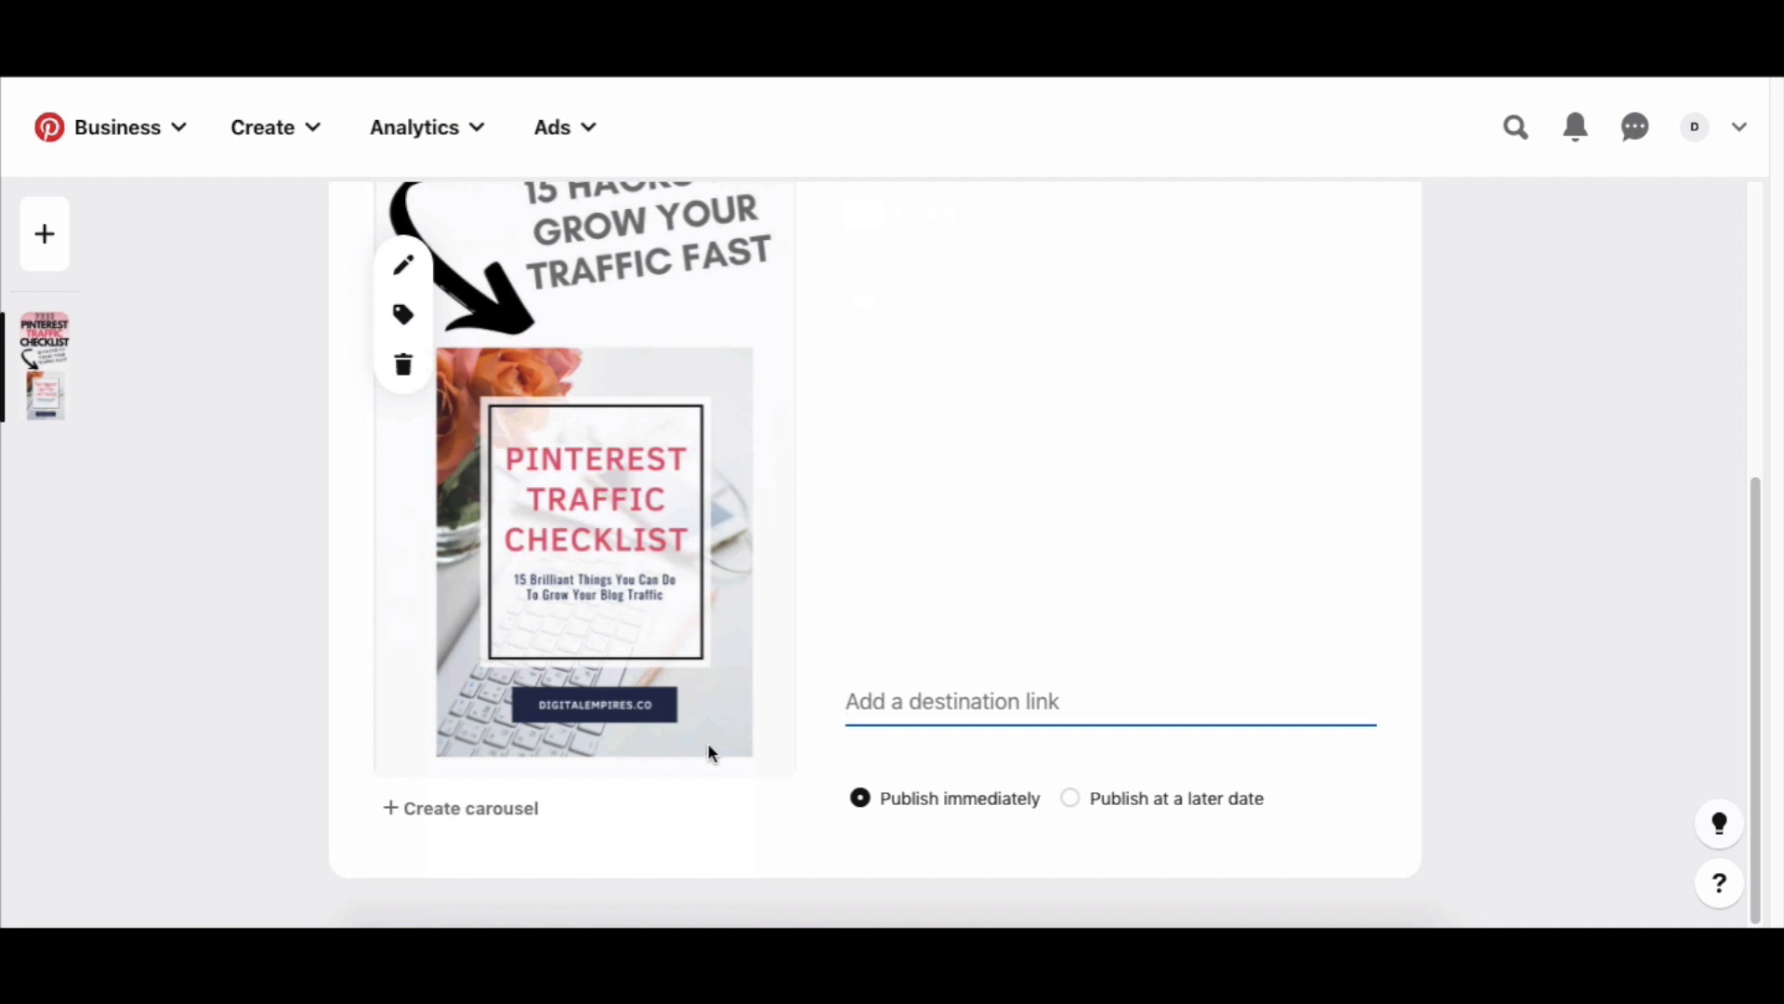
scroll(706, 741, up, 5)
scroll(707, 742, down, 3)
scroll(706, 742, down, 1)
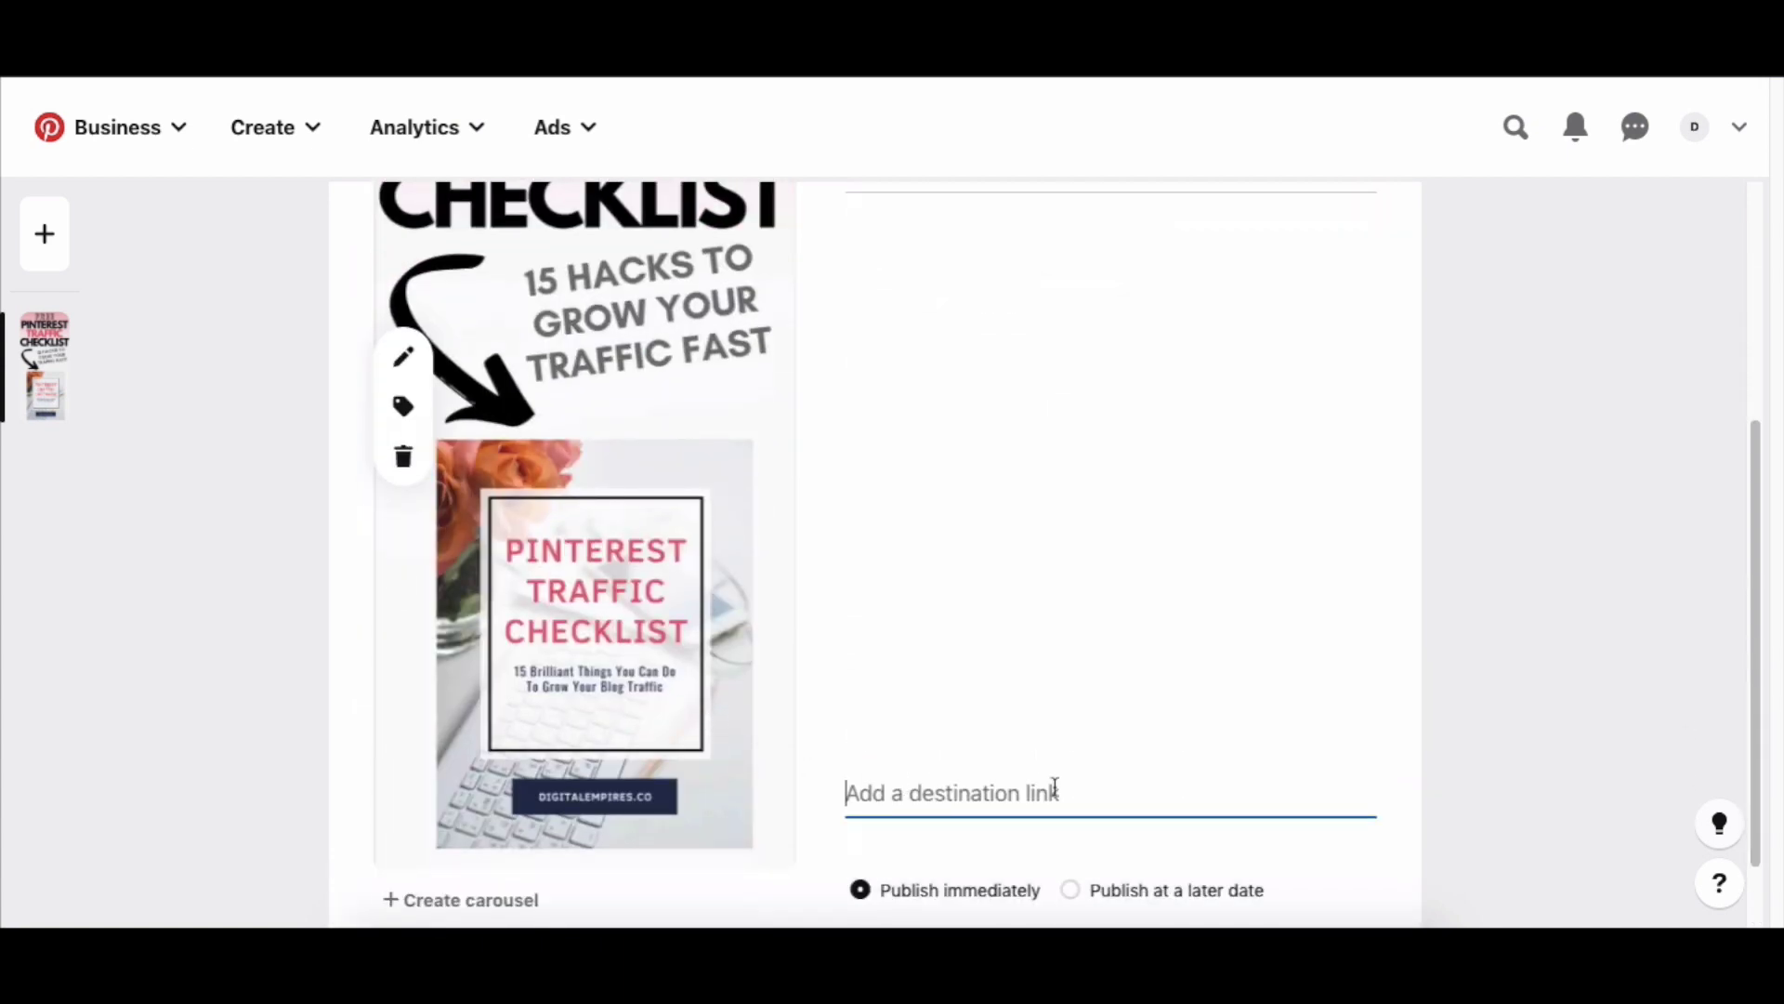
scroll(255, 678, up, 3)
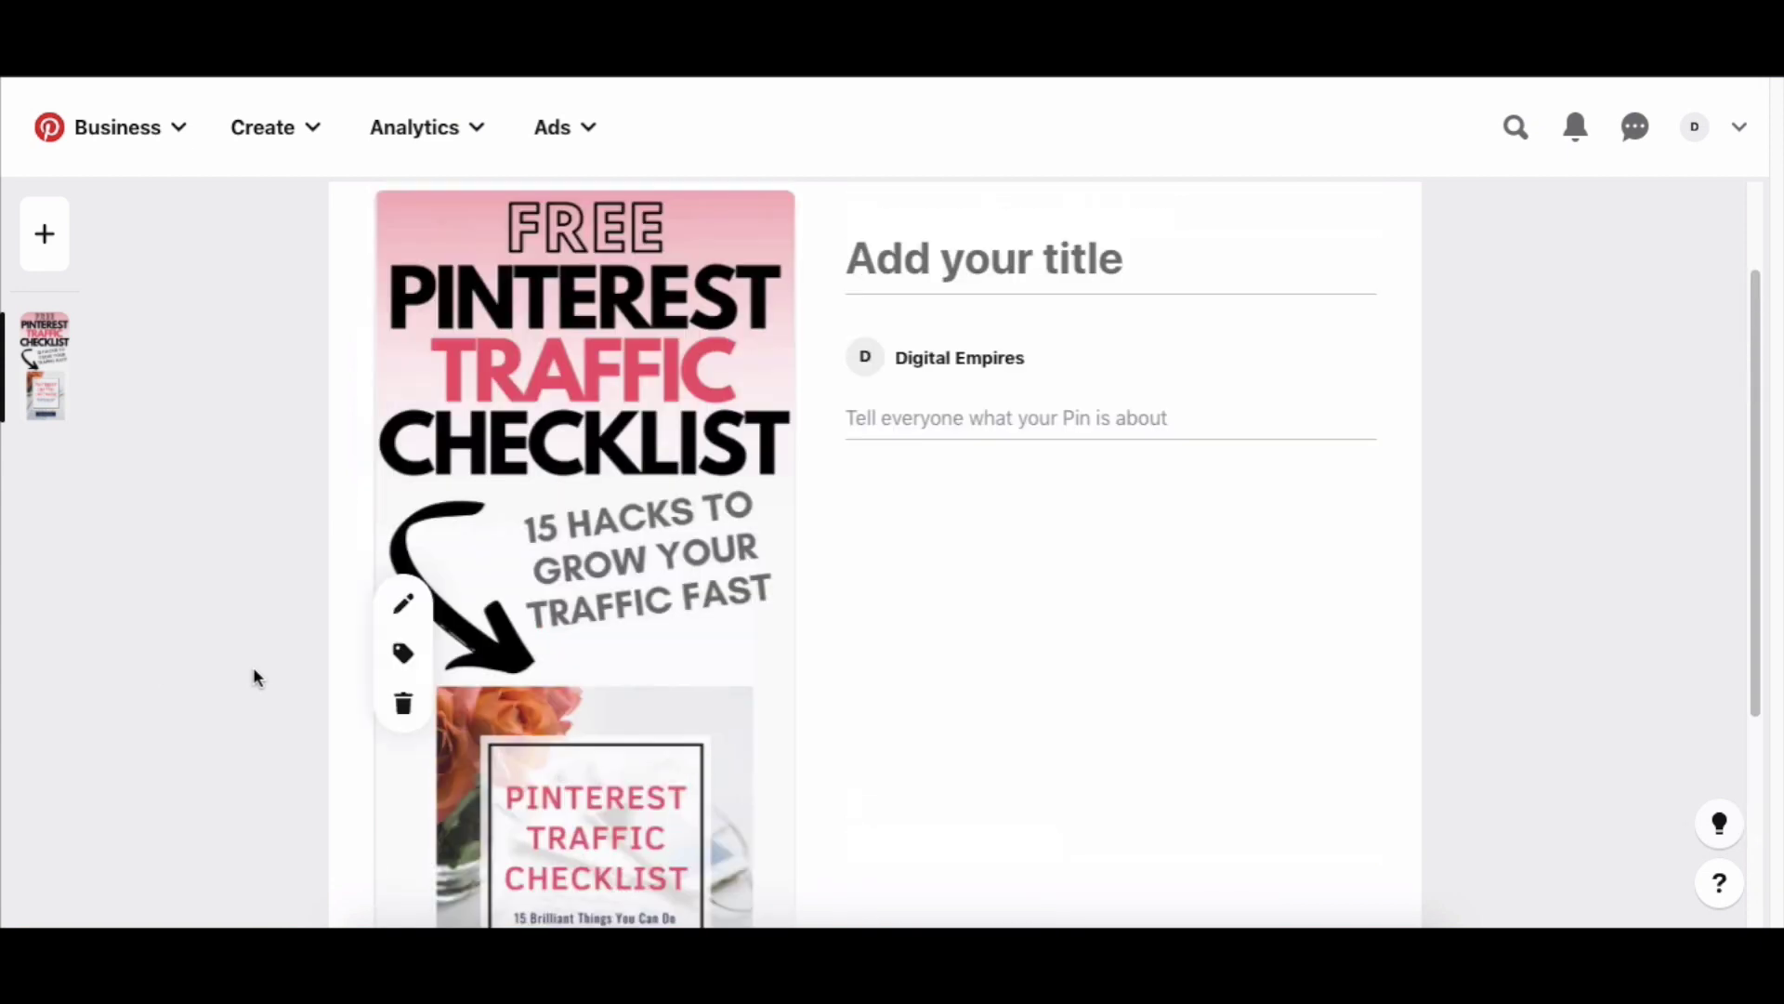
click(405, 652)
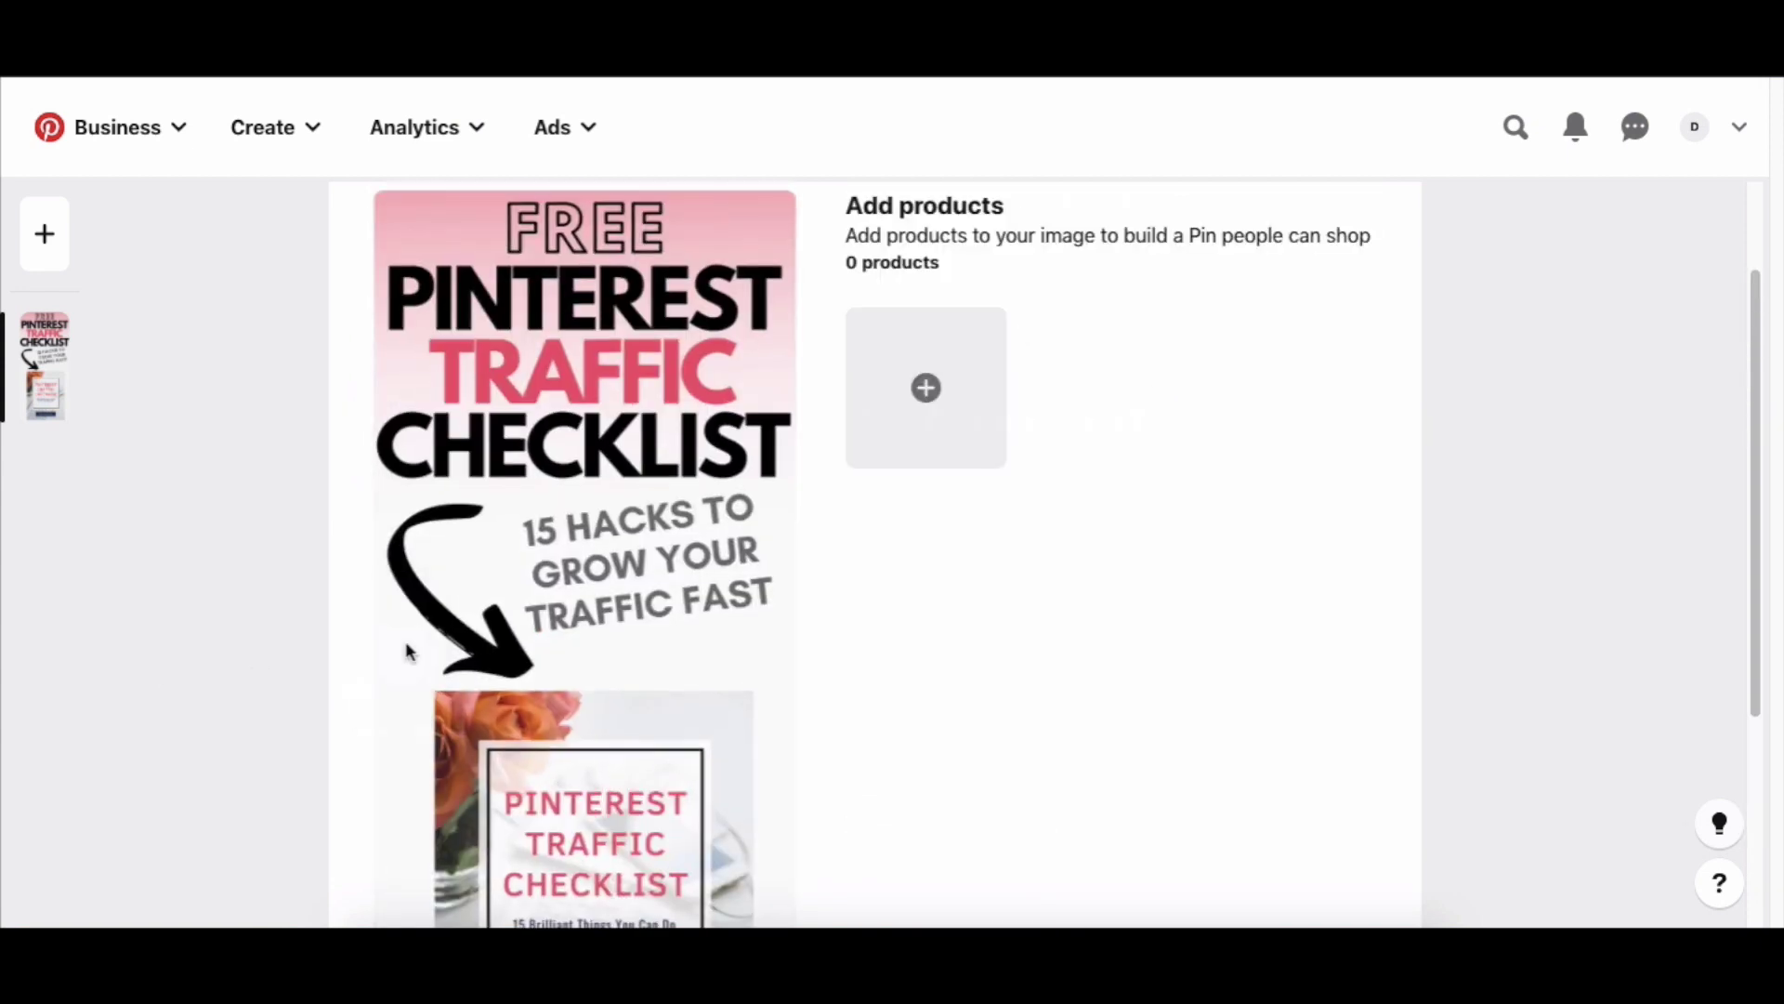
Open the add-product dialog's URL tab, cancel without entering a link, leaving 0 products.
click(955, 360)
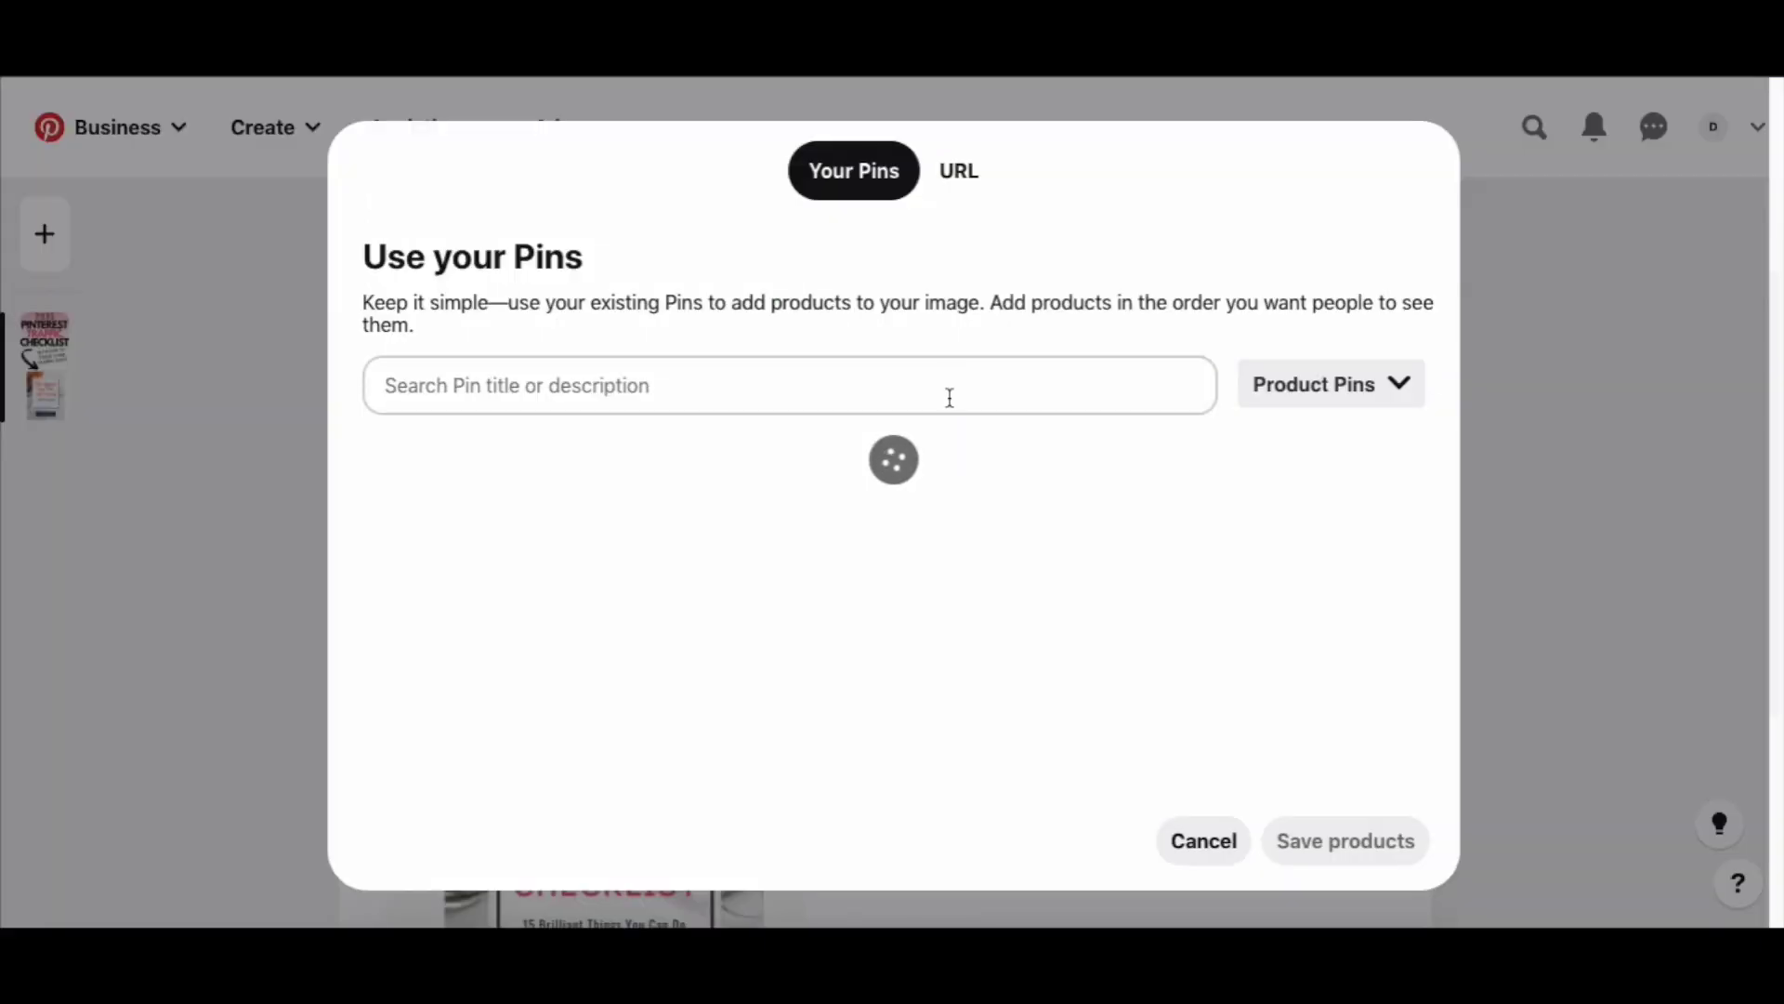
click(948, 396)
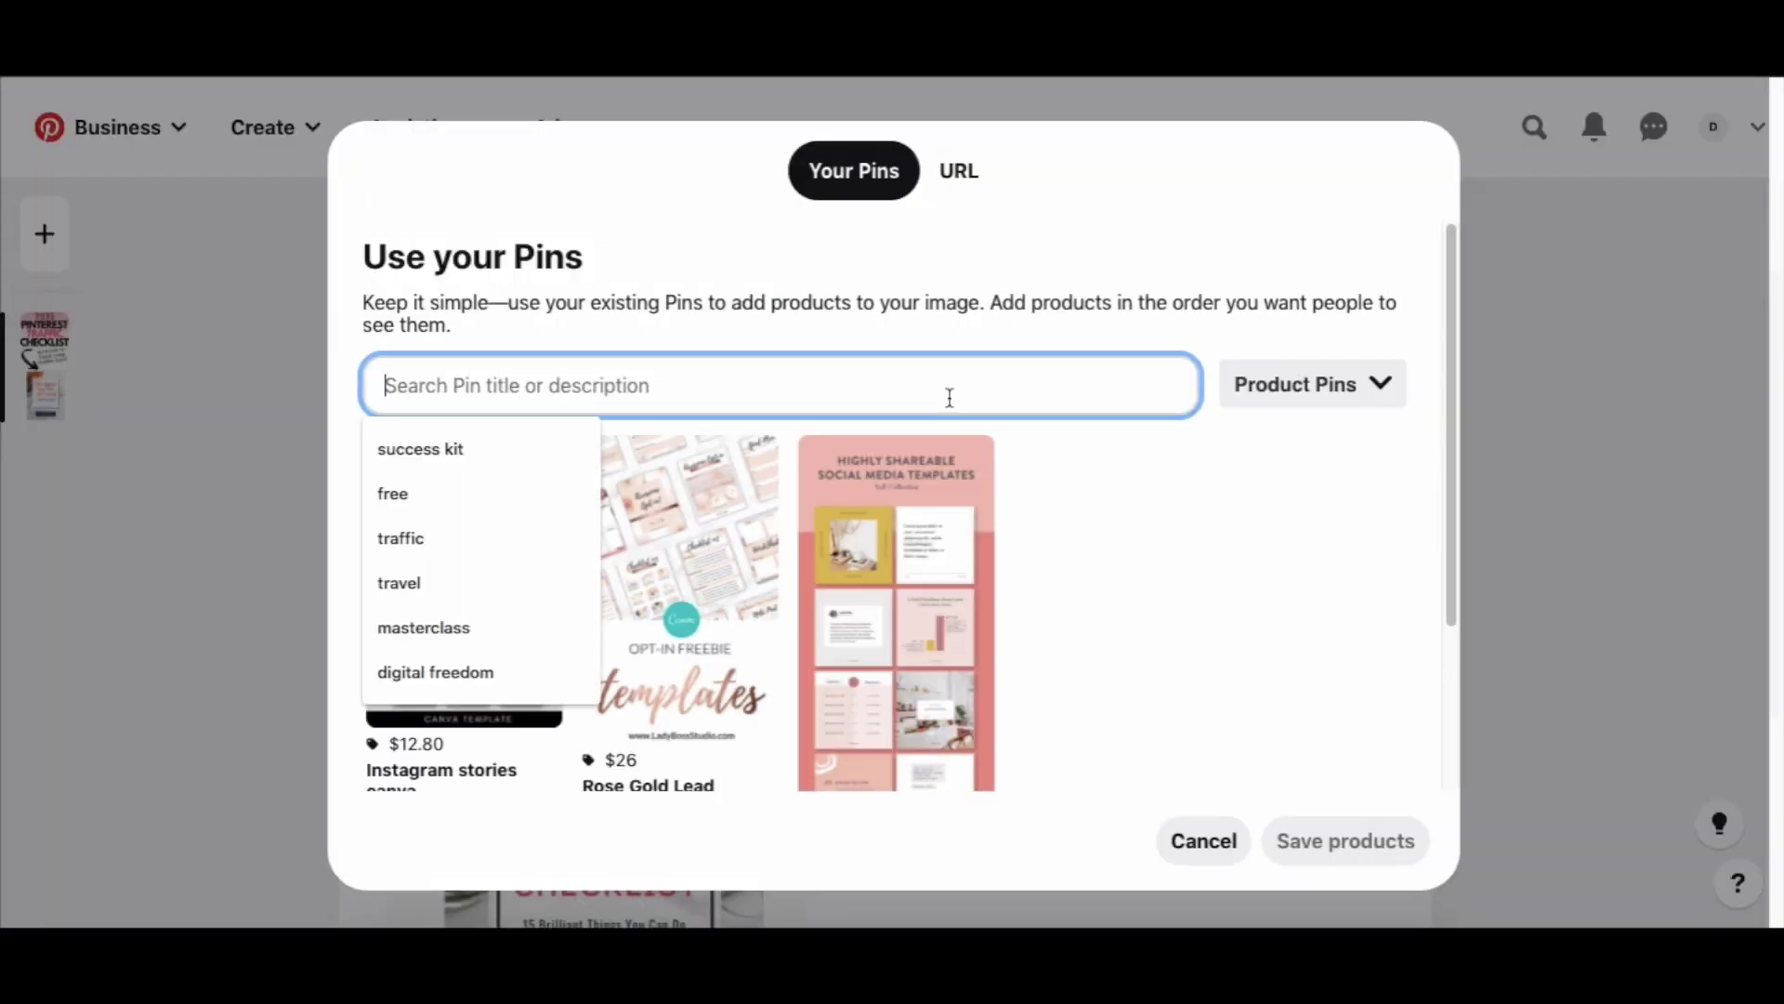
click(957, 174)
click(953, 544)
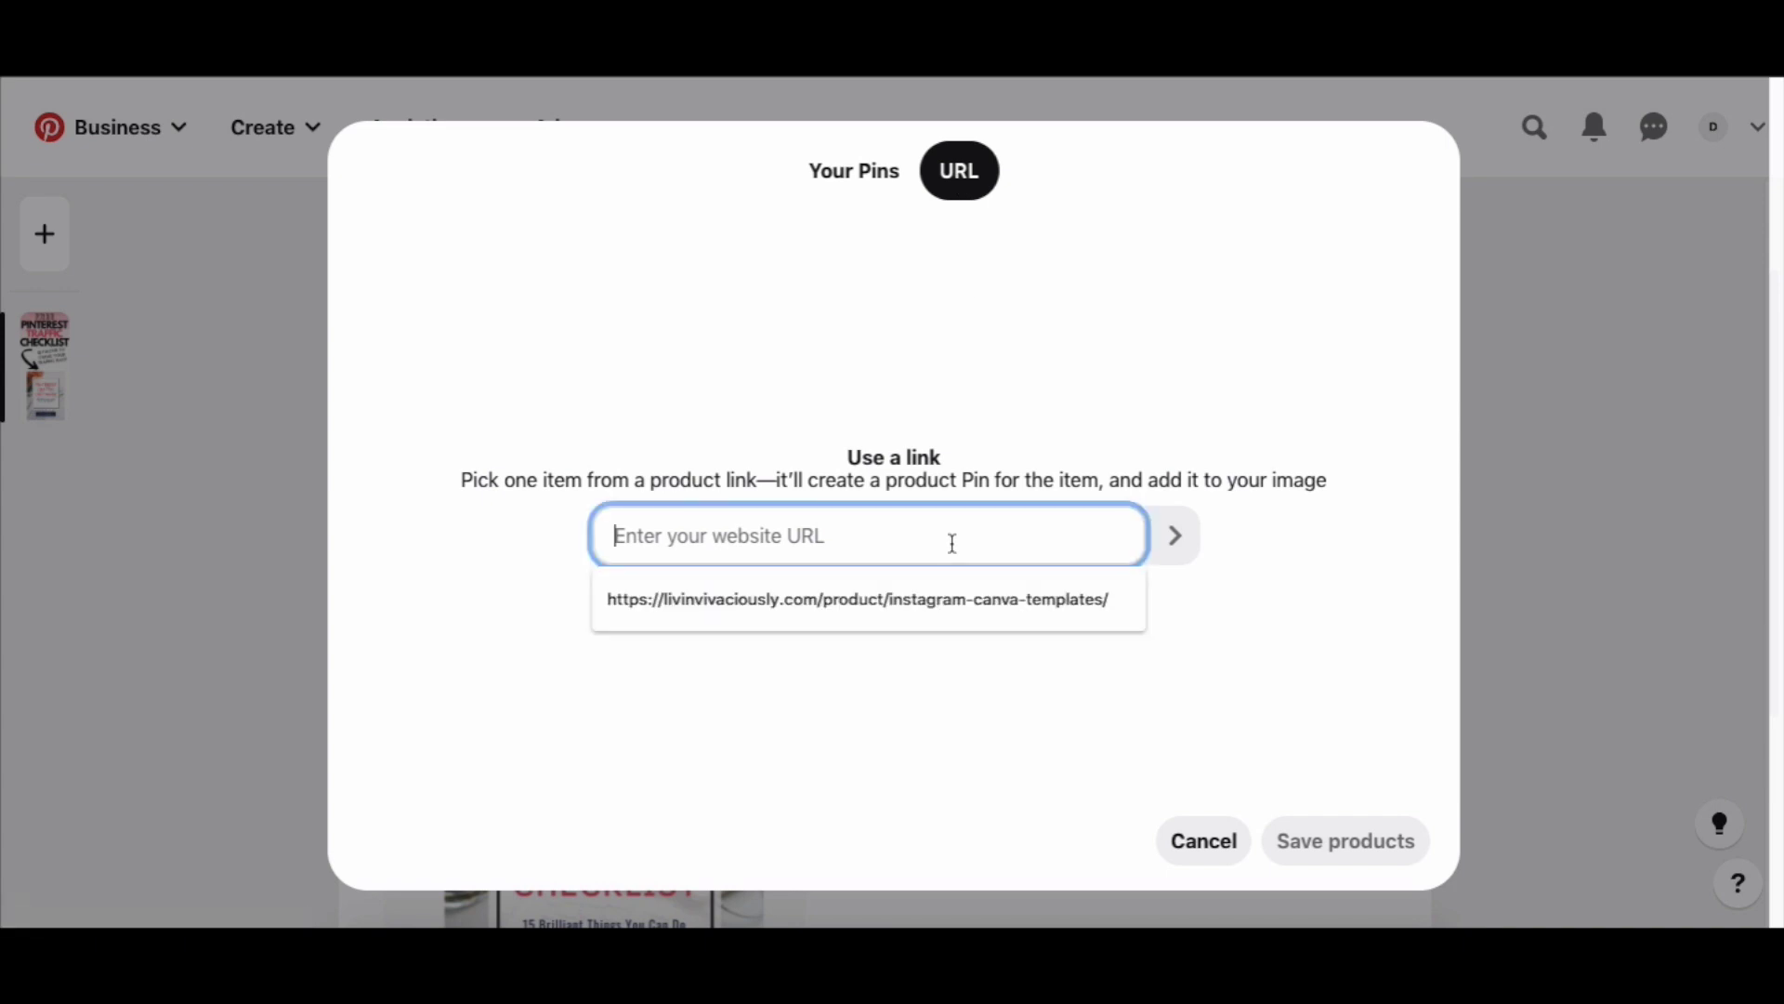
click(1021, 718)
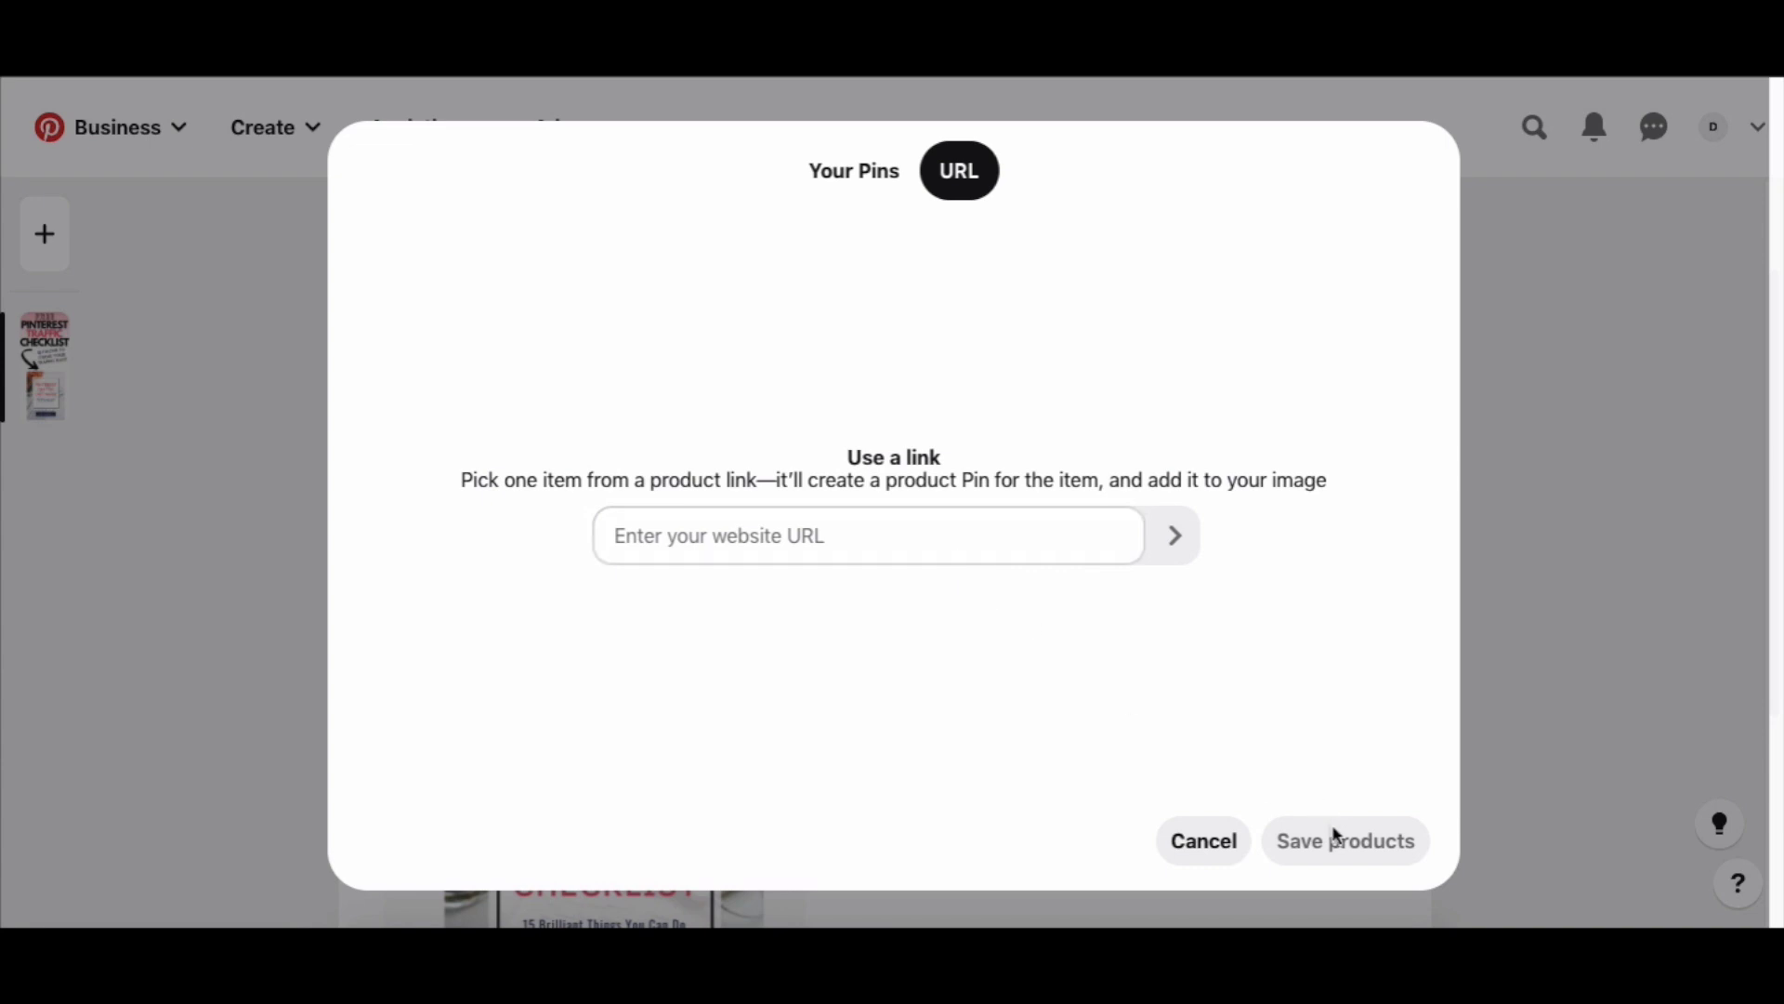
click(1183, 841)
scroll(223, 697, up, 2)
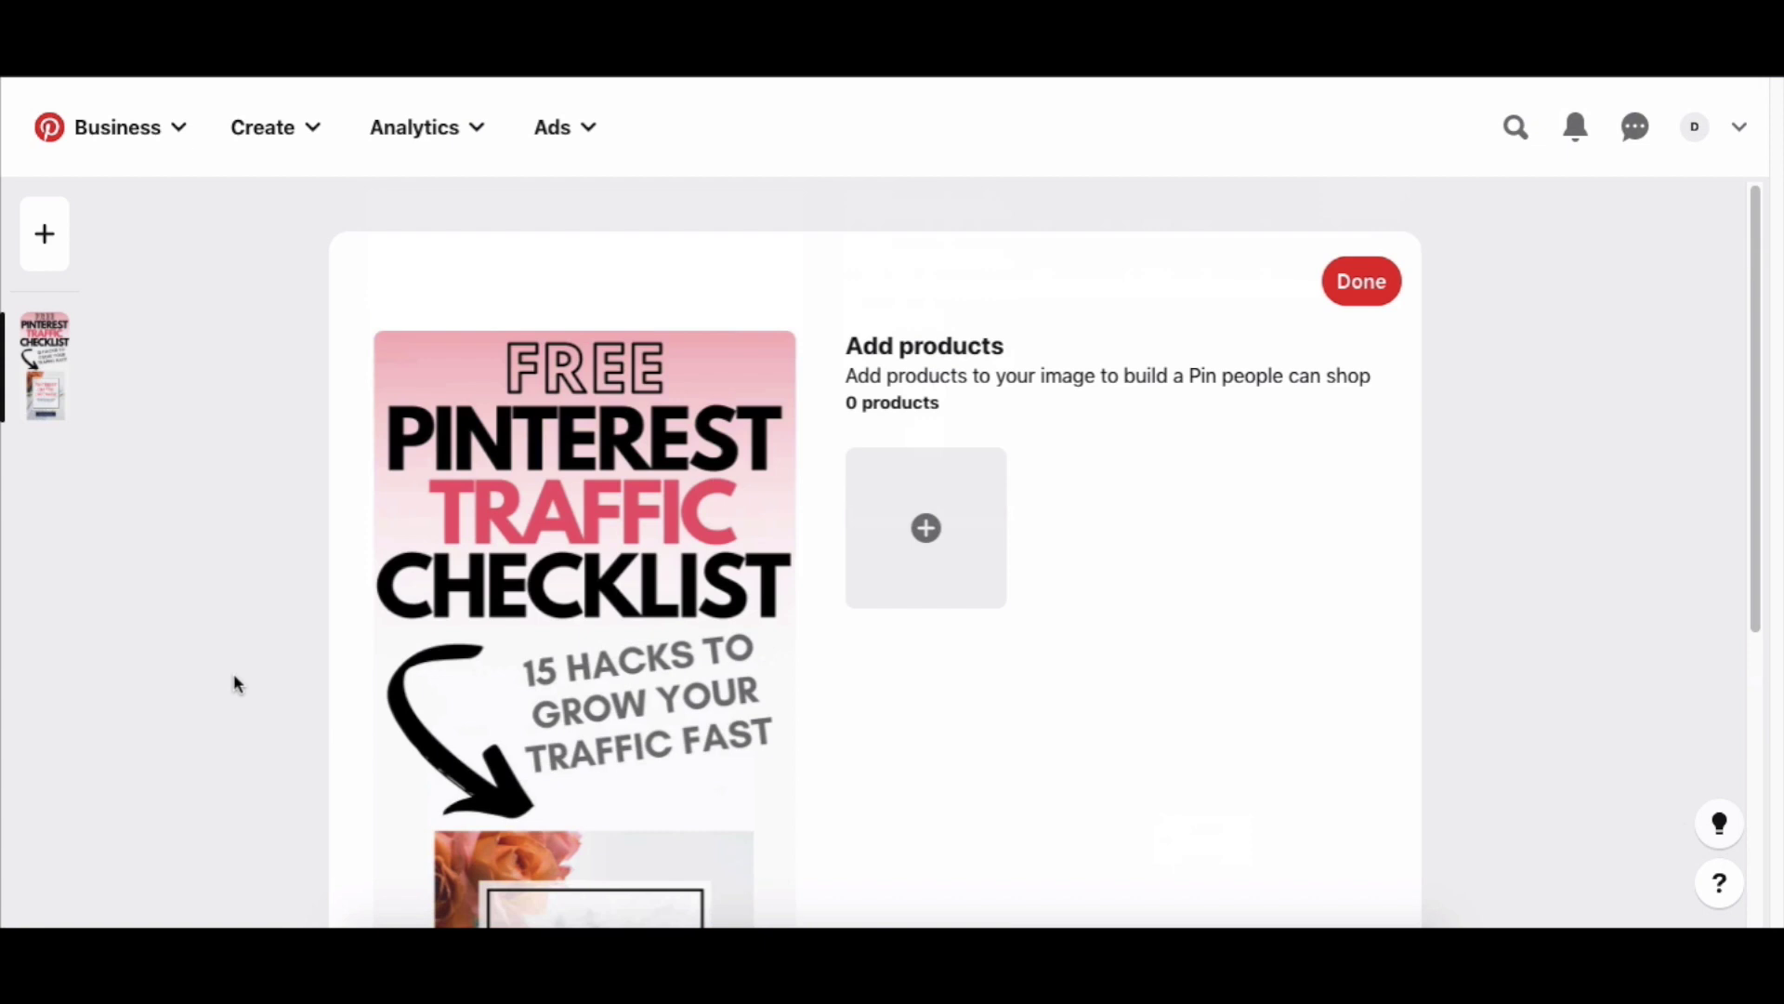
scroll(234, 683, down, 5)
scroll(234, 683, up, 5)
click(1358, 283)
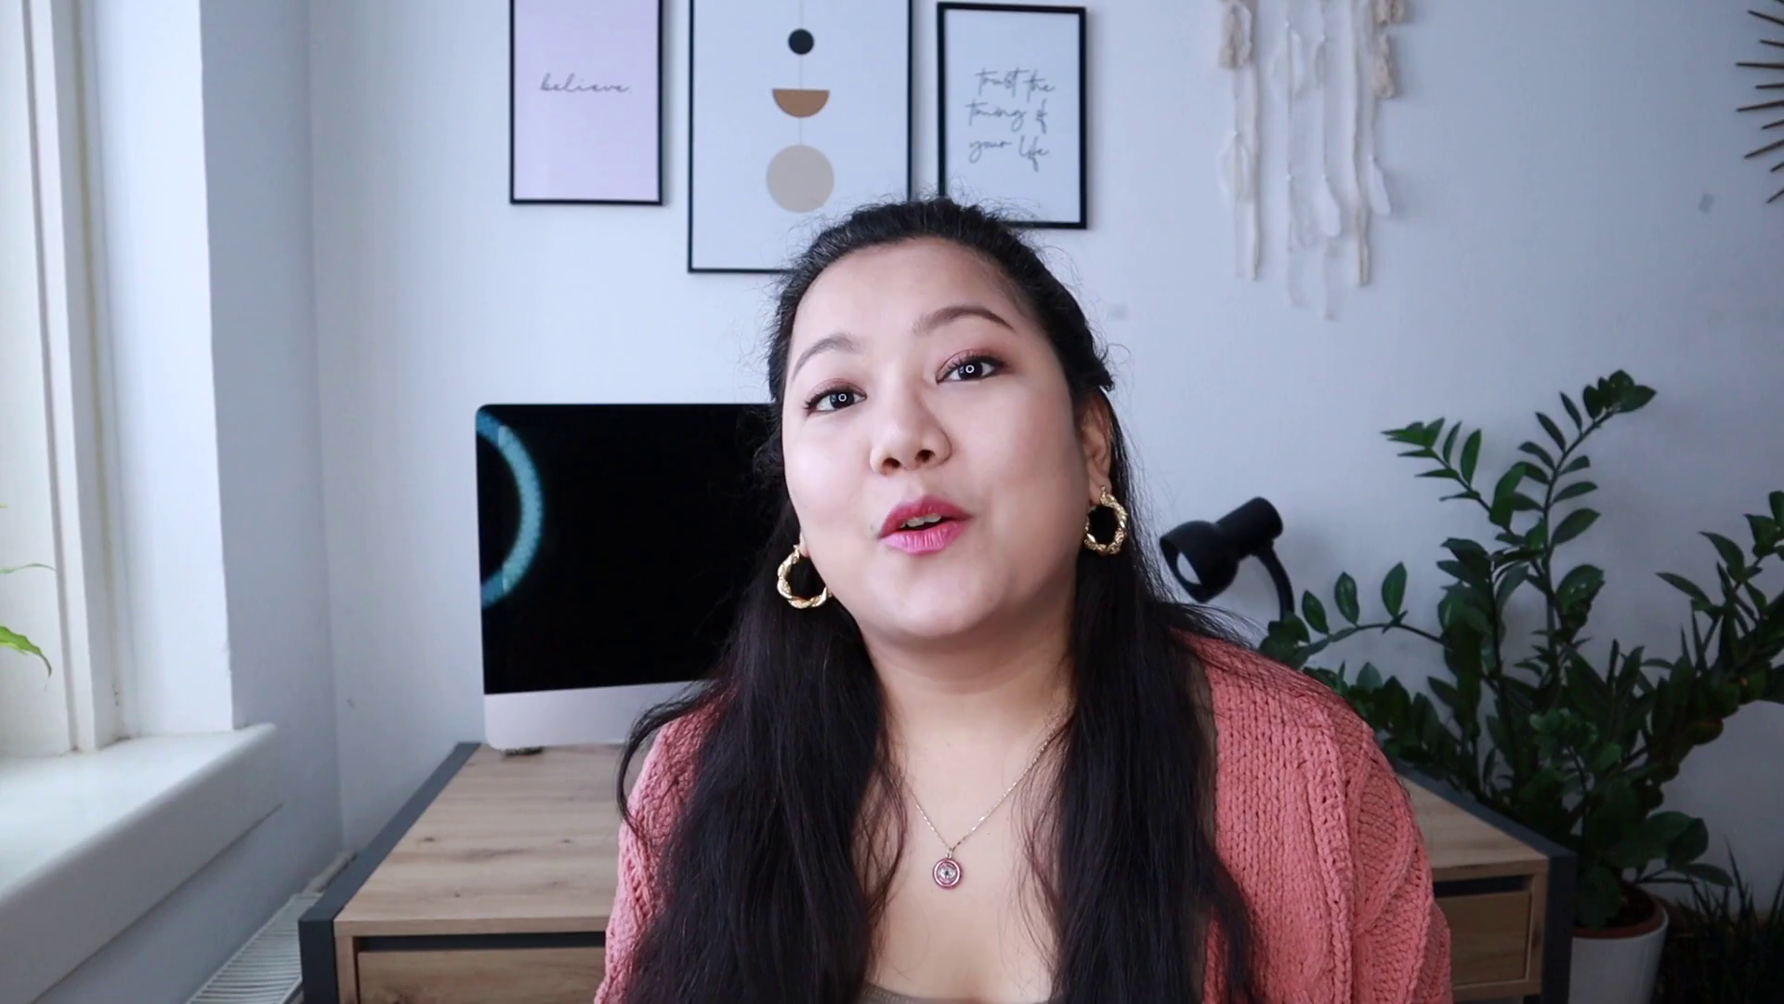